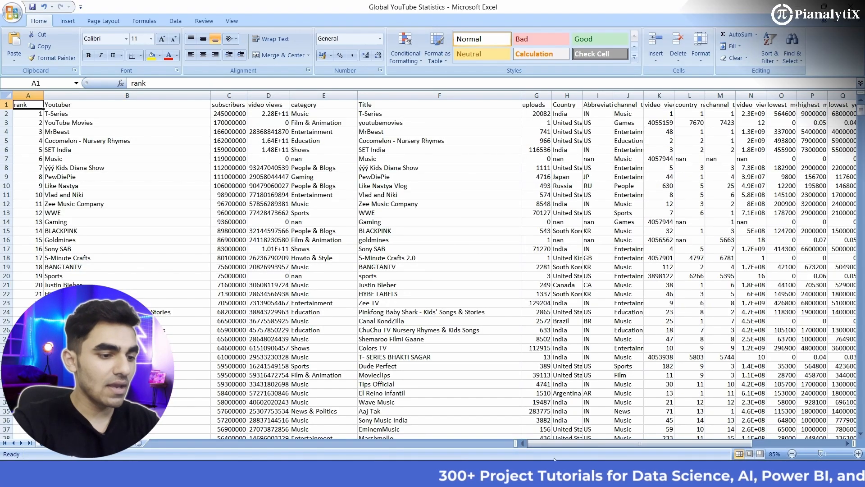
- Examine the columns of the Global YouTube Statistics worksheet, from rank and Youtuber through Latitude and Longitude
drag(573, 439, 653, 442)
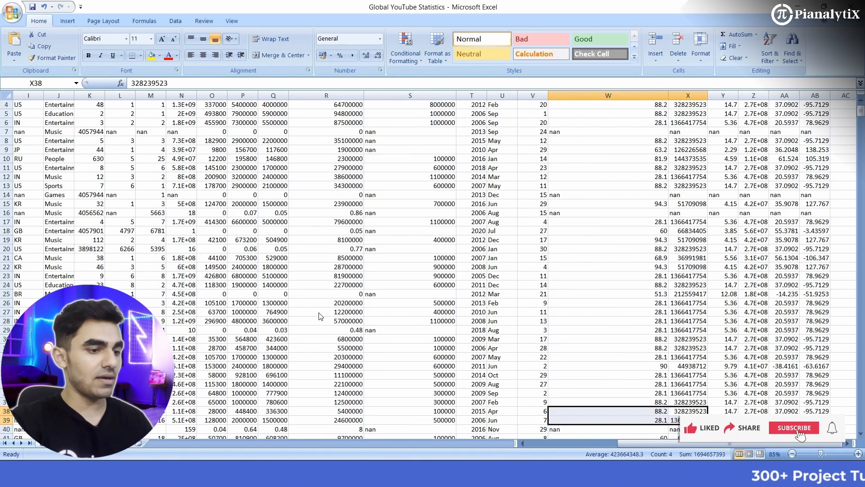
drag(644, 441, 548, 440)
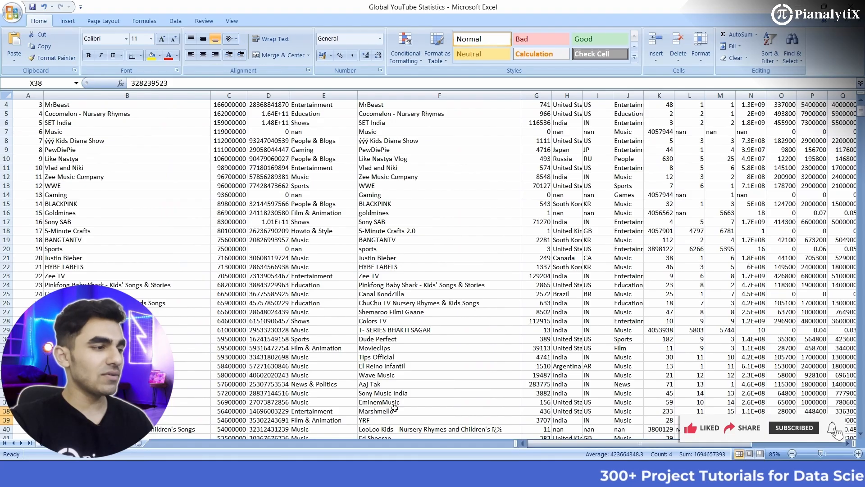
scroll(78, 158, up, 1)
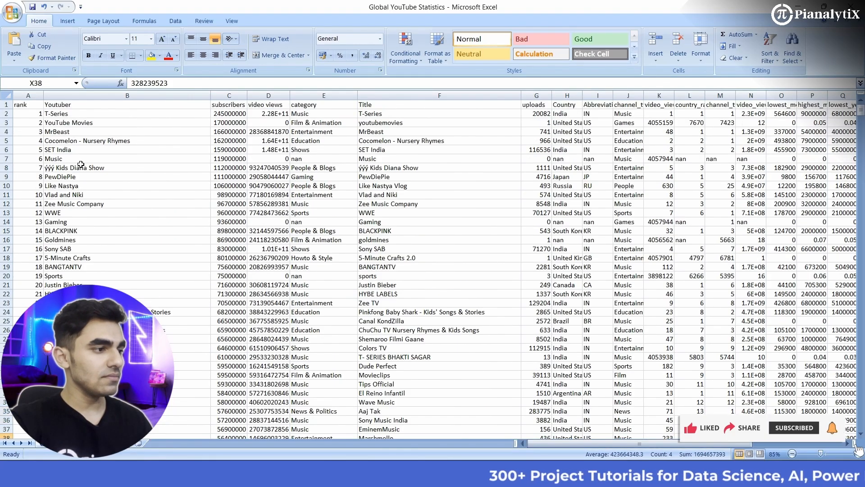
click(25, 103)
drag(596, 442, 761, 442)
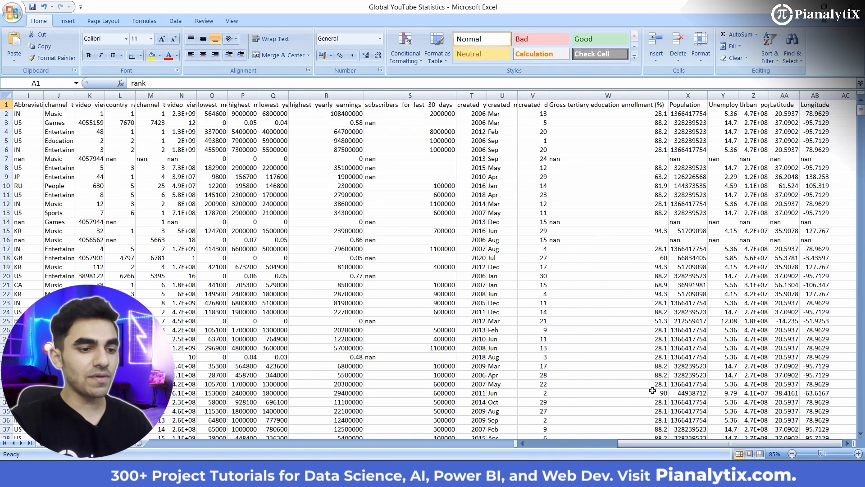
mouse_move(634, 445)
mouse_down()
mouse_move(594, 442)
mouse_move(649, 437)
mouse_up()
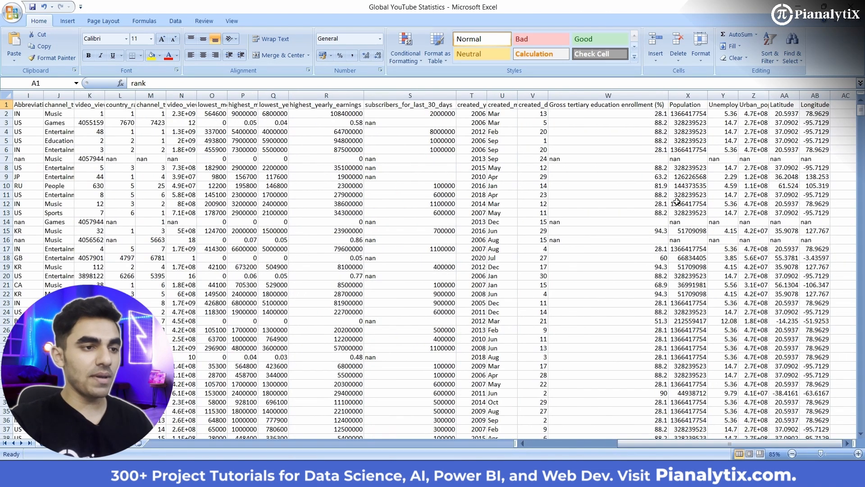
drag(642, 443, 552, 443)
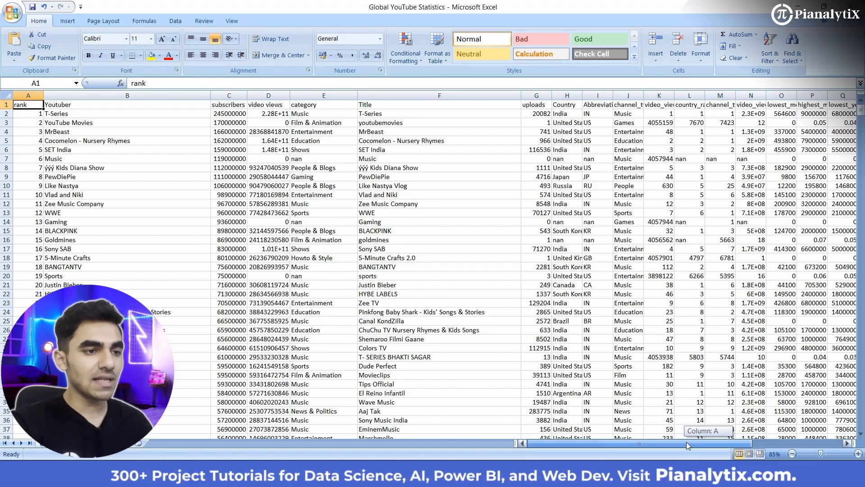
drag(647, 442, 670, 443)
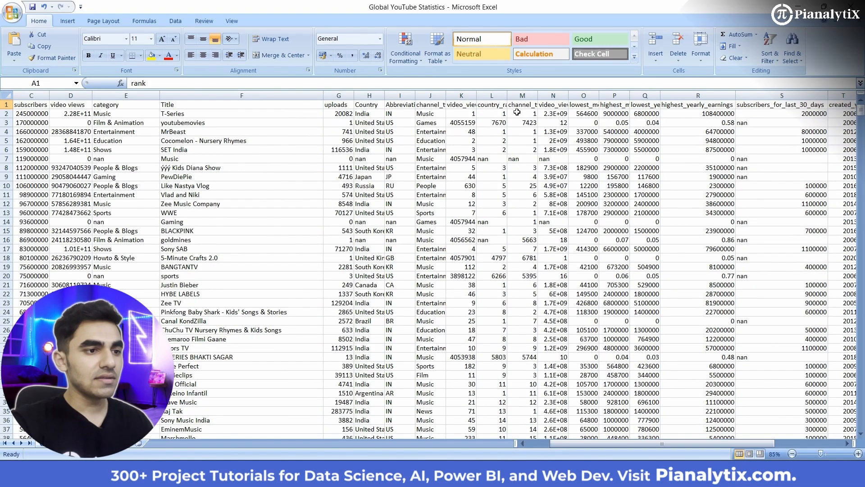
drag(636, 445, 670, 444)
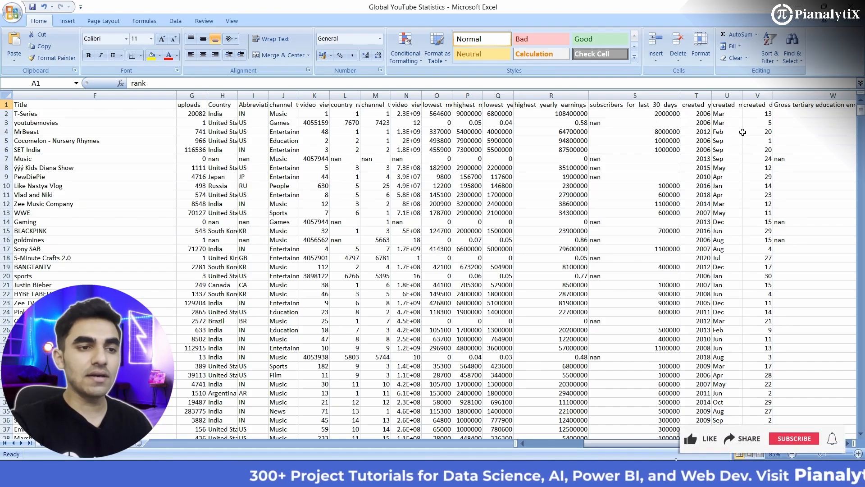
drag(685, 443, 719, 444)
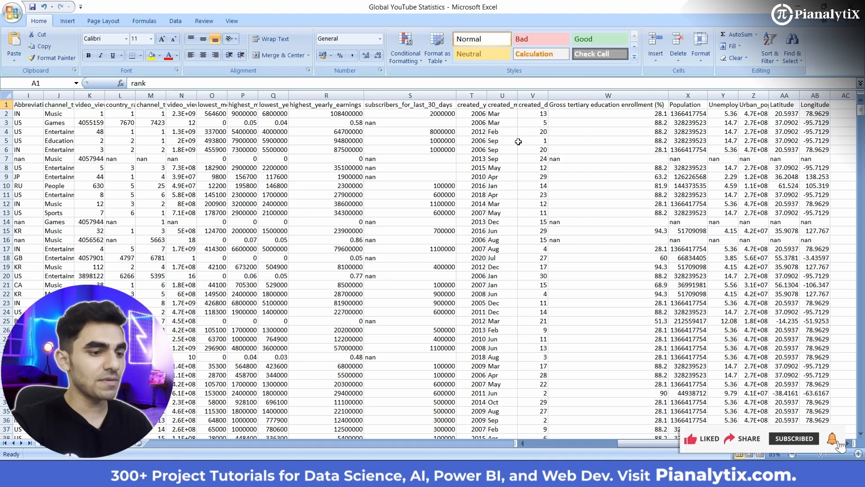
drag(636, 447, 523, 444)
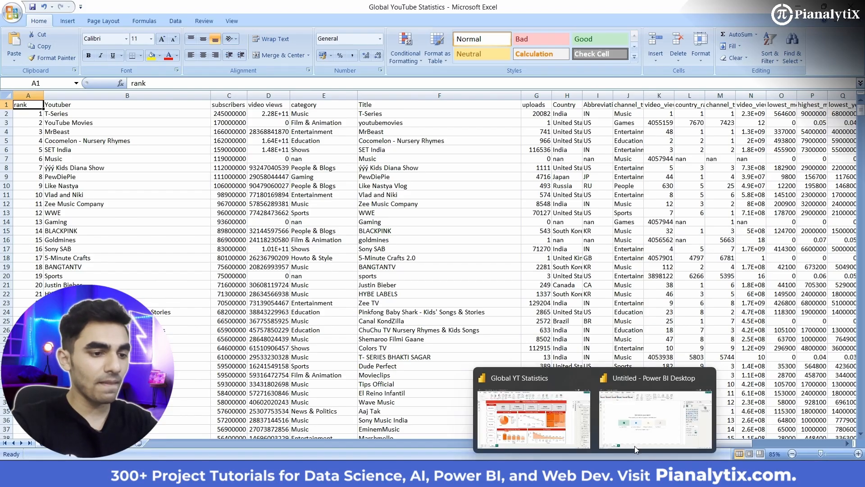
- Switch to the untitled Power BI Desktop report and bring the Global YouTube Statistics CSV file into Power Query for transformation
click(649, 424)
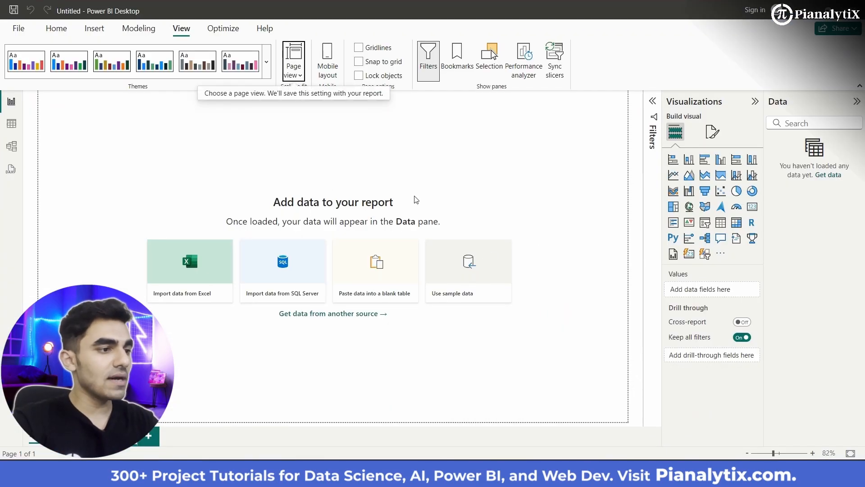
click(57, 28)
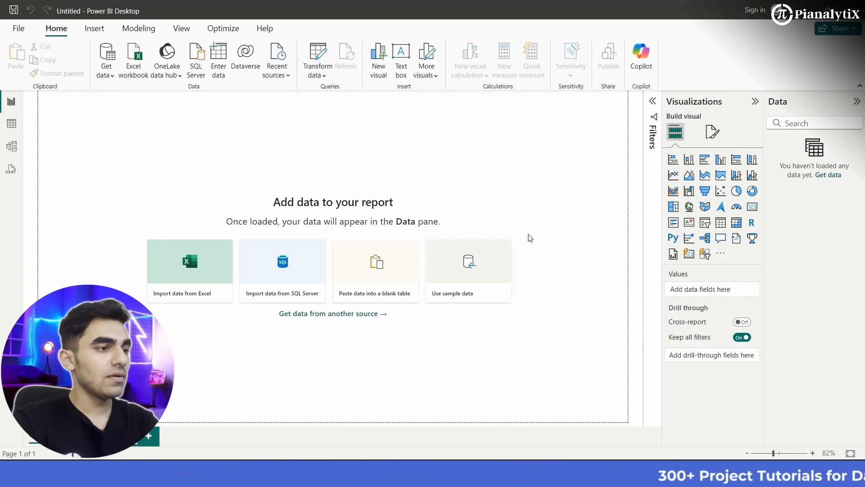
click(101, 73)
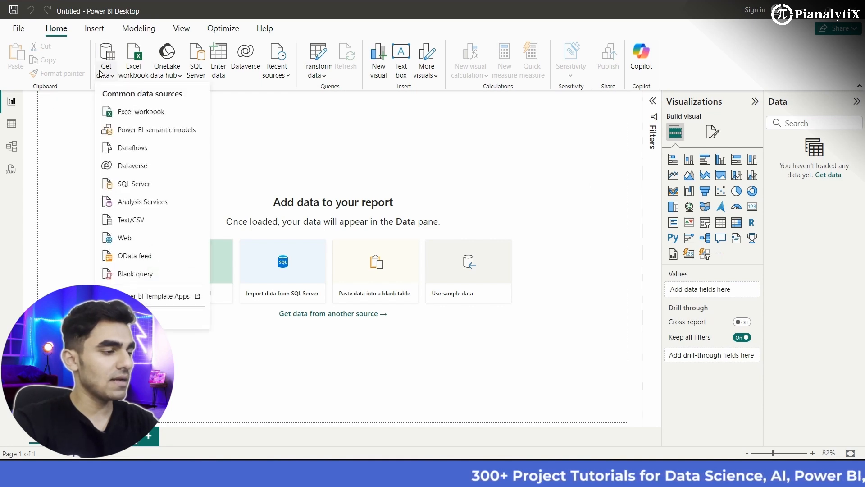
click(133, 221)
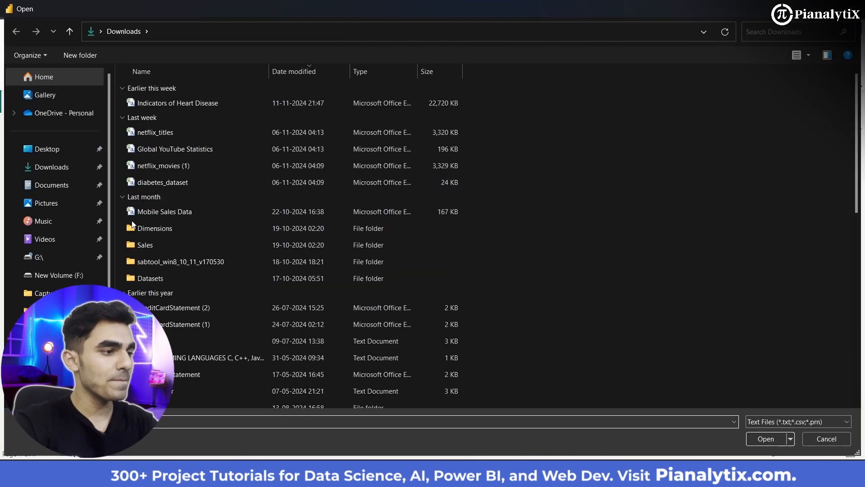
click(168, 148)
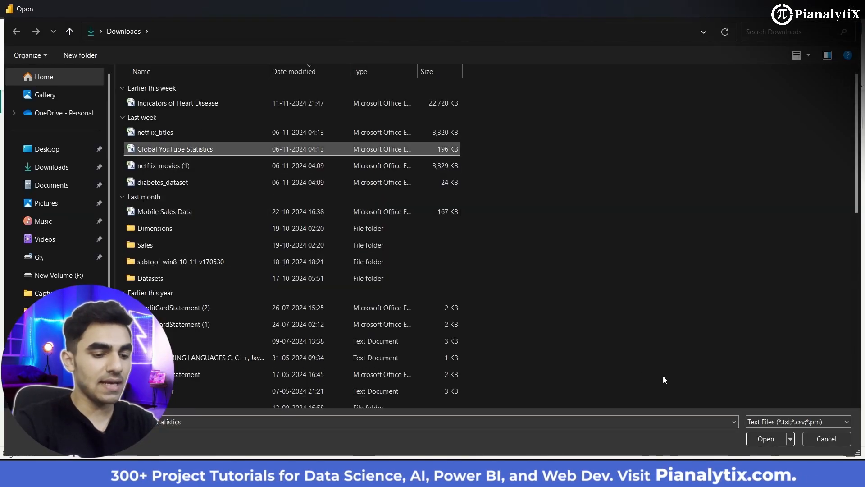
key(Return)
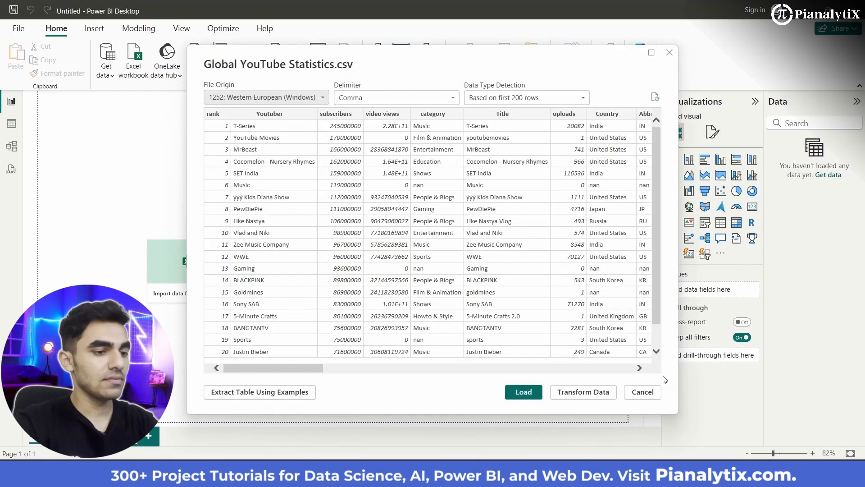
mouse_move(307, 367)
mouse_down()
mouse_move(601, 379)
mouse_move(297, 373)
mouse_up()
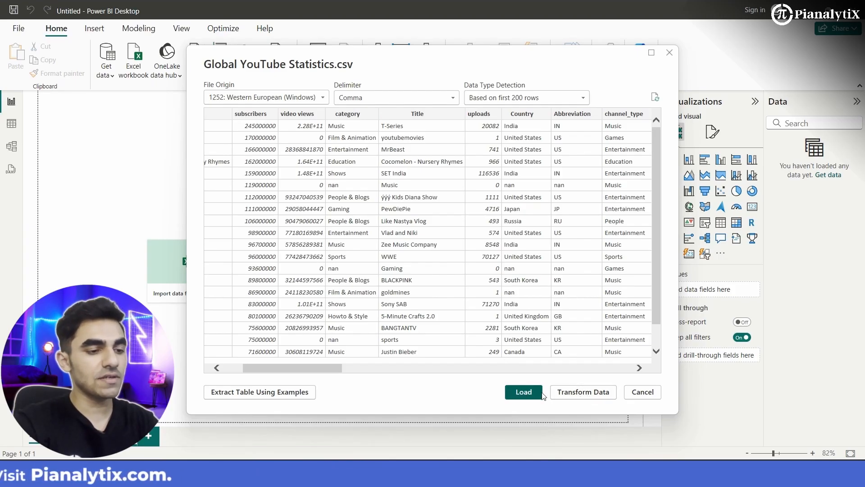
click(576, 394)
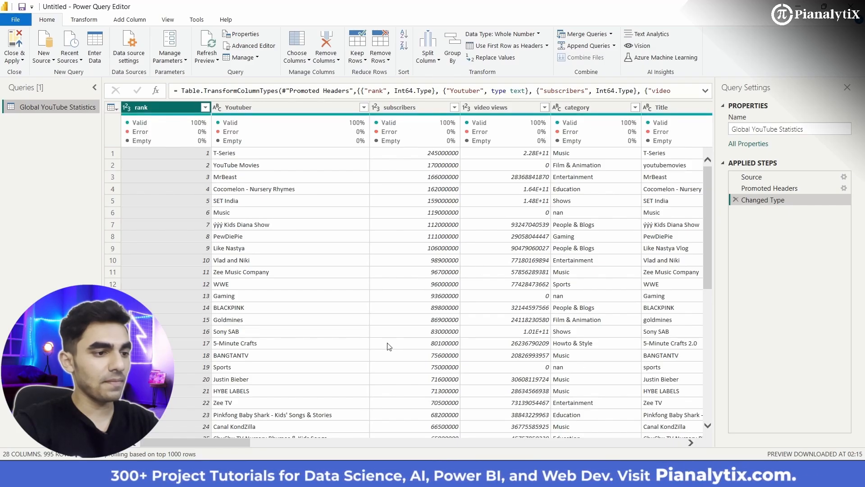
- Inspect the query's columns from rank through Longitude, checking their data types, column quality and nan entries
scroll(499, 339, right, 5)
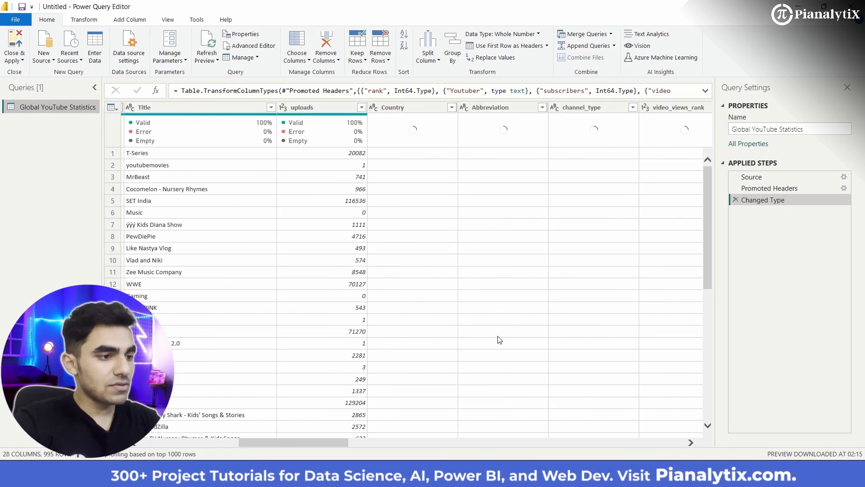
scroll(499, 339, right, 10)
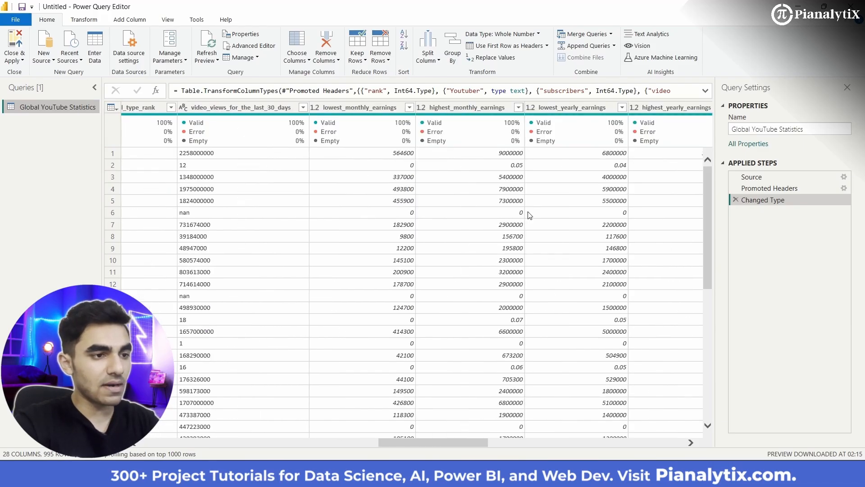
scroll(530, 216, right, 10)
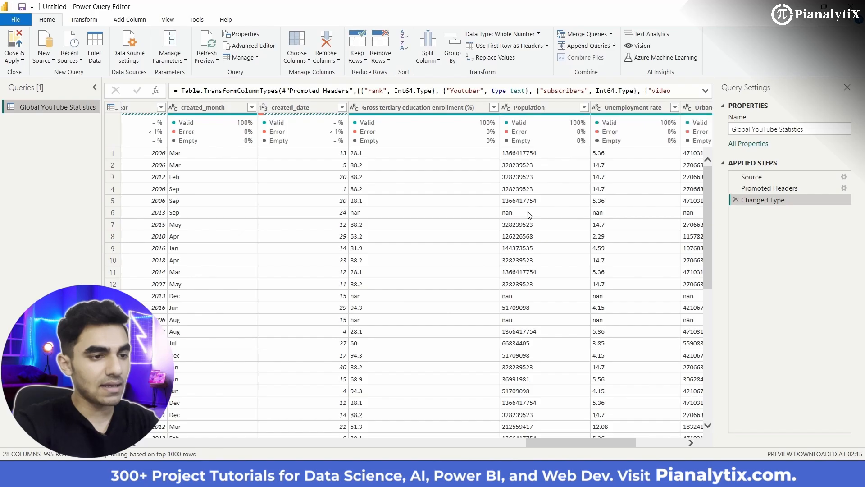
scroll(530, 215, right, 4)
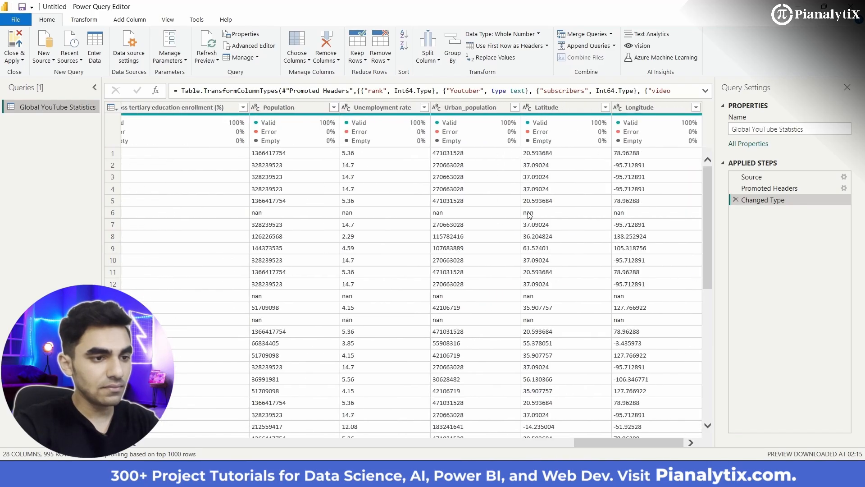
scroll(530, 215, left, 20)
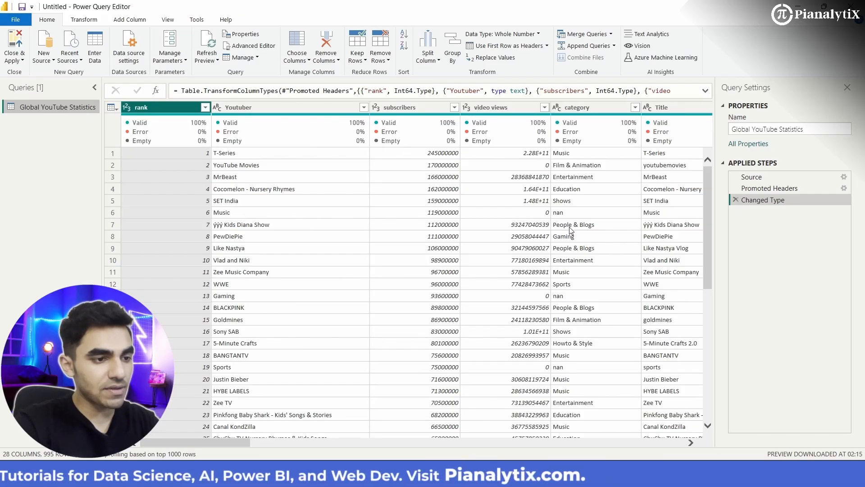
right_click(571, 297)
click(496, 301)
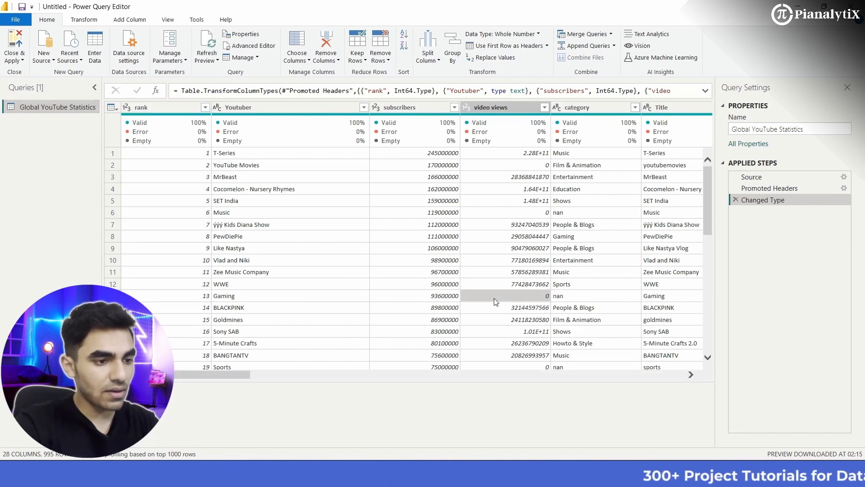
scroll(609, 324, right, 5)
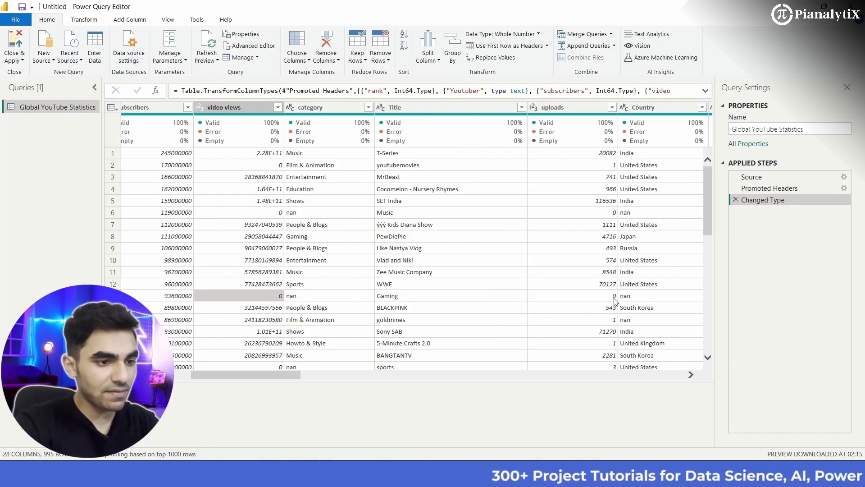
scroll(586, 311, right, 3)
scroll(598, 308, right, 5)
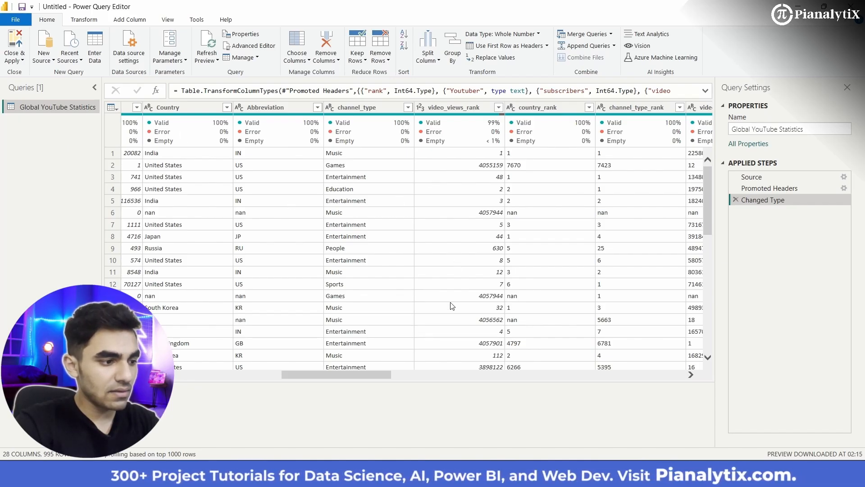
click(463, 107)
scroll(411, 353, left, 3)
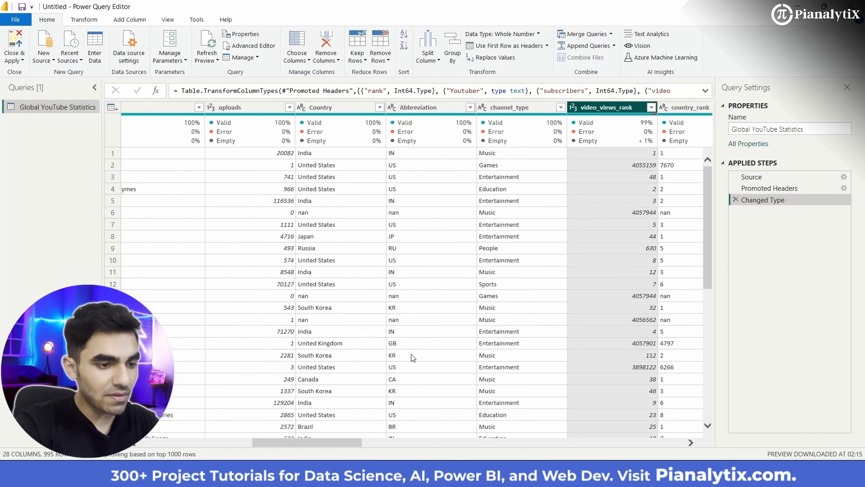
scroll(411, 355, right, 5)
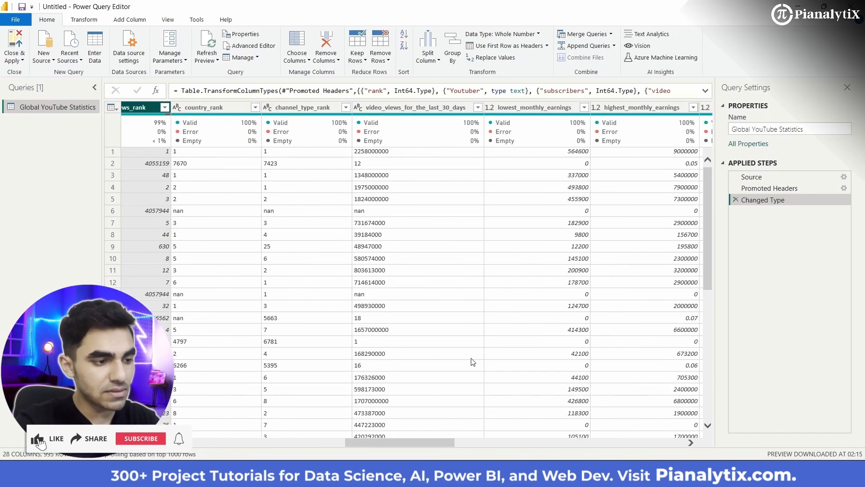
scroll(472, 362, right, 5)
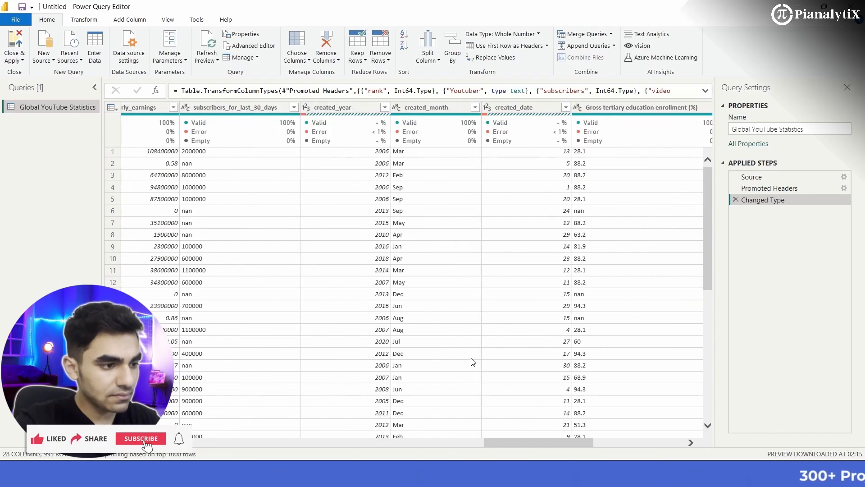
scroll(473, 362, right, 5)
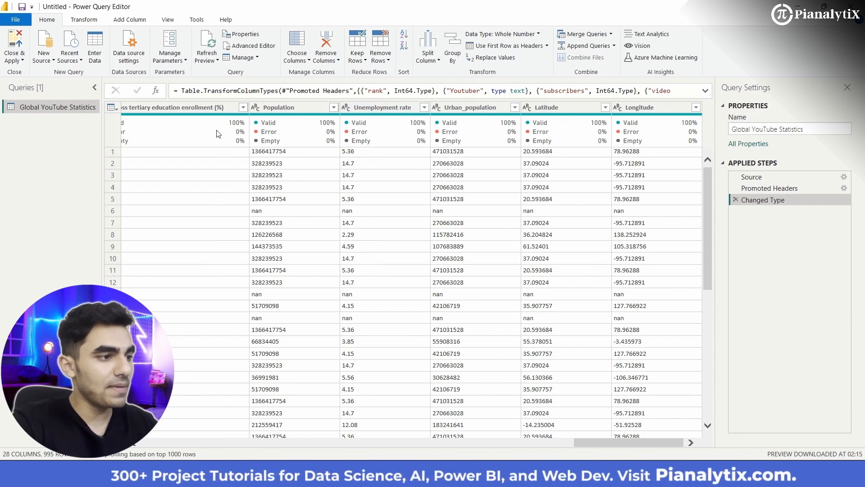
- Remove the Gross tertiary education enrollment (%) column from the query
scroll(250, 199, left, 5)
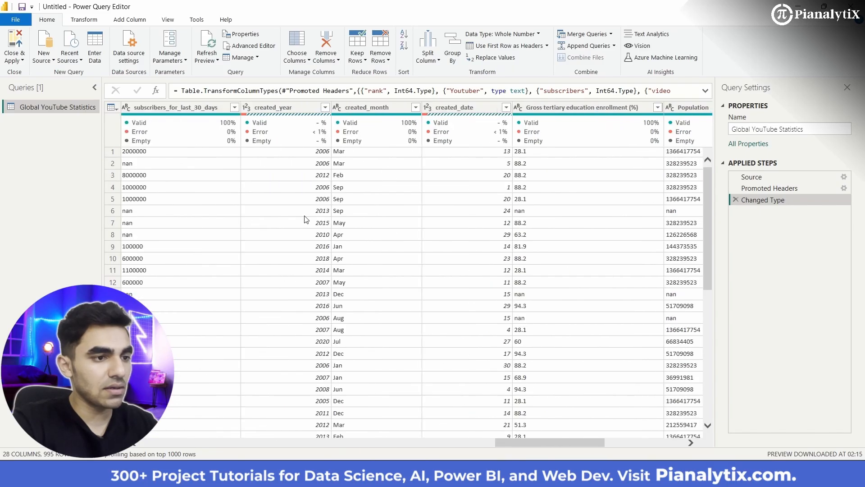
scroll(306, 220, right, 1)
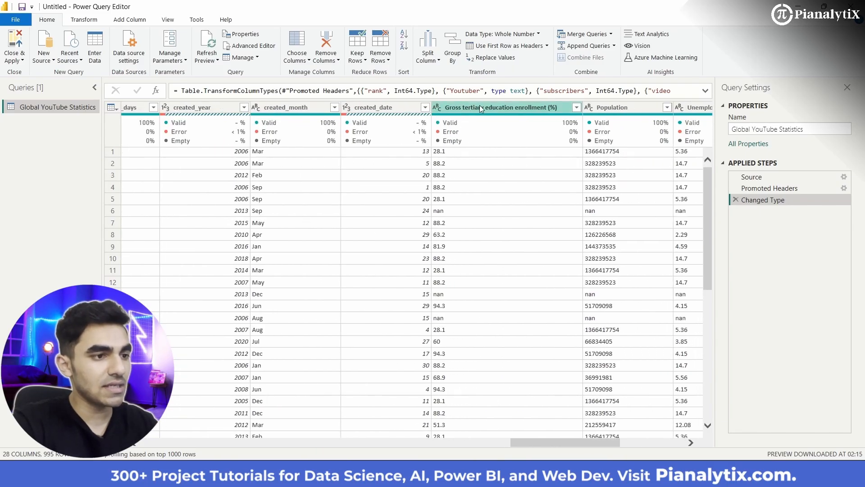
click(519, 109)
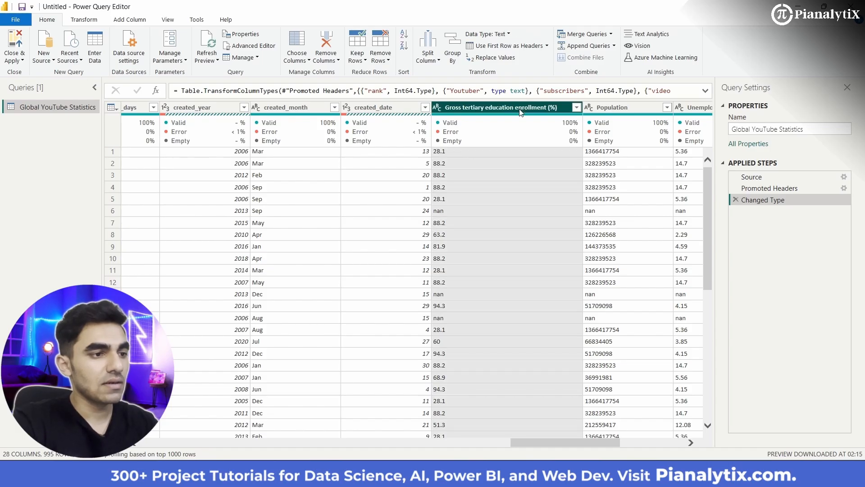
click(576, 108)
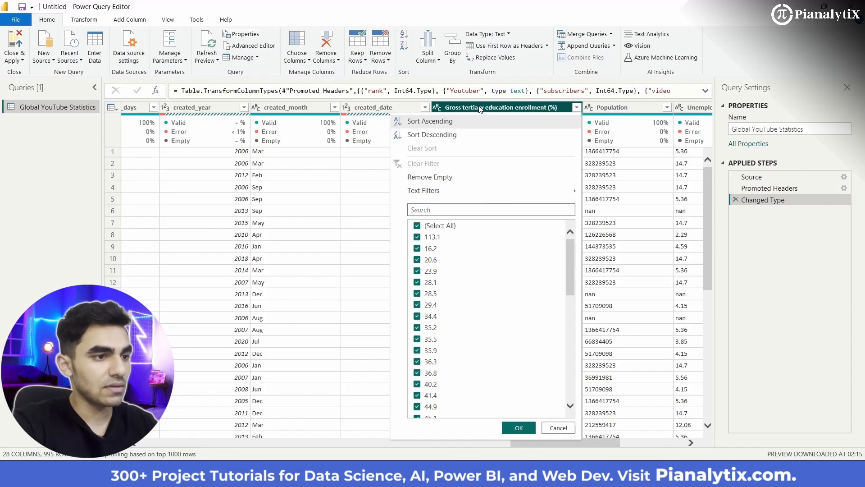
click(457, 107)
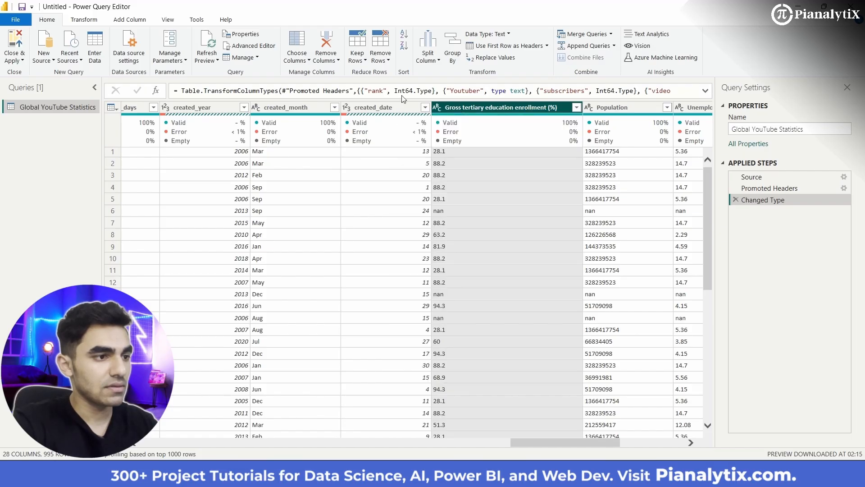
click(334, 60)
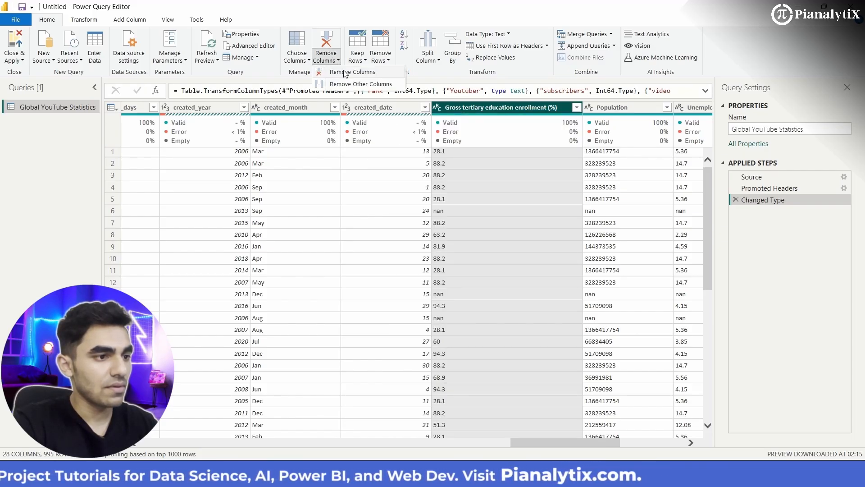
click(345, 72)
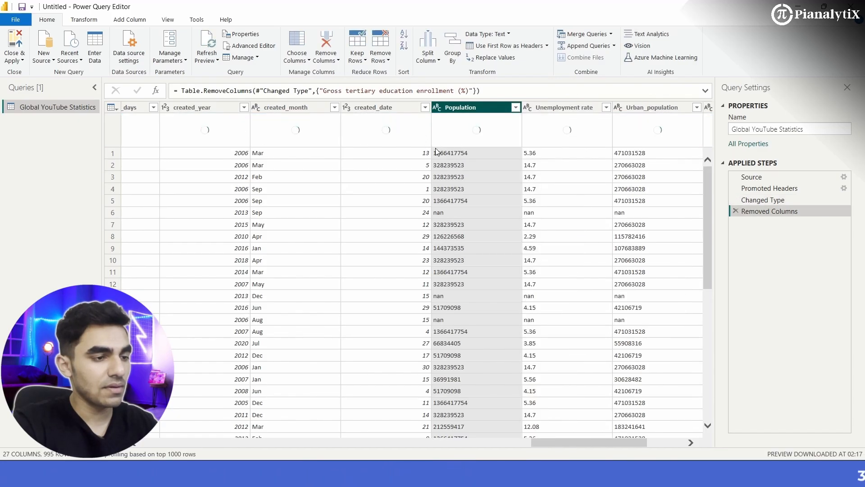
- Remove the Population, Unemployment rate, Urban_population, Latitude and Longitude columns from the query
scroll(499, 213, right, 3)
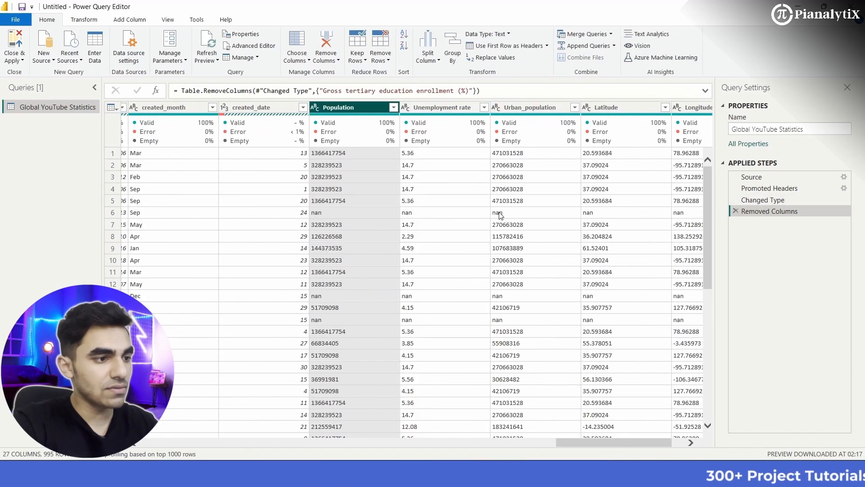
scroll(499, 215, right, 2)
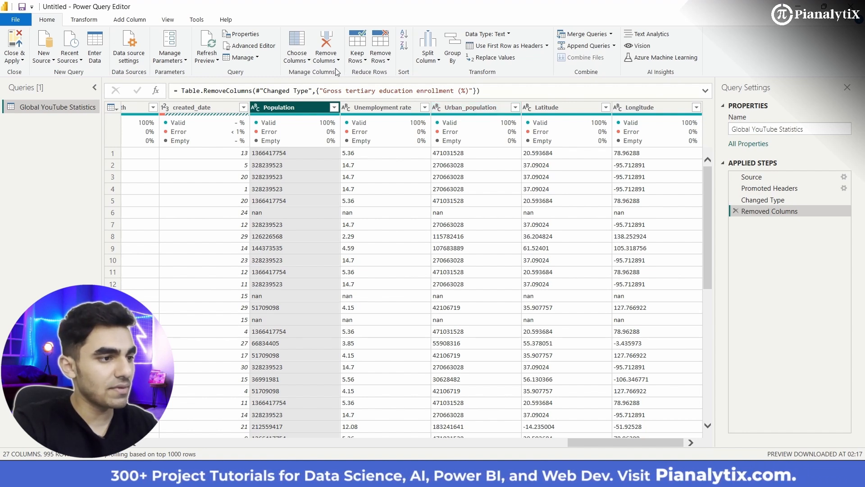
ctrl+click(394, 107)
ctrl+click(460, 111)
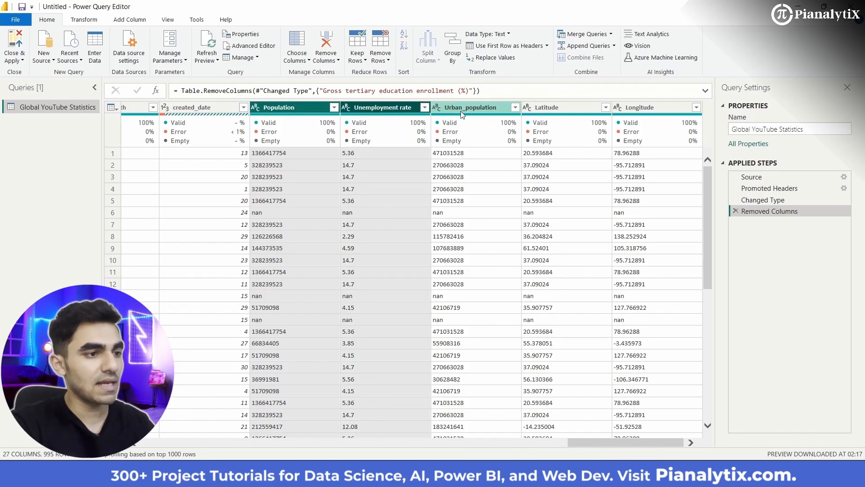
ctrl+click(553, 110)
ctrl+click(637, 113)
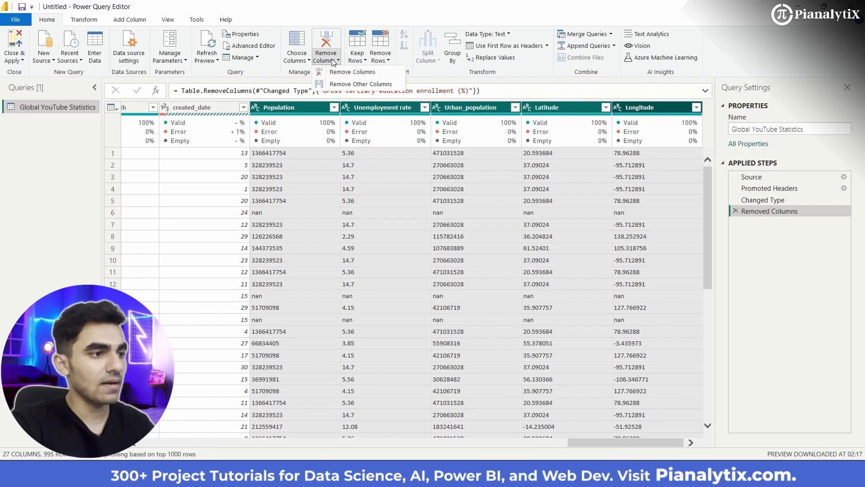
click(351, 72)
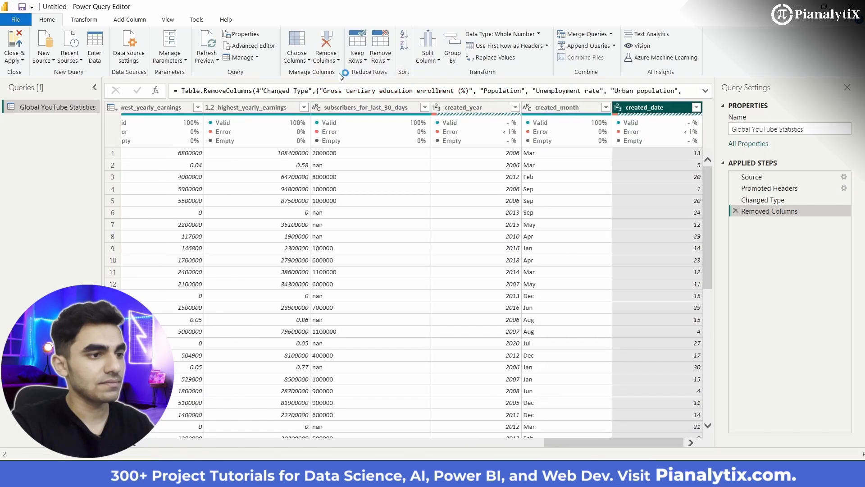
- Review the remaining columns and rows, checking the category column for nan entries
scroll(405, 267, left, 18)
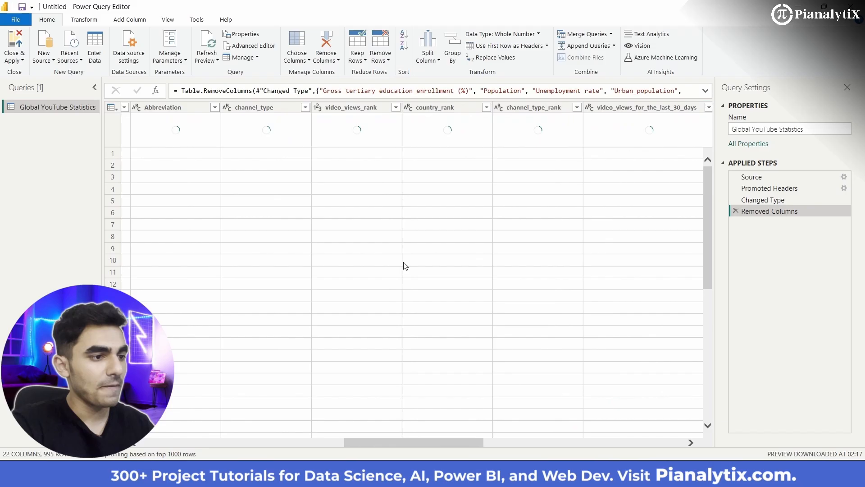
scroll(406, 266, left, 12)
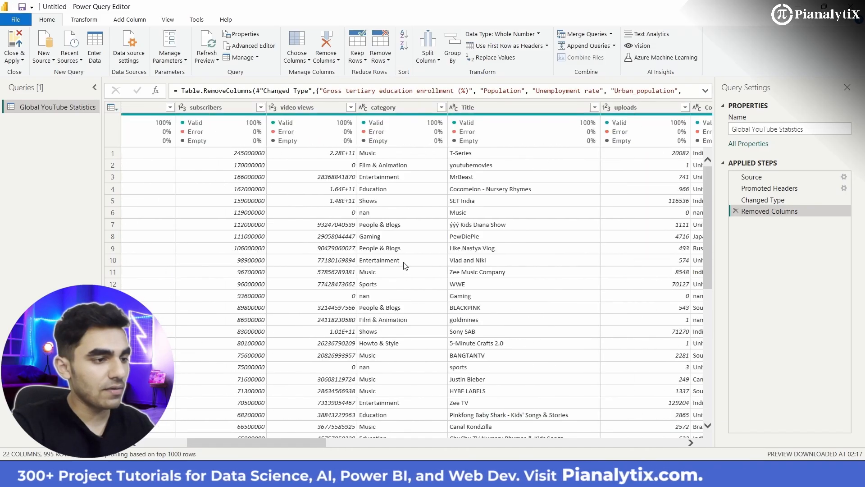
scroll(406, 267, left, 8)
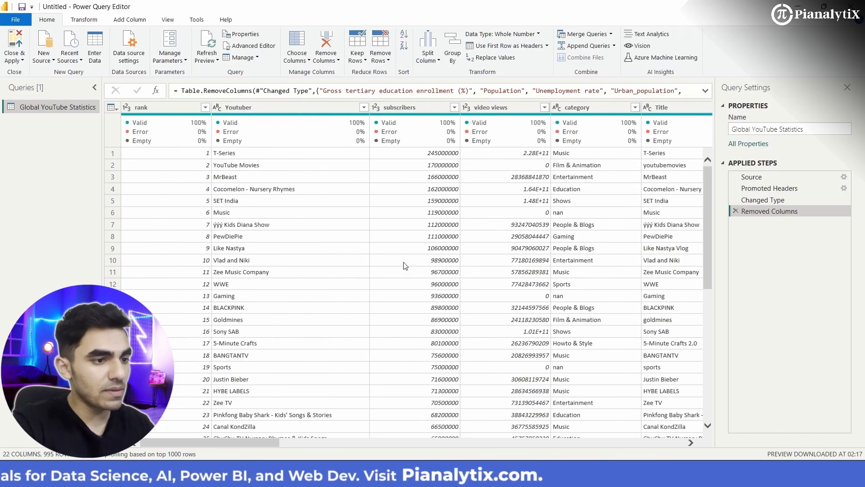
scroll(406, 267, right, 5)
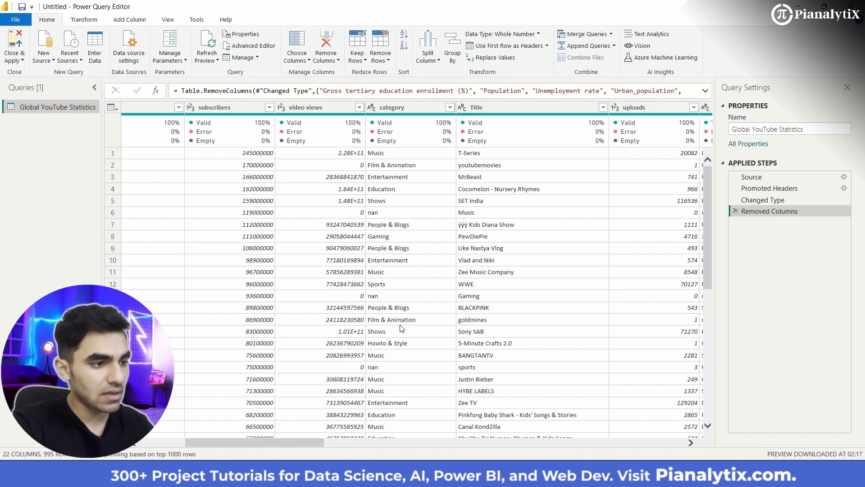
scroll(401, 328, left, 3)
scroll(402, 328, right, 3)
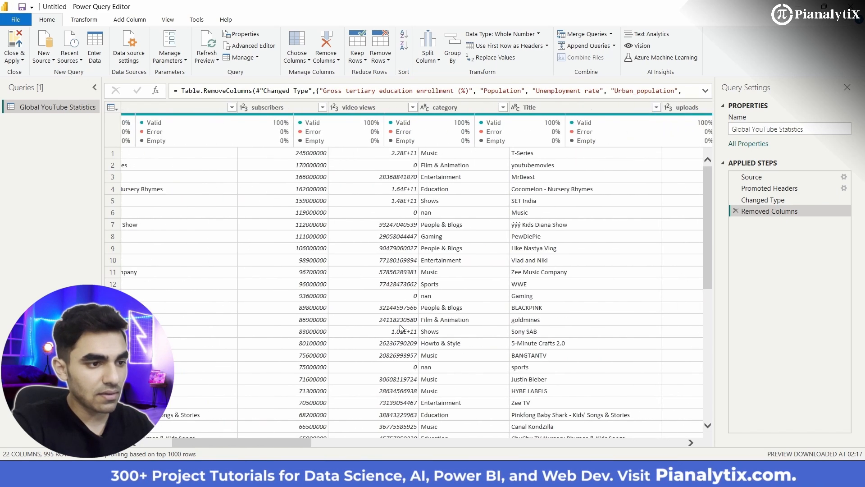
scroll(402, 328, down, 5)
scroll(401, 328, down, 3)
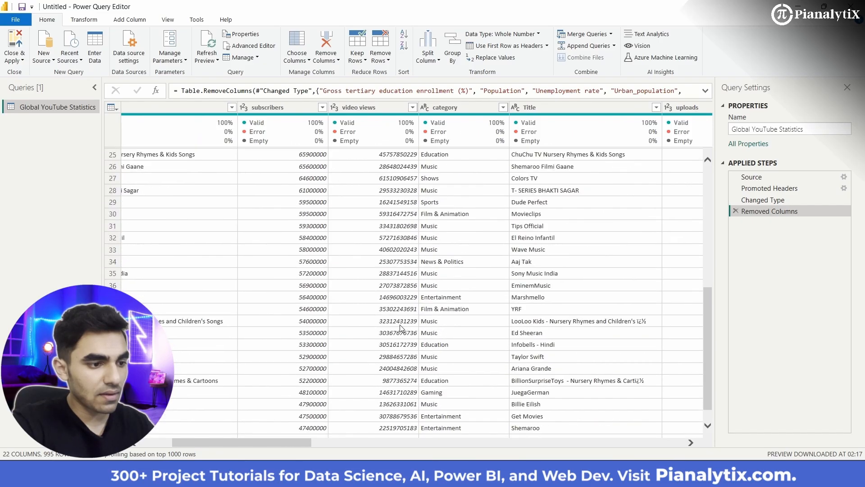
scroll(402, 328, down, 1)
scroll(402, 328, up, 10)
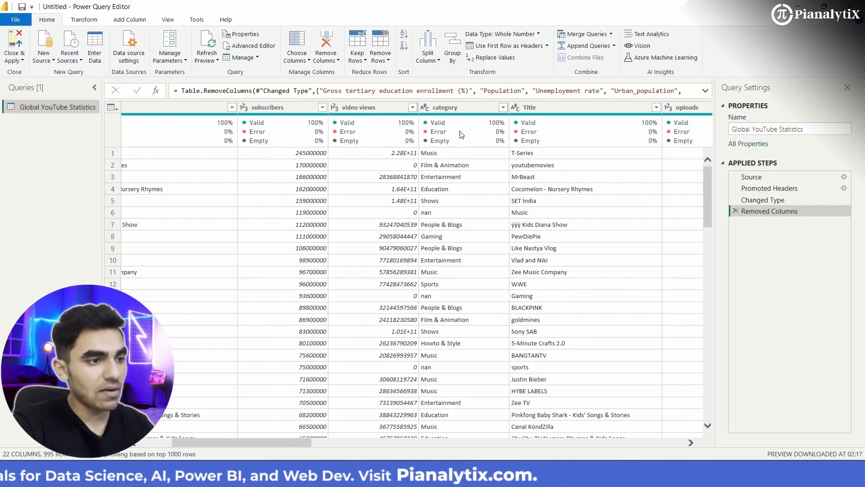
- Filter the category column to keep only rows where the value does not equal nan
click(457, 112)
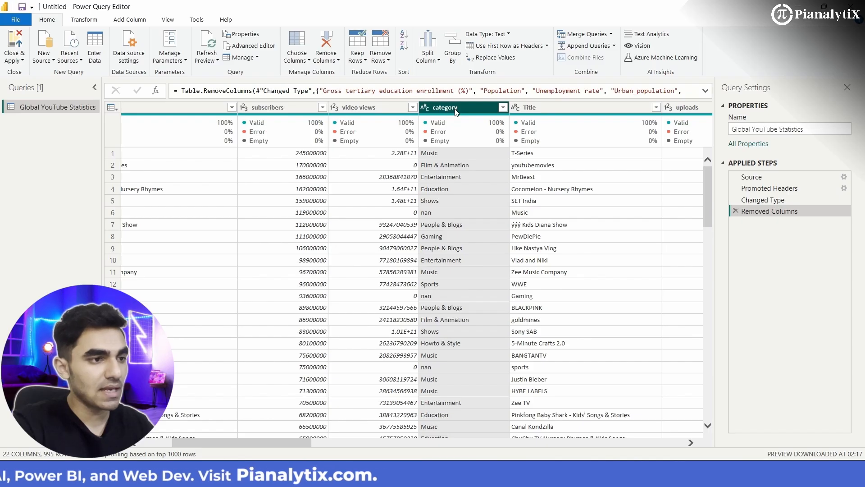
click(384, 61)
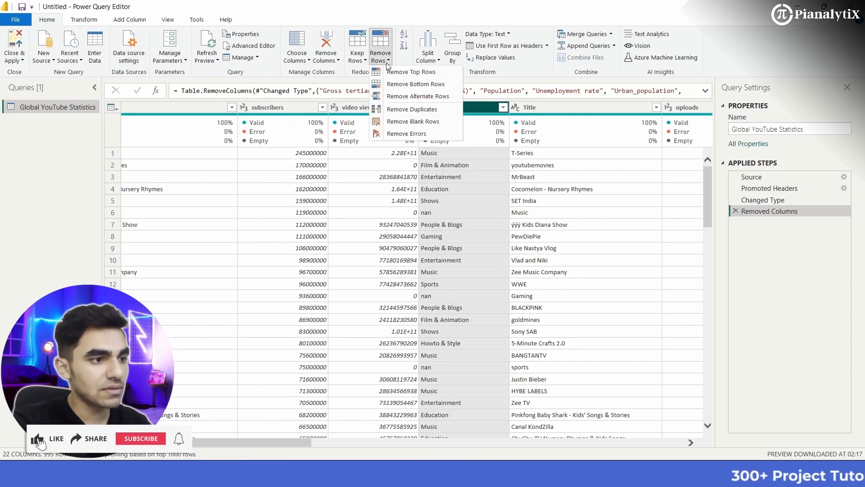
click(499, 109)
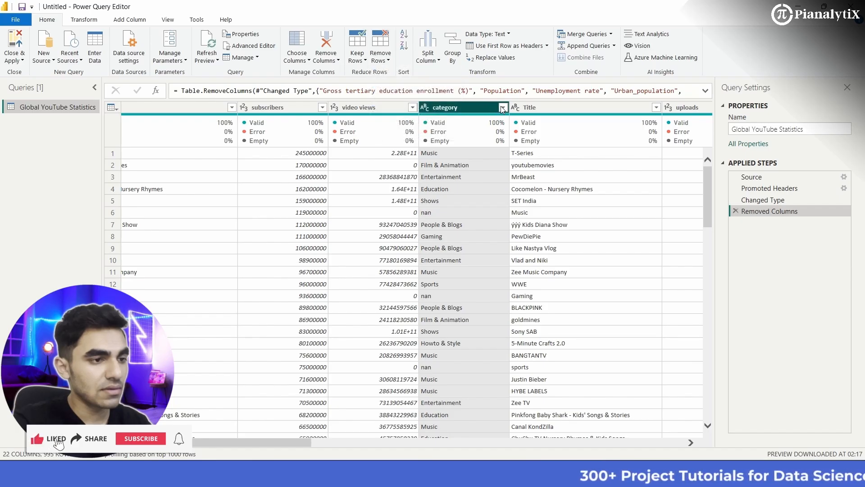
click(503, 109)
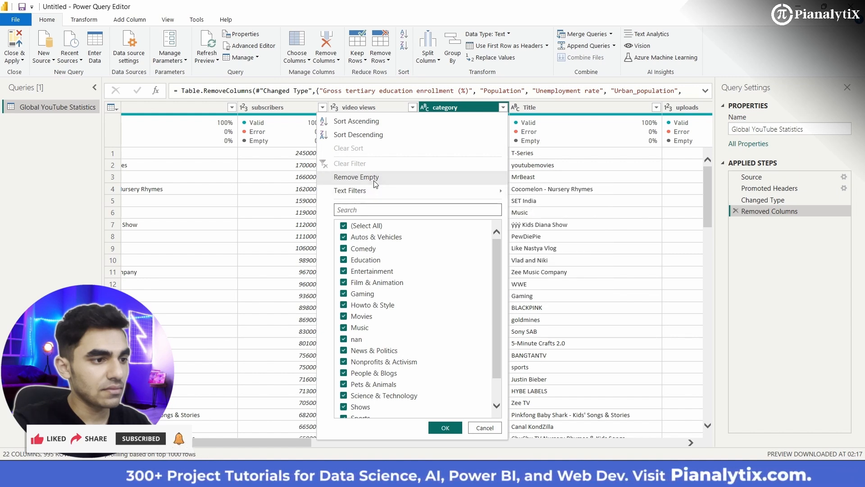
click(414, 194)
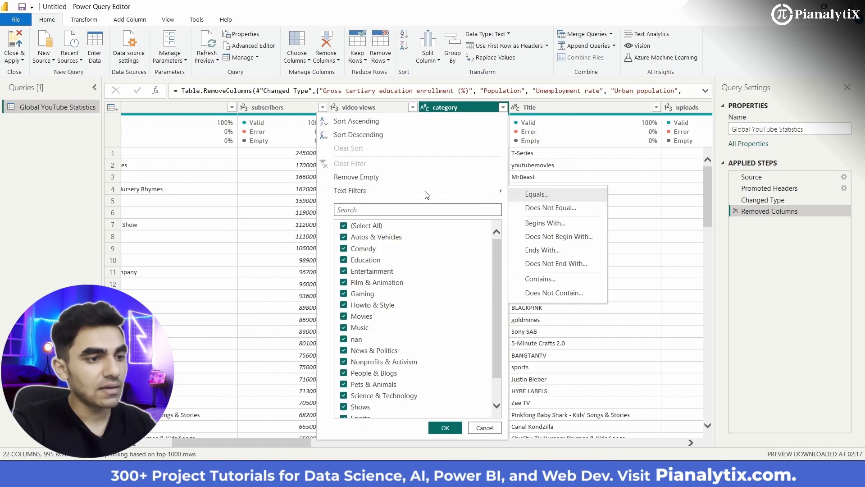
click(545, 195)
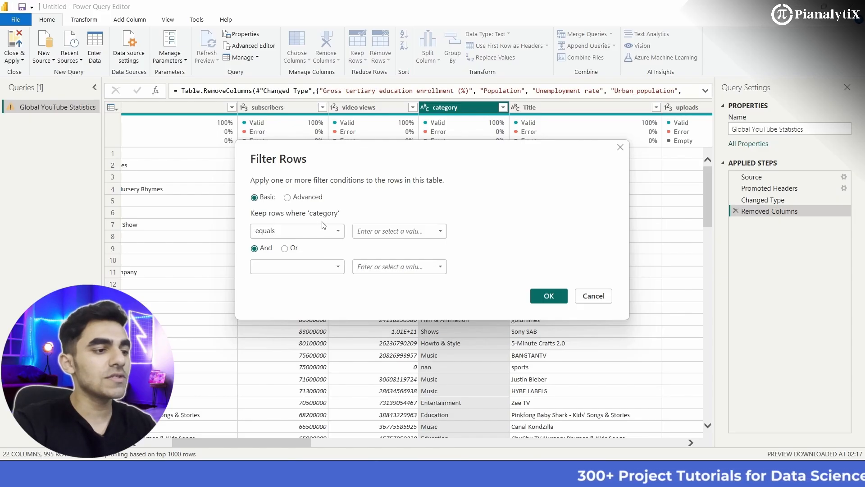
click(337, 231)
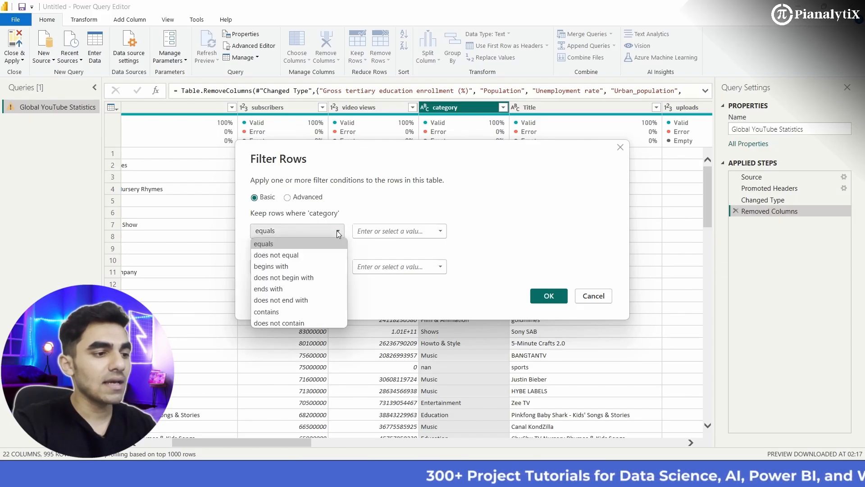
click(307, 255)
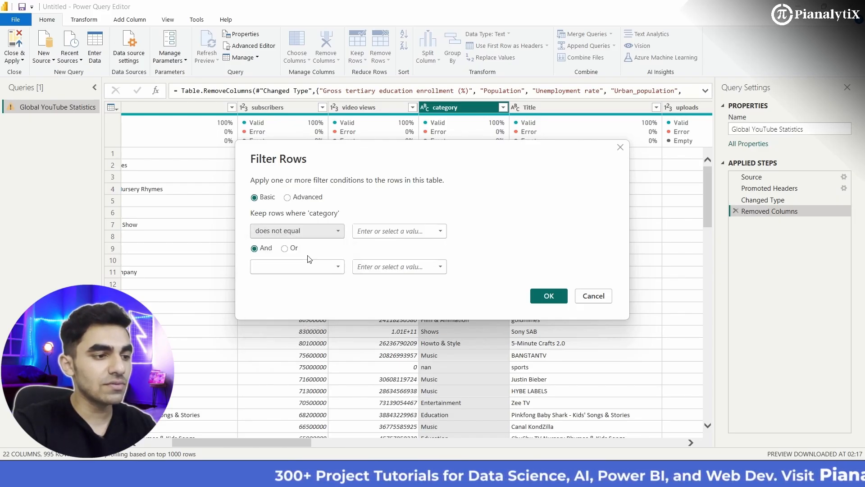
text(nan)
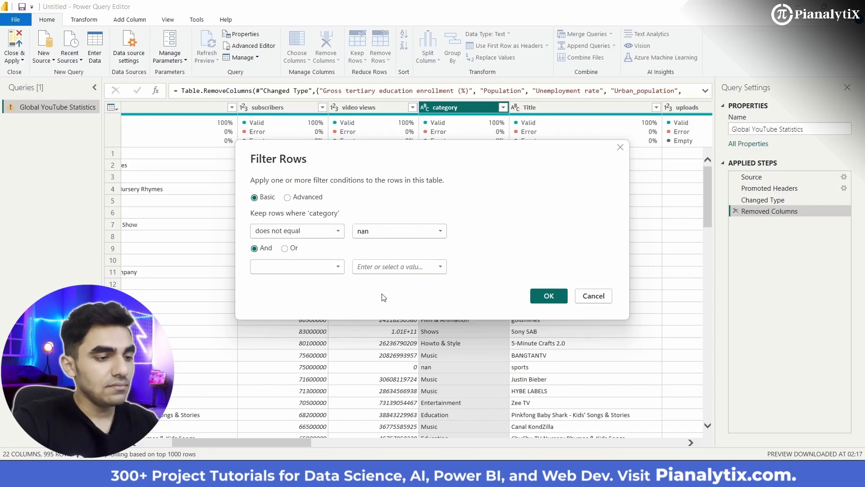
click(553, 300)
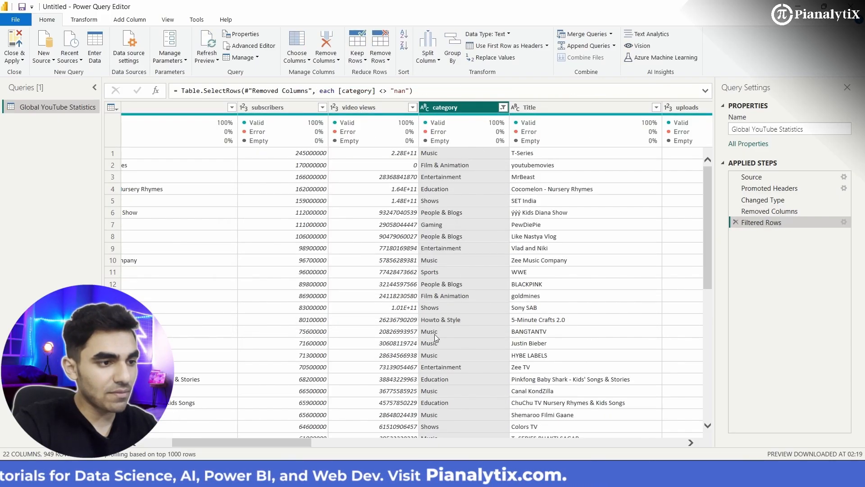
- Look through the filtered rows of the category column for remaining nan entries
scroll(452, 383, down, 9)
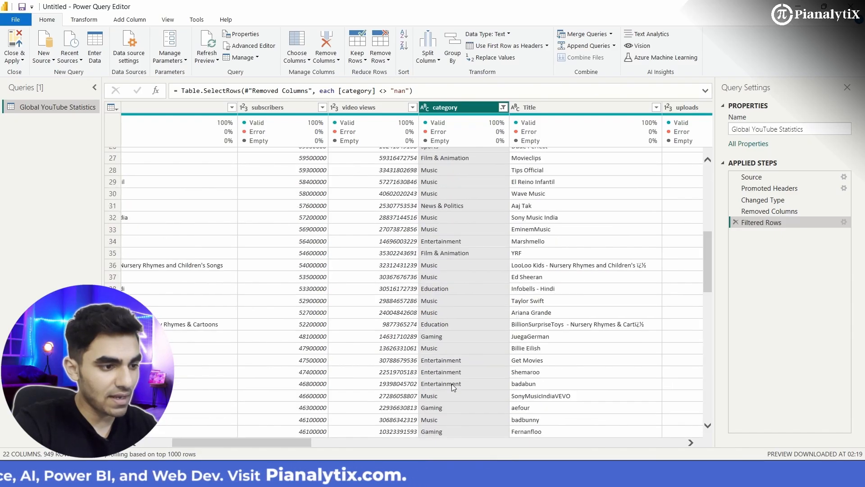
scroll(452, 383, down, 9)
scroll(452, 384, down, 9)
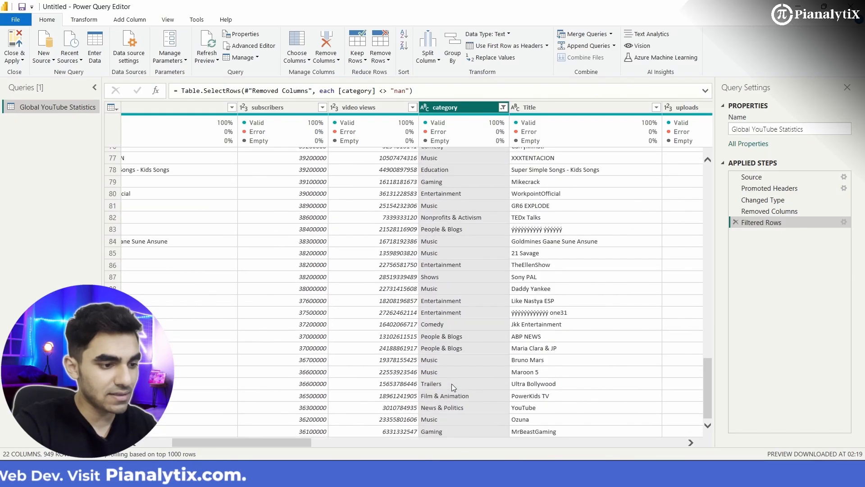
scroll(452, 383, down, 20)
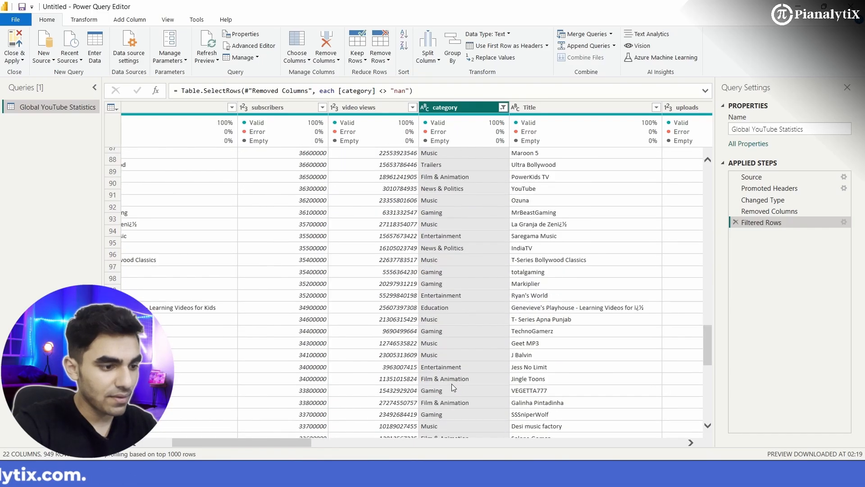
scroll(453, 387, down, 17)
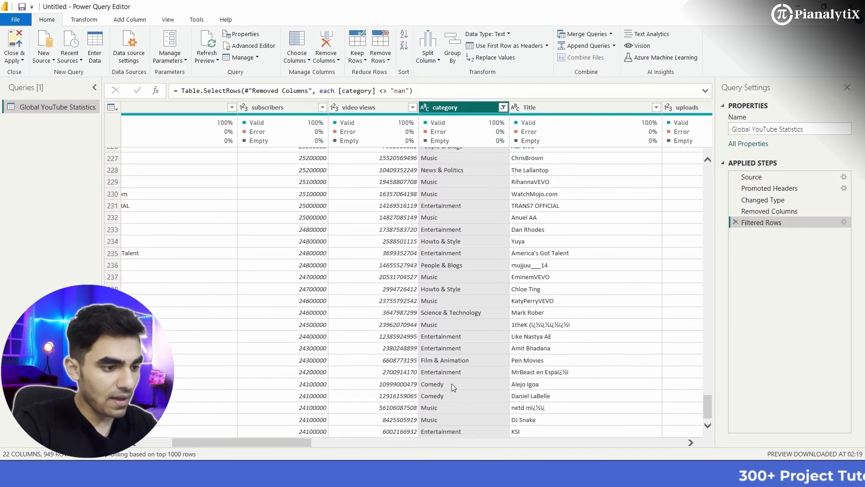
- Filter the Country column to keep only rows where the value does not equal nan
scroll(451, 383, right, 5)
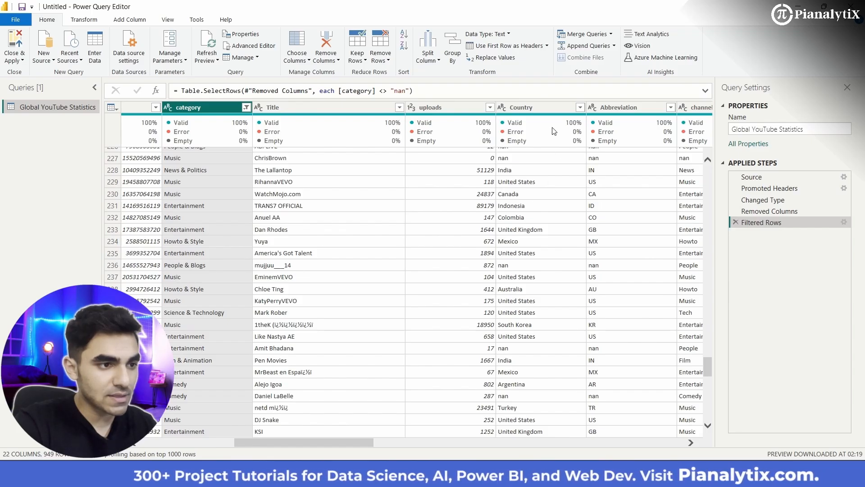
click(536, 107)
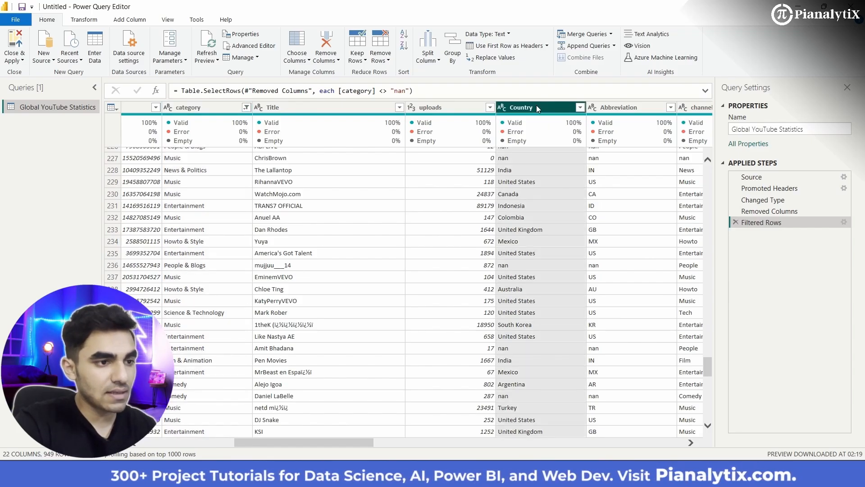
click(580, 107)
mouse_move(495, 189)
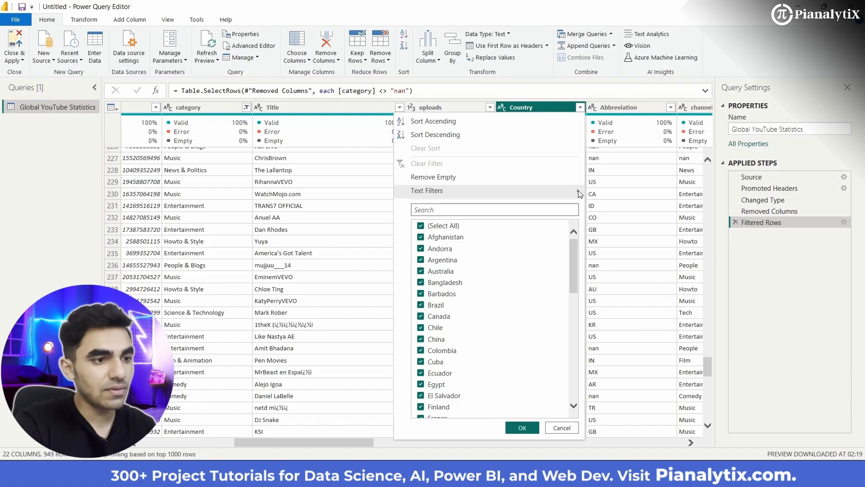
mouse_move(579, 190)
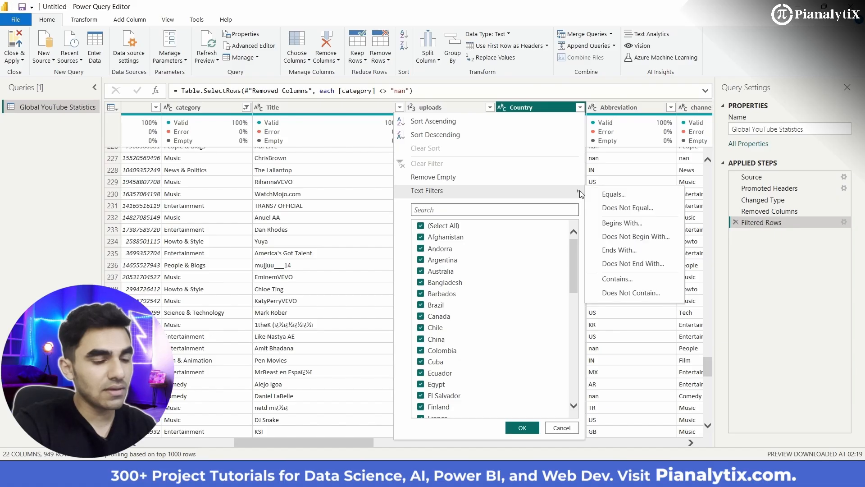
click(628, 208)
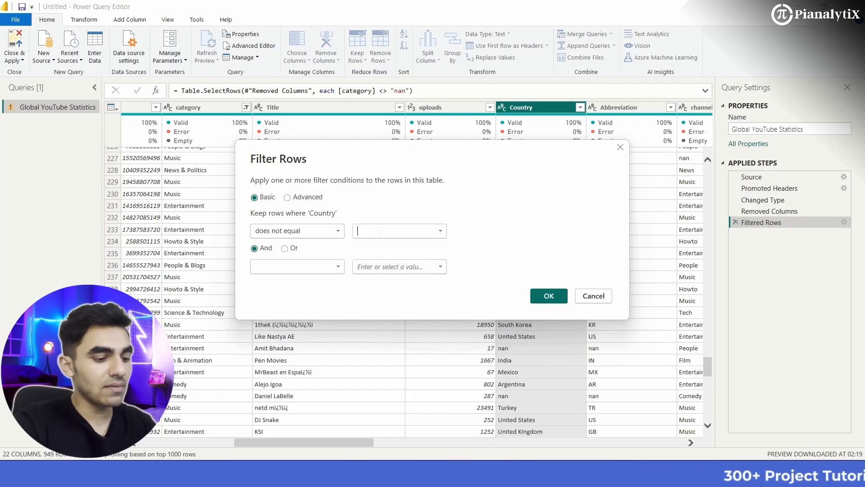
text(nan)
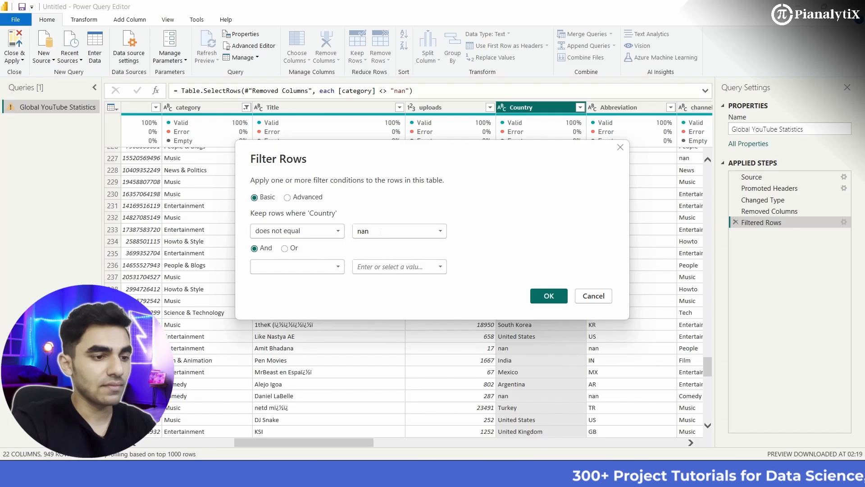
click(549, 296)
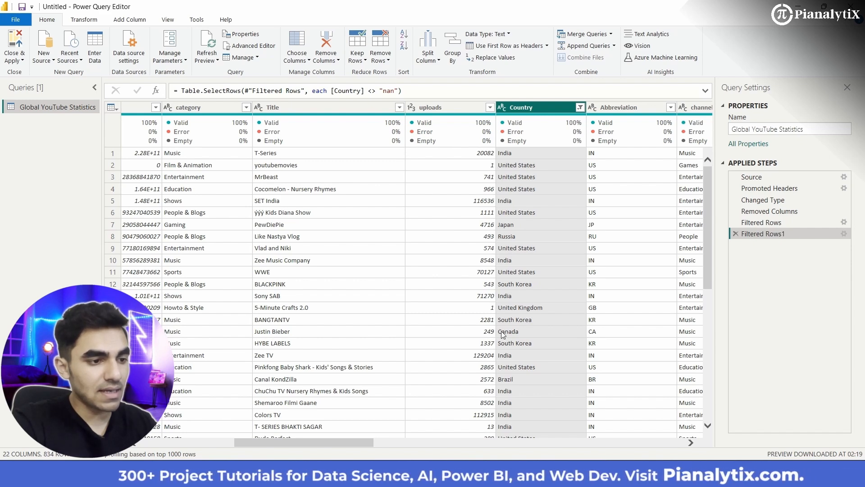
- Look through the filtered rows of the Country column for remaining nan entries
scroll(500, 340, down, 9)
scroll(501, 345, down, 12)
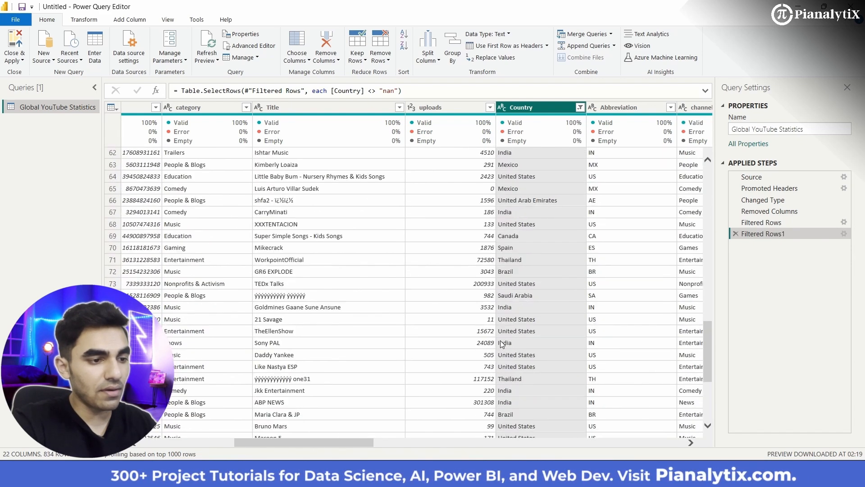
scroll(502, 344, down, 5)
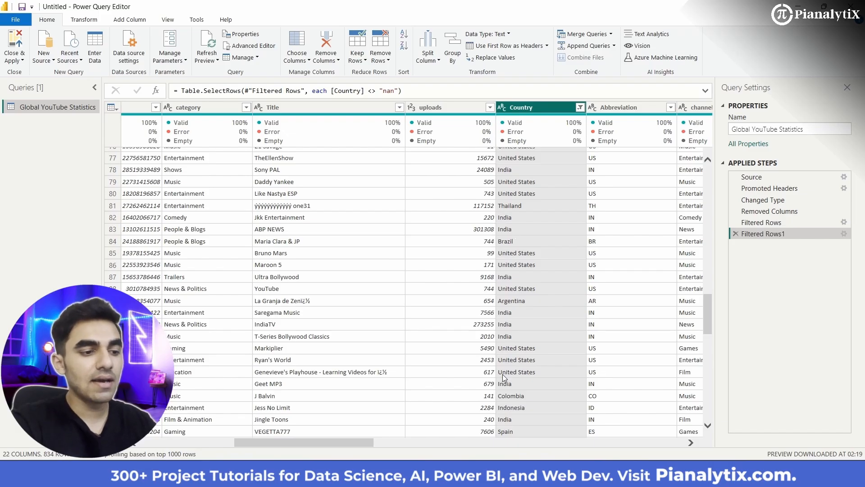
scroll(503, 374, down, 20)
scroll(504, 376, down, 20)
scroll(504, 377, down, 20)
scroll(503, 378, down, 20)
- Examine the Abbreviation, channel_type, rank and video_views_for_the_last_30_days columns across the rows for nan entries
scroll(504, 378, right, 5)
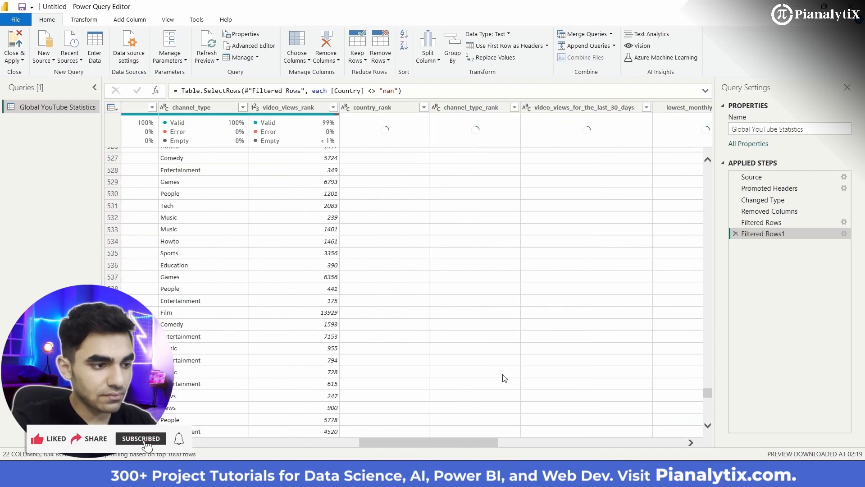
scroll(367, 356, left, 4)
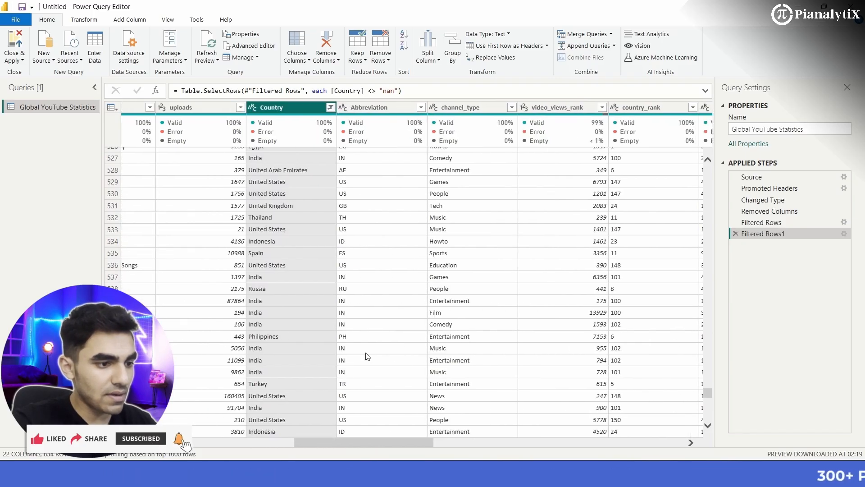
scroll(506, 331, up, 20)
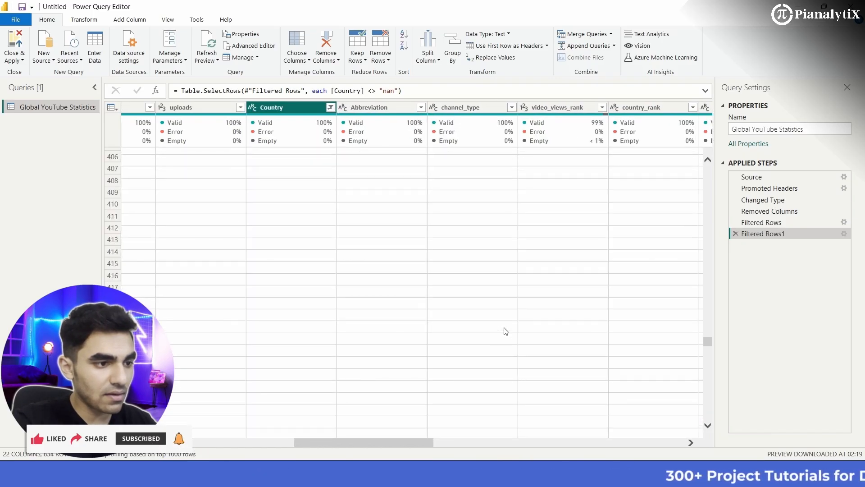
scroll(478, 306, up, 20)
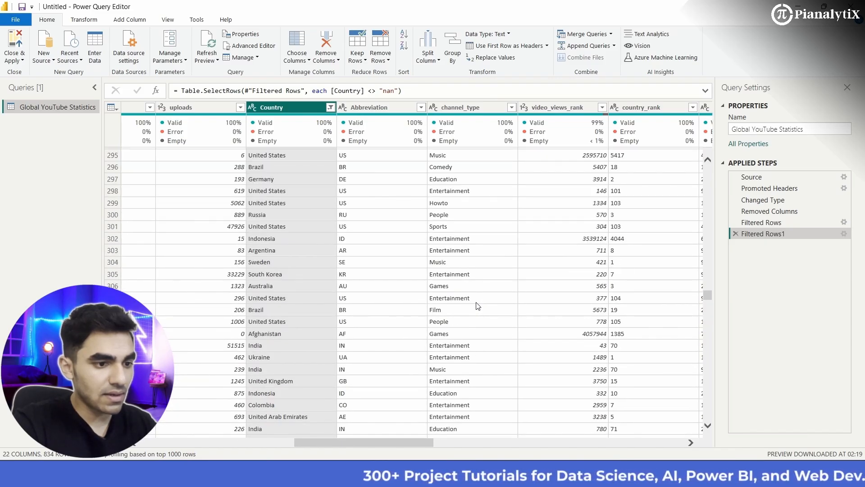
scroll(478, 306, right, 3)
scroll(532, 350, right, 2)
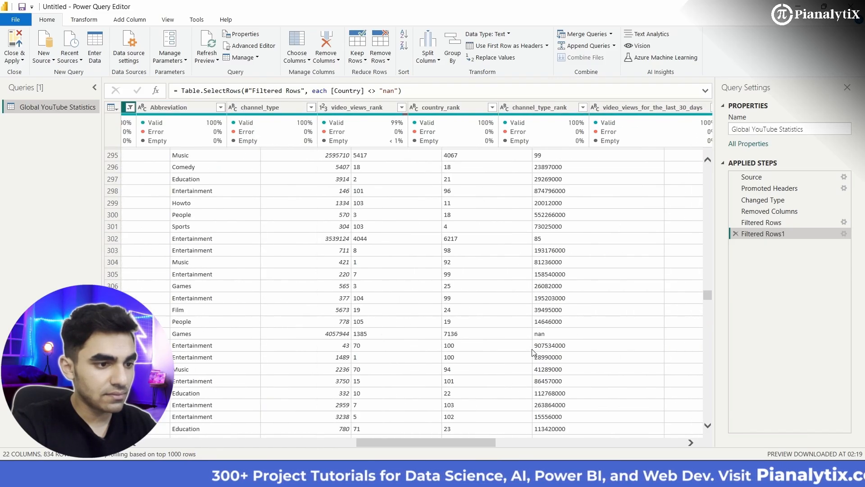
scroll(498, 361, down, 18)
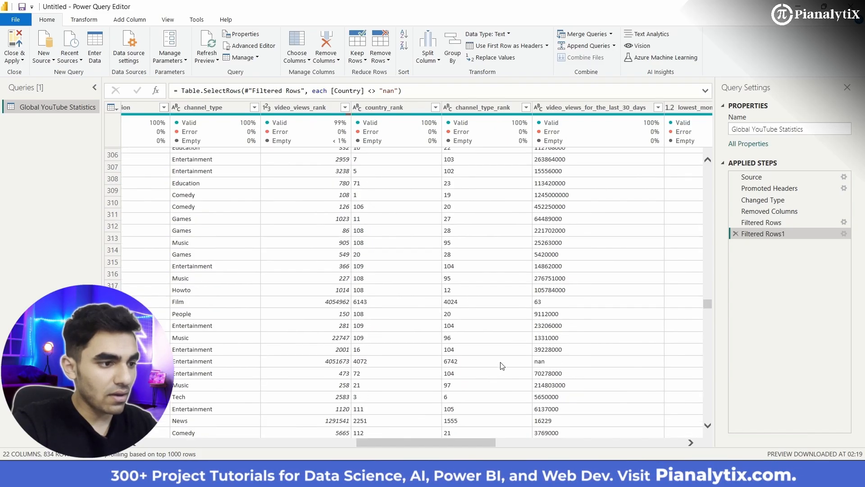
scroll(429, 330, down, 7)
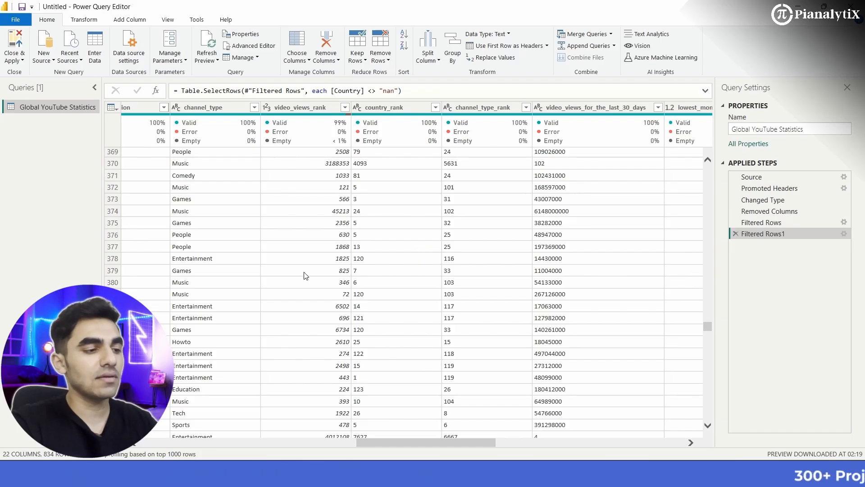
scroll(306, 276, left, 3)
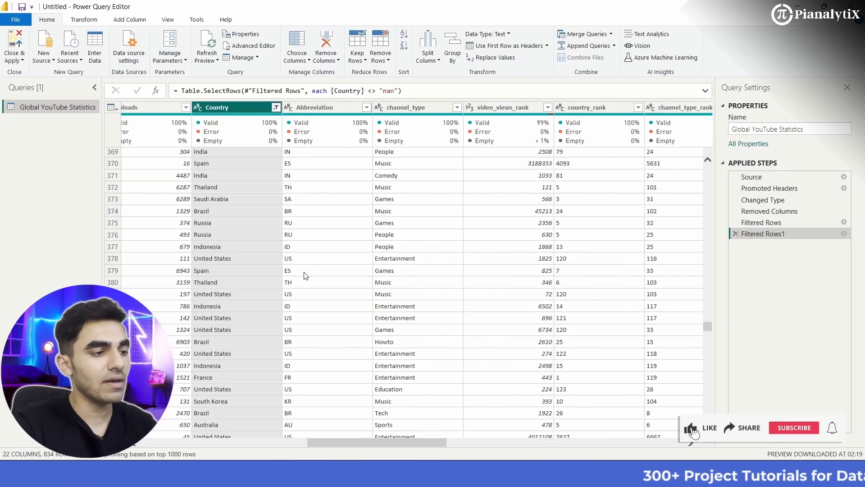
scroll(306, 276, left, 1)
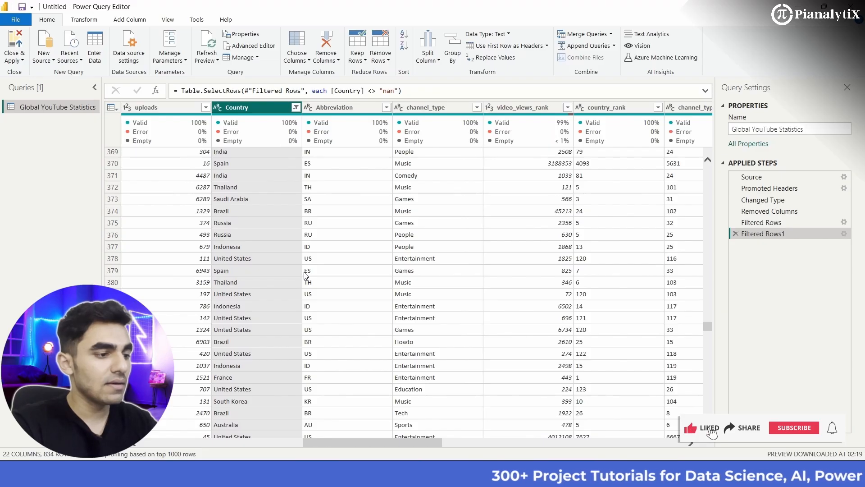
scroll(269, 328, up, 9)
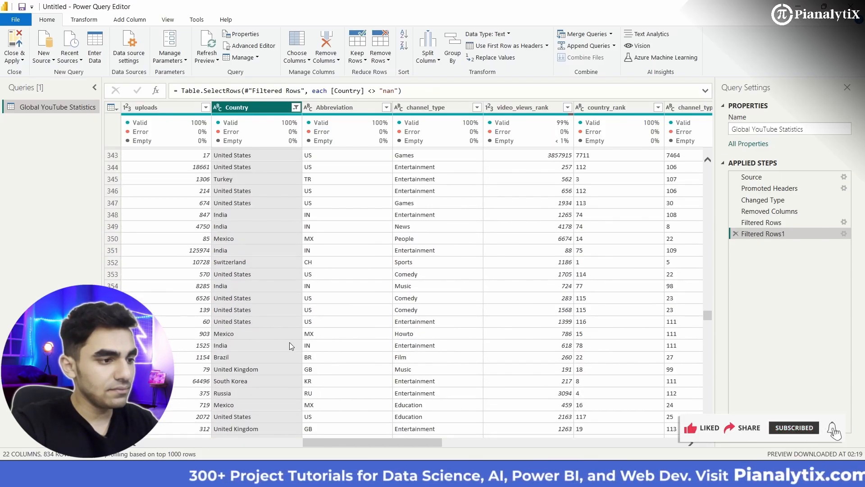
scroll(428, 328, down, 20)
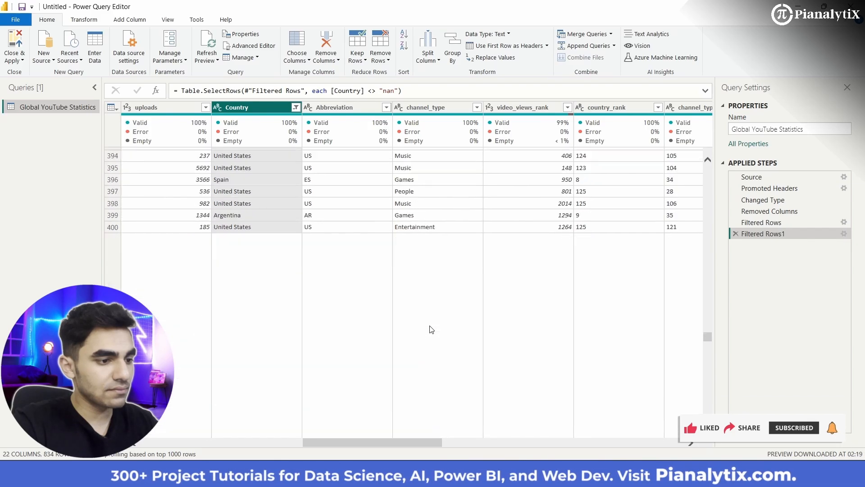
scroll(430, 329, up, 20)
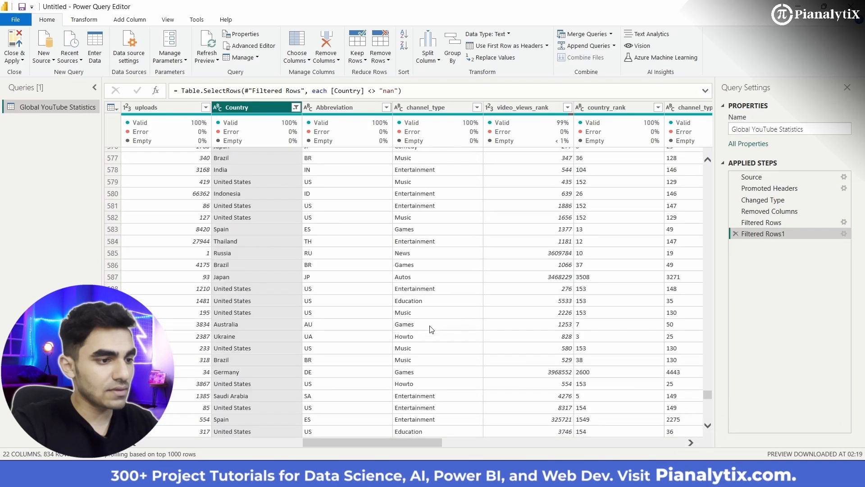
scroll(430, 329, up, 20)
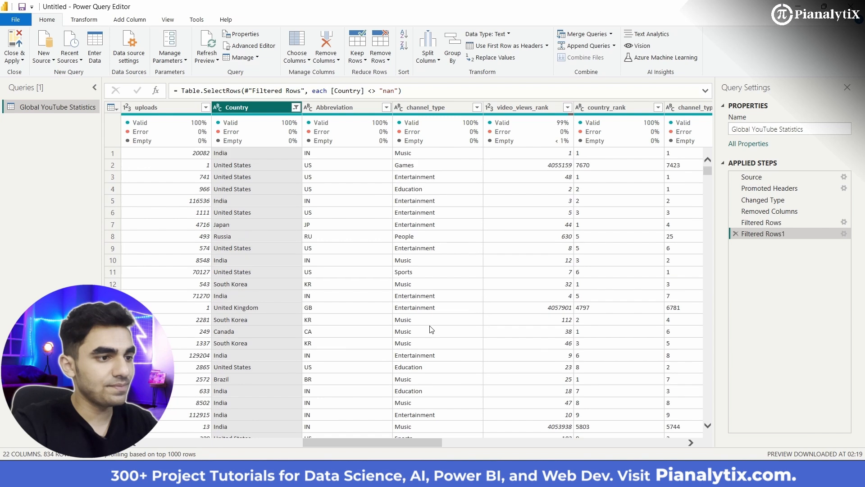
- Filter the channel_type column to keep only rows where the value does not equal nan
click(438, 112)
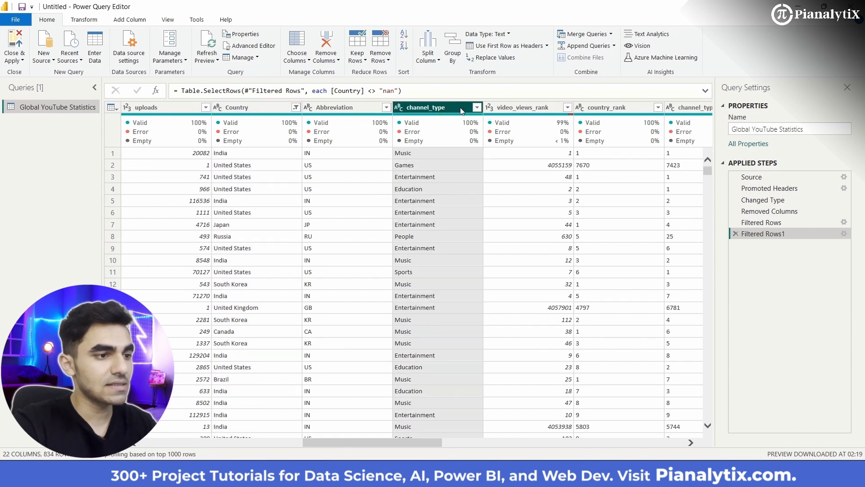
click(477, 108)
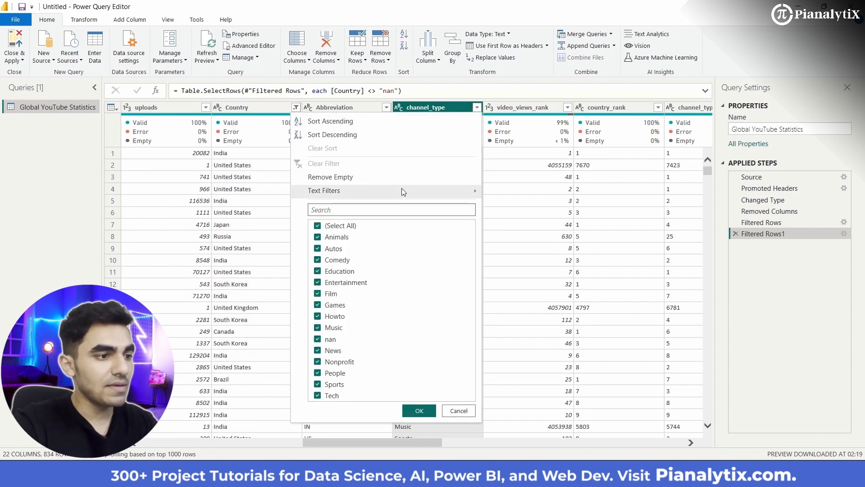
mouse_move(401, 189)
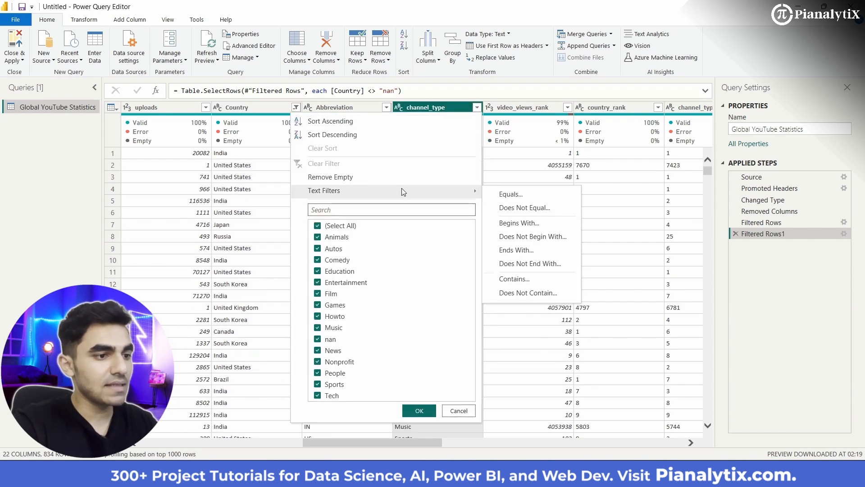
click(518, 210)
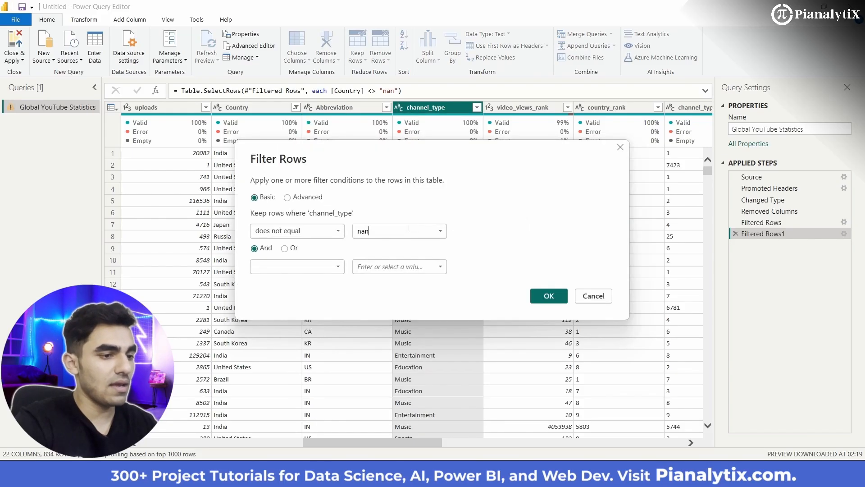
text(nan)
click(548, 296)
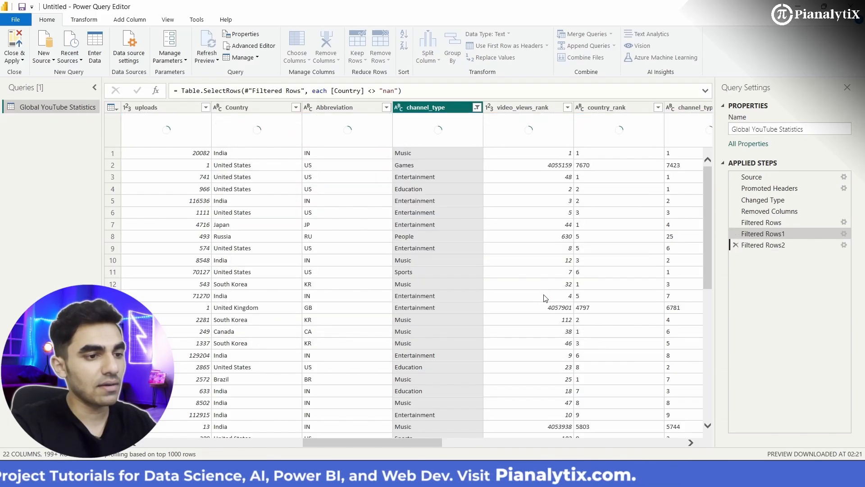
- Replace the value nan with 0 in the subscribers_for_last_30_days column
scroll(585, 304, right, 3)
scroll(581, 305, right, 3)
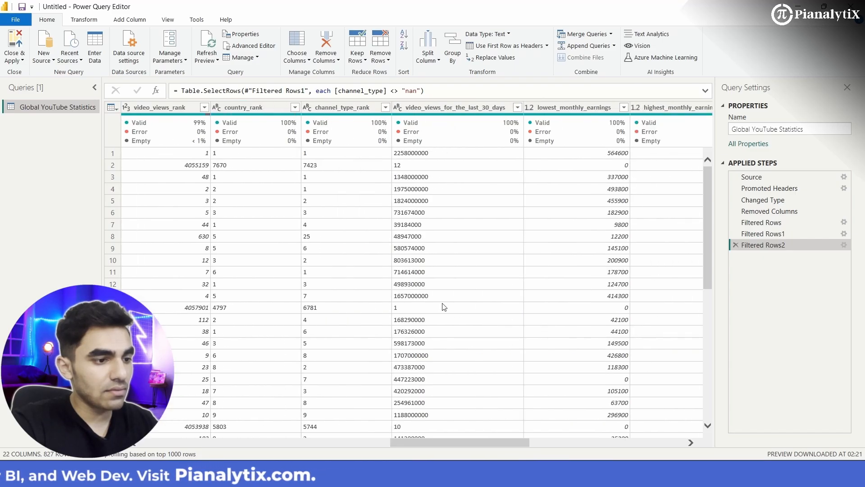
scroll(445, 307, right, 5)
scroll(445, 307, right, 2)
scroll(445, 307, right, 4)
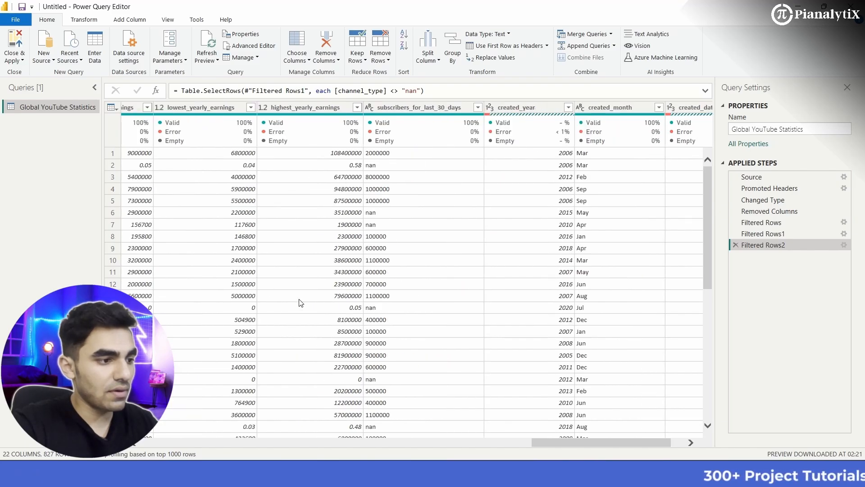
click(430, 110)
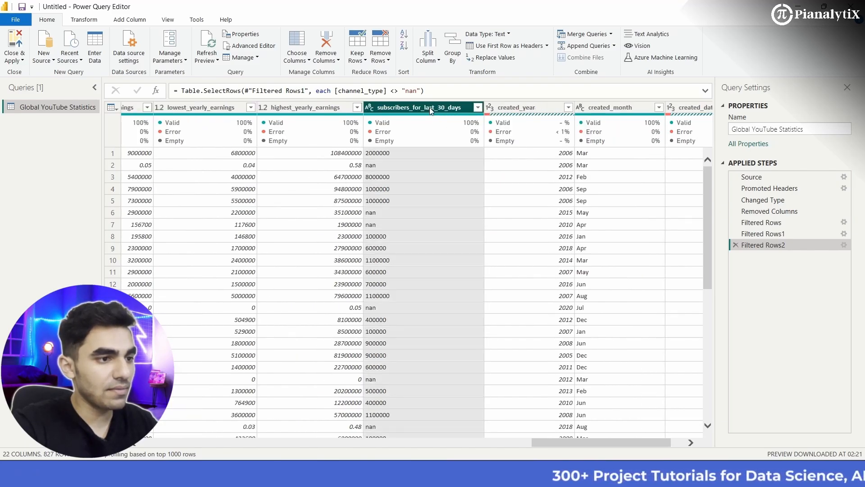
click(479, 108)
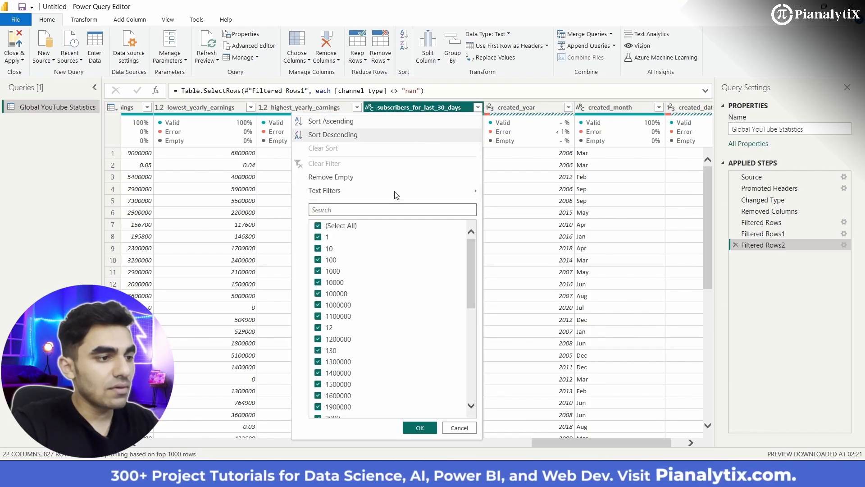
click(461, 110)
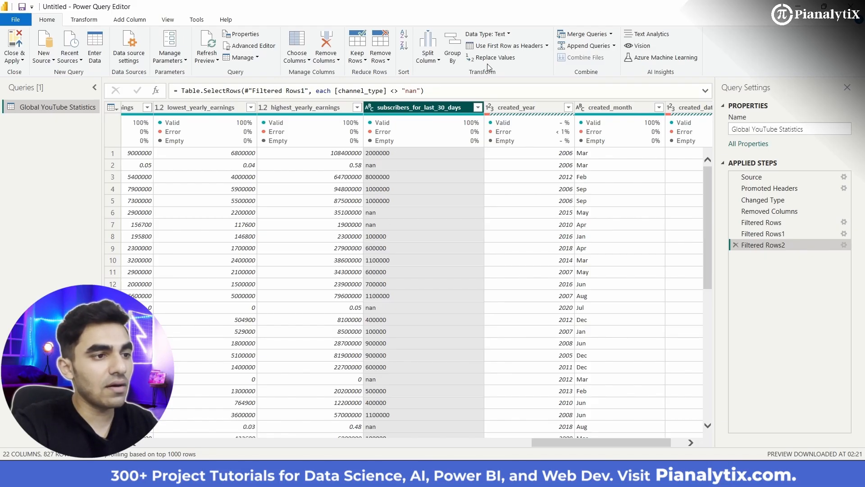
click(500, 58)
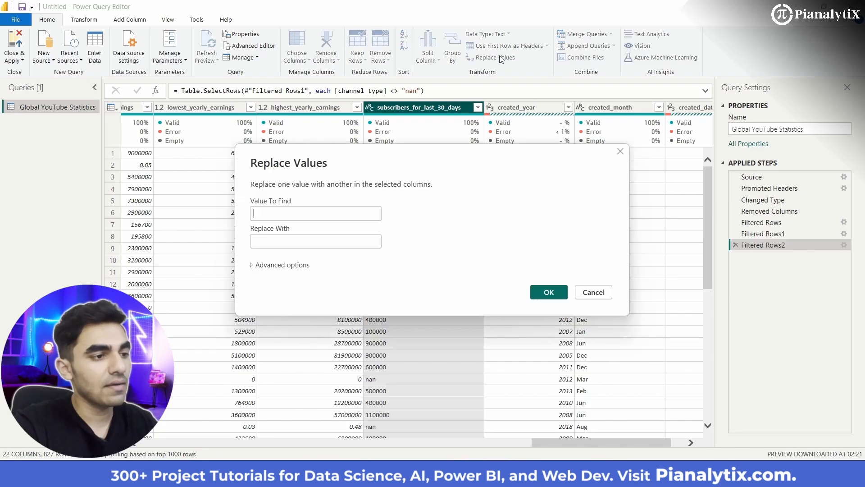
text(nan)
click(298, 240)
text(0)
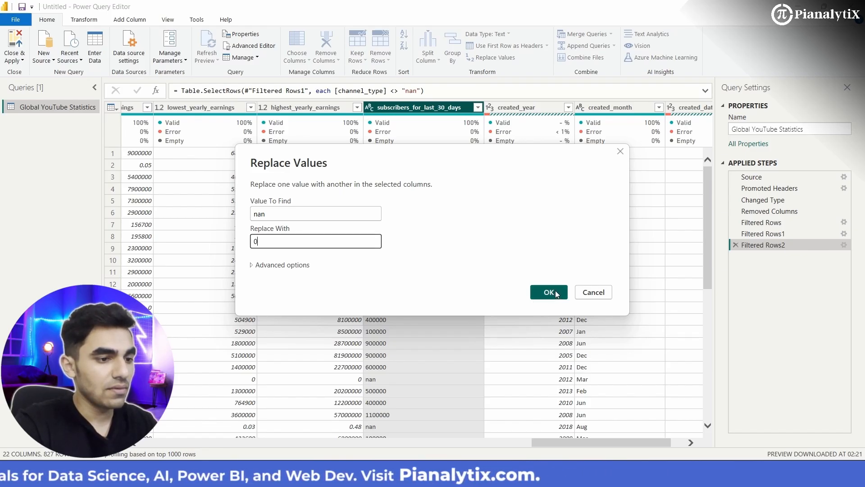
click(557, 294)
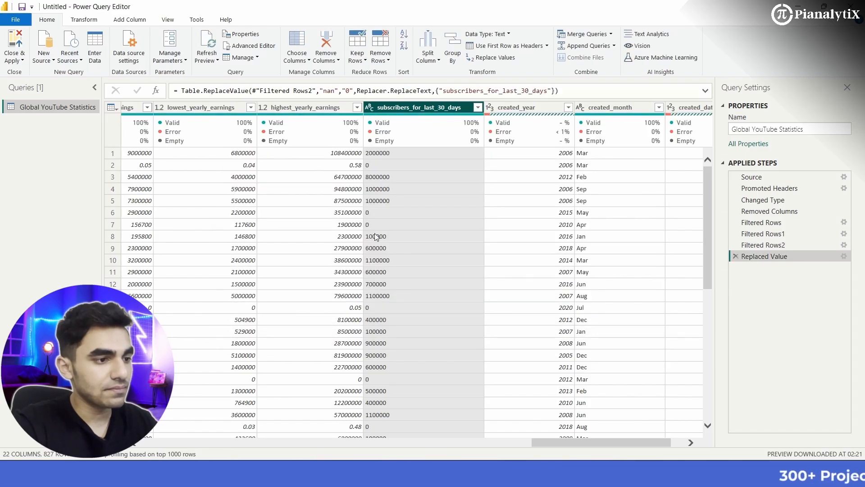
- Check the subscribers_for_last_30_days, earnings and country columns down the rows for leftover nan entries
scroll(469, 355, right, 2)
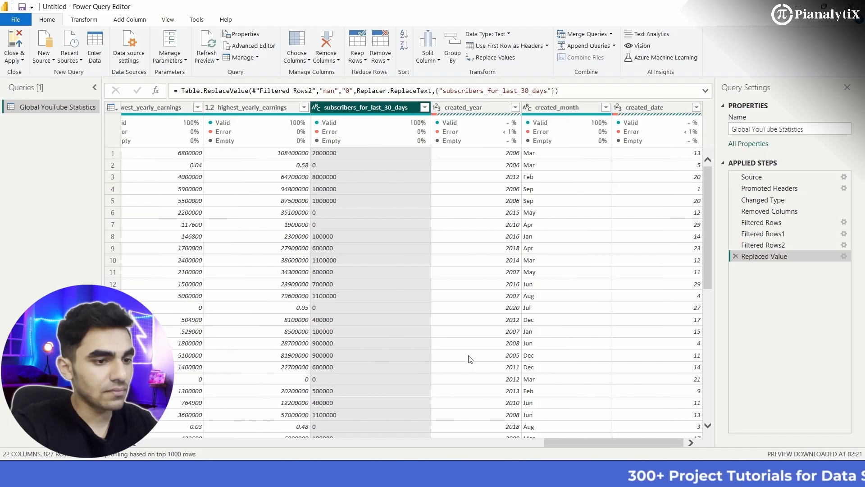
scroll(470, 359, left, 6)
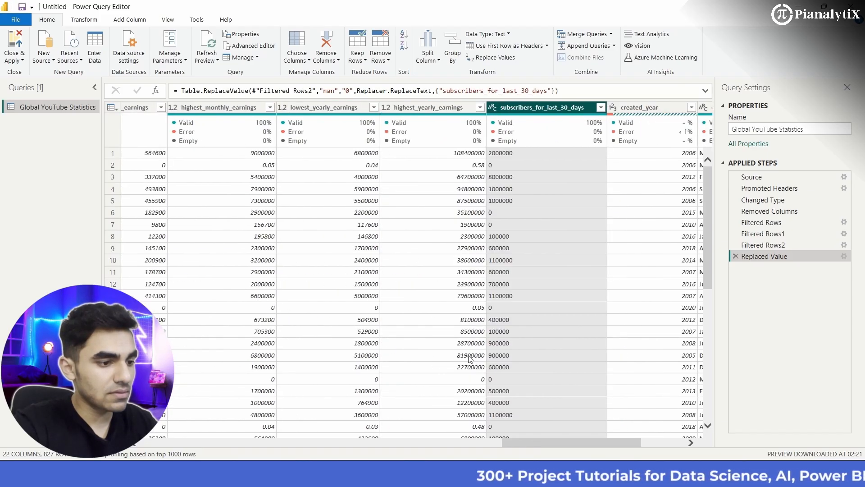
scroll(470, 359, down, 9)
scroll(469, 360, down, 20)
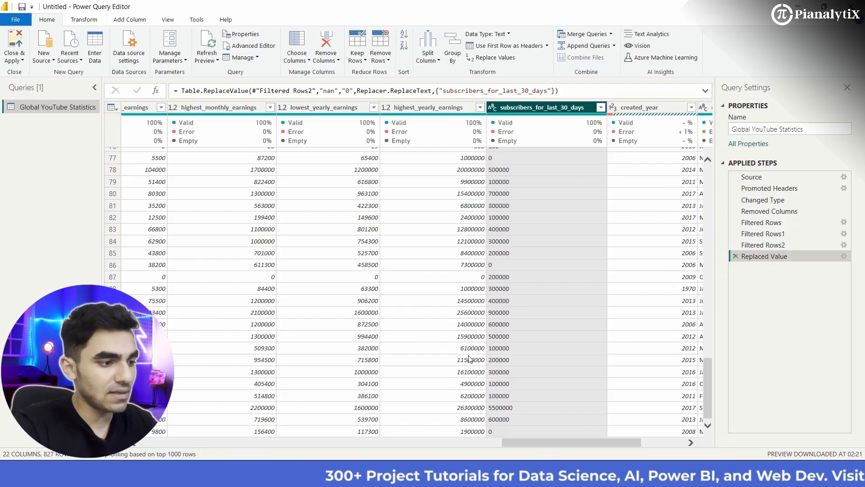
scroll(345, 386, down, 20)
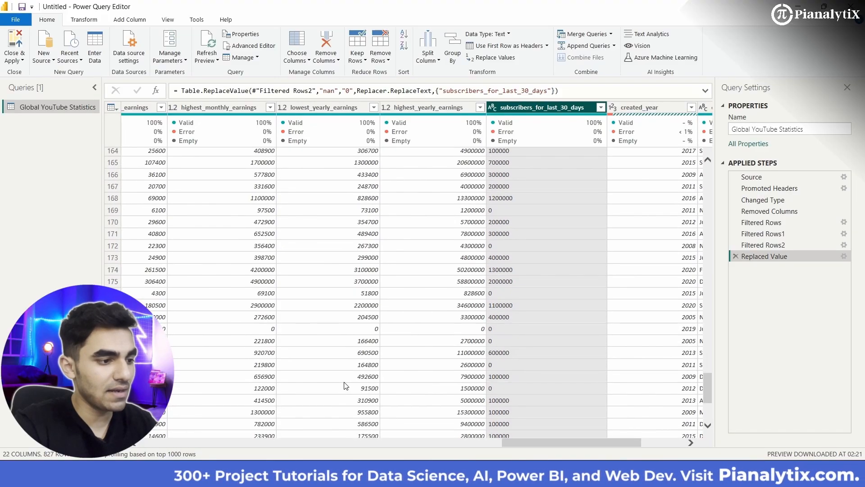
scroll(344, 386, left, 15)
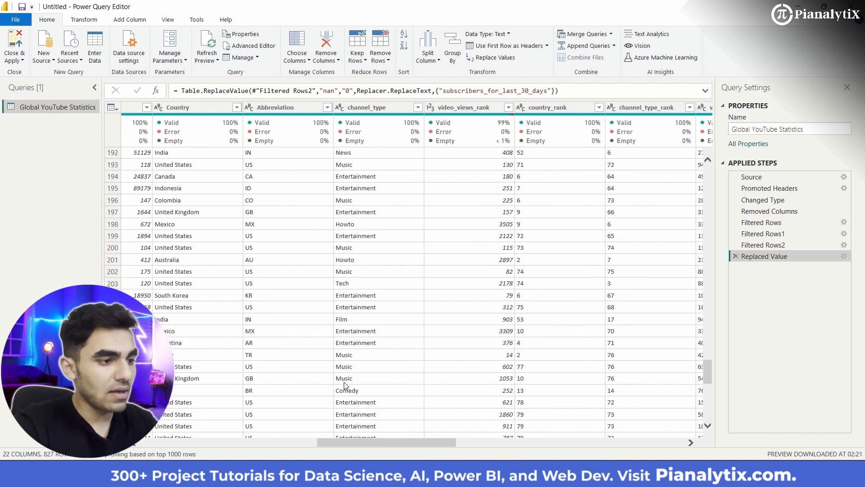
scroll(345, 386, left, 5)
scroll(345, 386, up, 20)
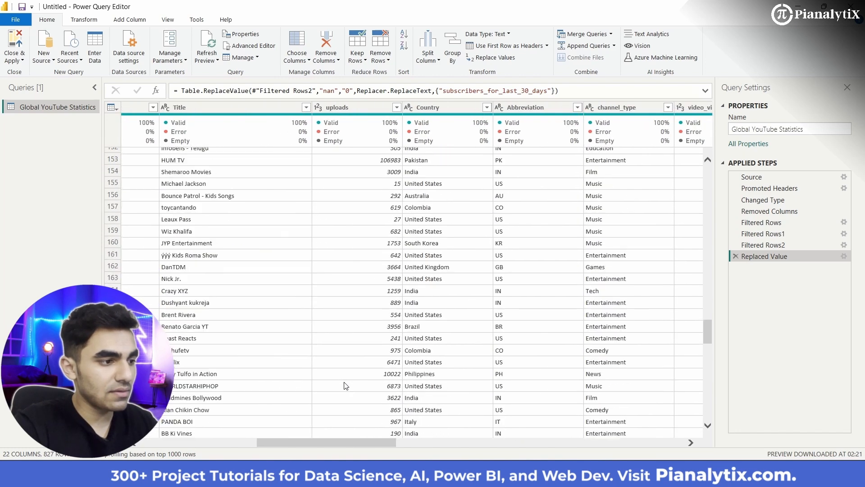
scroll(346, 385, left, 6)
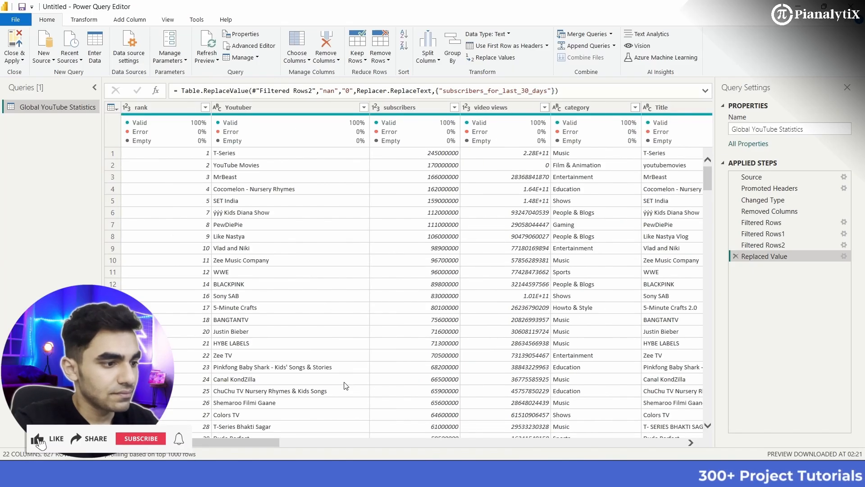
- Review the cleaned table from the rank column through the video_views_for_the_last_30_days column for remaining nan entries
scroll(424, 374, down, 4)
scroll(424, 374, up, 4)
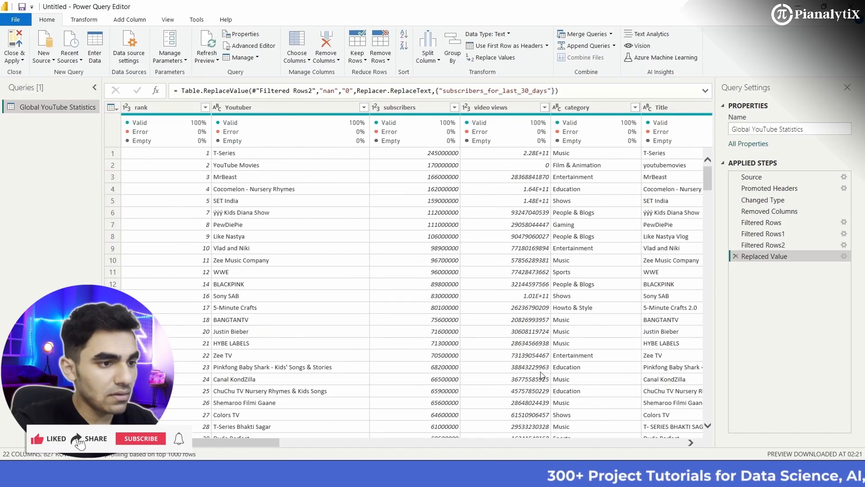
scroll(444, 370, down, 20)
scroll(544, 375, right, 3)
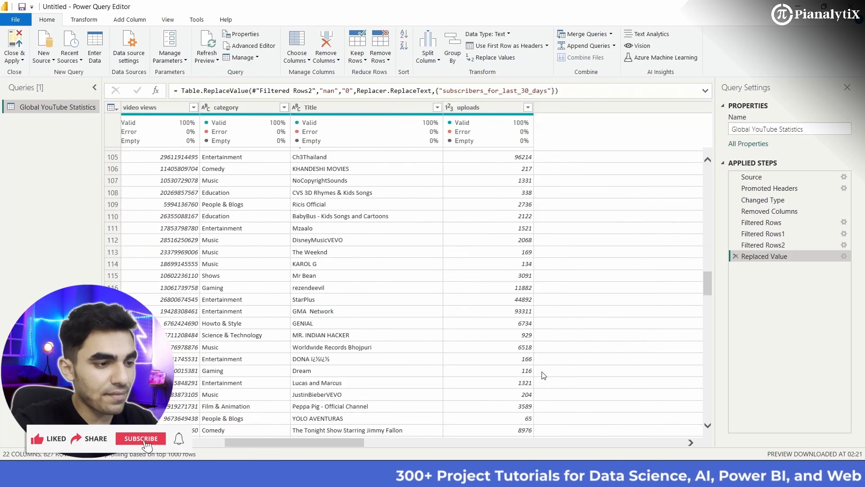
scroll(540, 374, right, 2)
scroll(499, 373, right, 4)
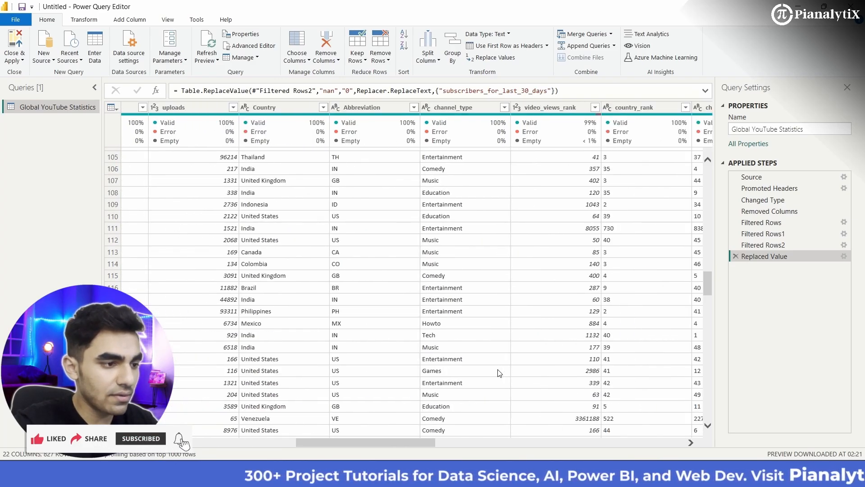
scroll(499, 373, up, 20)
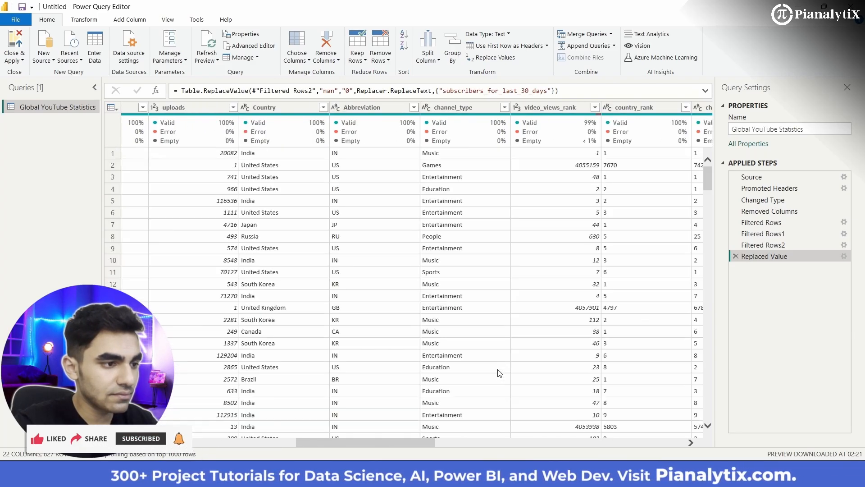
scroll(499, 373, down, 20)
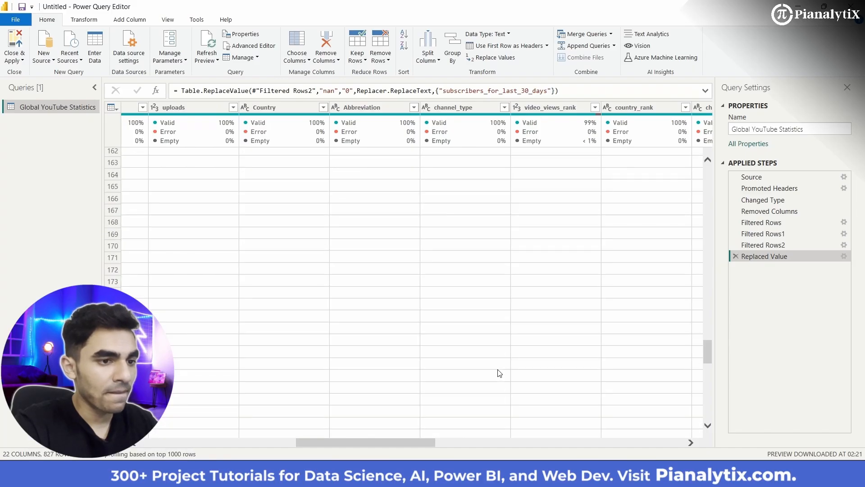
scroll(499, 373, right, 10)
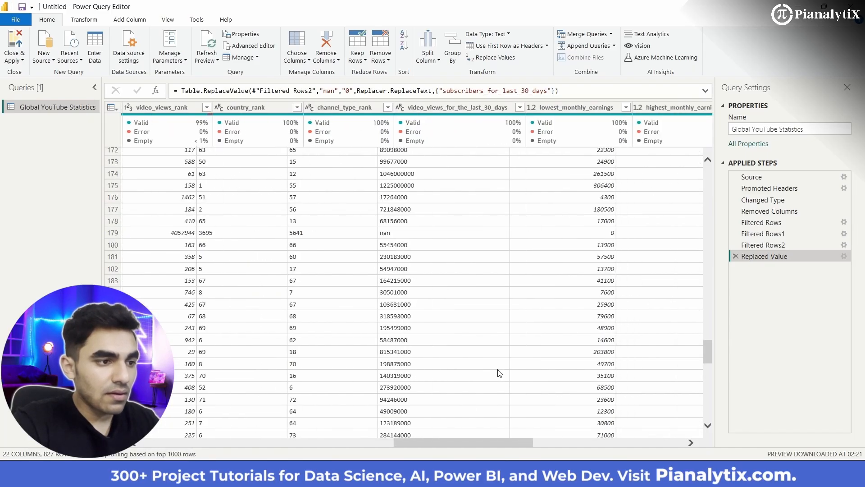
scroll(499, 374, left, 18)
scroll(433, 266, up, 20)
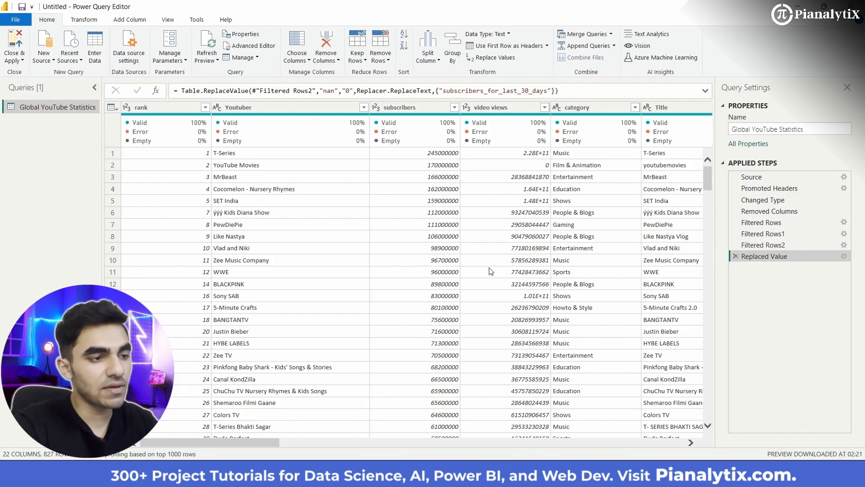
scroll(565, 277, right, 15)
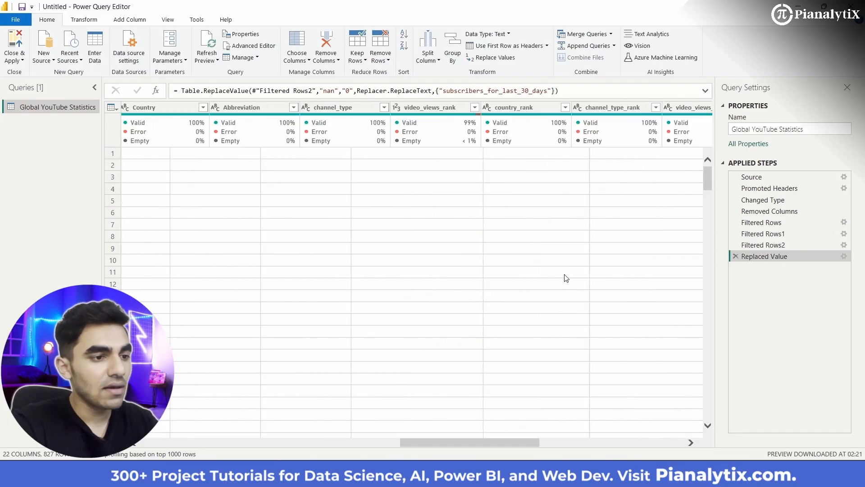
scroll(566, 277, left, 15)
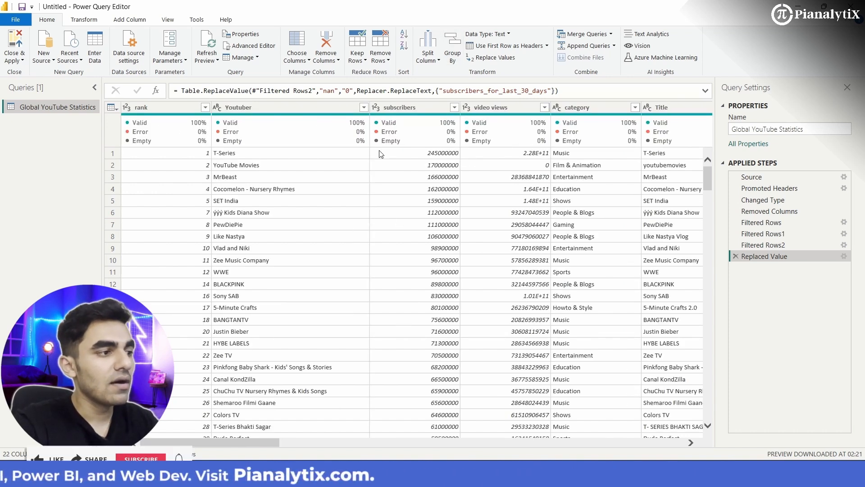
- Close the query editor applying the changes, and open the load errors of the Global YouTube Statistics query
click(21, 57)
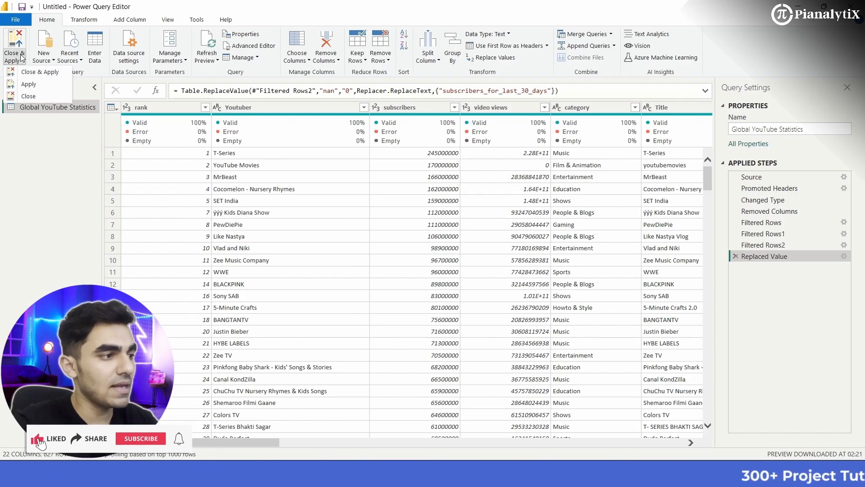
click(39, 72)
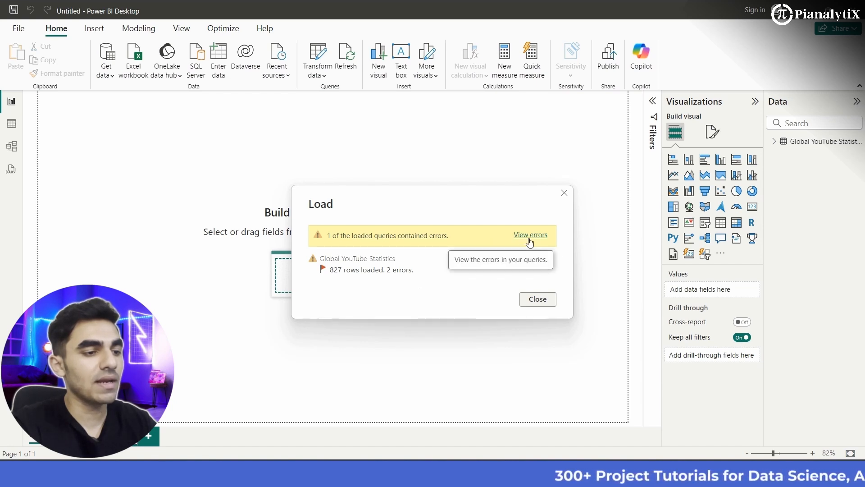
click(529, 244)
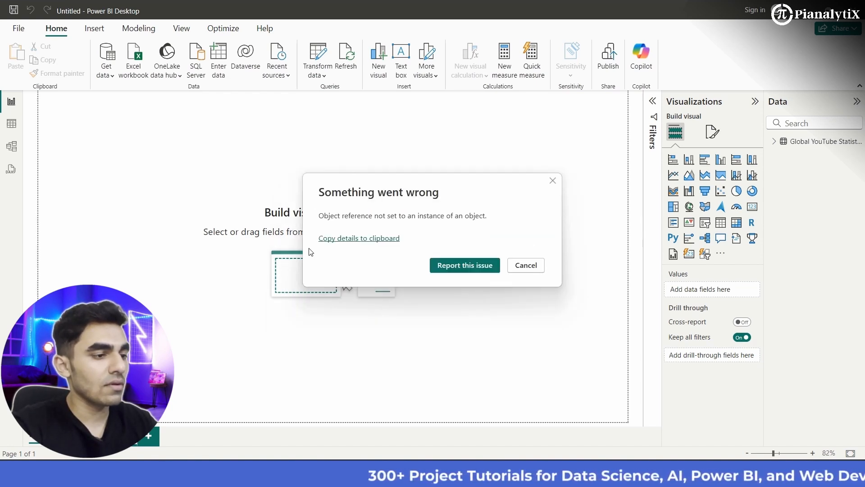
click(514, 265)
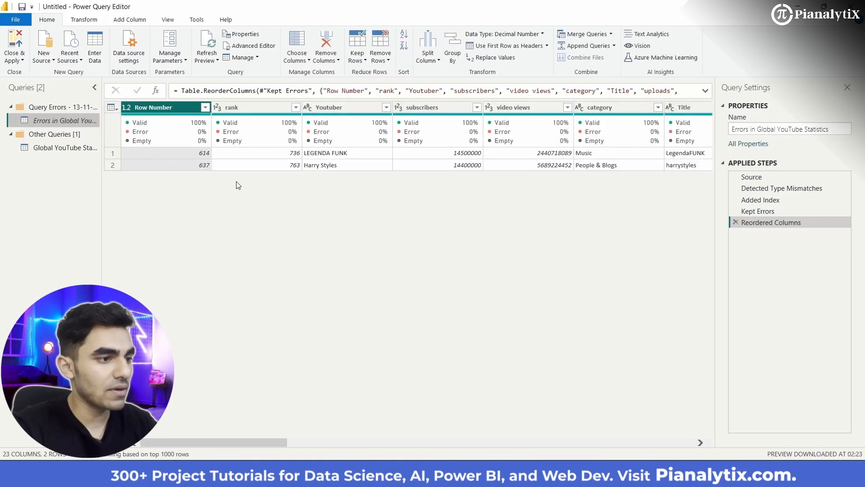
- Examine the columns of the Errors in Global YouTube Statistics query to find which fields cause the load errors
scroll(365, 157, right, 3)
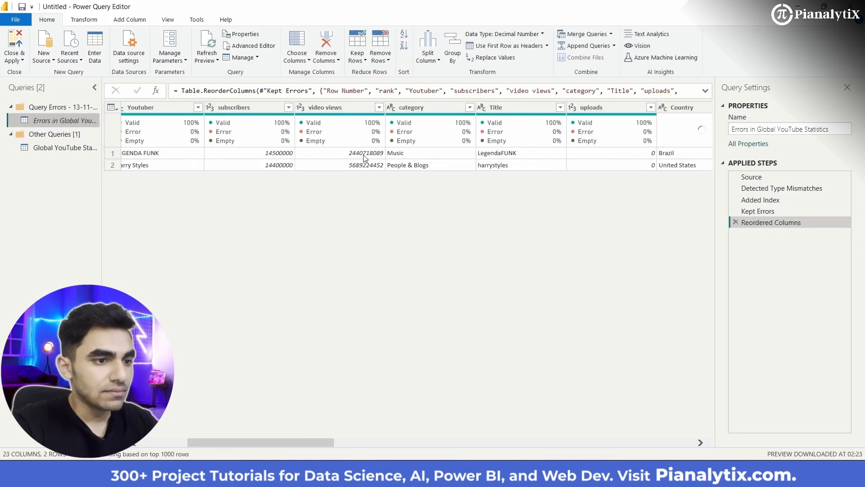
scroll(364, 157, right, 3)
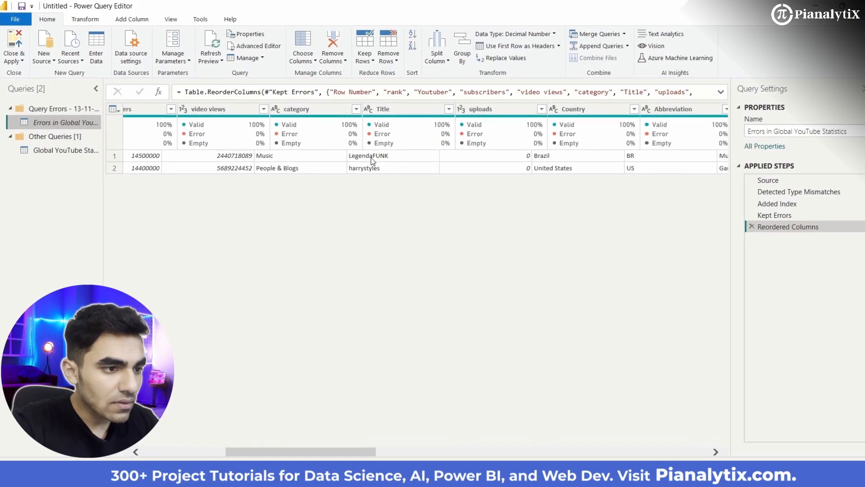
scroll(393, 165, left, 6)
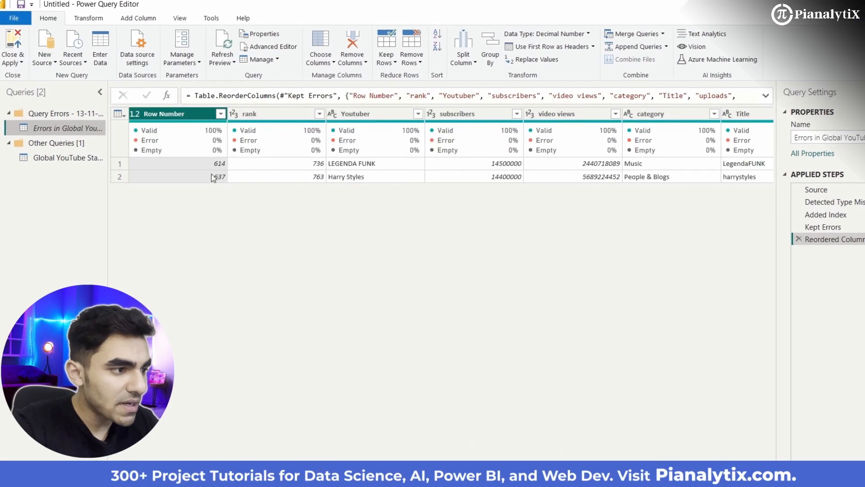
scroll(404, 160, right, 6)
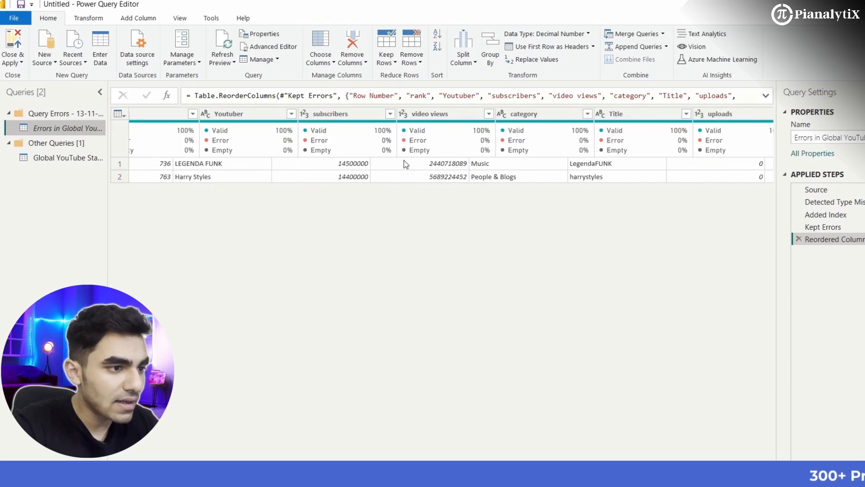
scroll(404, 160, right, 7)
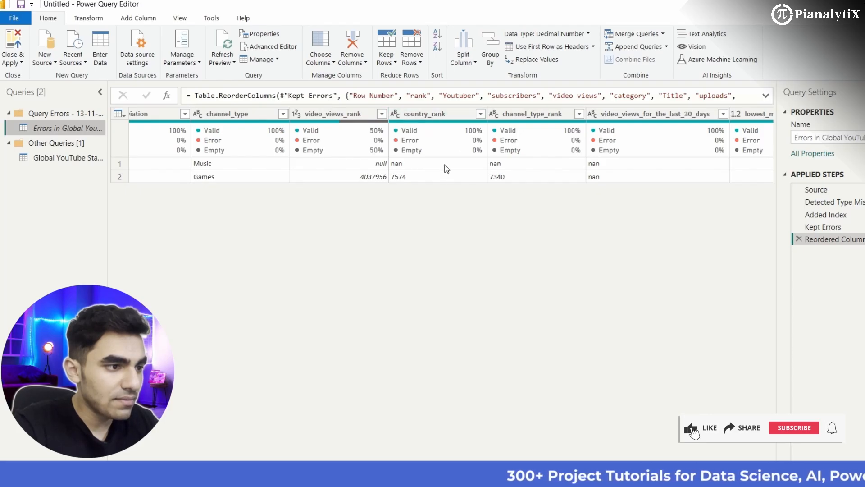
scroll(355, 166, left, 1)
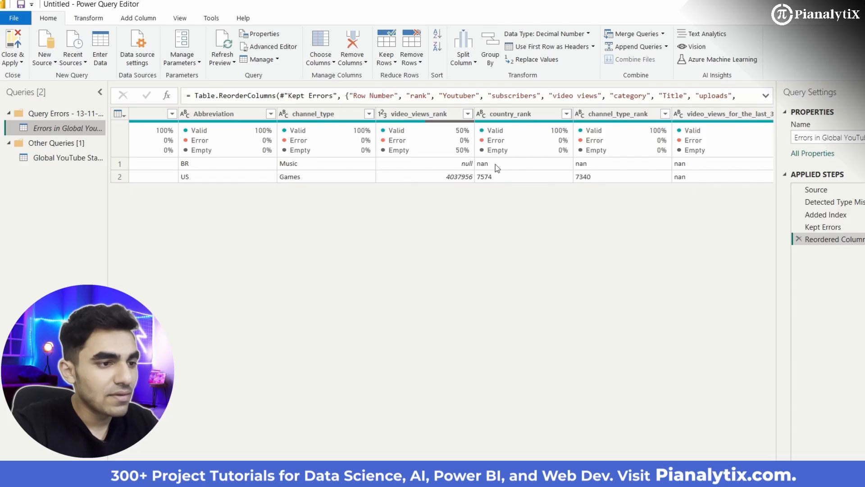
scroll(545, 170, right, 10)
scroll(545, 169, right, 8)
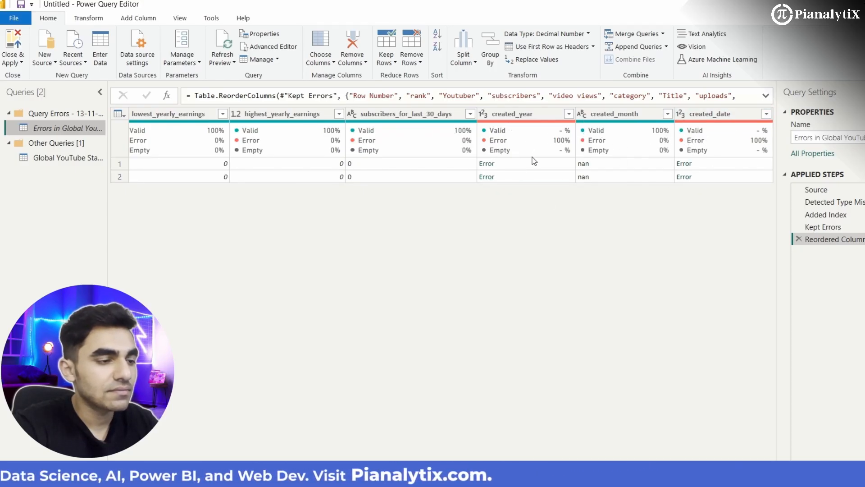
- Remove every column from the Errors in Global YouTube Statistics query and close the query editor applying the changes
scroll(474, 182, left, 20)
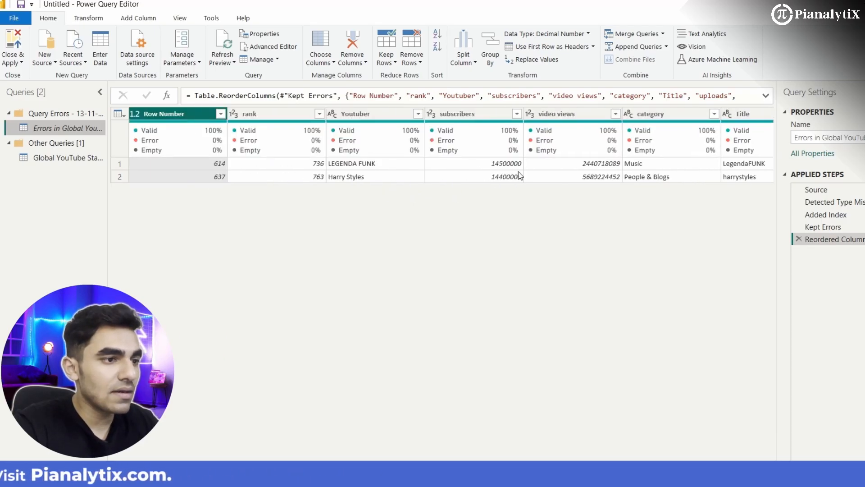
scroll(521, 175, right, 20)
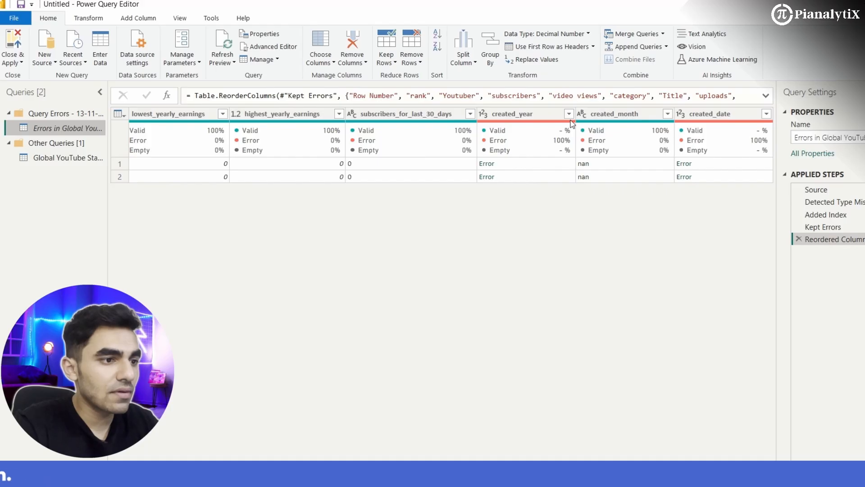
click(569, 114)
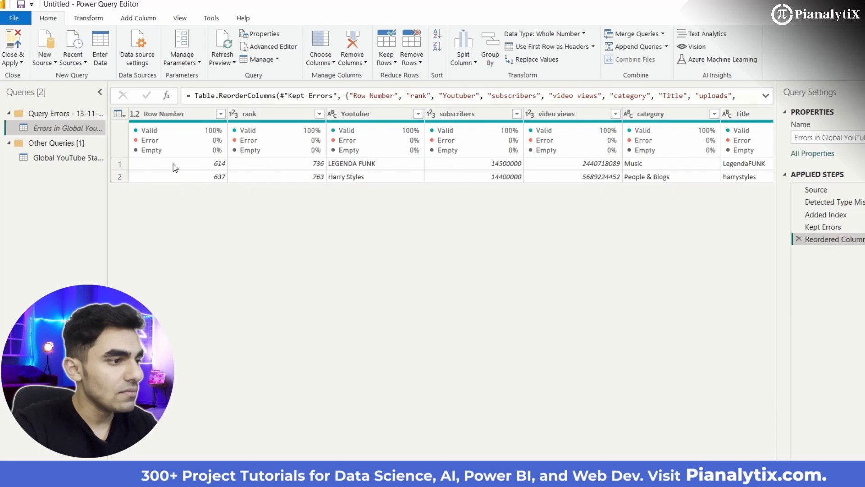
click(173, 164)
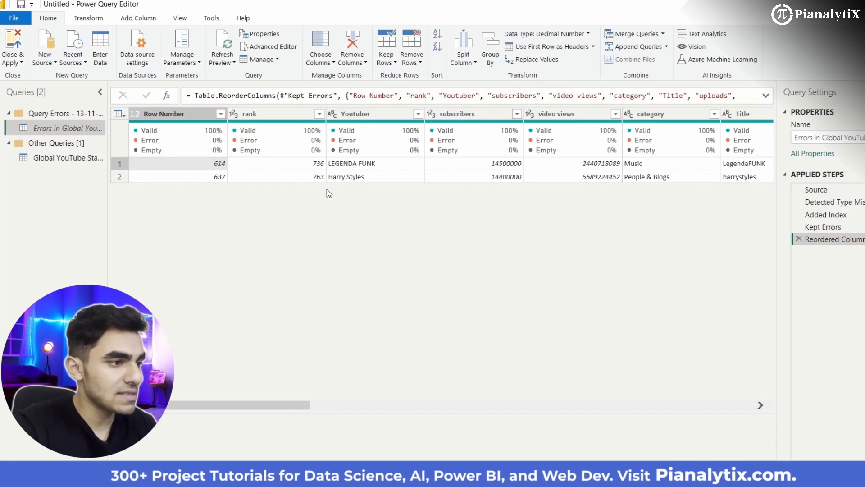
key(ctrl+a)
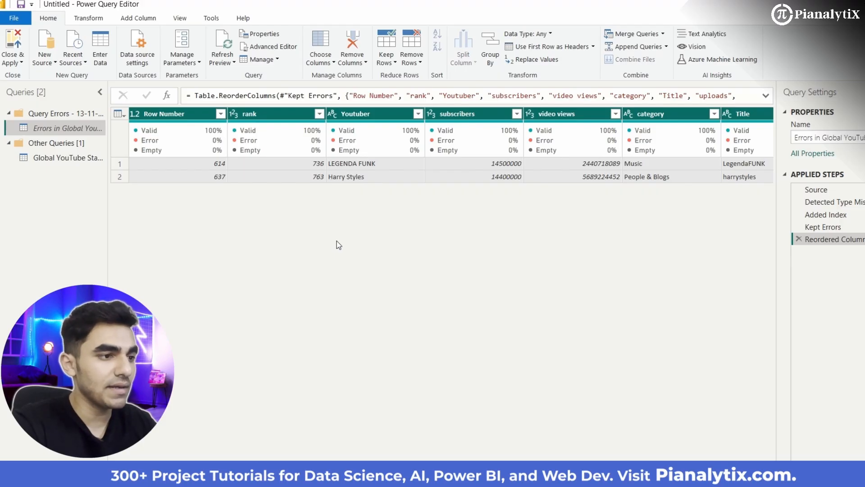
key(Delete)
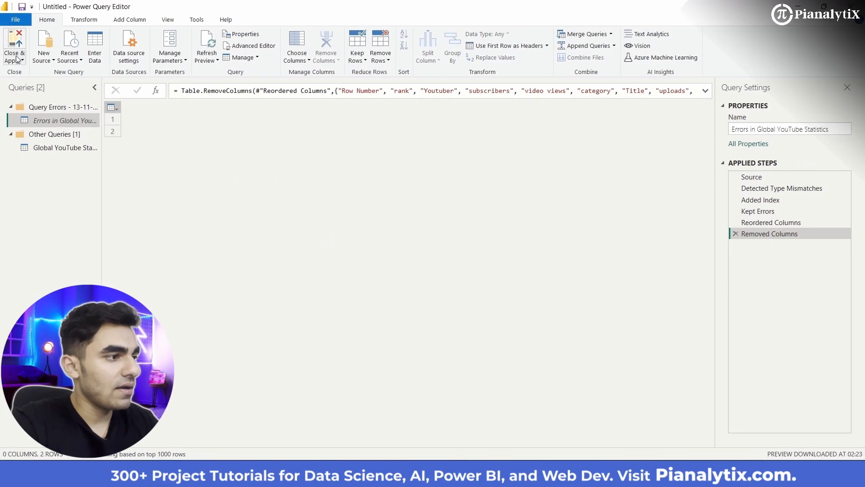
click(17, 59)
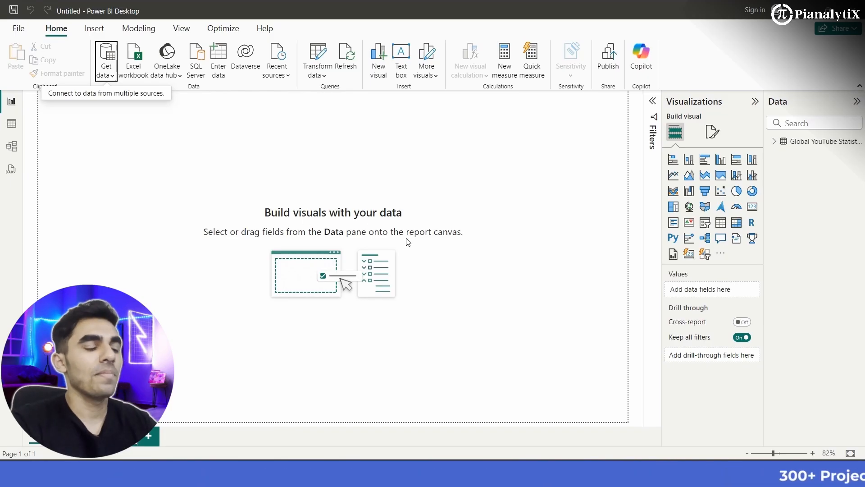
- Review the fields of the Global YouTube Statistics table and open its data in the table view with the field list expanded
click(775, 141)
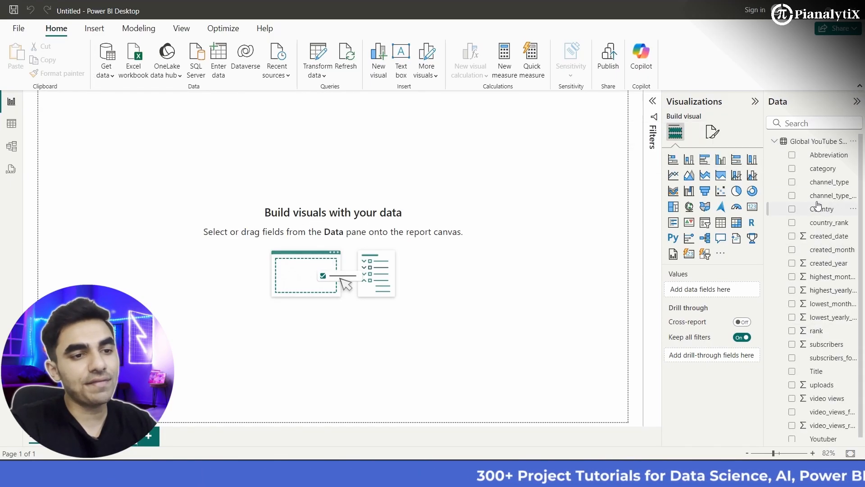
scroll(829, 333, down, 1)
scroll(830, 333, up, 1)
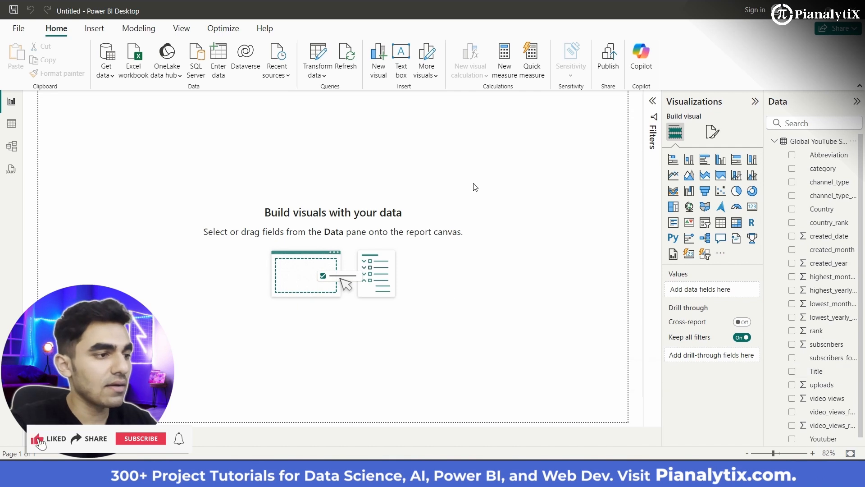
scroll(370, 157, down, 1)
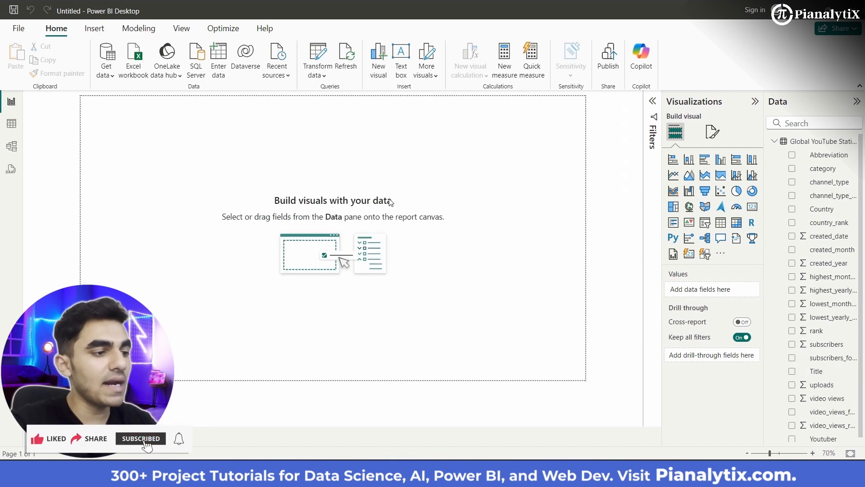
click(13, 125)
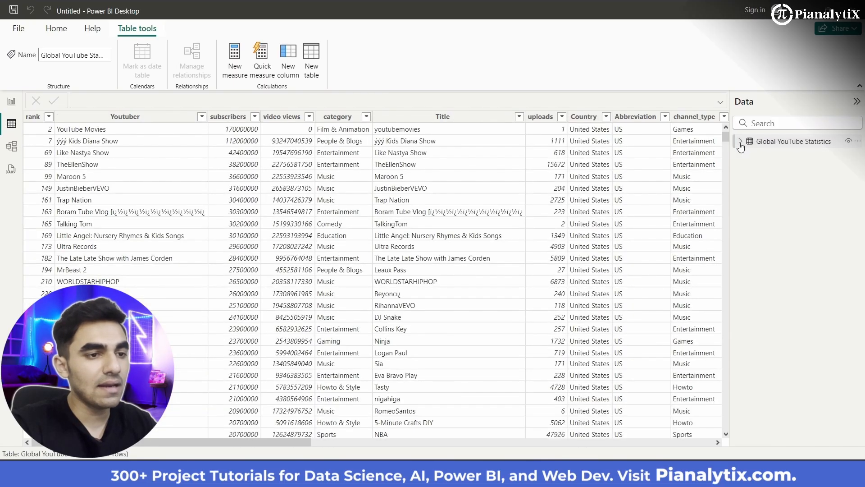
click(740, 142)
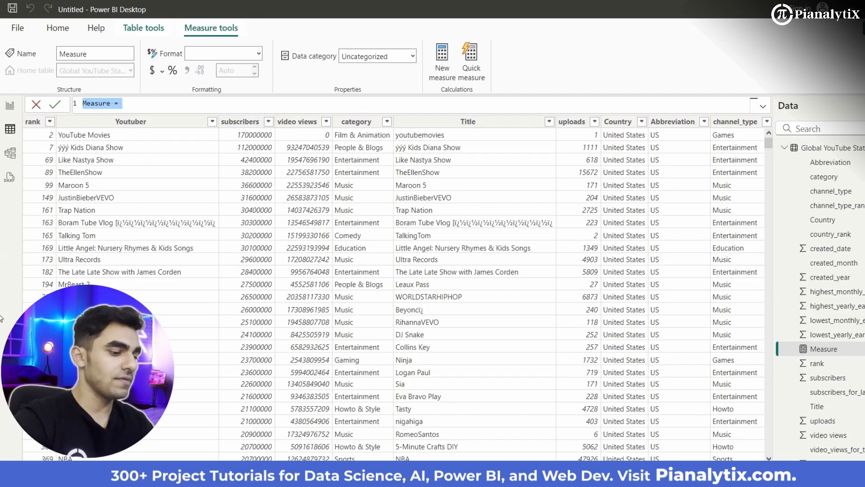
- Create the measure Total_views = SUM('Global YouTube Statistics'[video views])
text(l_view)
text(s )
text(Su)
key(BackSpace)
key(BackSpace)
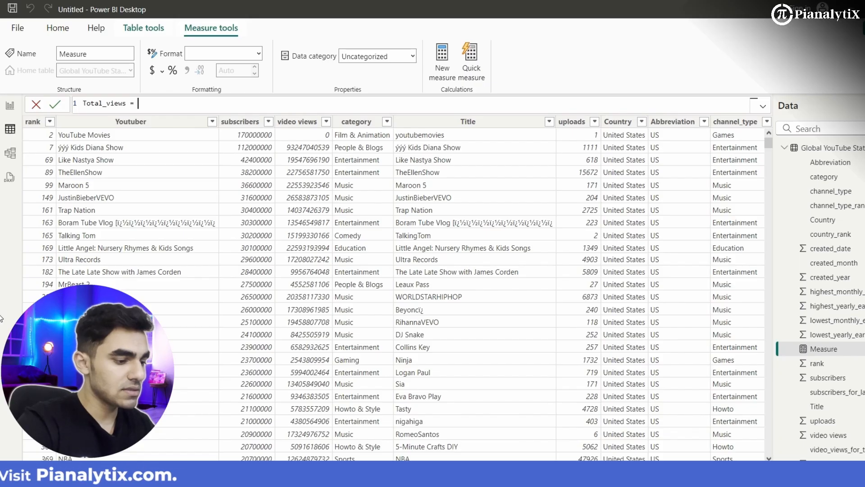
text(= SUM()
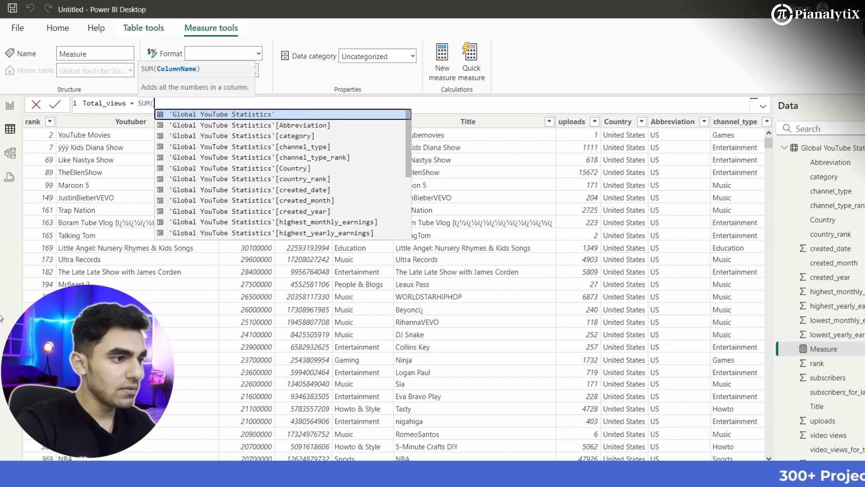
key(Down)
key(Down)
key(Up)
key(Up)
text(v)
key(Up)
key(Up)
key(Up)
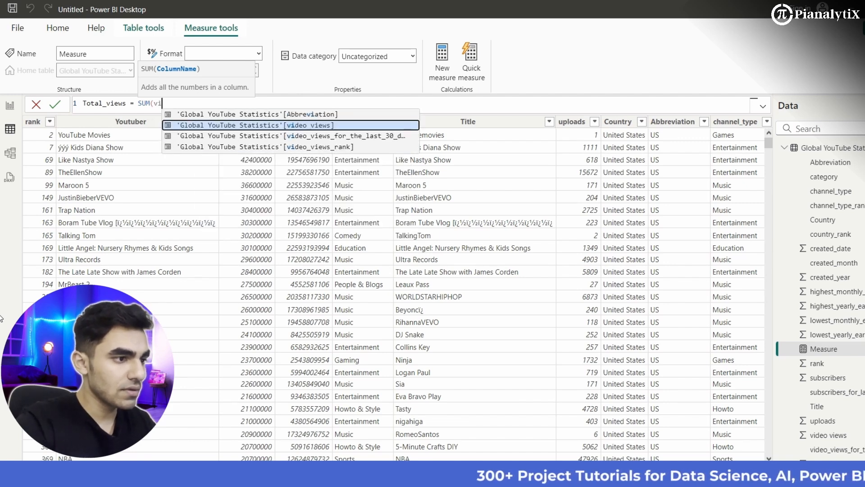
key(Tab)
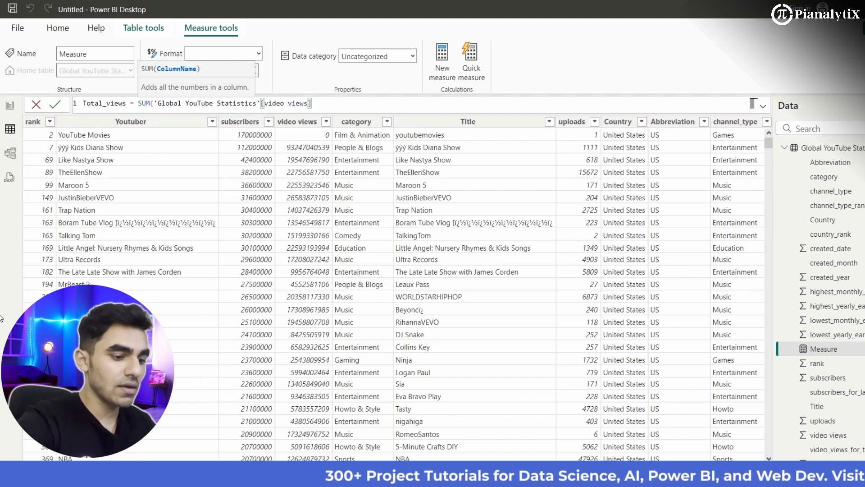
text())
key(Return)
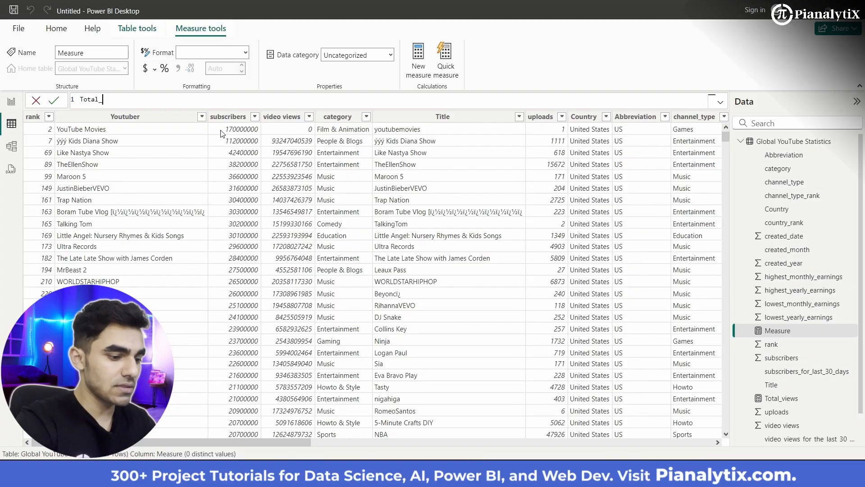
- Create the measure Total_uploads = SUM('Global YouTube Statistics'[uploads])
text(uploads )
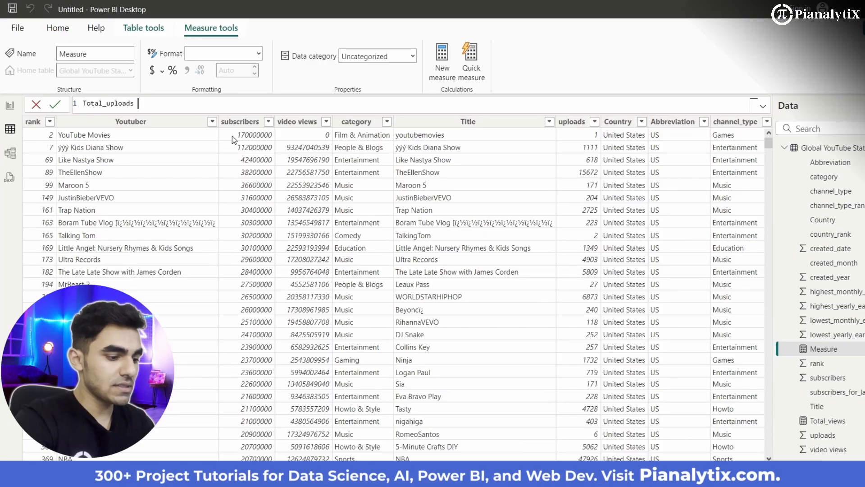
text(= SUM()
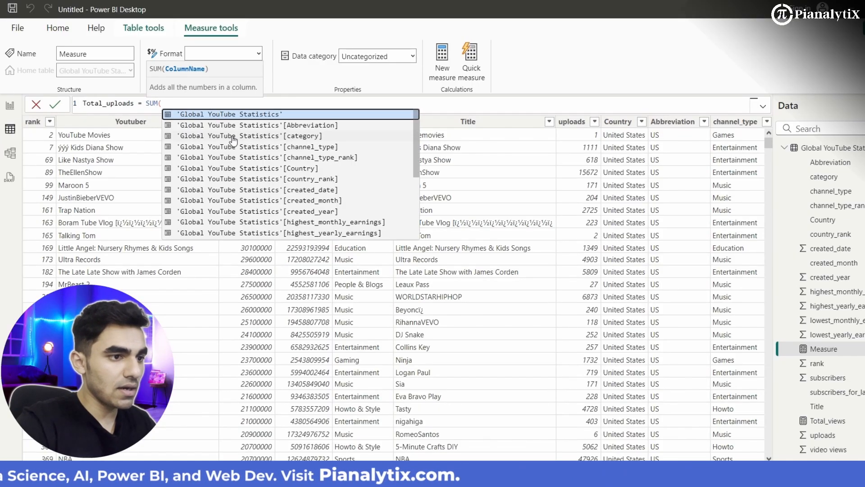
text(up)
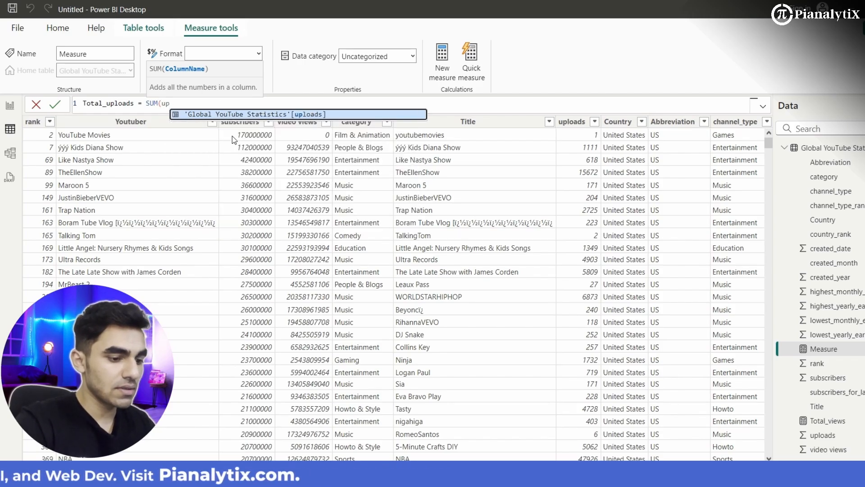
key(Tab)
text())
key(Return)
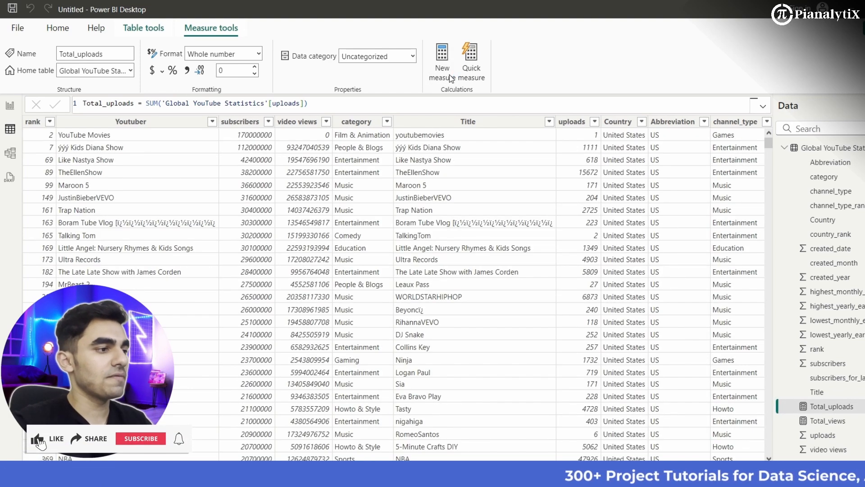
- Add a new measure Total_Subs = SUM('Global YouTube Statistics'[subscribers])
click(451, 79)
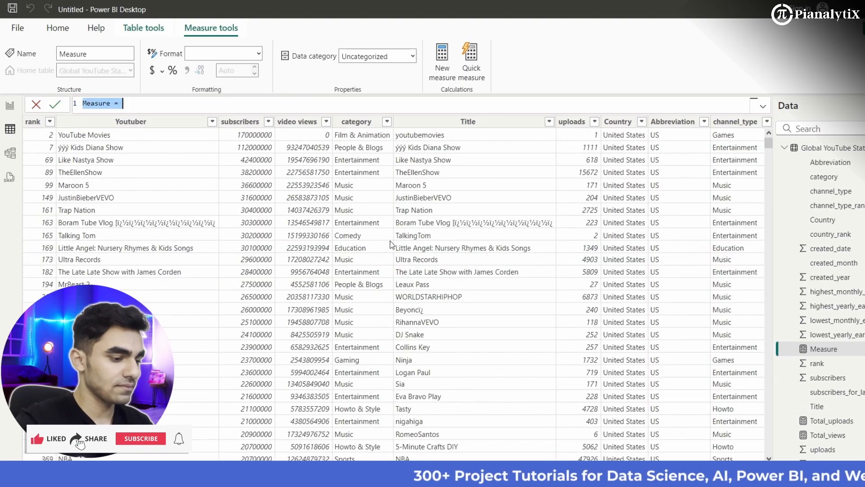
text(Total)
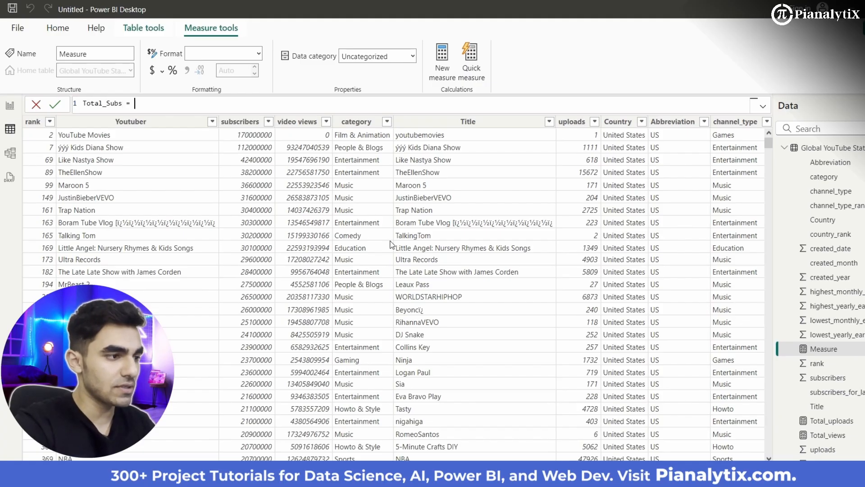
text(SUM()
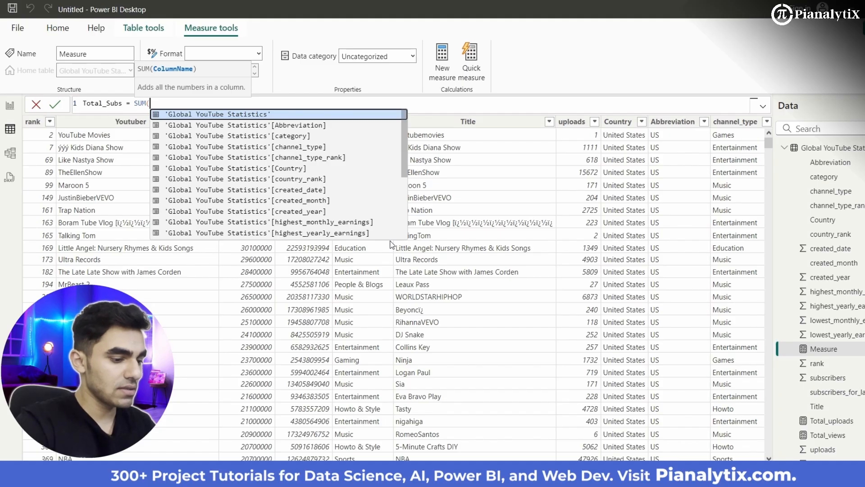
text(sub)
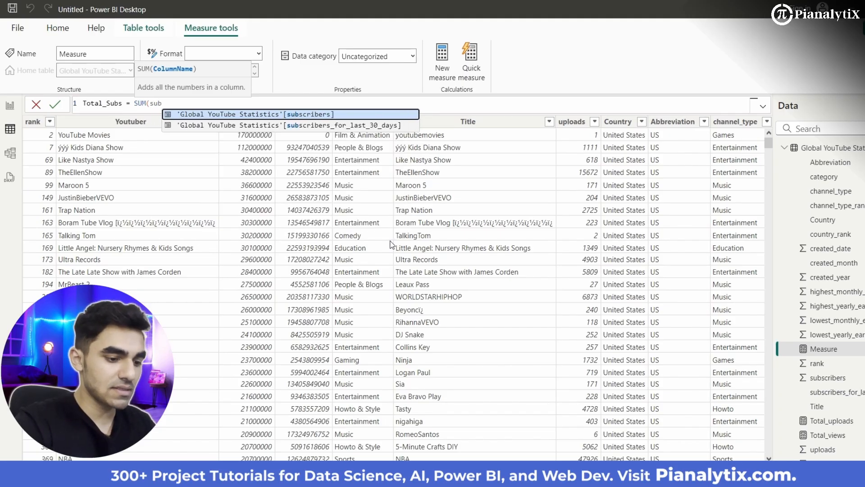
key(Tab)
text())
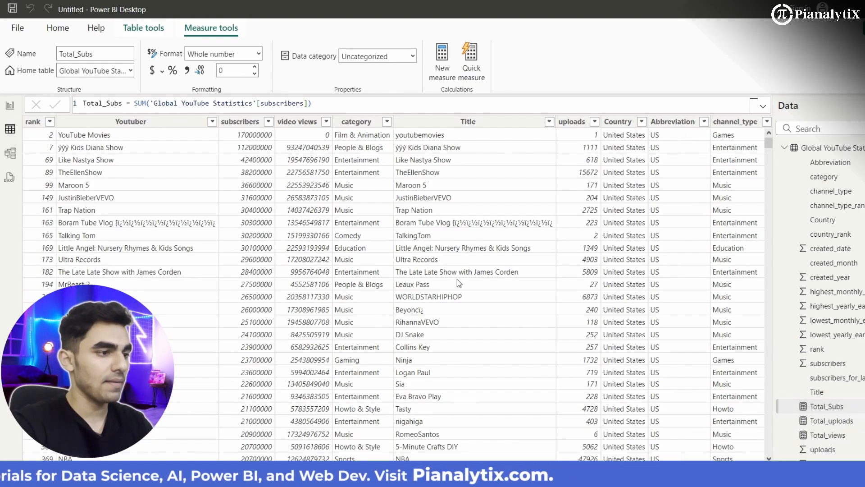
- Add a new measure Category_count = DISTINCTCOUNT('Global YouTube Statistics'[category])
scroll(816, 428, down, 2)
scroll(816, 428, up, 2)
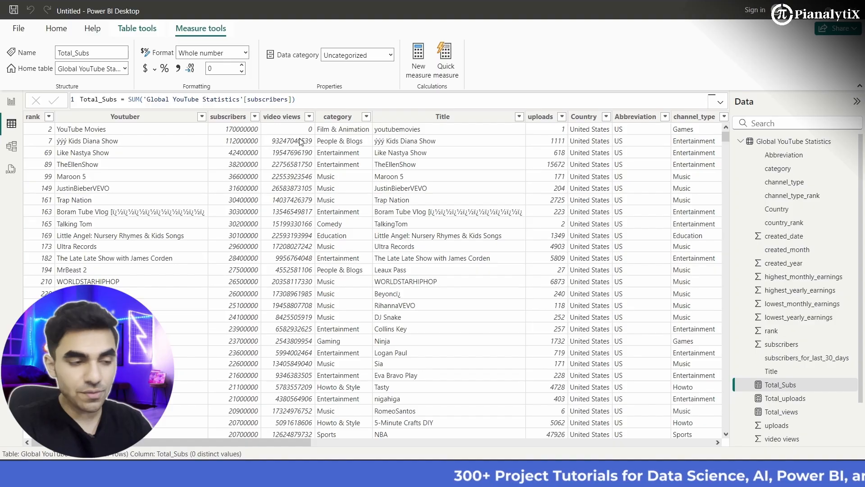
click(413, 71)
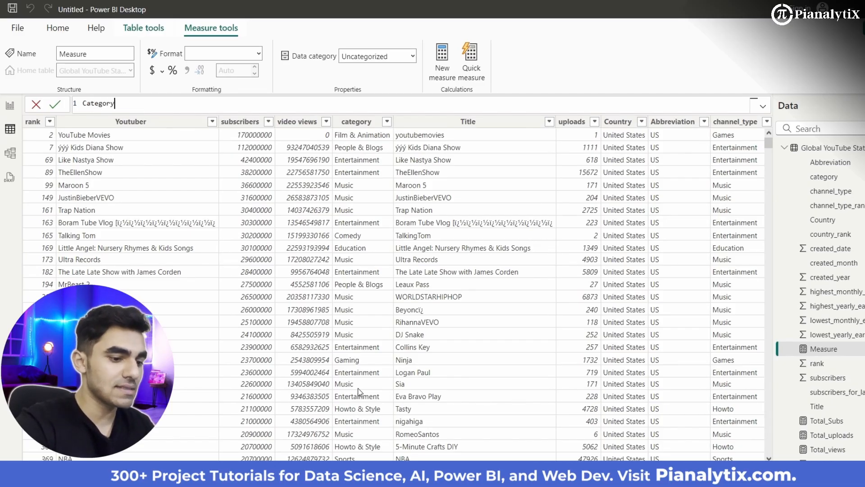
text(count = )
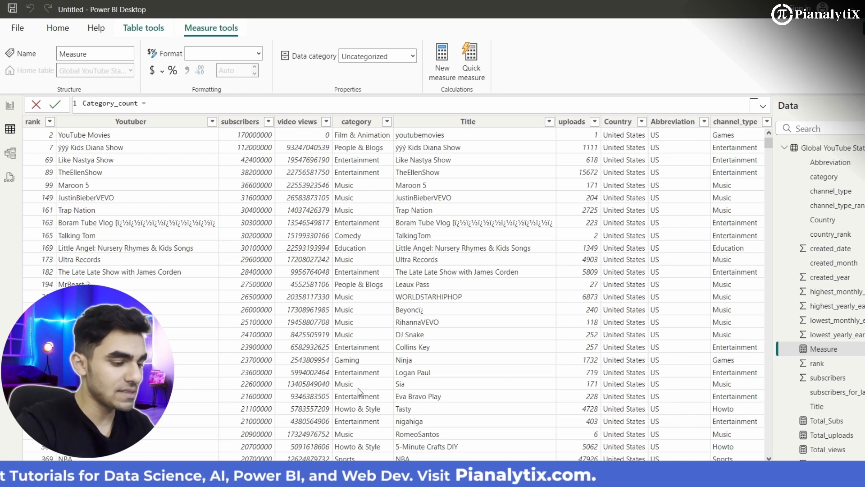
text(Dis)
key(Down)
key(Down)
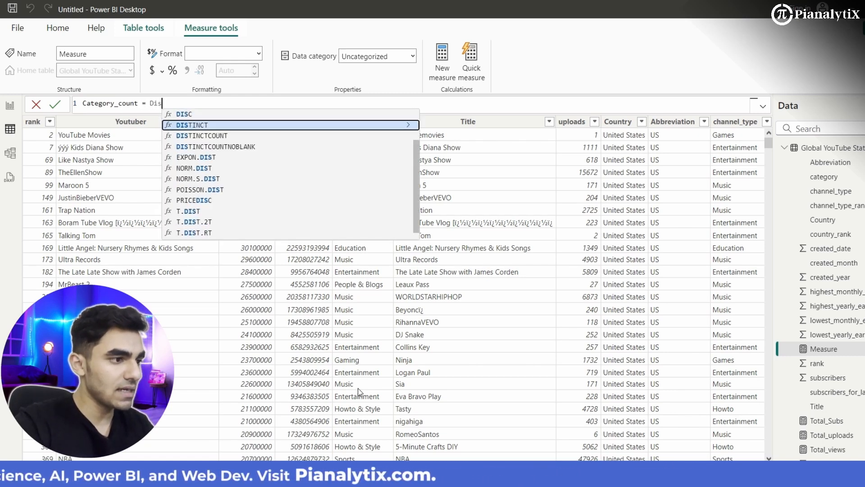
key(Tab)
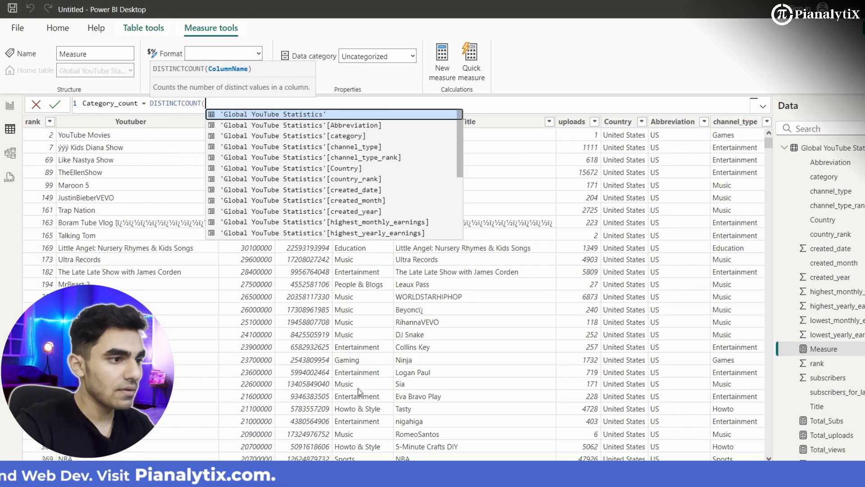
key(Down)
key(Down)
key(Tab)
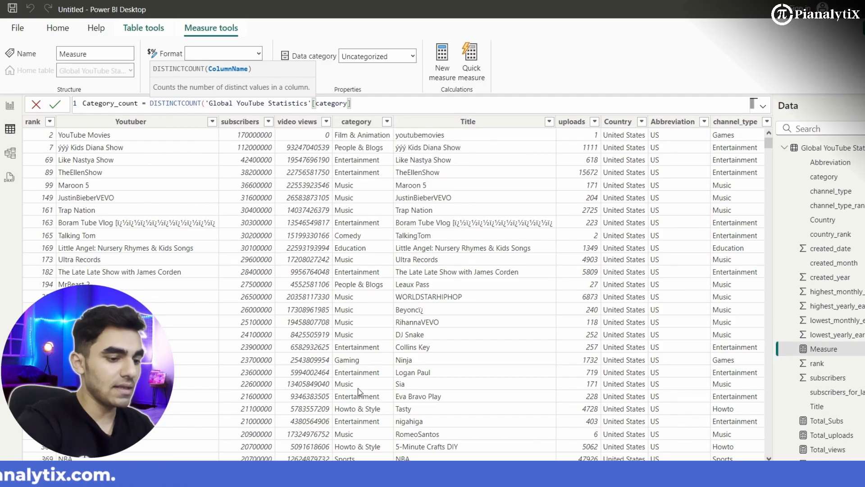
text())
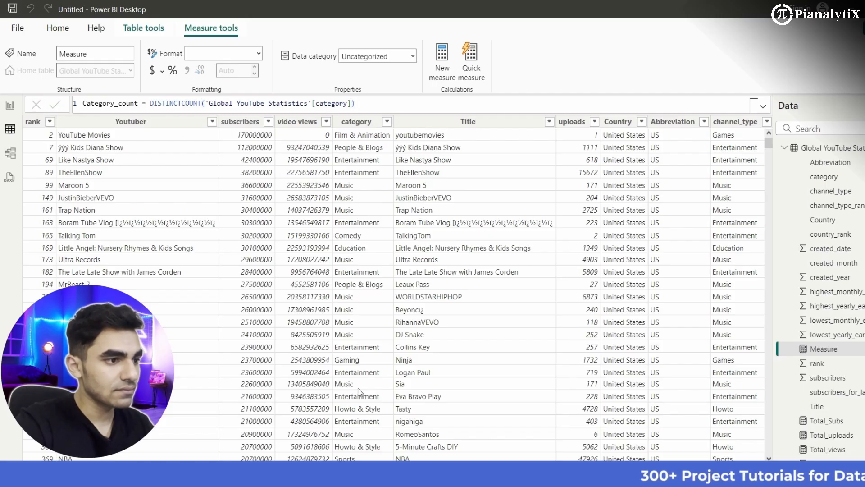
key(Return)
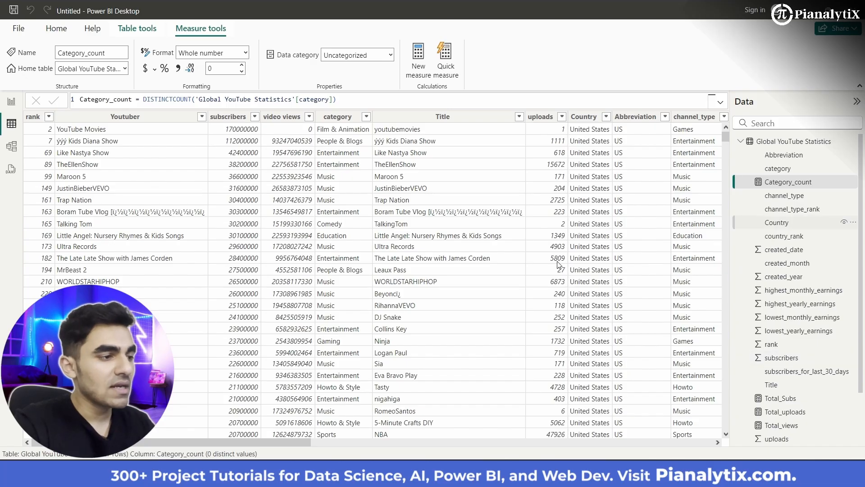
scroll(444, 249, right, 3)
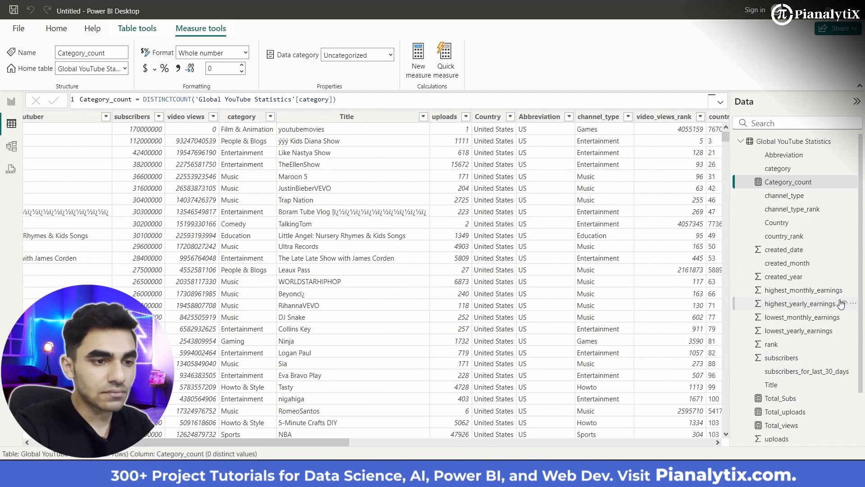
scroll(765, 411, down, 2)
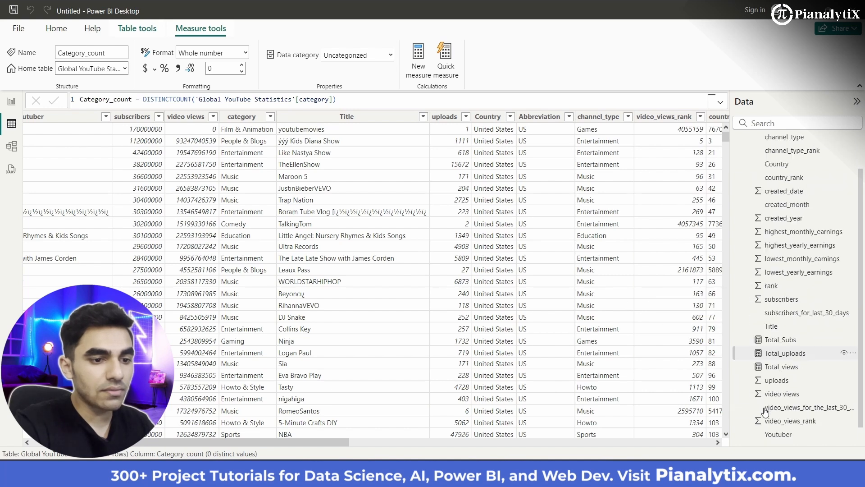
scroll(765, 411, up, 2)
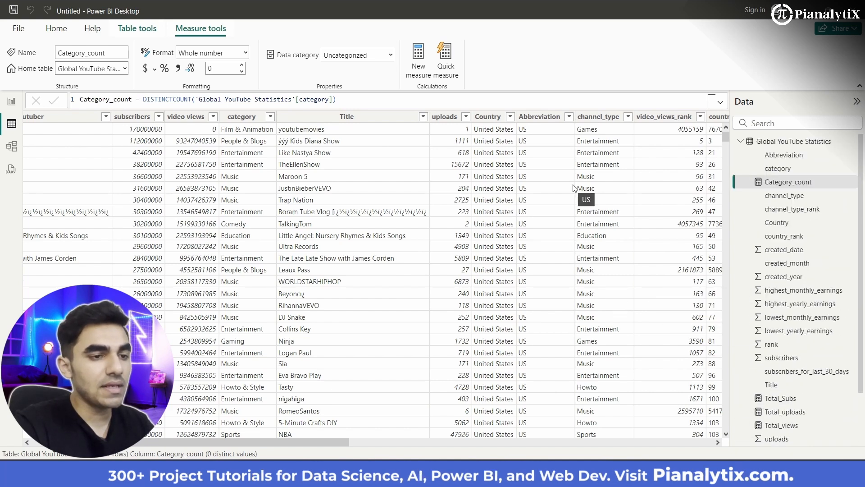
scroll(394, 325, right, 5)
scroll(394, 324, left, 9)
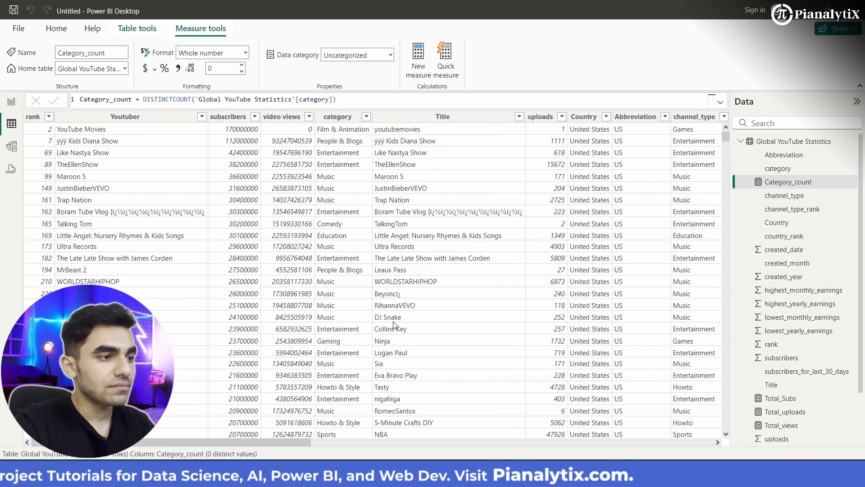
click(416, 67)
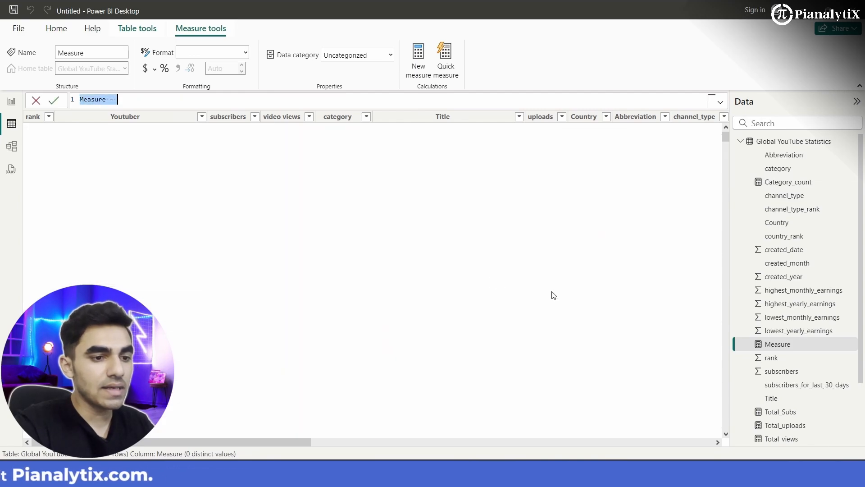
scroll(794, 421, down, 3)
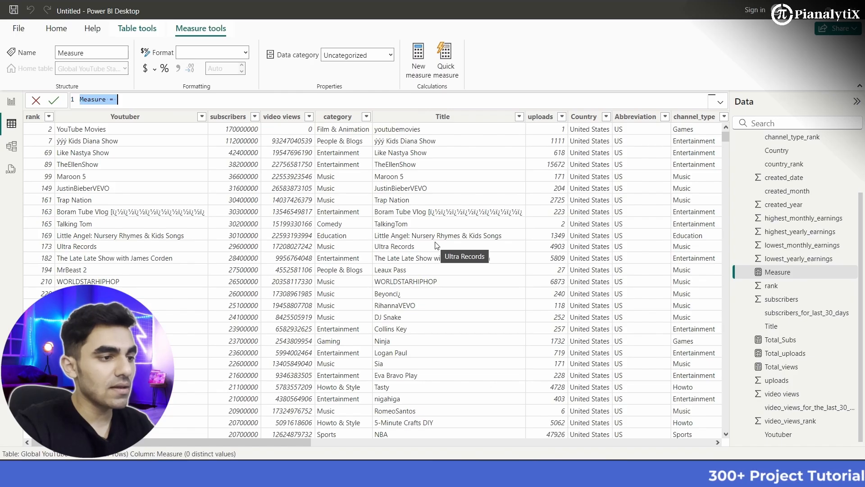
scroll(438, 246, right, 10)
scroll(439, 245, right, 5)
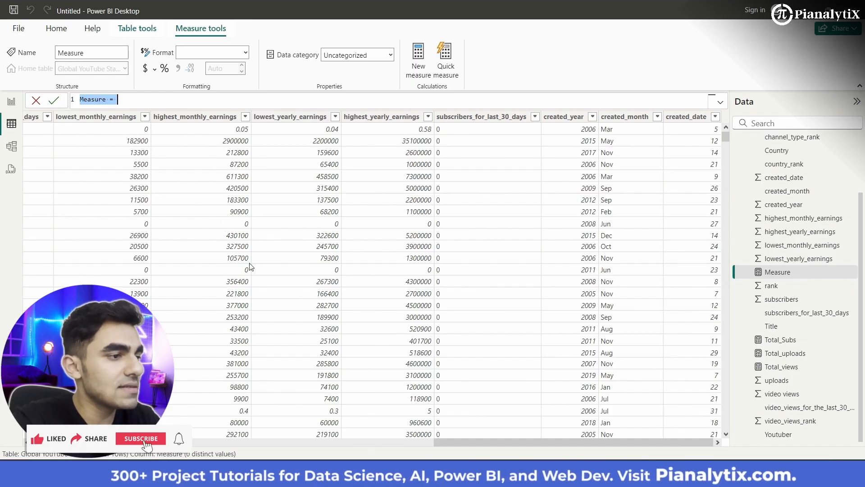
scroll(408, 246, left, 15)
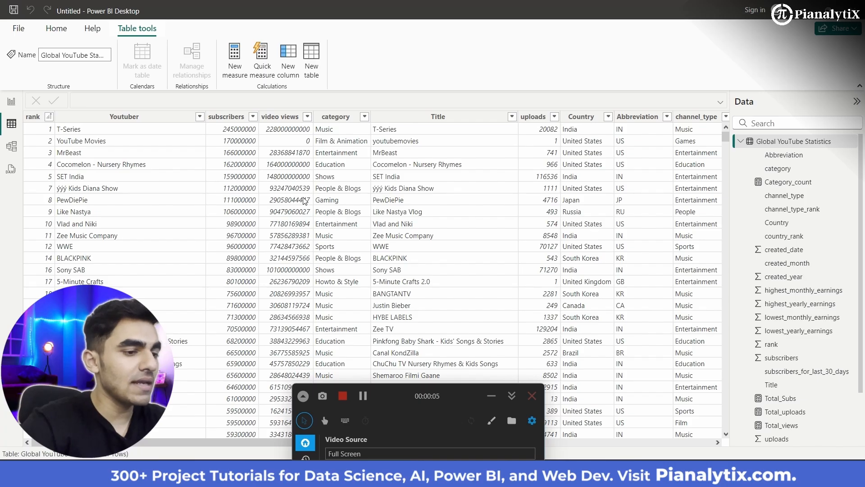
click(531, 396)
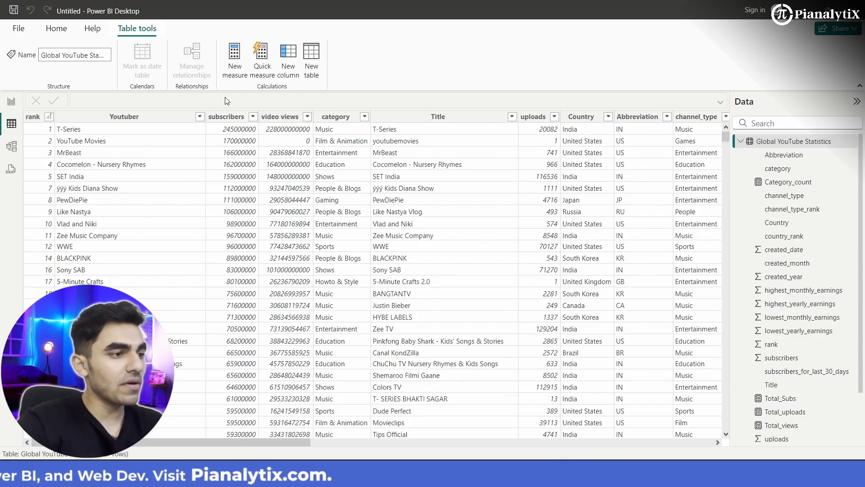
- Add a calculated column Estimated_Earning = 'Global YouTube Statistics'[video views]*0.01
click(287, 64)
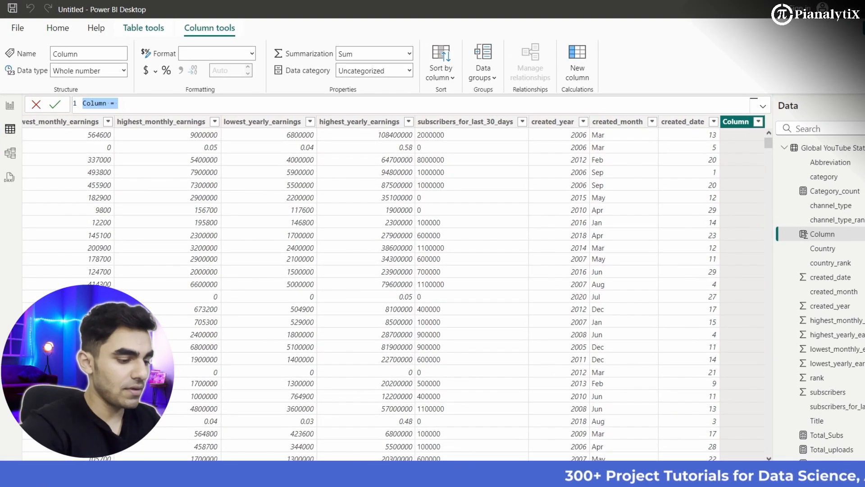
text(Estimated_)
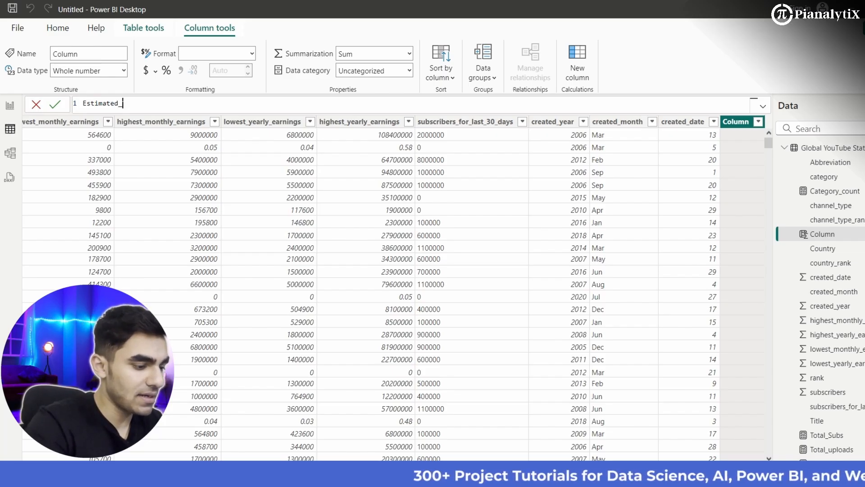
text(Earning)
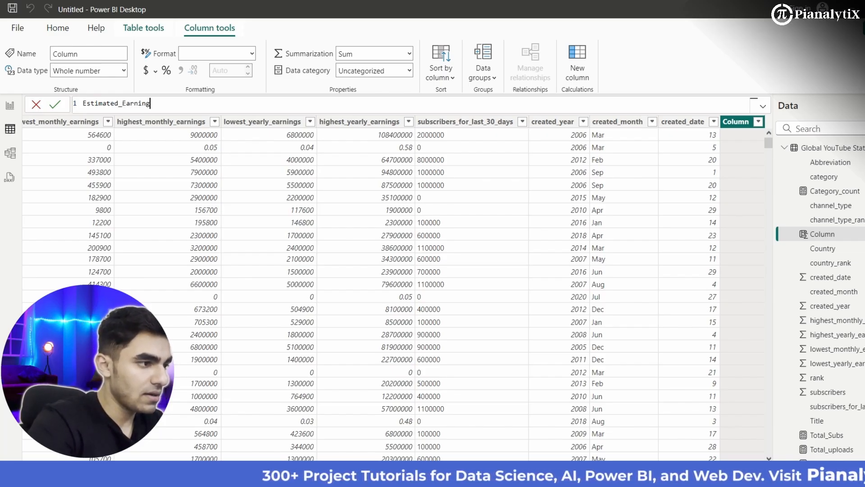
text( =)
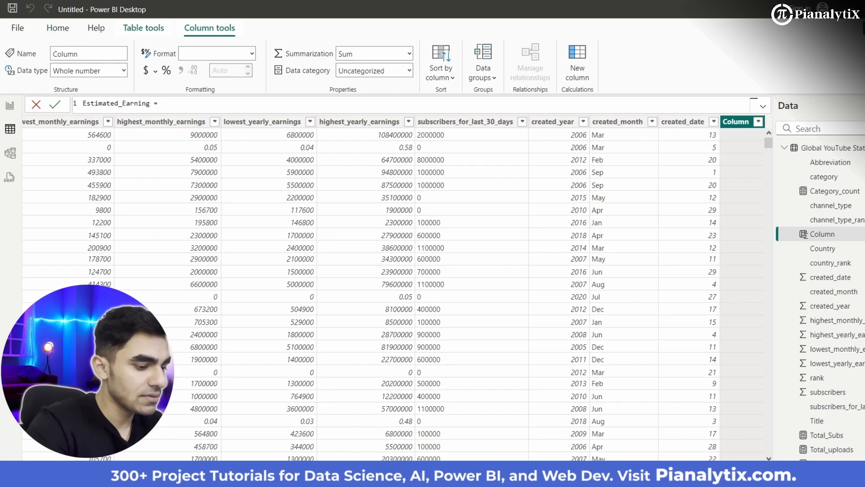
text( vid)
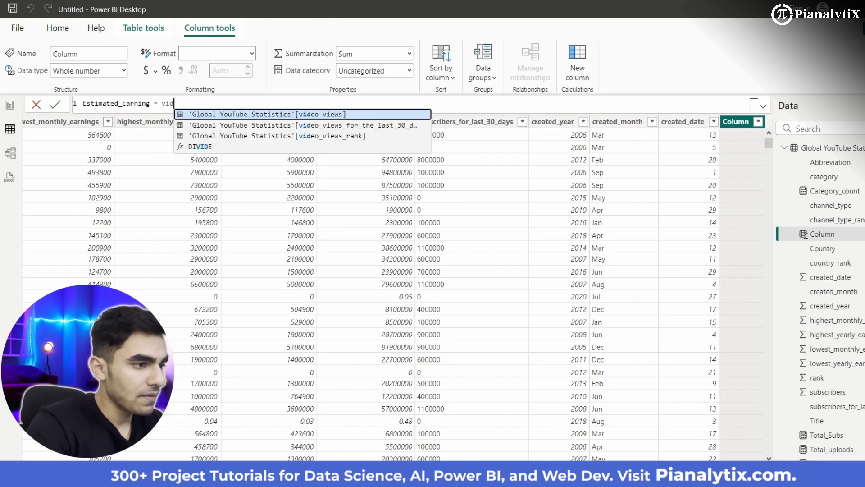
key(Tab)
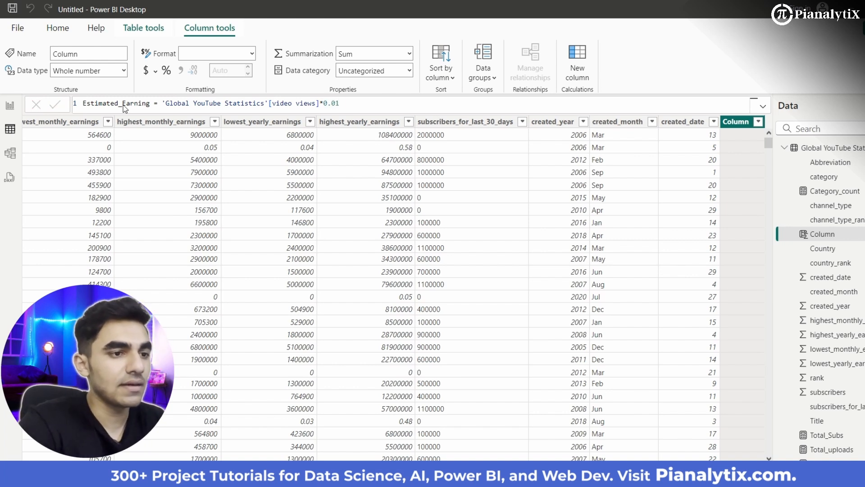
key(Return)
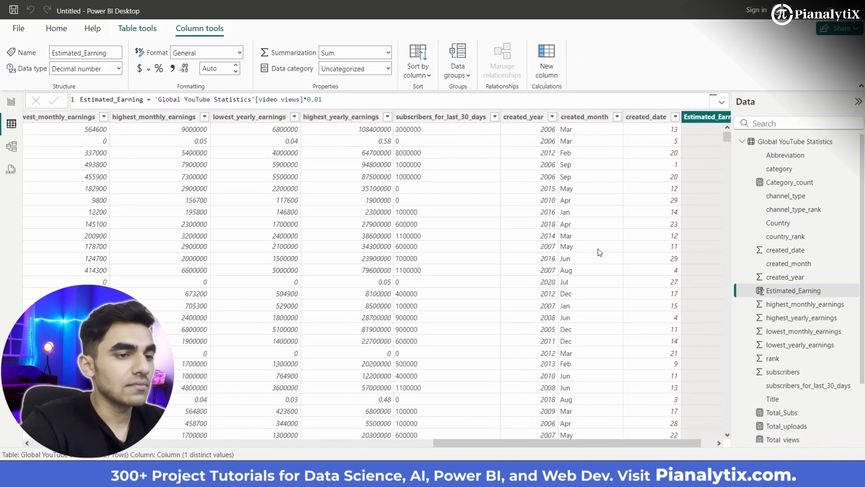
- Change the data type of the Estimated_Earning column to Whole number and accept the possible loss of precision
scroll(407, 296, left, 15)
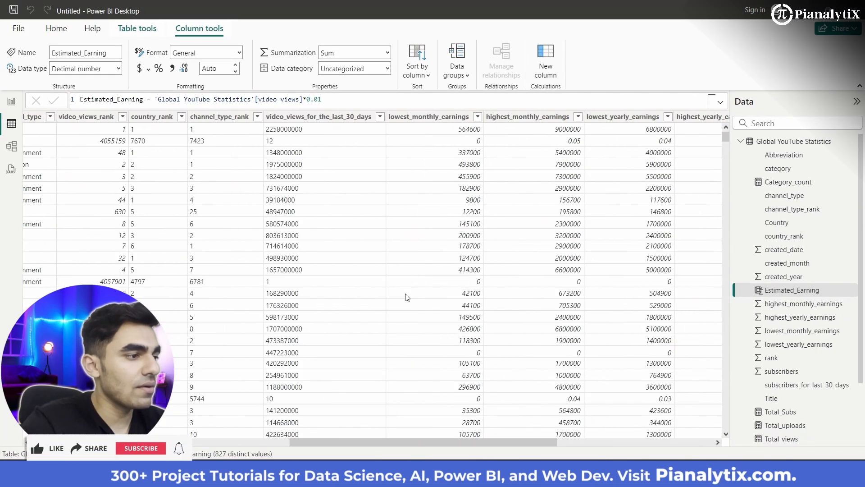
scroll(407, 296, right, 15)
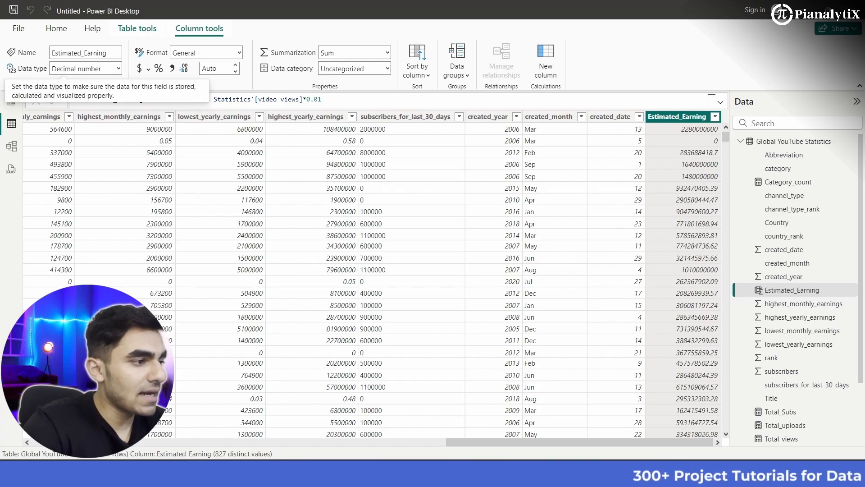
click(119, 68)
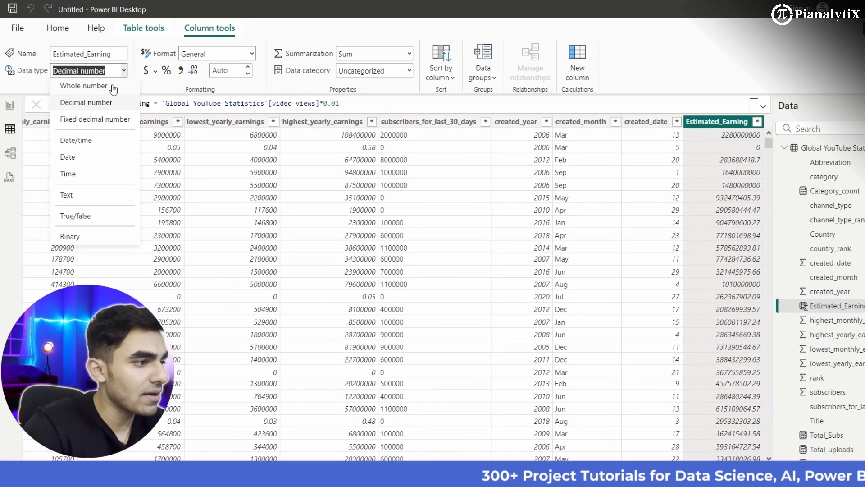
click(107, 85)
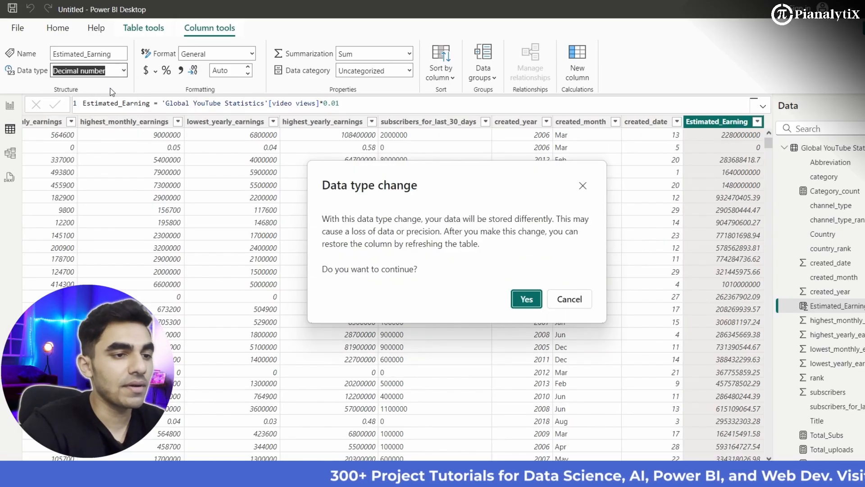
click(525, 299)
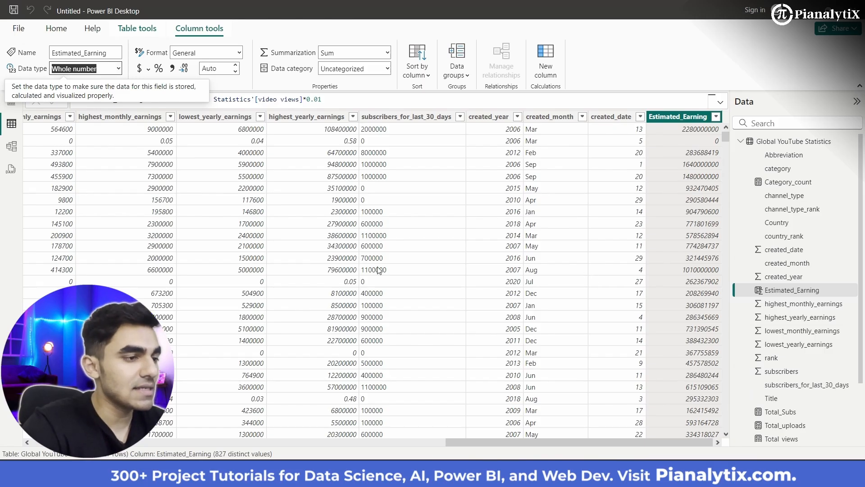
- Create the measure Total_Estimatedearning = SUM('Global YouTube Statistics'[Estimated_Earning])
scroll(378, 270, left, 15)
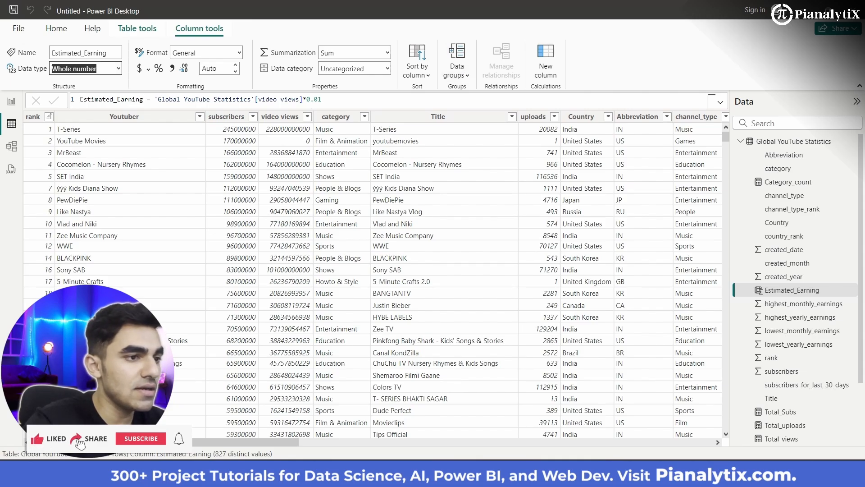
click(67, 34)
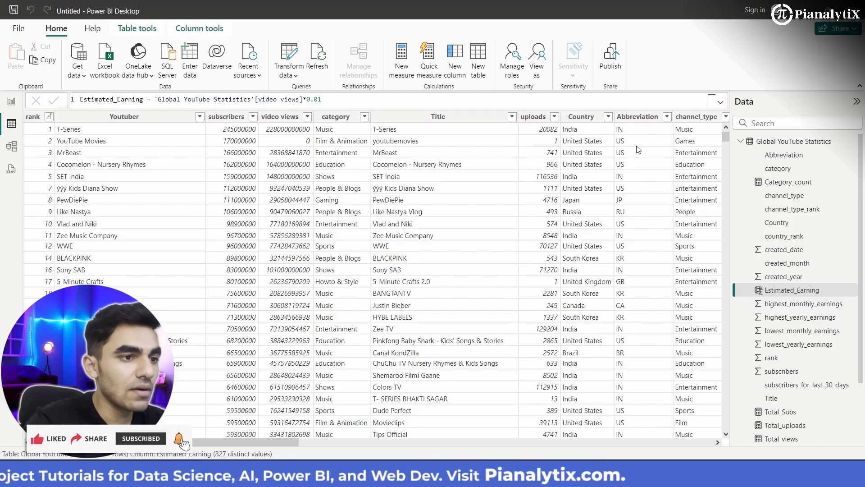
click(403, 72)
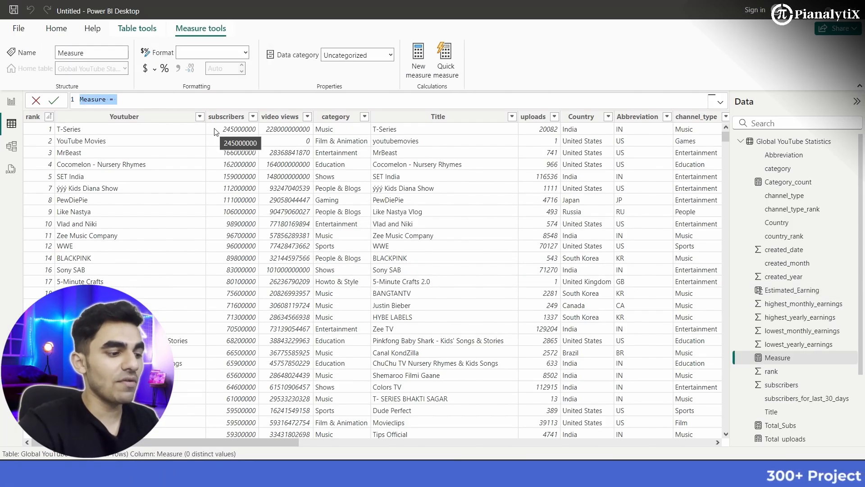
text(To)
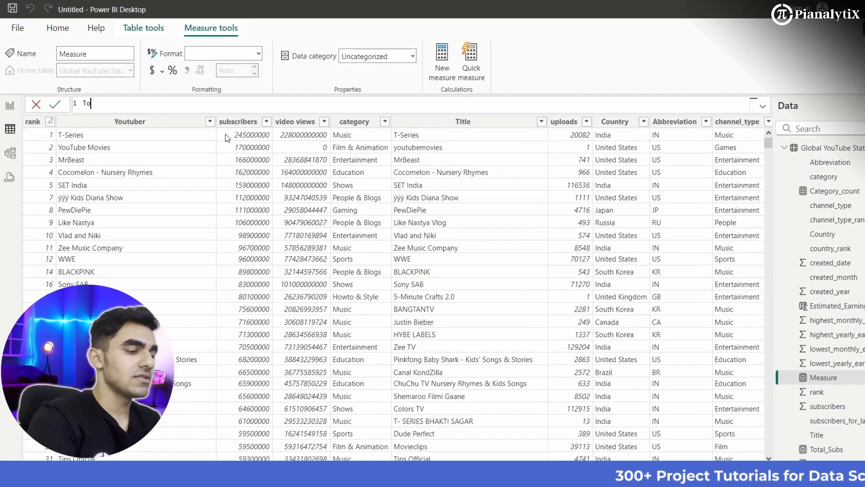
text(tal)
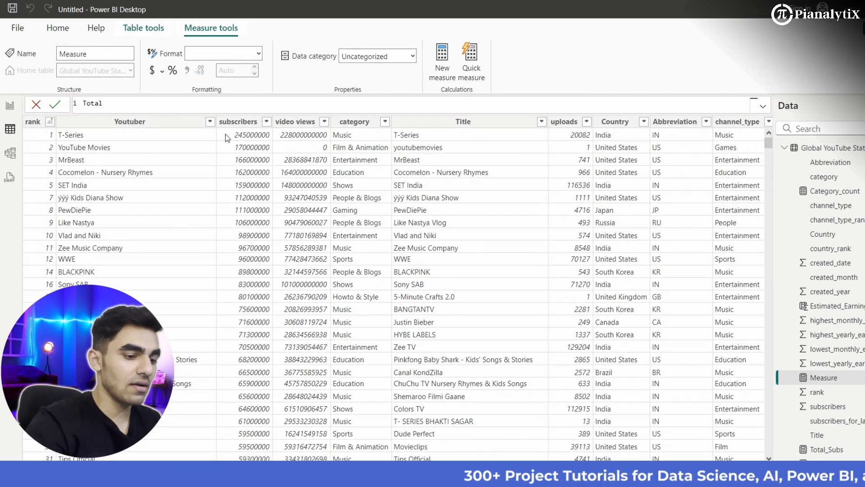
text(_Est)
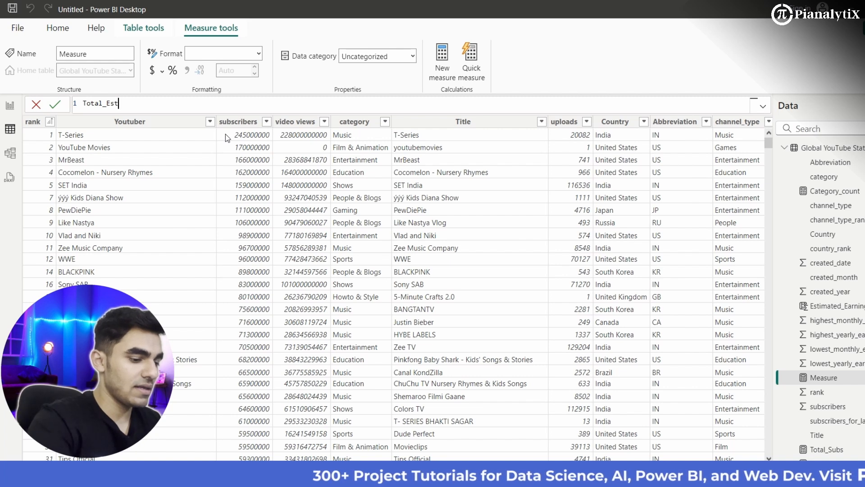
text(imatedearning)
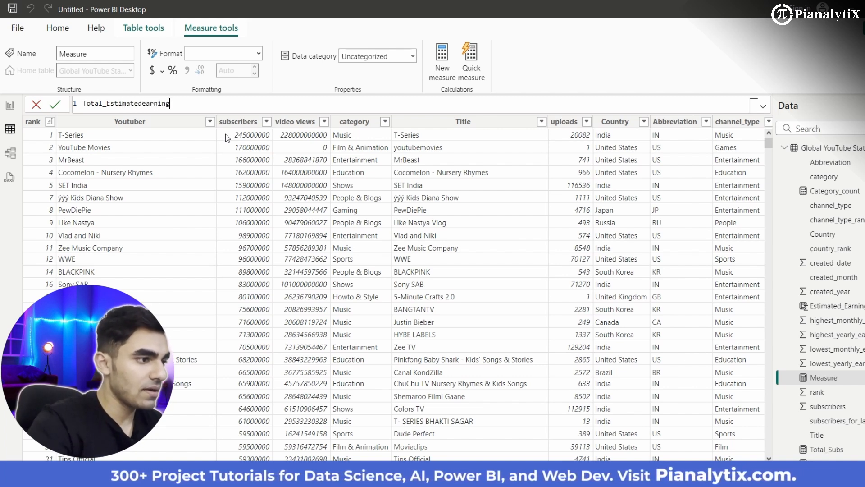
text(= SUM()
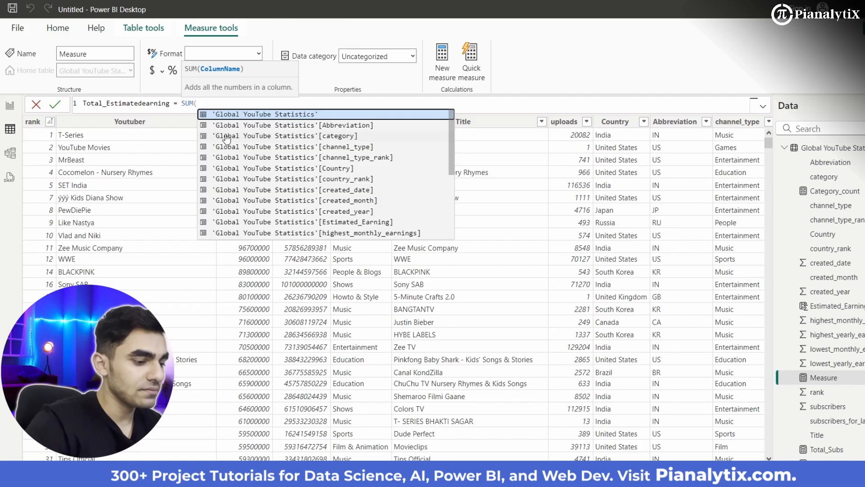
key(Down)
key(Down)
key(Down)
key(Down)
key(Down)
key(Down)
key(Down)
key(Down)
key(Down)
key(Down)
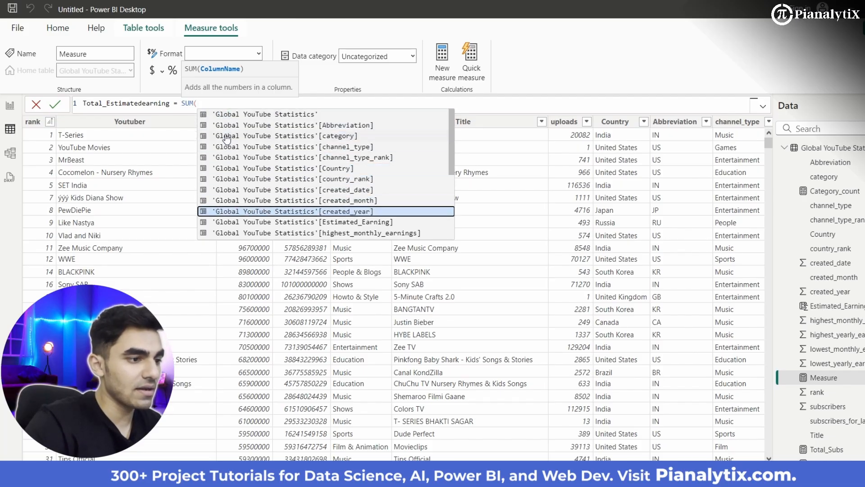
key(Tab)
text())
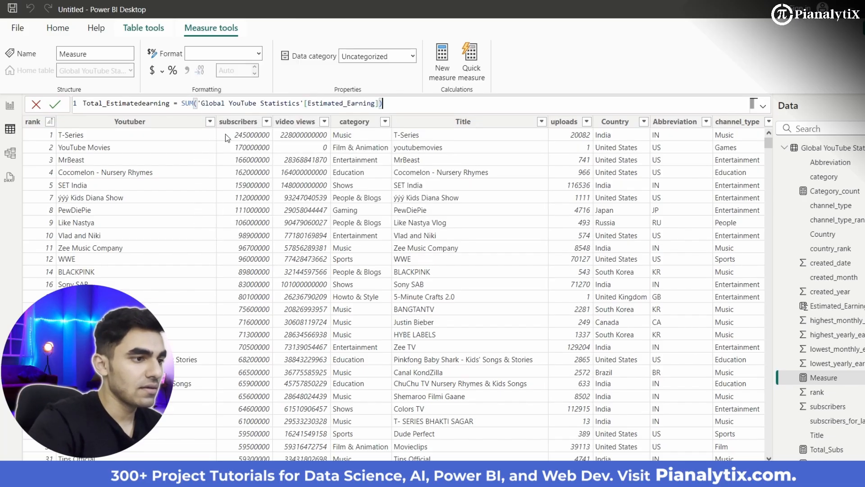
key(Return)
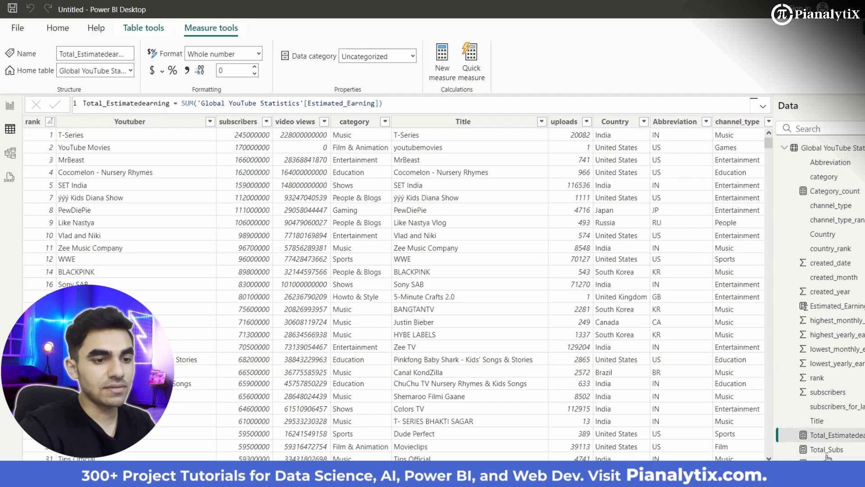
- Create a new measure named Most_popular_cat and start its formula with TOPN(1, to return a single top row
scroll(829, 405, down, 2)
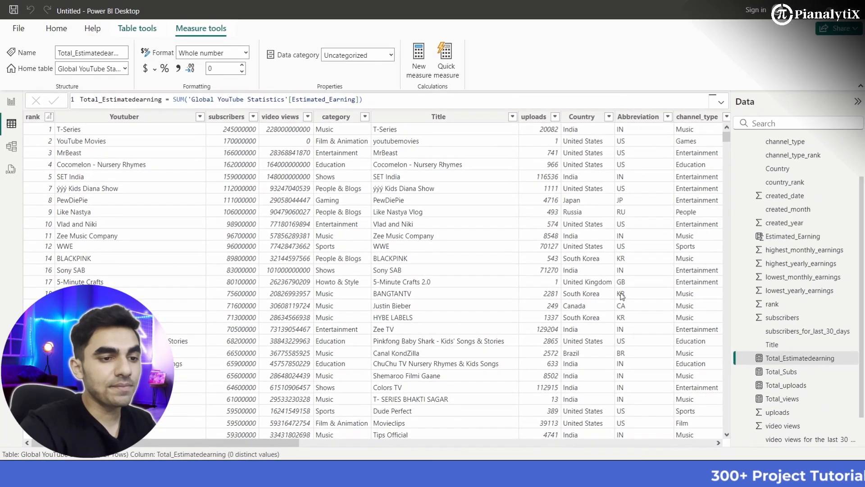
scroll(818, 356, down, 2)
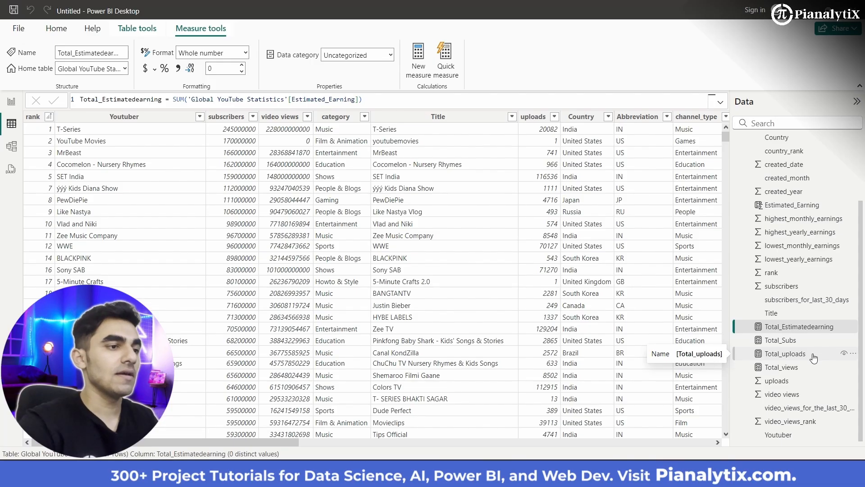
click(418, 72)
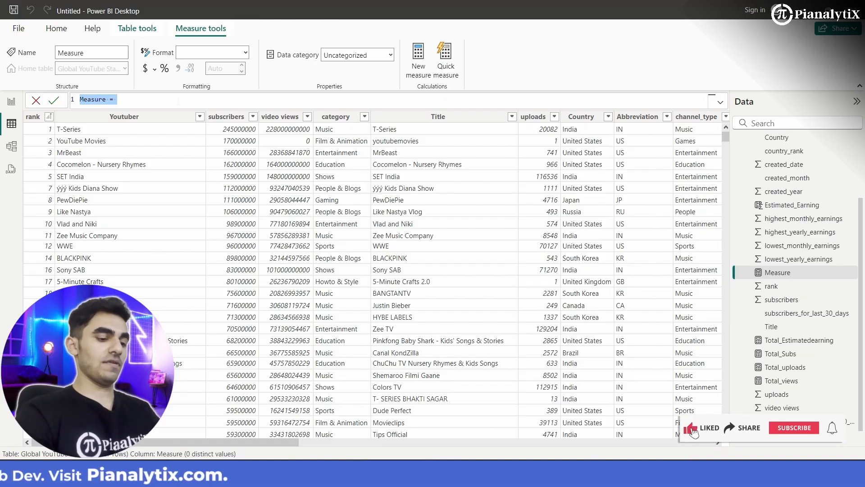
text(Most)
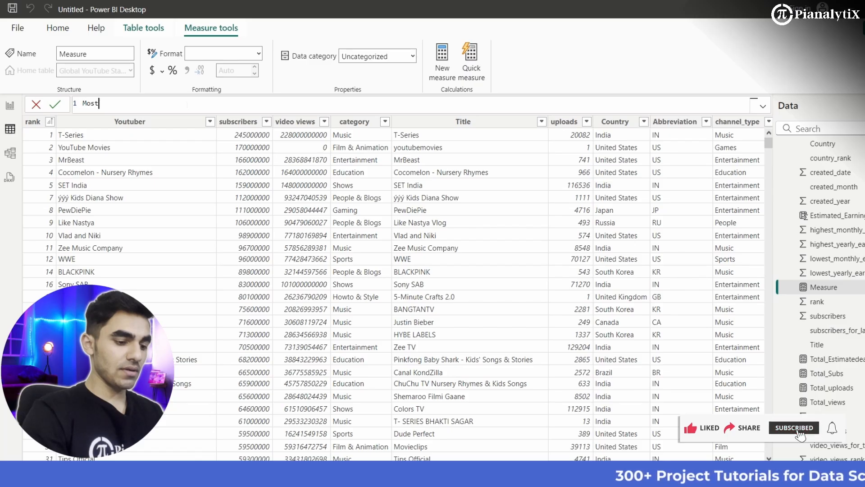
text(_viewdwe)
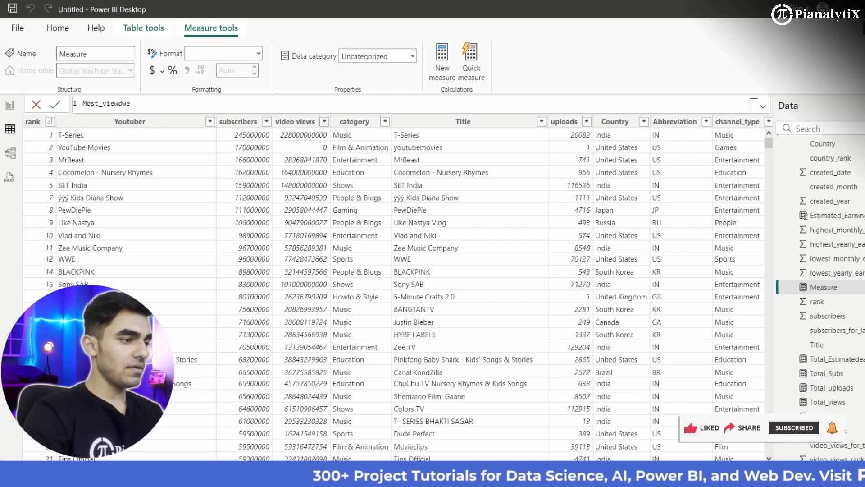
key(BackSpace)
key(BackSpace)
key(BackSpace)
key(BackSpace)
key(BackSpace)
key(BackSpace)
key(BackSpace)
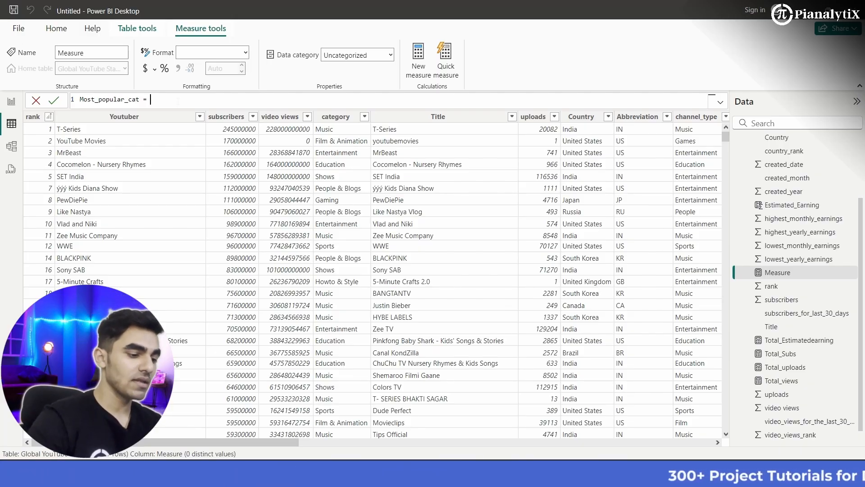
text(T)
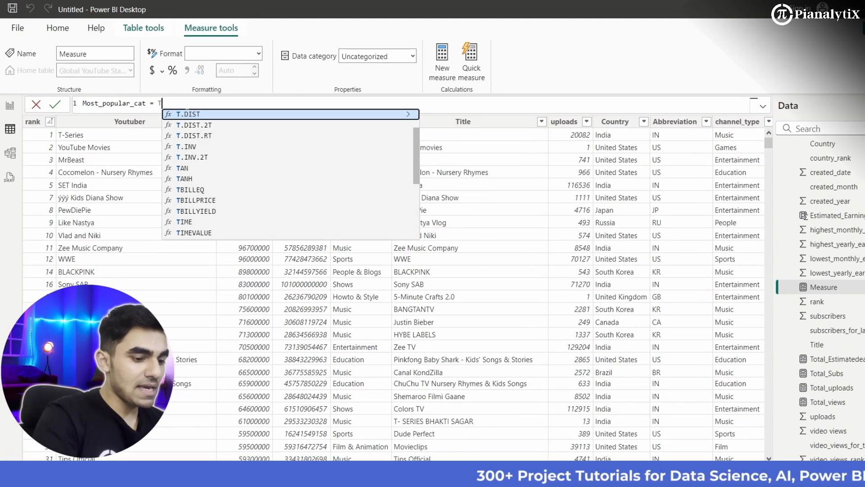
text(OPN(1)
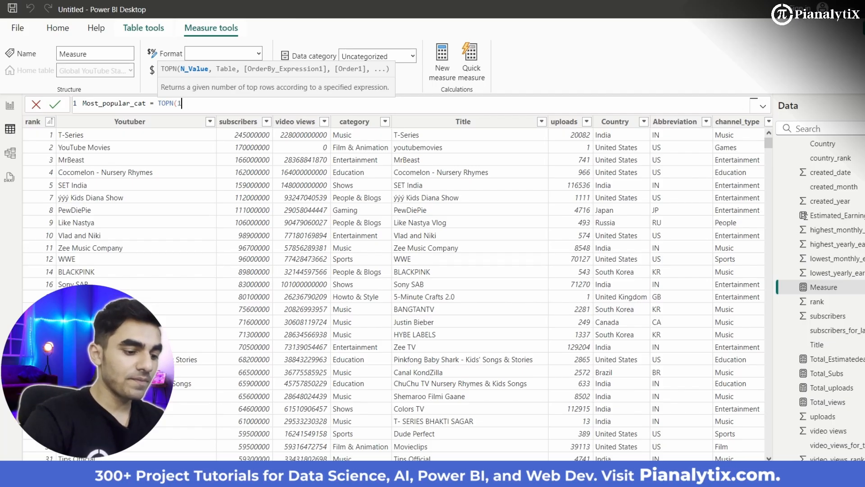
text(,)
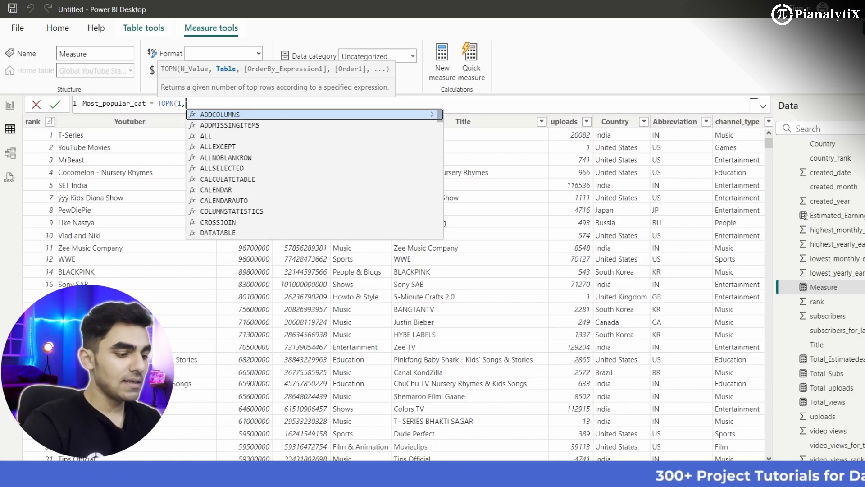
text(c)
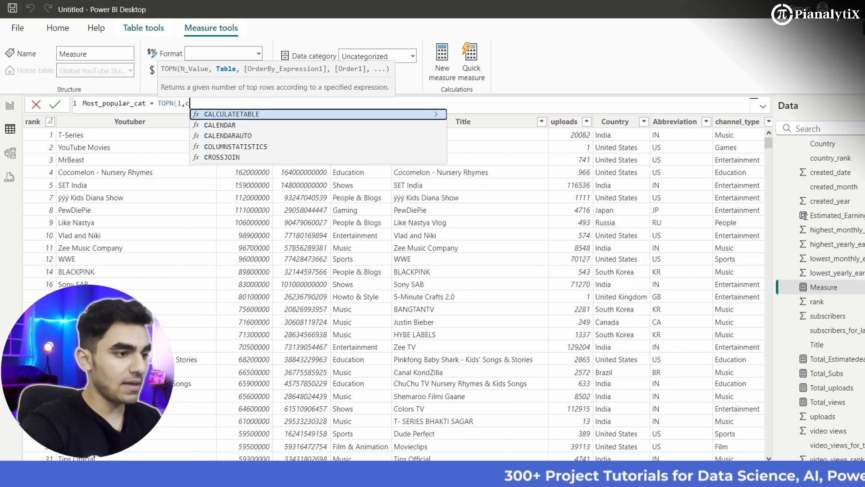
text(at)
key(BackSpace)
key(BackSpace)
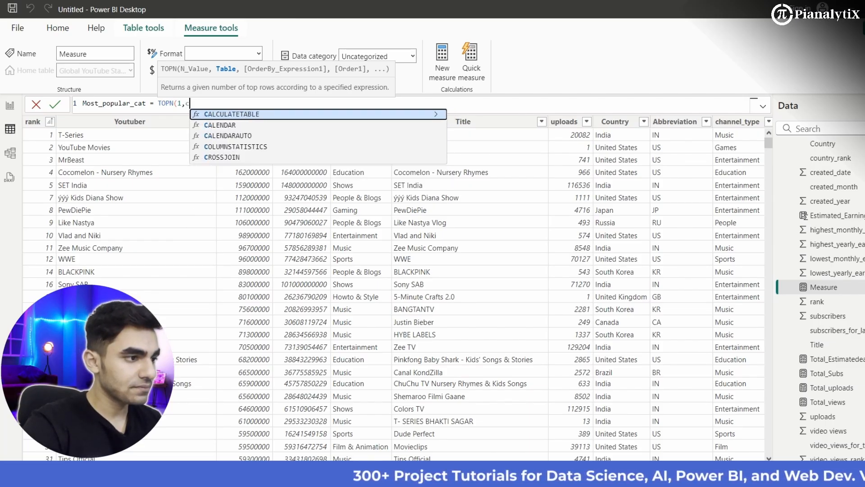
key(BackSpace)
text(cat)
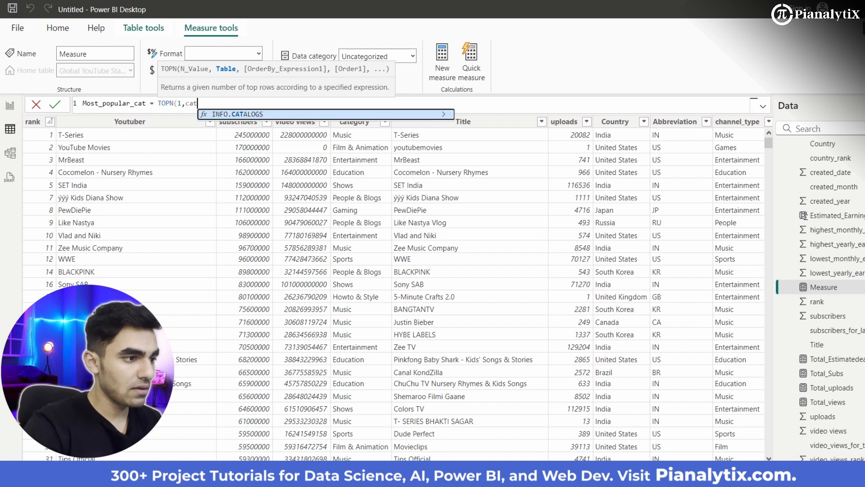
text(eg)
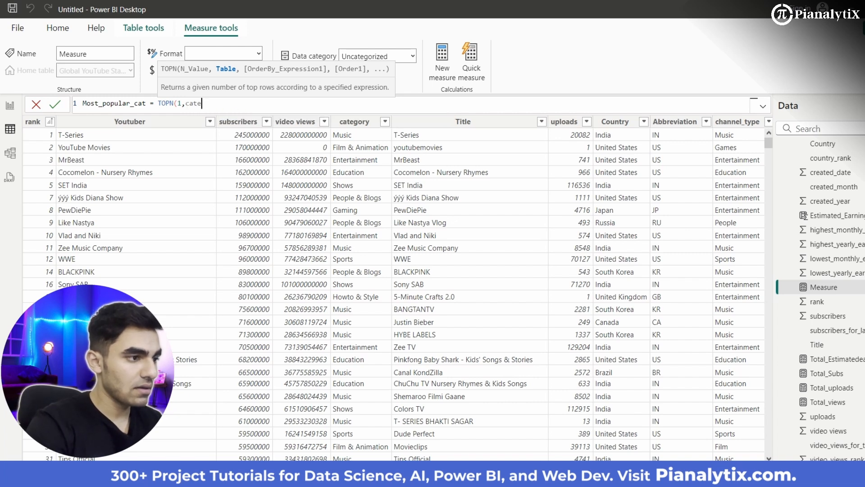
key(BackSpace)
key(BackSpace)
key(BackSpace)
key(BackSpace)
key(BackSpace)
- Add 'Global YouTube Statistics'[category] as the TOPN table argument and [Total_views] as its ordering expression
text(glo)
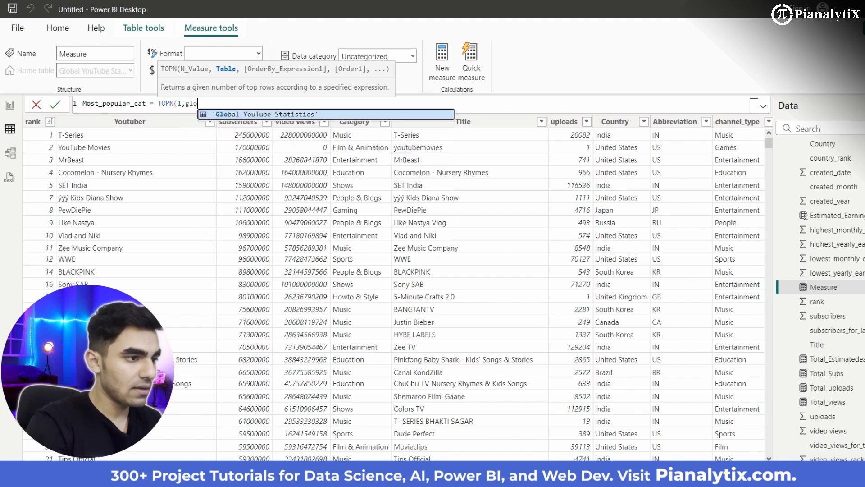
key(Tab)
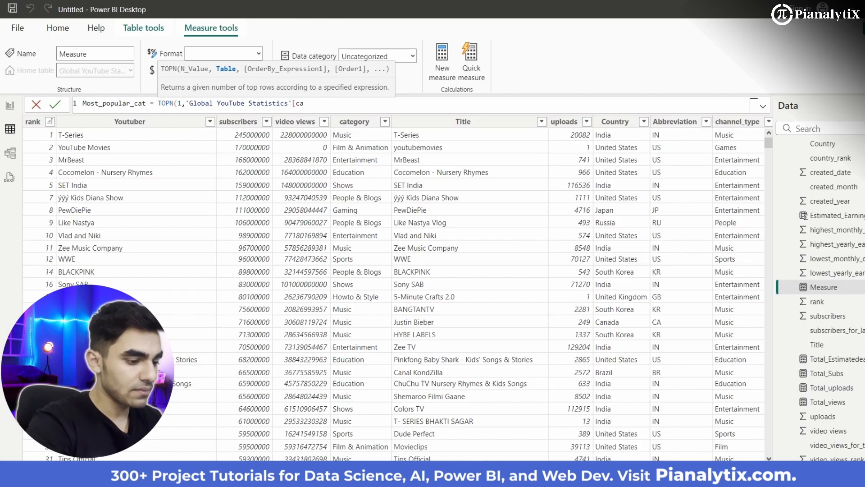
text([category)
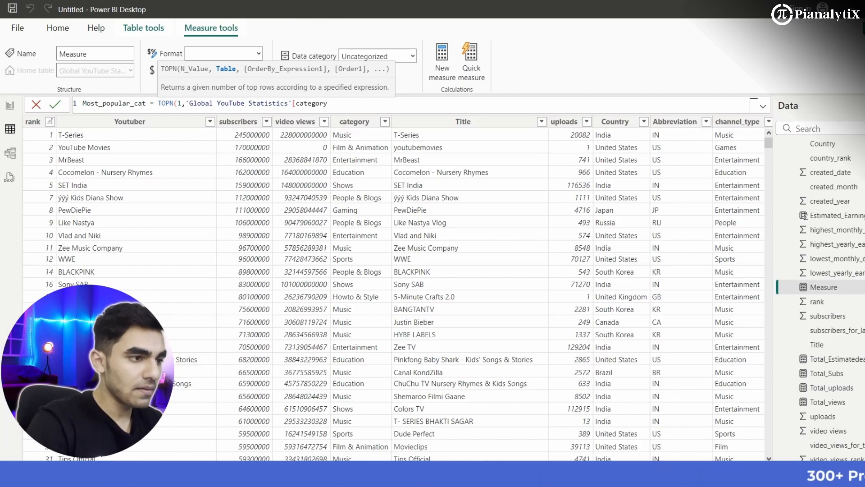
text(])
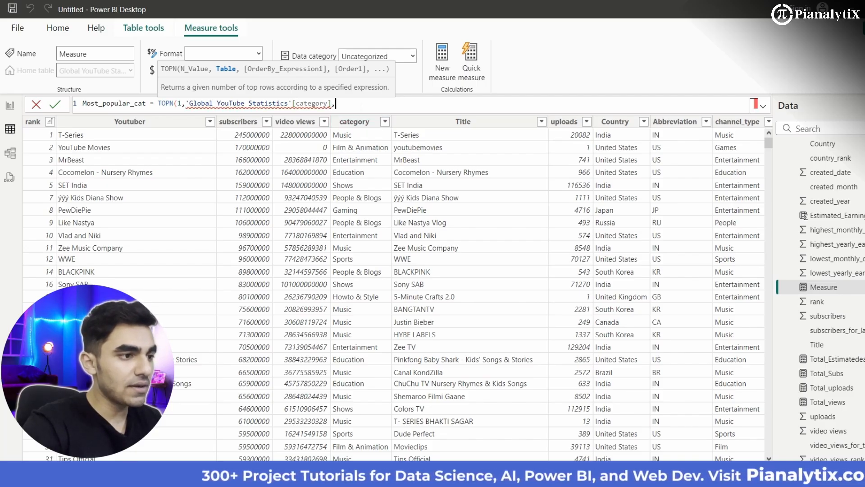
text(,)
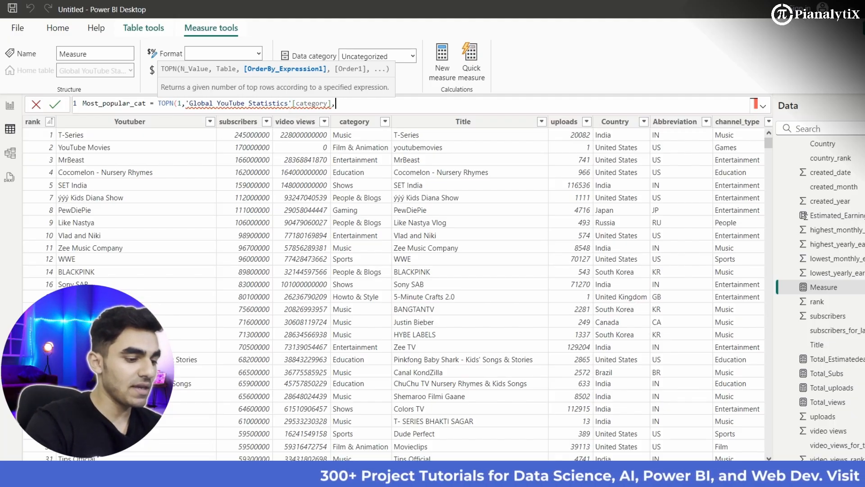
text(Tot)
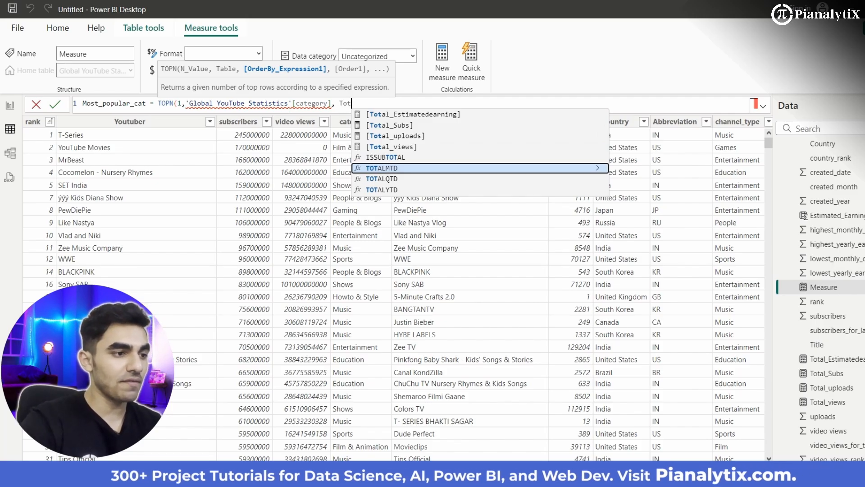
key(Up)
key(Up)
key(Tab)
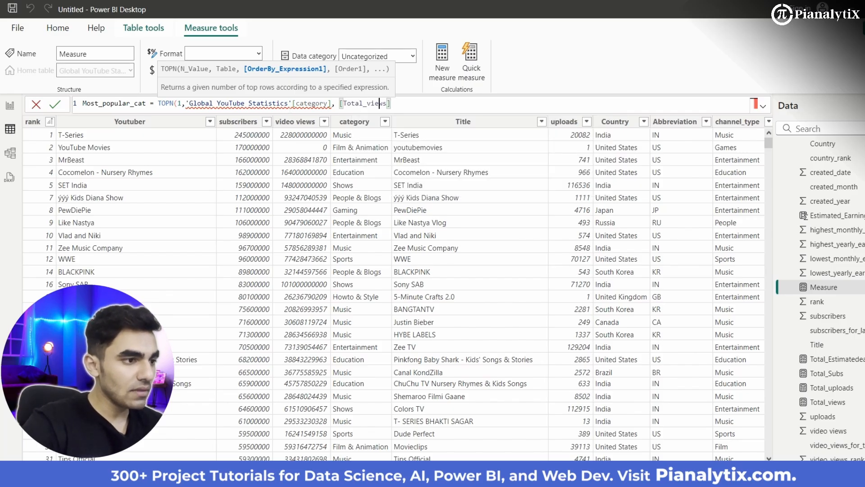
- Wrap the 'Global YouTube Statistics'[category] argument of the Most_popular_cat formula in the ALL function
click(186, 103)
text(All)
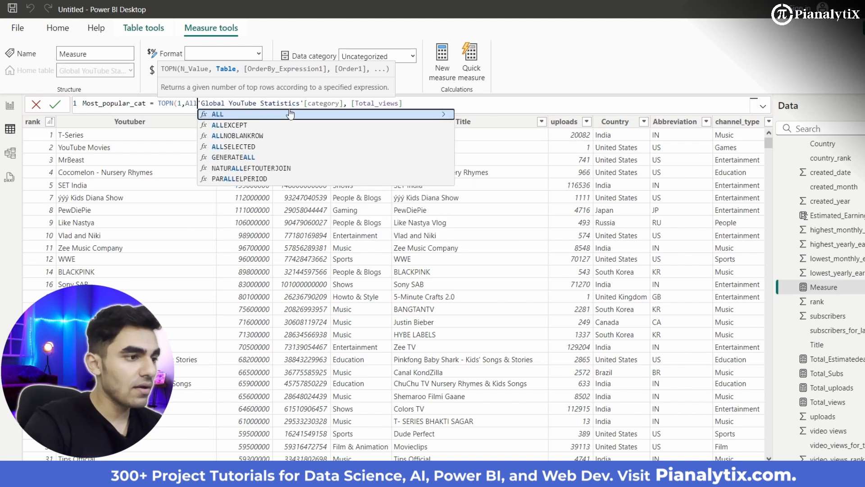
click(290, 114)
key(Right)
key(Right)
key(Right)
key(Right)
key(Right)
key(Right)
key(Right)
key(Right)
key(Right)
key(Right)
key(Right)
key(Right)
key(Right)
key(Right)
key(Right)
key(Right)
key(Right)
key(Right)
key(Right)
key(Right)
key(Right)
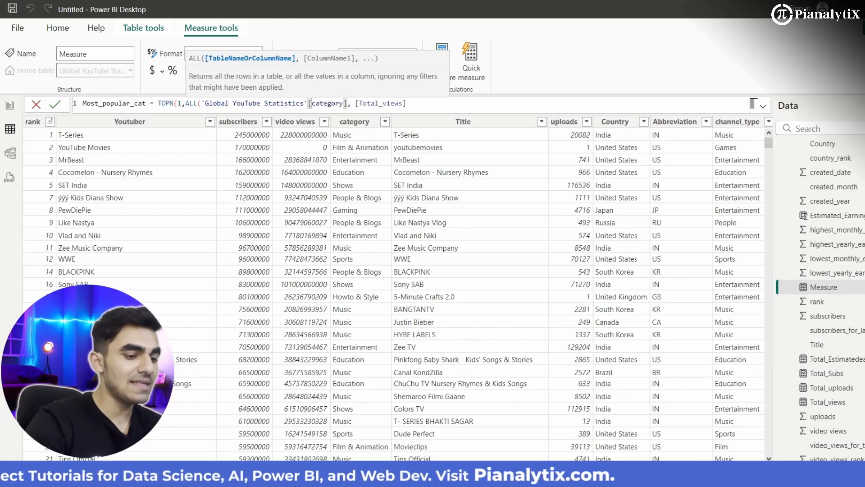
text())
key(Right)
key(Right)
key(Right)
key(Right)
key(Right)
key(Right)
key(Right)
key(Right)
key(Right)
key(Right)
key(Right)
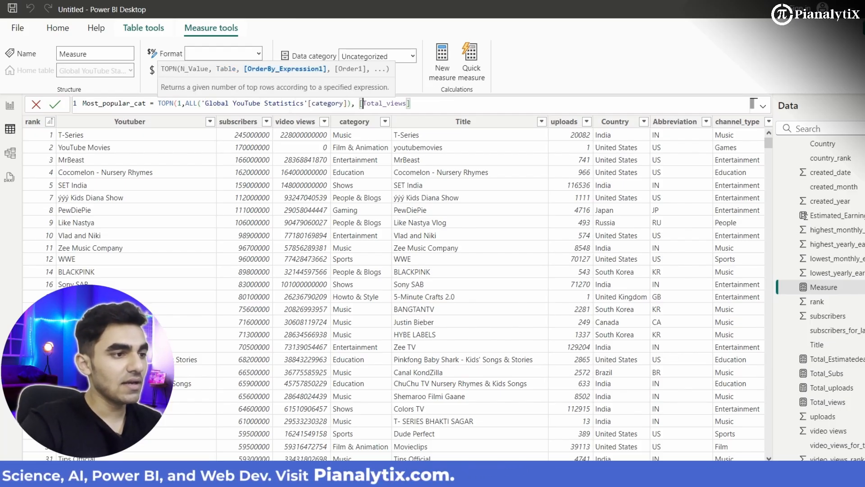
key(Right)
key(Right)
key(Right)
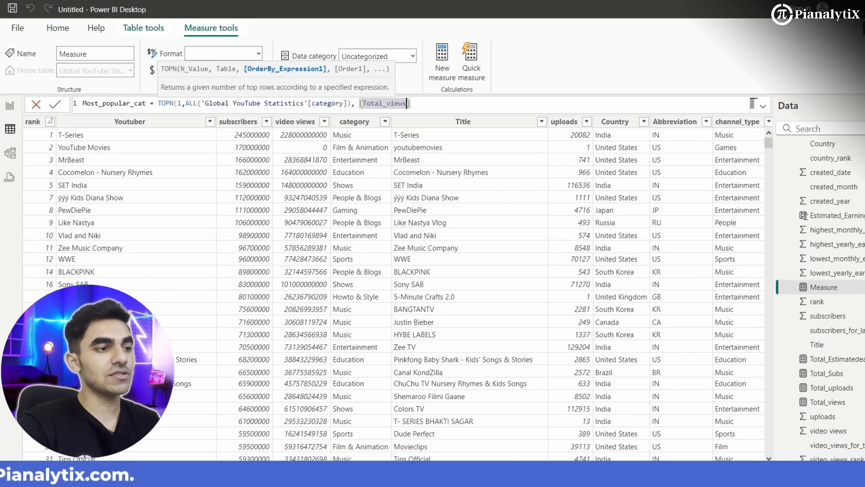
- Add DESC as the sort order after [Total_views], close the TOPN function and commit the Most_popular_cat measure
drag(327, 103, 248, 104)
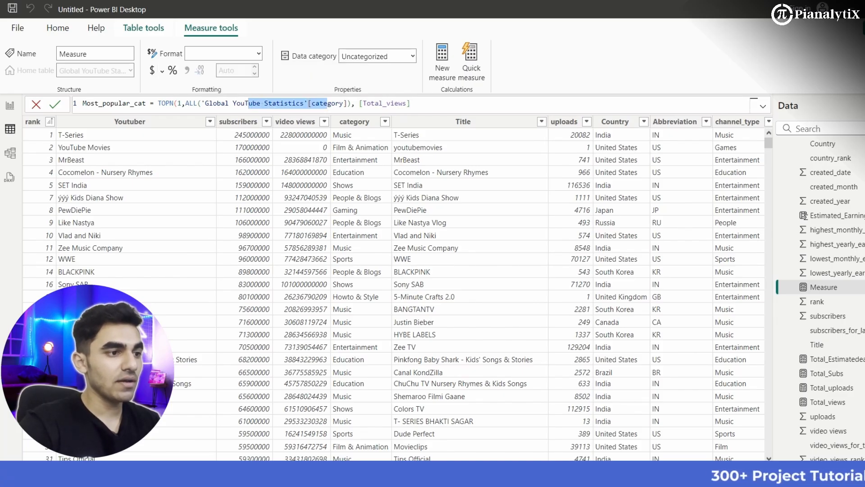
click(753, 103)
text(,Desc)
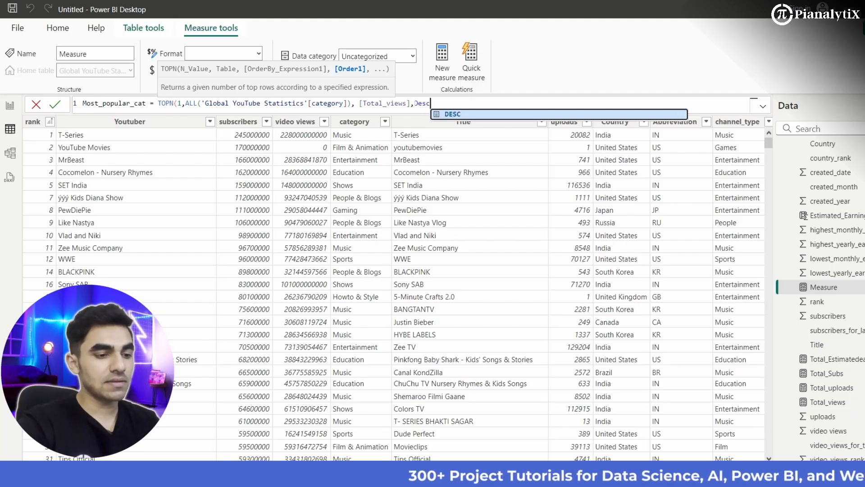
key(Tab)
text())
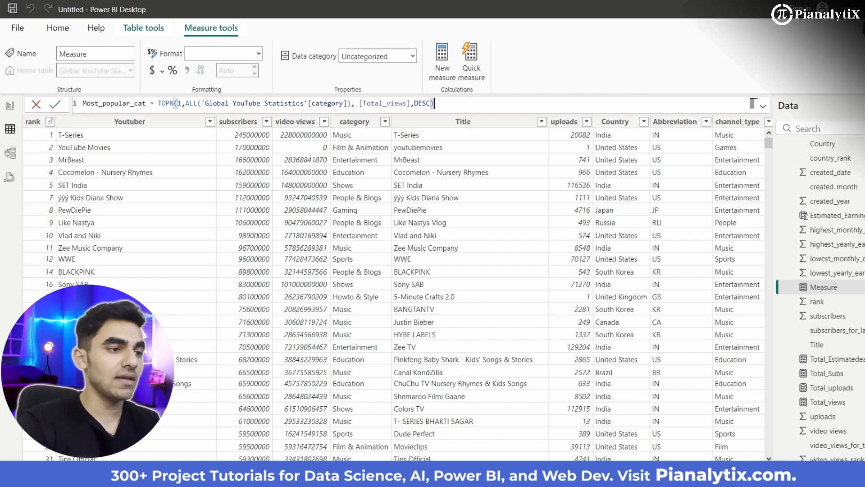
key(Return)
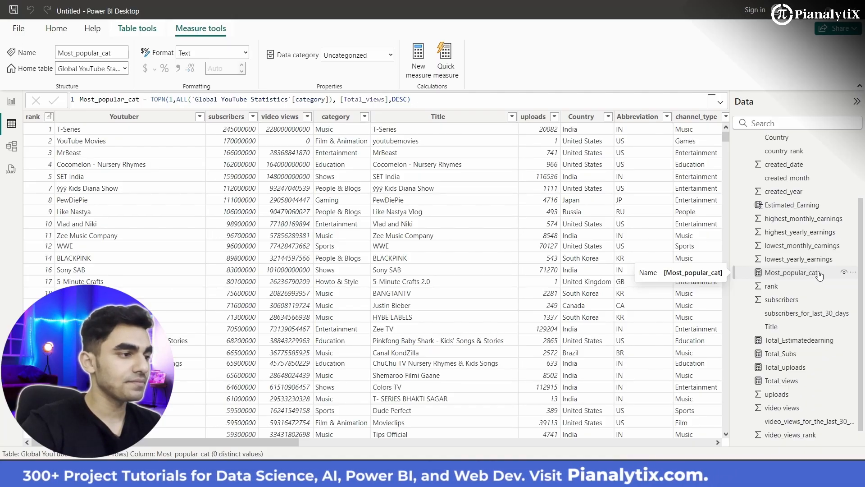
- Create a new measure named TopEarner and start its formula with TOPN(1, to return a single top row
click(417, 78)
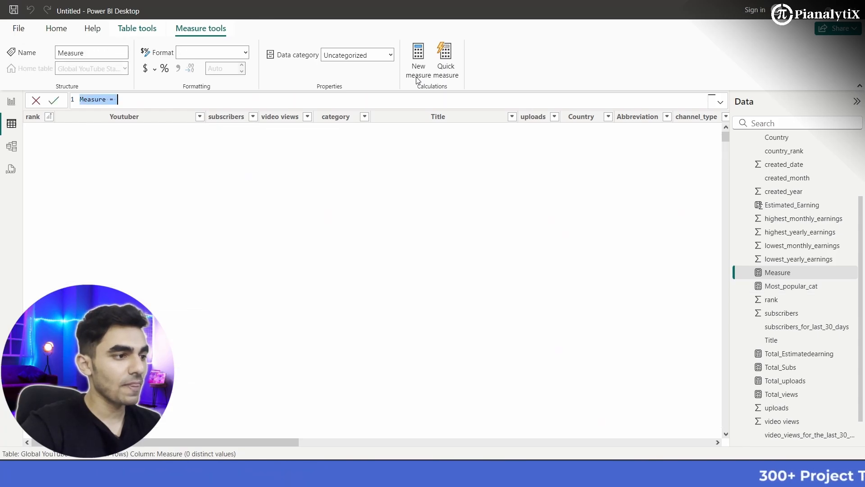
text(TopEar)
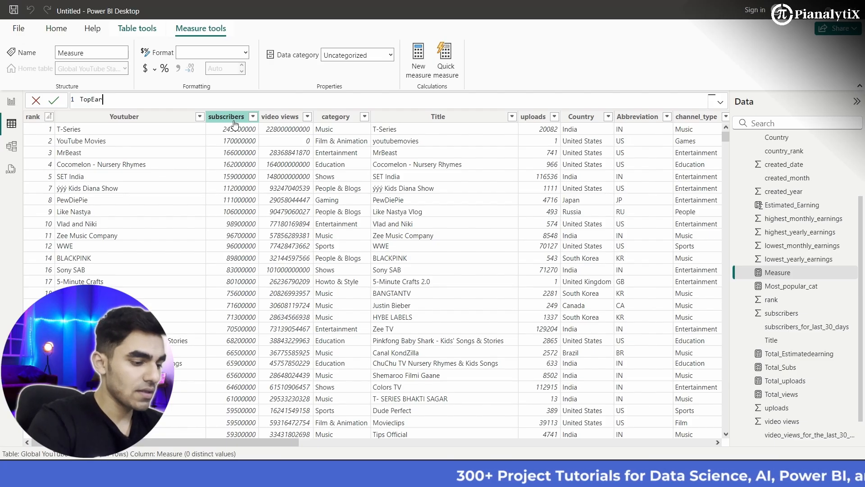
text(ner)
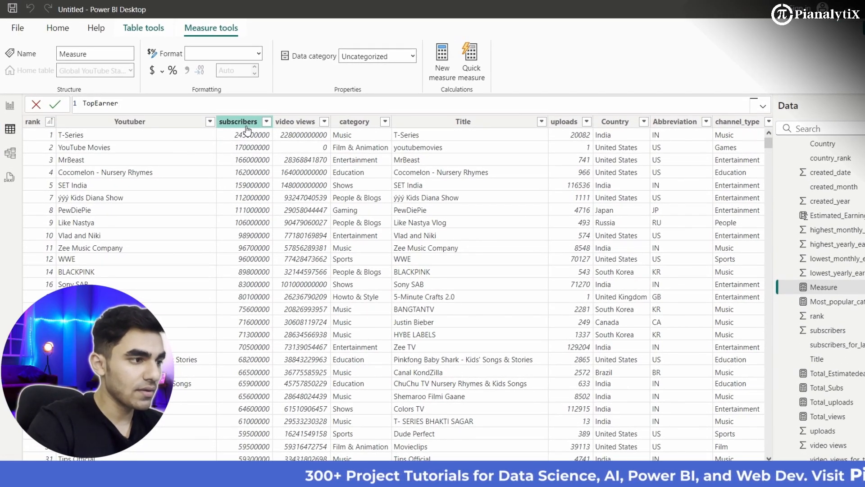
text( = )
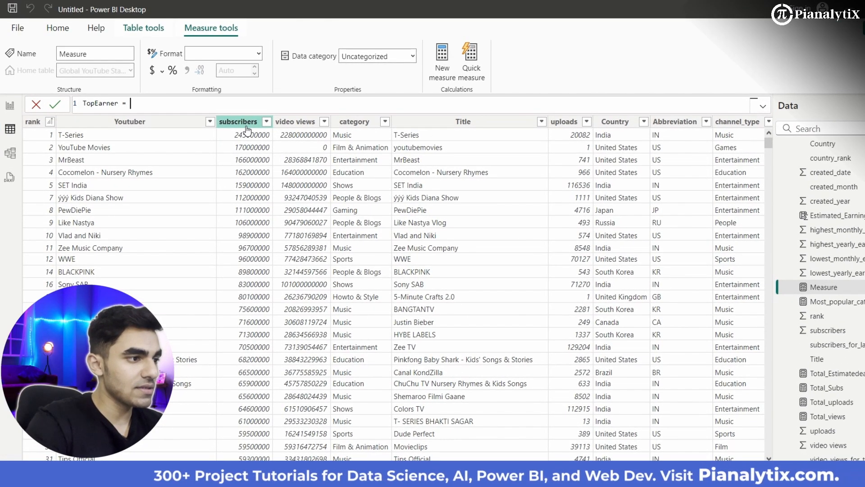
text(topn)
key(Tab)
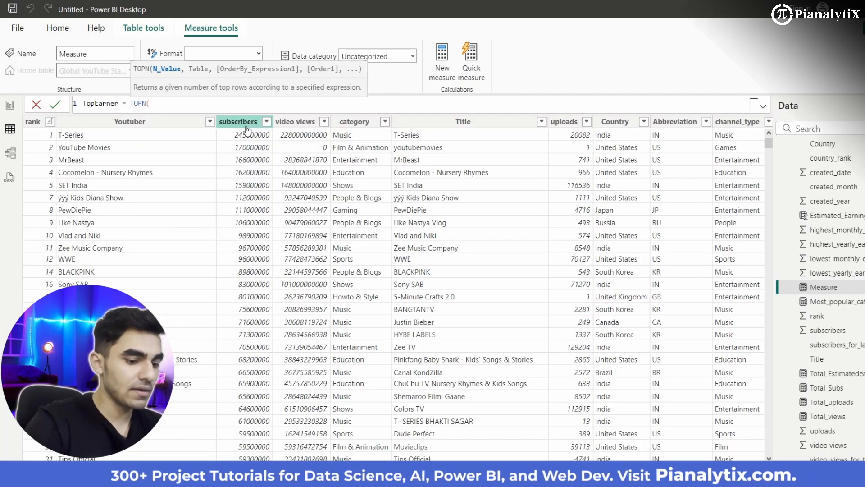
text(1,)
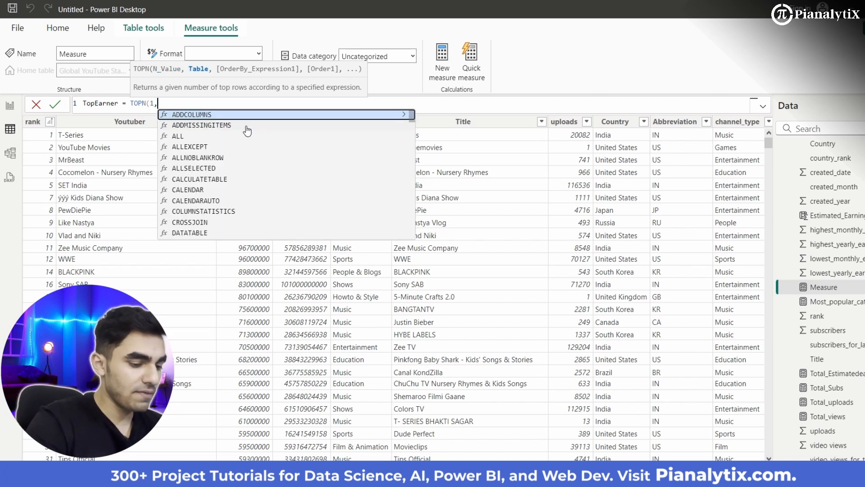
text(al)
- Add ALL('Global YouTube Statistics'[Youtuber]) as the table argument of the TopEarner formula
key(Tab)
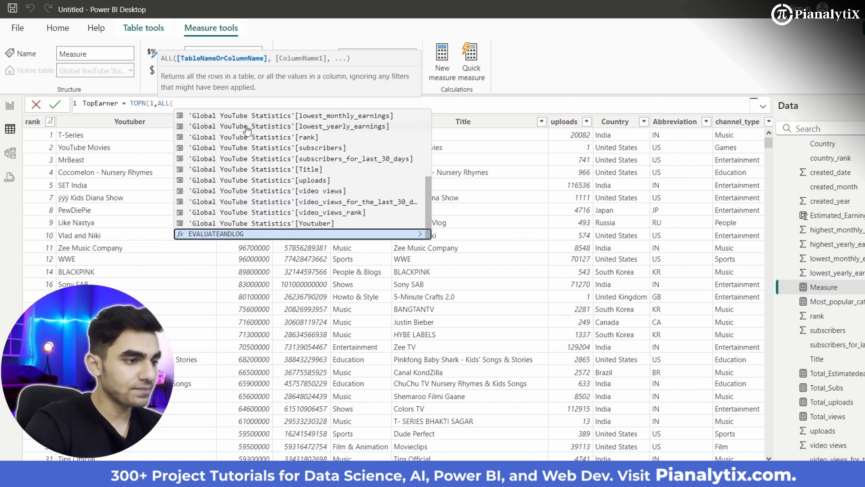
key(Up)
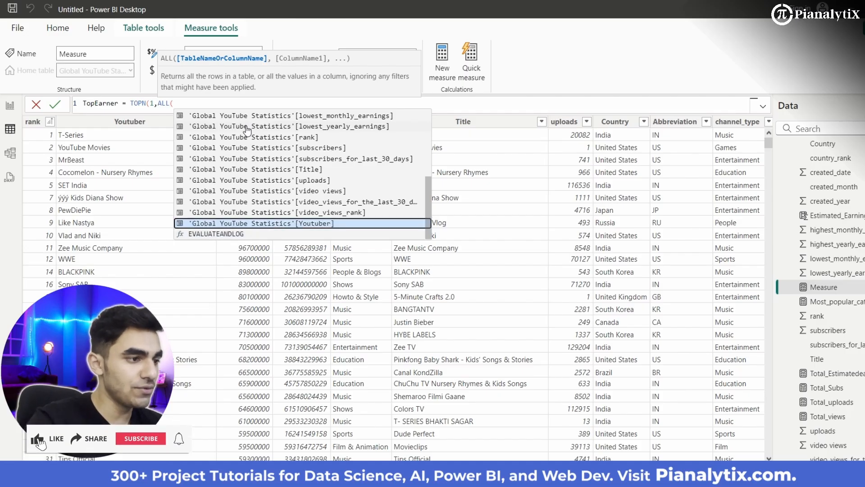
key(Tab)
text())
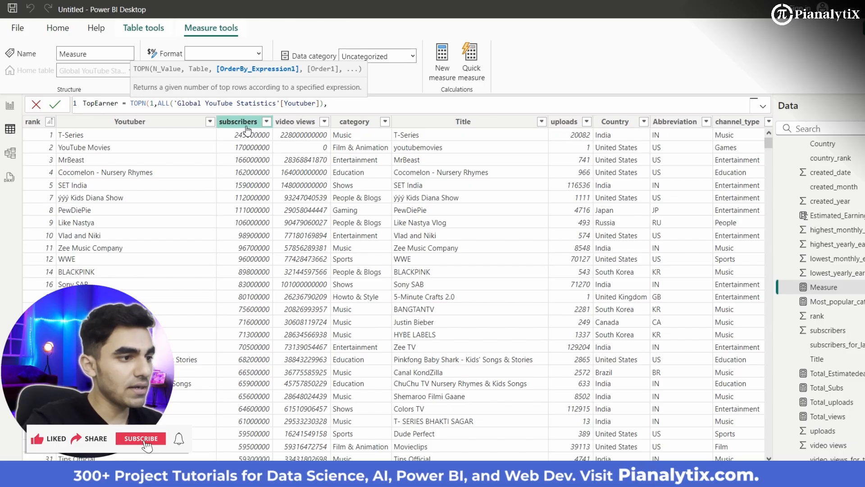
text(,Tot)
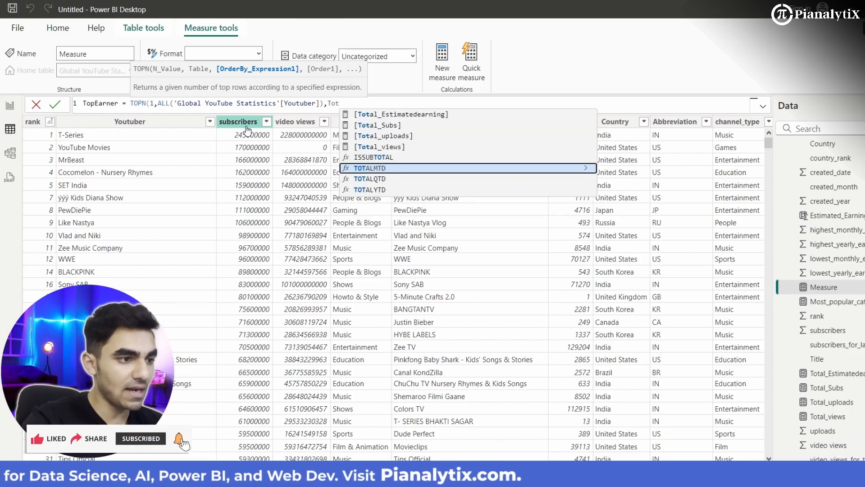
- Add [Total_Estimatedearning] as the ordering expression of TOPN in the TopEarner formula
key(Up)
key(Up)
key(Up)
key(Up)
key(Tab)
- Add DESC as the sort order after [Total_Estimatedearning], close the TOPN function and commit the TopEarner measure
text(,DE)
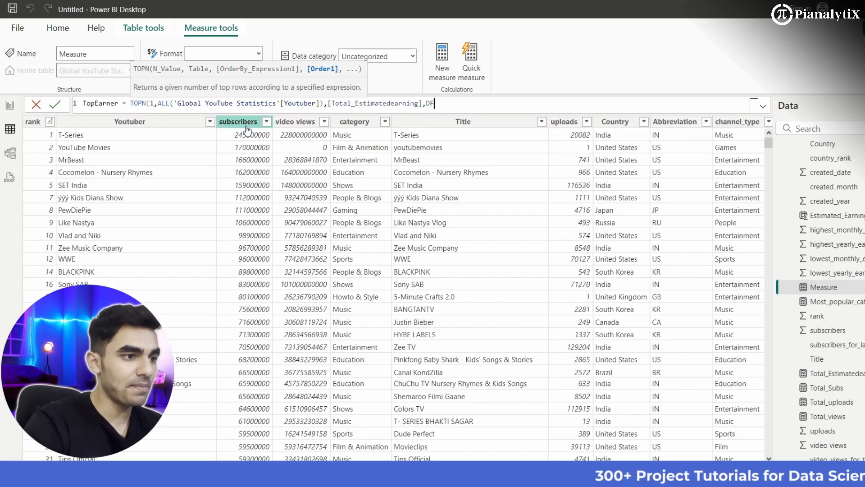
key(BackSpace)
key(Down)
key(Tab)
text())
key(Return)
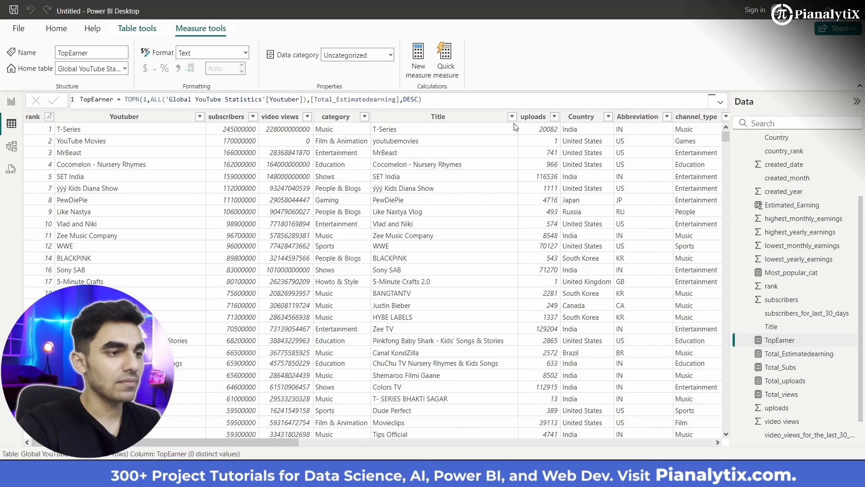
- Create another new measure and try to name it Most_viewed_channel
click(415, 77)
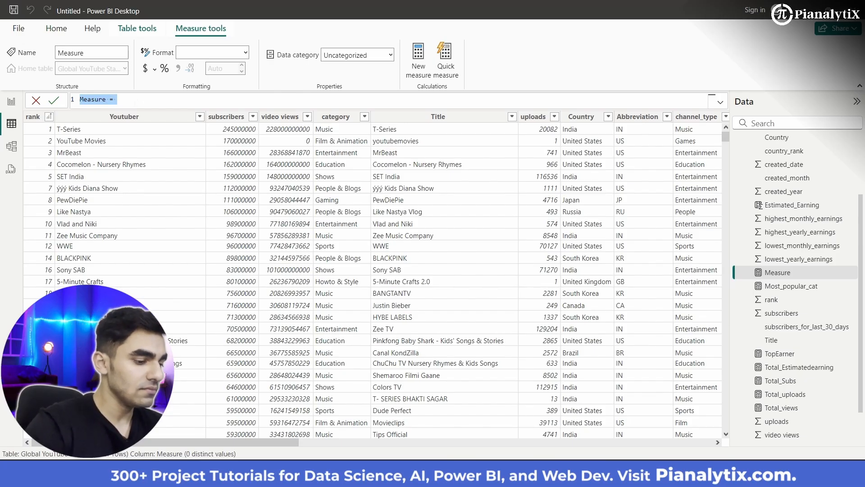
text(Top)
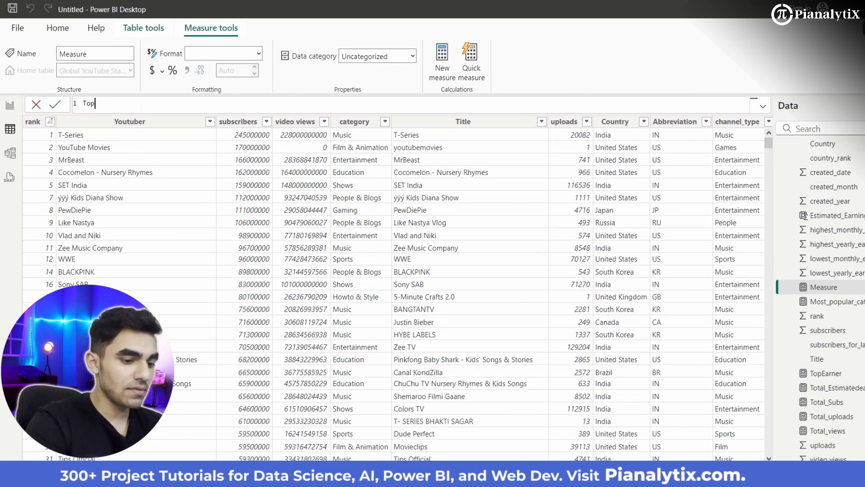
text(_VIewed)
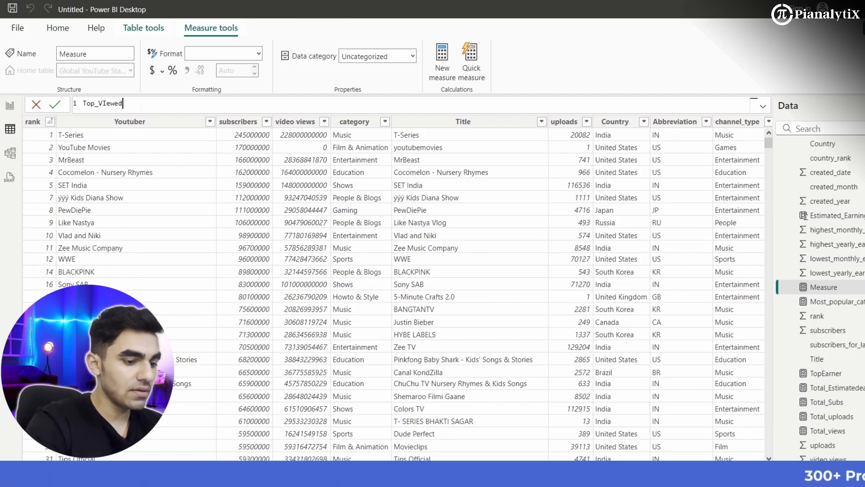
text(_channel)
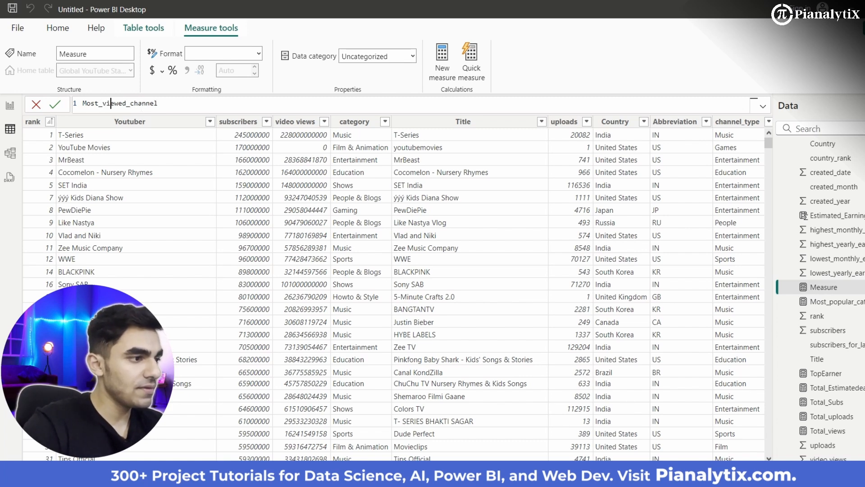
double_click(135, 104)
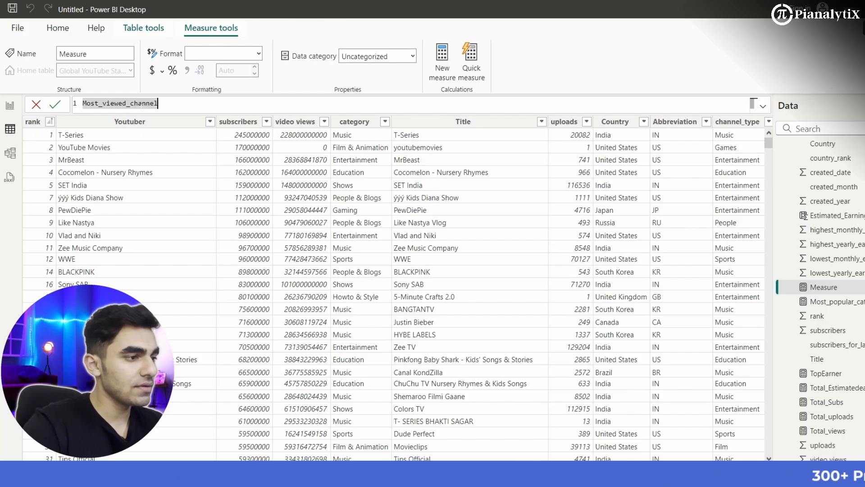
key(Return)
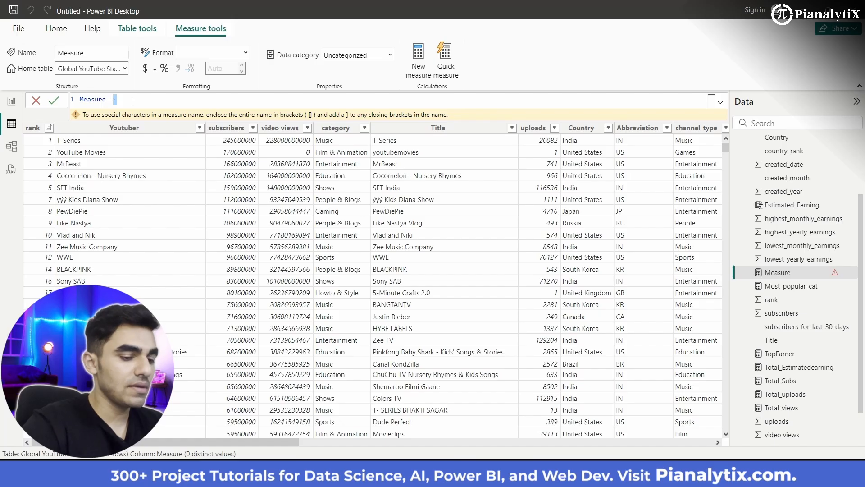
- Clear the new measure's placeholder text in the formula and name the measure Most_viewed_yt
key(BackSpace)
key(BackSpace)
key(BackSpace)
key(BackSpace)
key(BackSpace)
key(BackSpace)
key(BackSpace)
key(BackSpace)
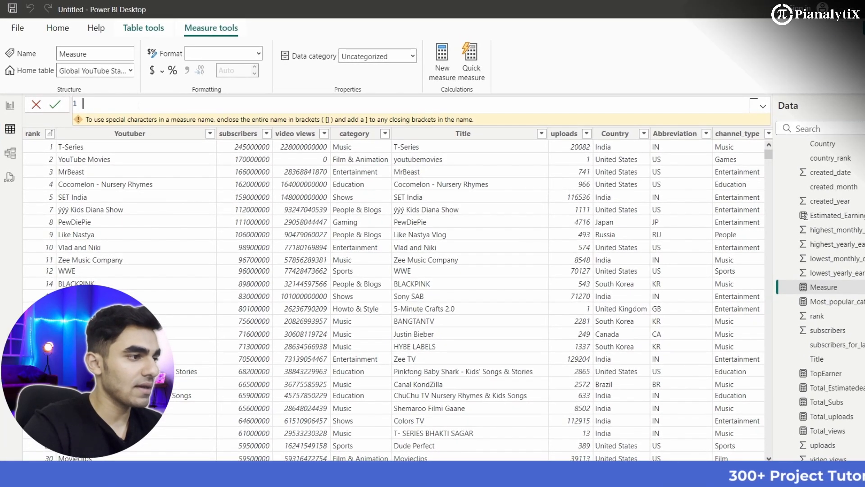
text(Most)
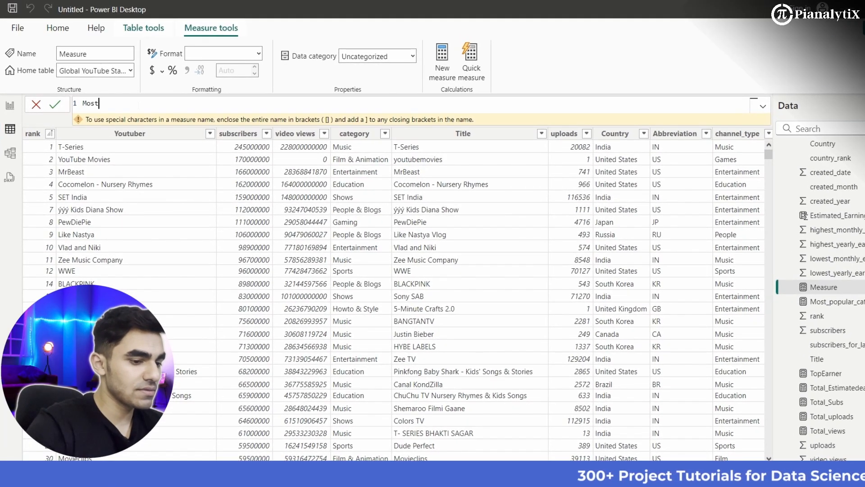
text(_viewed)
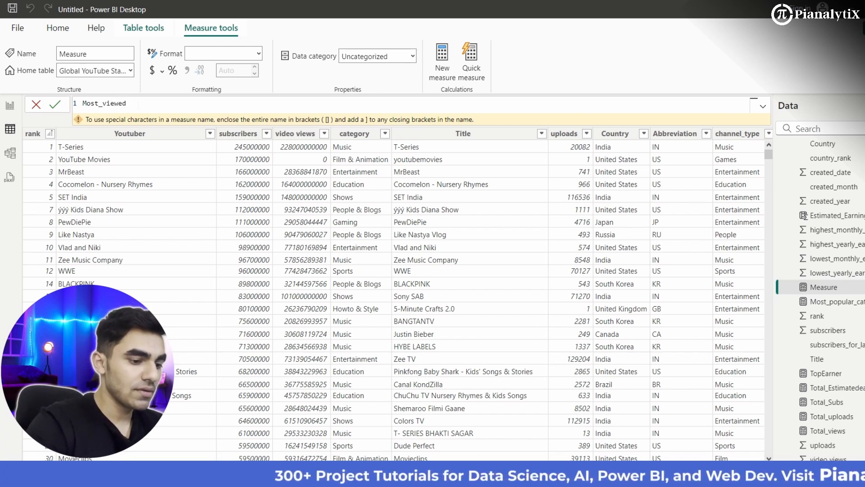
text(_yt)
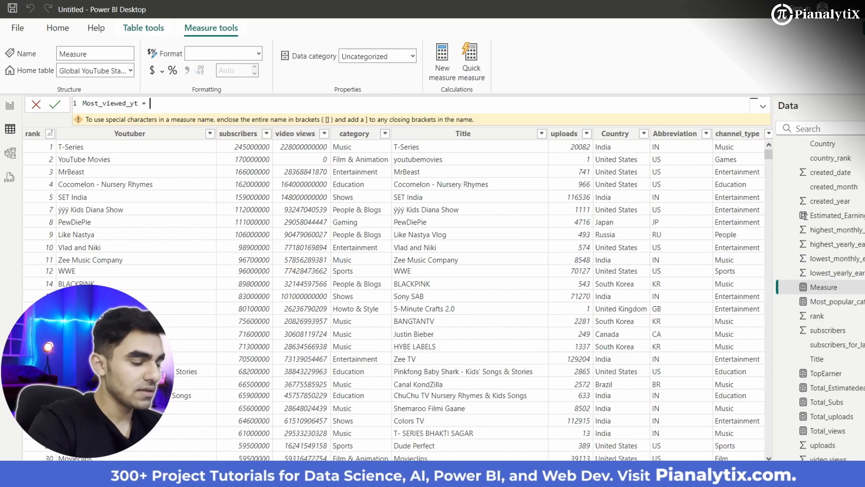
text( = Top)
- Start the Most_viewed_yt formula with TOPN, using 1 row and ALL('Global YouTube Statistics'[Youtuber]) as the table argument
key(Down)
key(Tab)
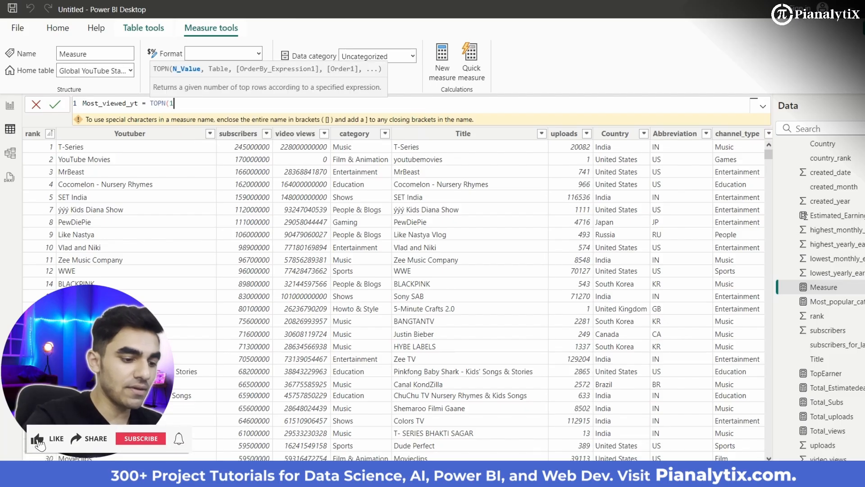
text(1,ALL()
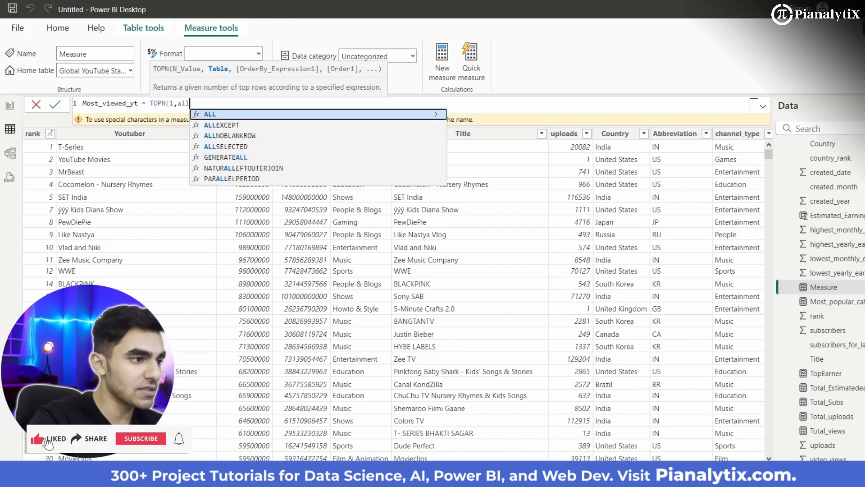
key(Up)
key(Tab)
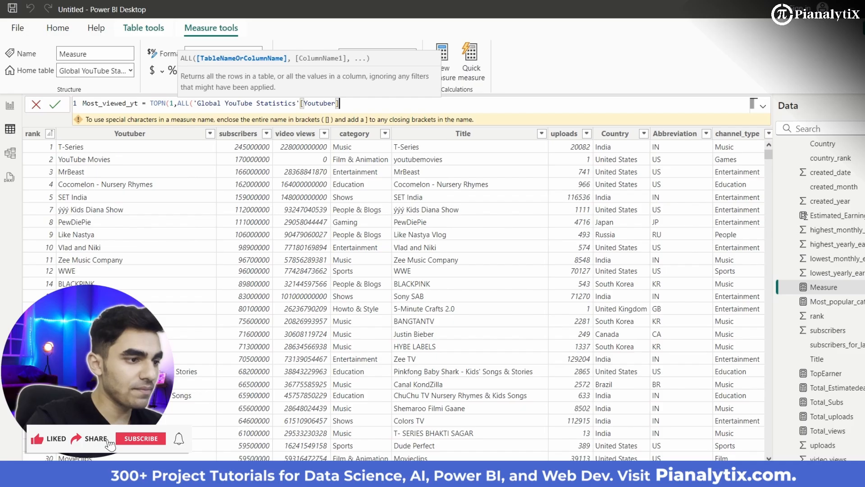
text())
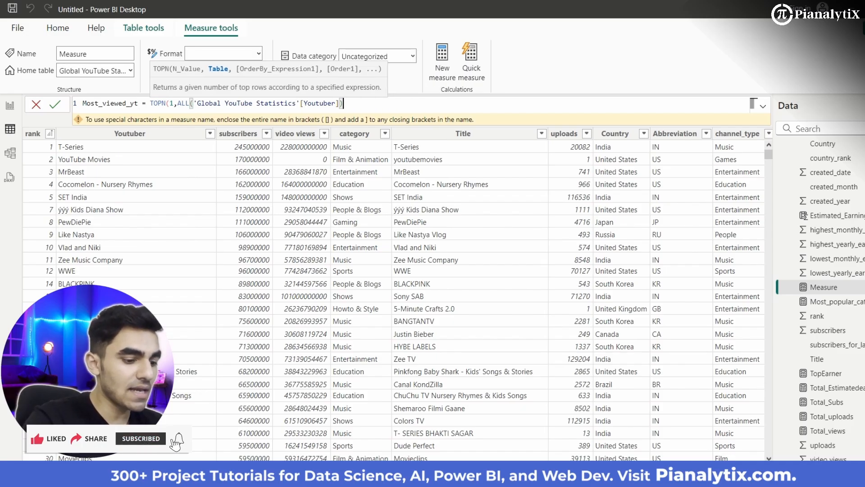
text(,Tot)
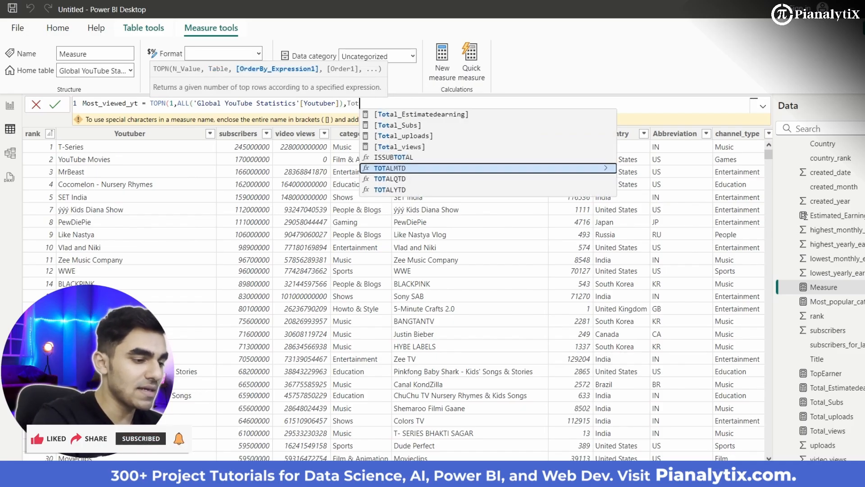
- Order the Most_viewed_yt formula by [Total_views] with DESC, close the TOPN function and commit the measure
key(Up)
key(Up)
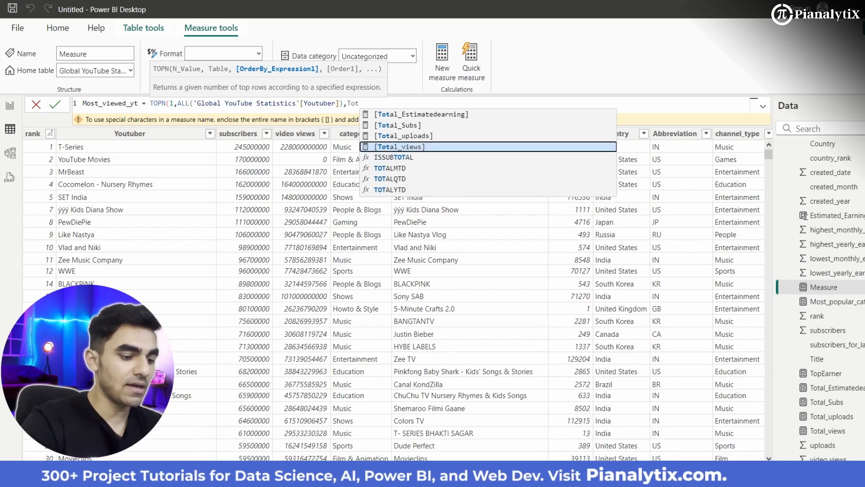
key(Tab)
text(,DESC)
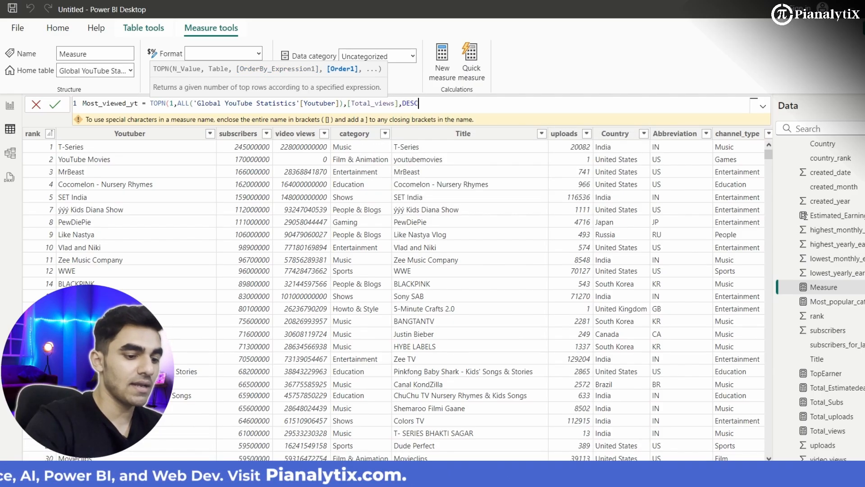
text())
key(Return)
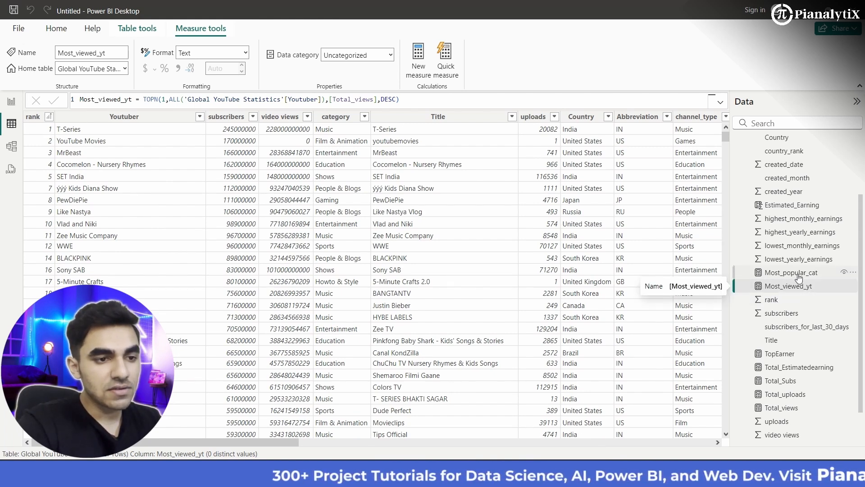
scroll(797, 279, up, 5)
scroll(784, 270, down, 5)
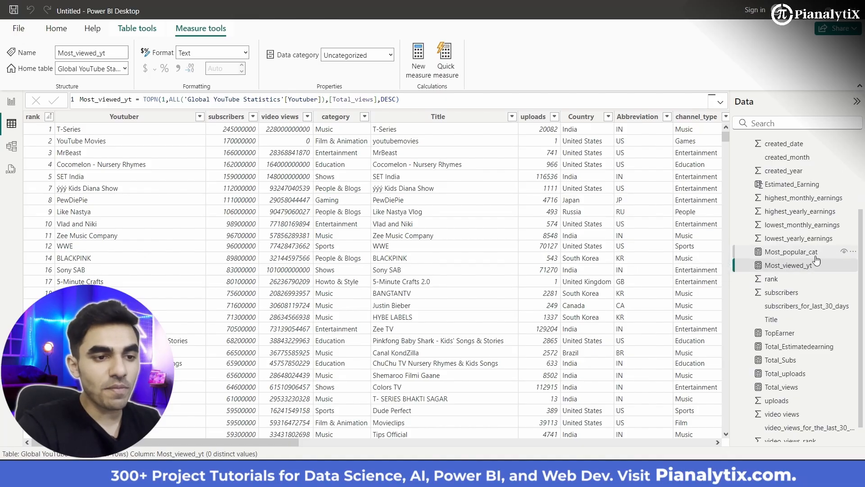
scroll(785, 356, down, 1)
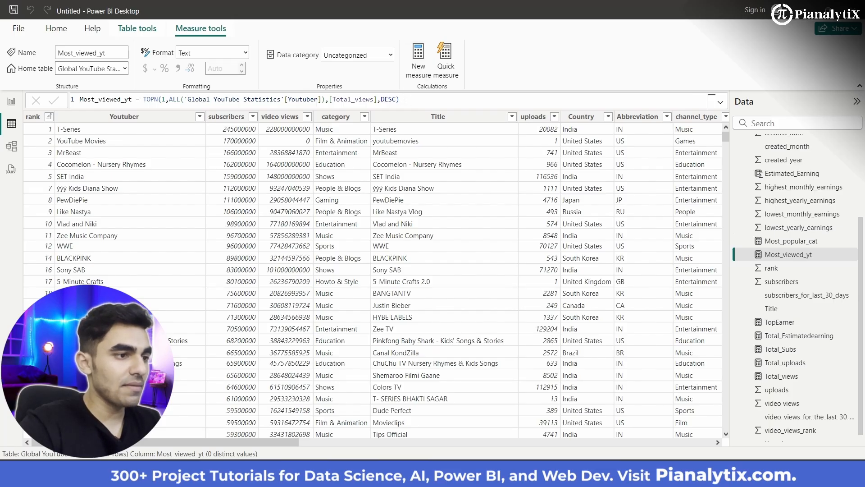
- Copy the complete Most_viewed_yt formula into another new measure
key(ctrl+a)
key(ctrl+c)
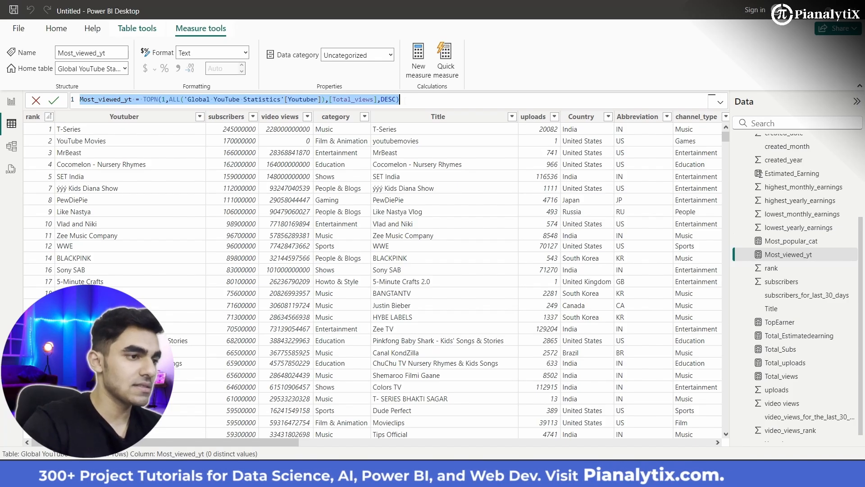
click(417, 79)
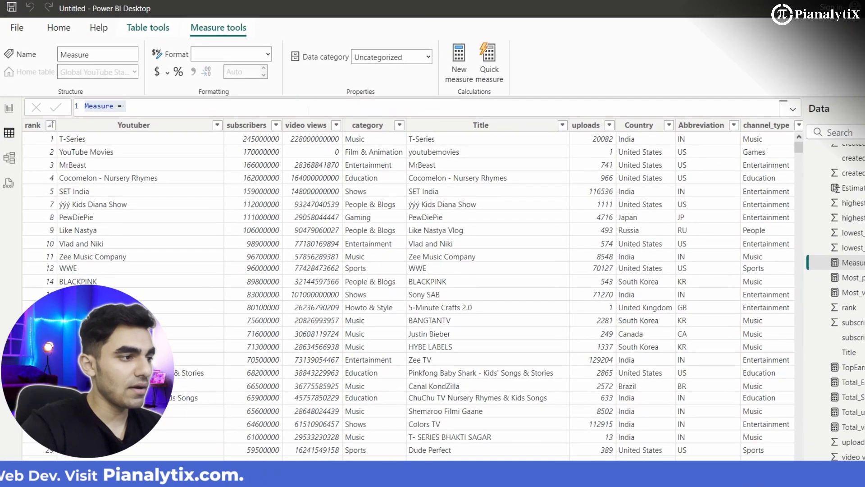
key(ctrl+v)
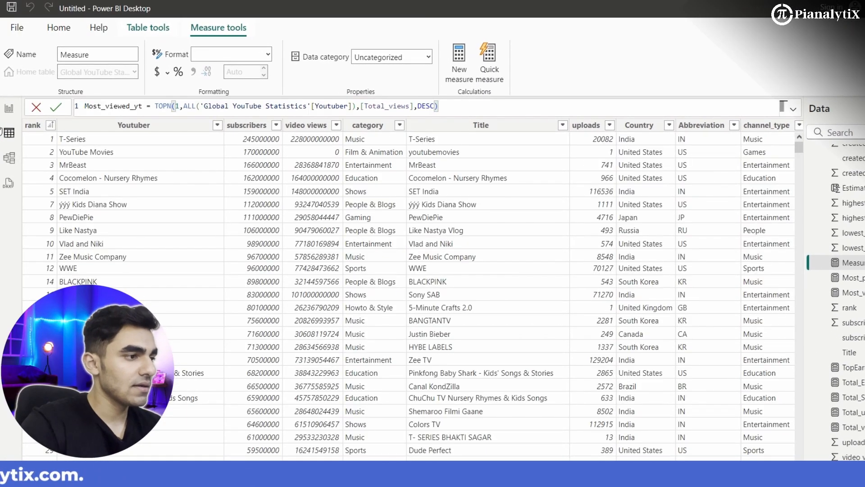
- Change the measure name in the copied formula to Most_Subs_yt
key(BackSpace)
key(BackSpace)
key(BackSpace)
key(BackSpace)
key(BackSpace)
key(BackSpace)
text(Su)
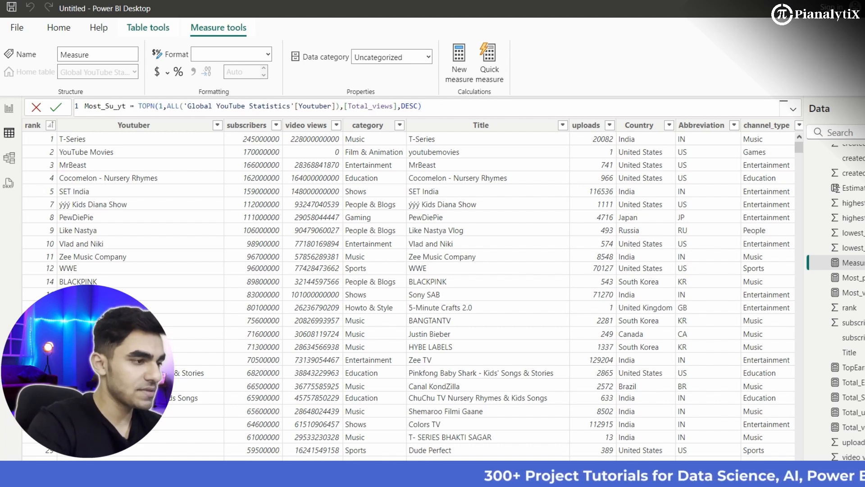
text(bs)
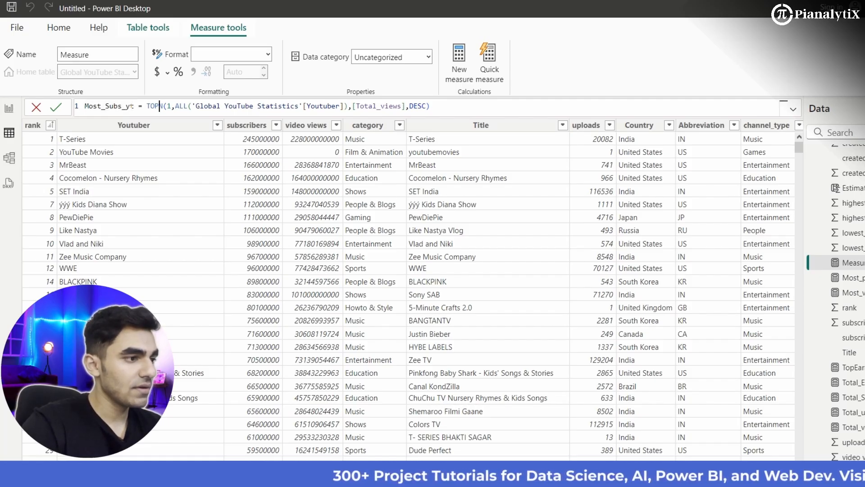
- Replace the order-by expression in the Most_Subs_yt formula with [Total_Subs] and commit the measure
key(Right)
key(Right)
key(Right)
key(Right)
key(Right)
key(Right)
key(Right)
key(Right)
key(Right)
key(Right)
key(Right)
key(Right)
key(Right)
key(Right)
key(Right)
key(Right)
key(Right)
key(Right)
key(Right)
key(Right)
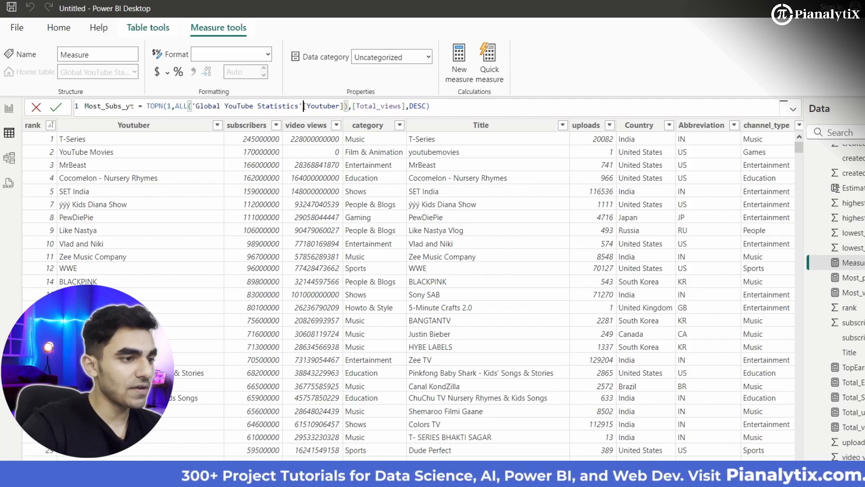
key(BackSpace)
key(BackSpace)
key(BackSpace)
key(BackSpace)
key(BackSpace)
key(BackSpace)
key(BackSpace)
key(BackSpace)
key(BackSpace)
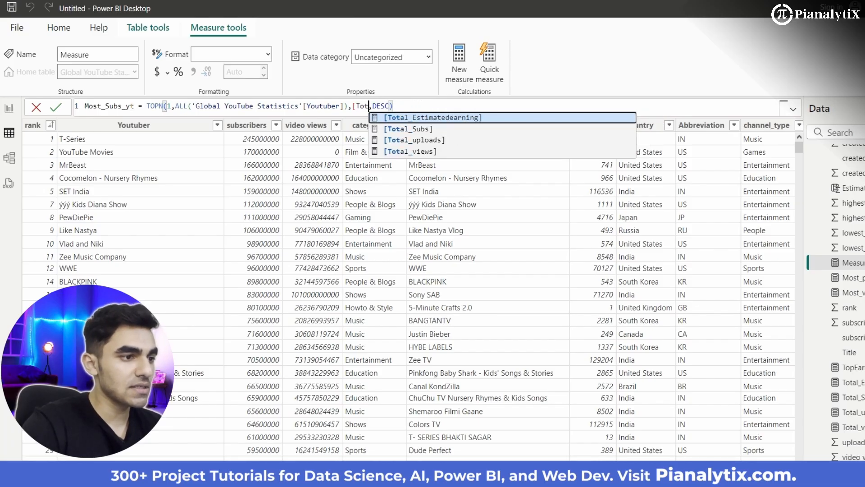
key(Down)
key(Tab)
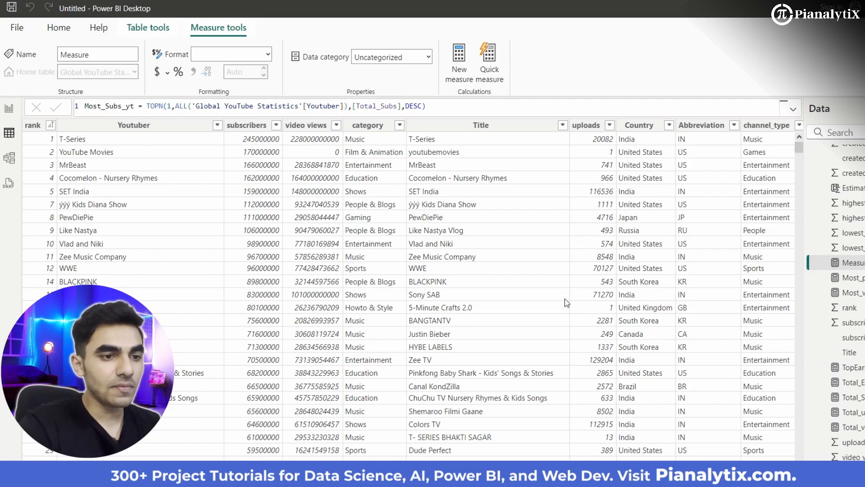
key(Return)
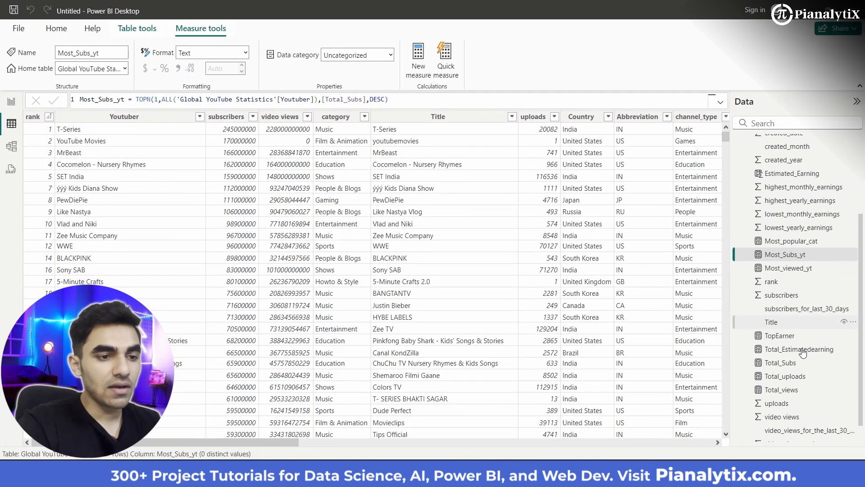
- Create another new measure in the Global YouTube Statistics table and name it Youtuber_count
scroll(806, 382, up, 3)
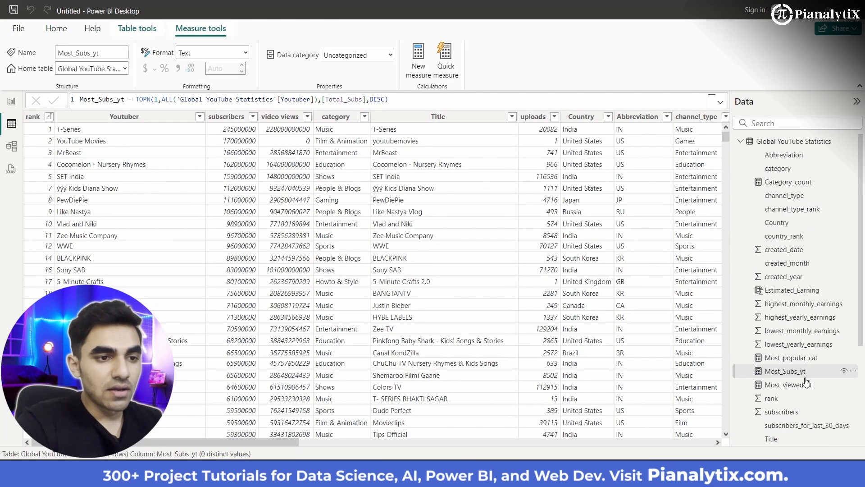
scroll(804, 376, down, 3)
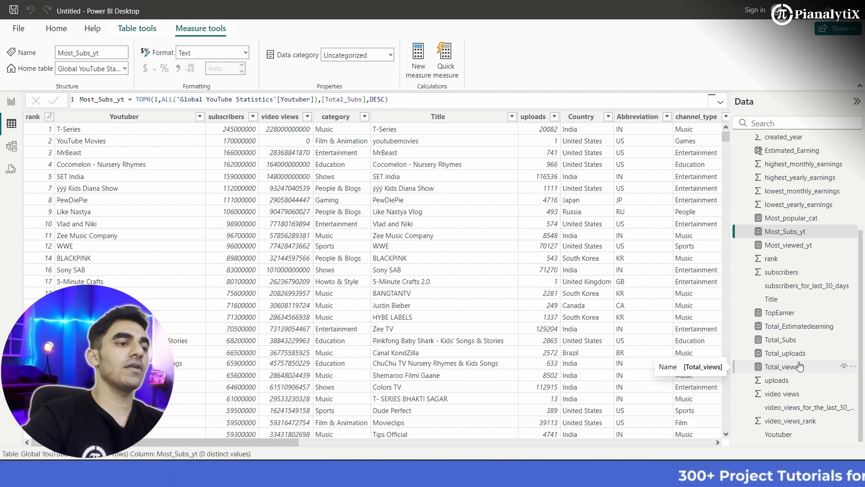
click(421, 57)
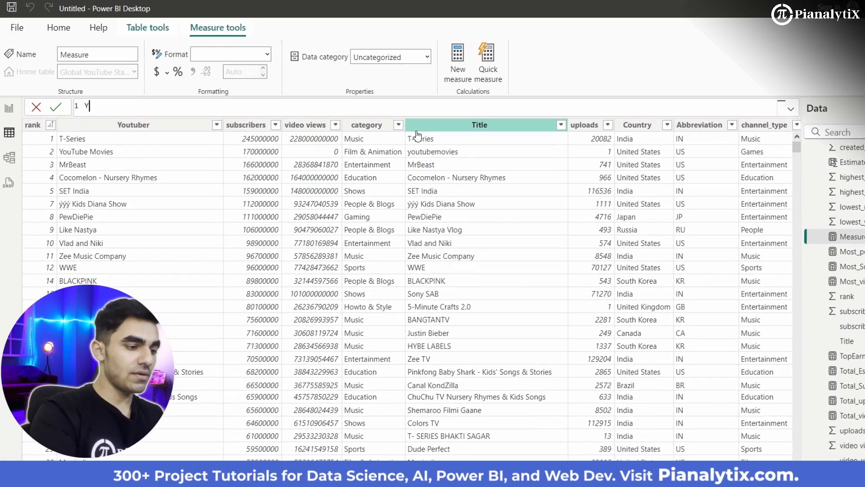
text(Youtuber_count)
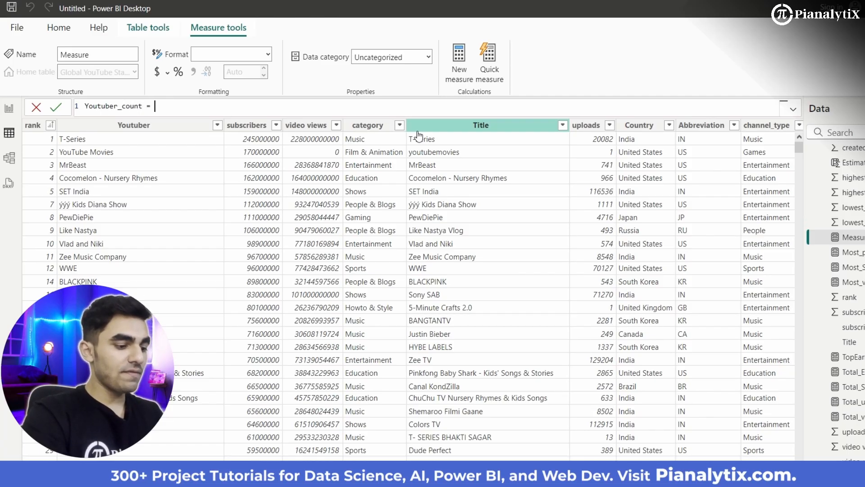
- Define Youtuber_count as DISTINCTCOUNT('Global YouTube Statistics'[Youtuber]) and commit the measure
text(disti)
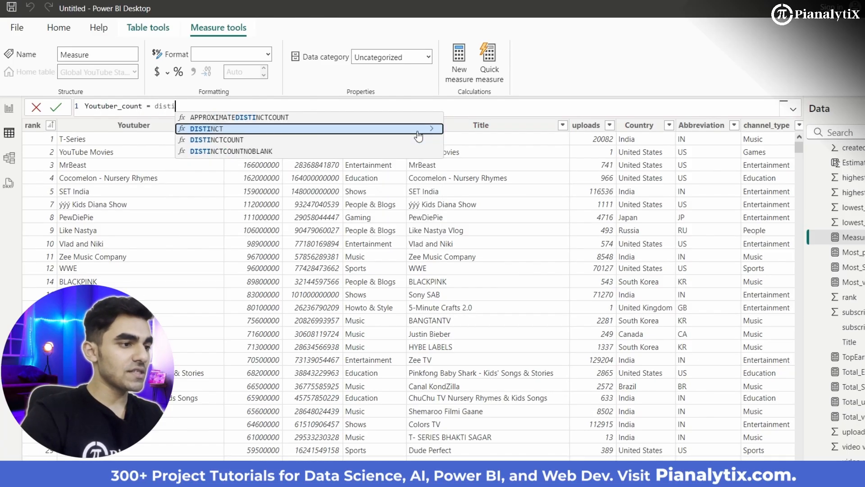
click(419, 140)
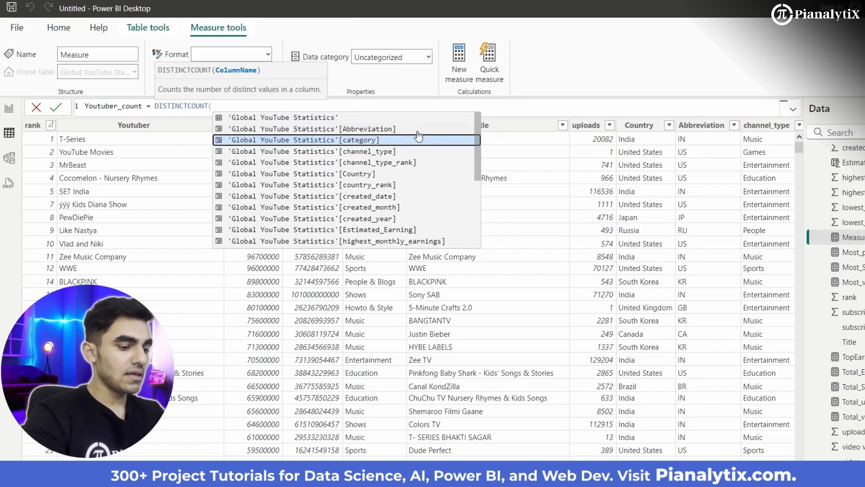
text(yo)
key(Tab)
text())
key(Return)
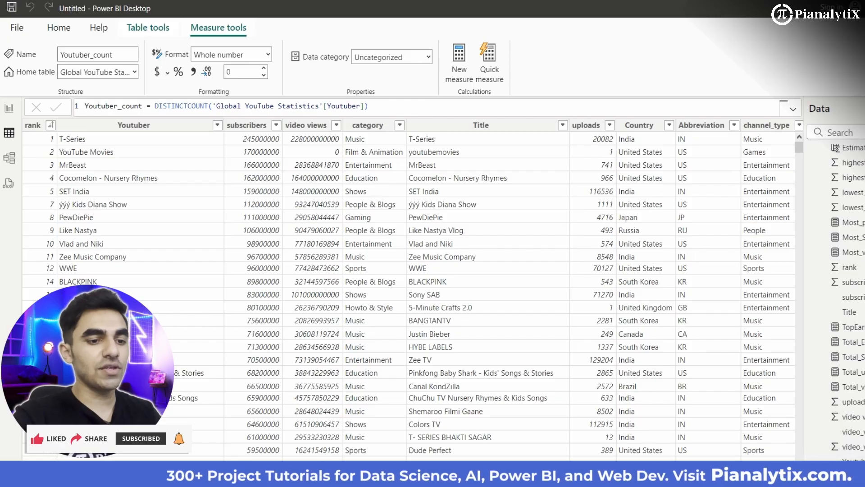
- Switch to the report view and add a text box to the blank page
scroll(847, 347, up, 5)
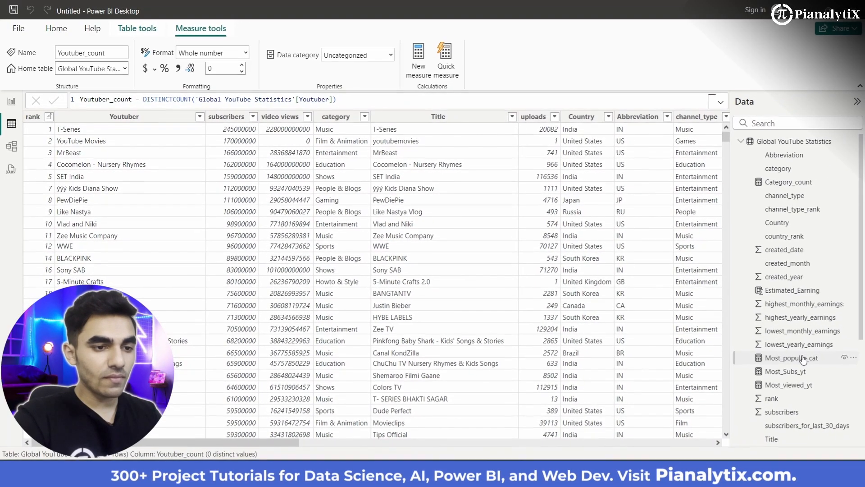
scroll(862, 383, down, 5)
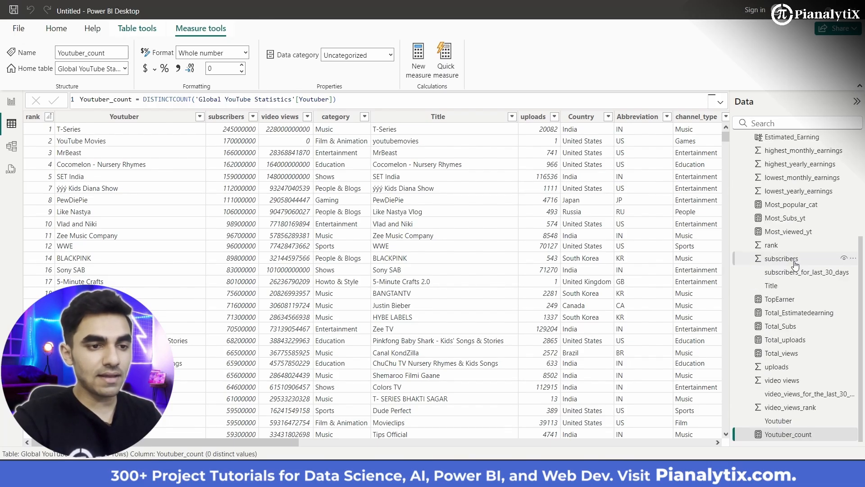
scroll(796, 265, up, 4)
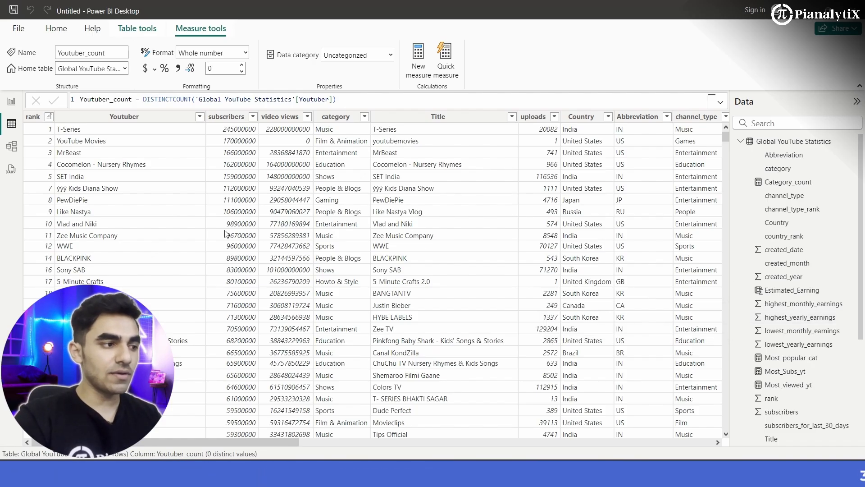
click(11, 104)
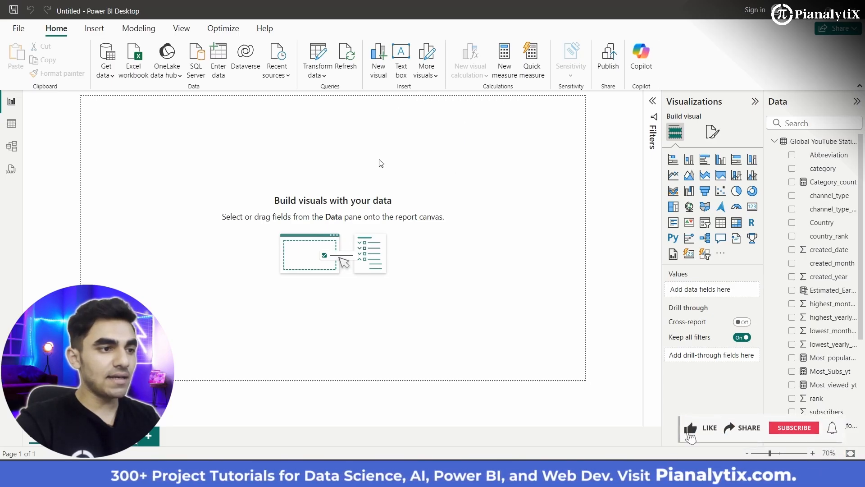
click(408, 59)
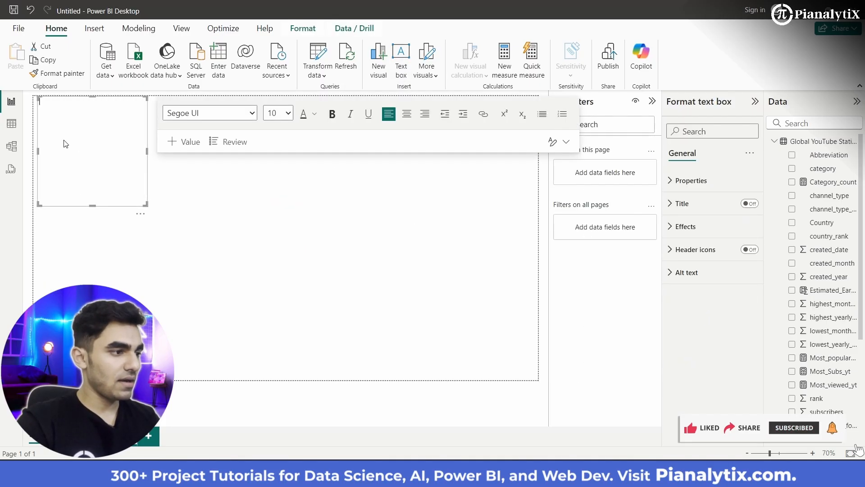
- Enter the title "Global YouTube Statistics Report" in the text box
text(Global)
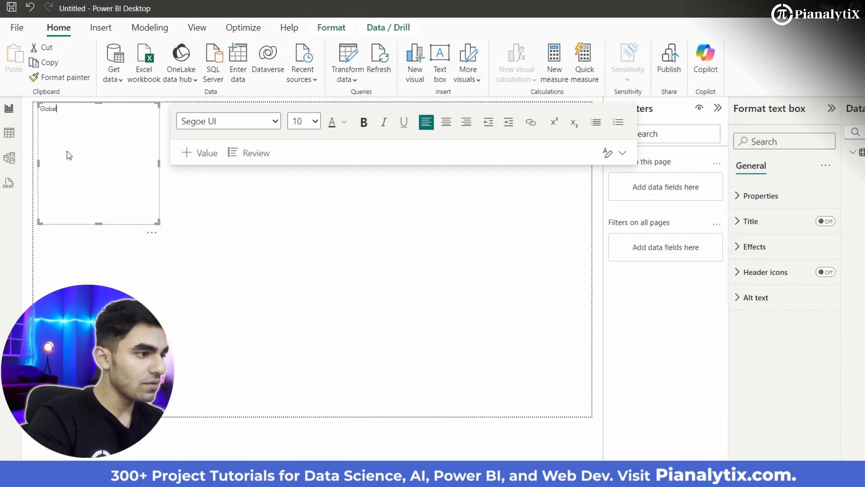
text( YouTubd)
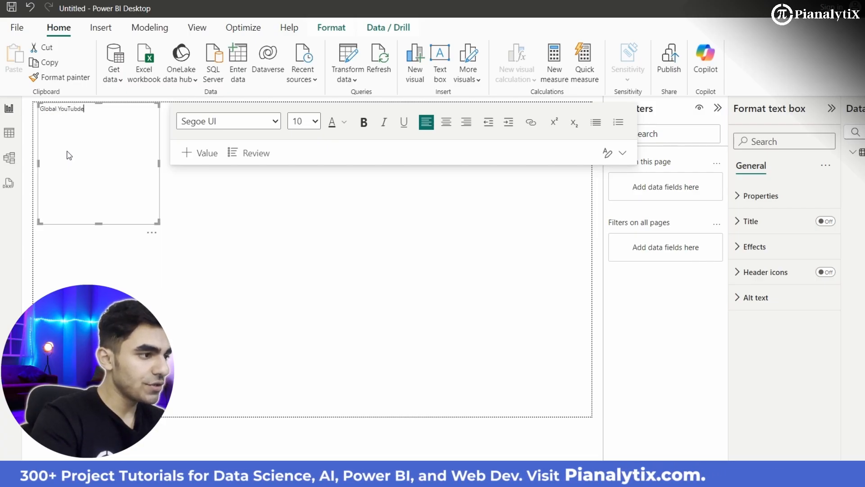
key(BackSpace)
text(e SDta)
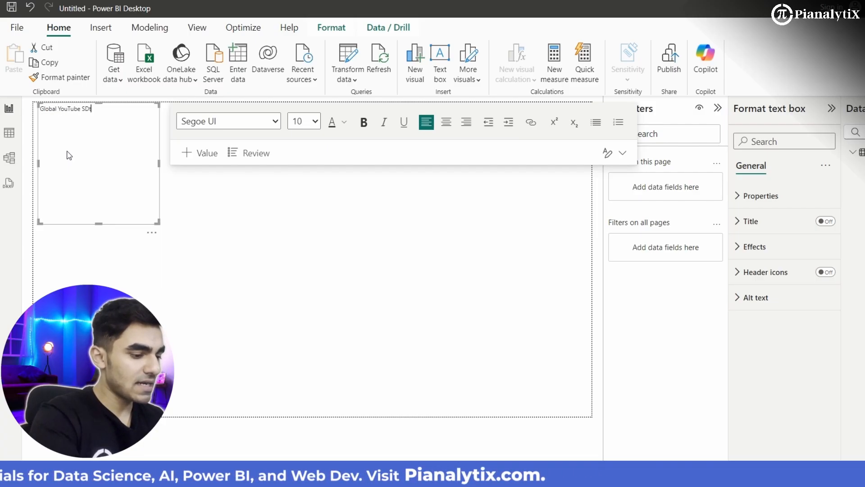
key(BackSpace)
key(BackSpace)
key(BackSpace)
text(tatistics Repor)
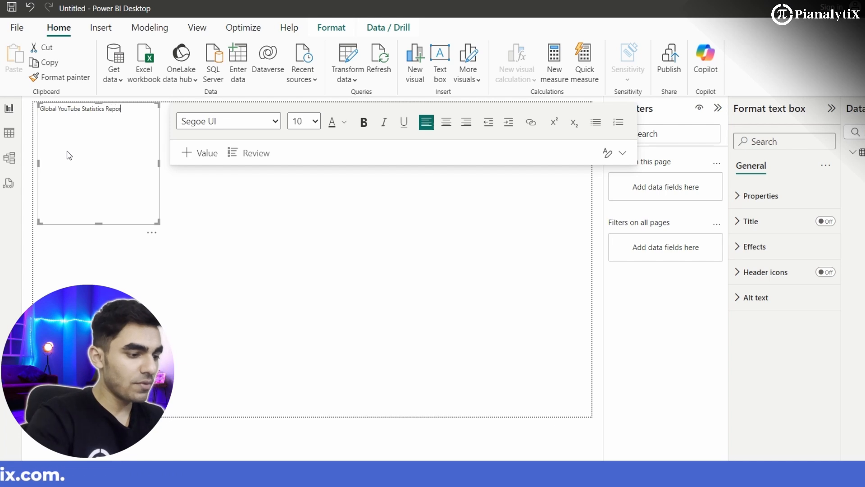
- Format the whole title text as size 20, bold and white
key(ctrl+shift+Left)
key(ctrl+shift+Left)
key(ctrl+shift+Left)
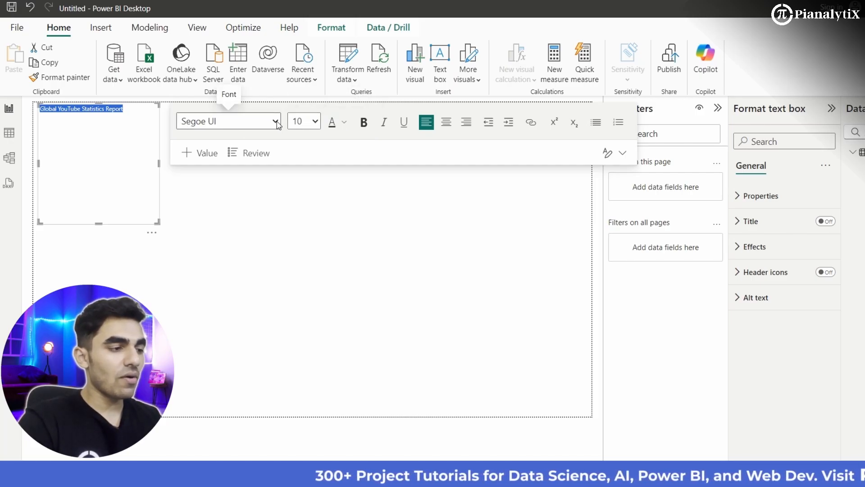
click(310, 125)
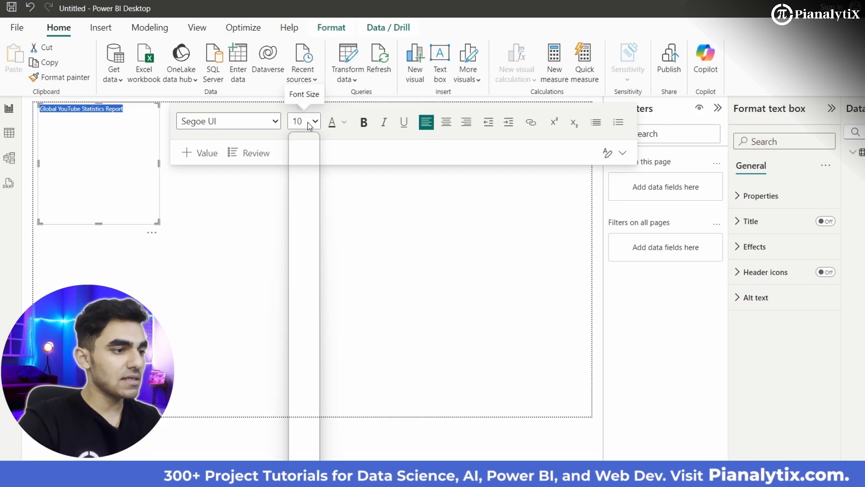
click(303, 292)
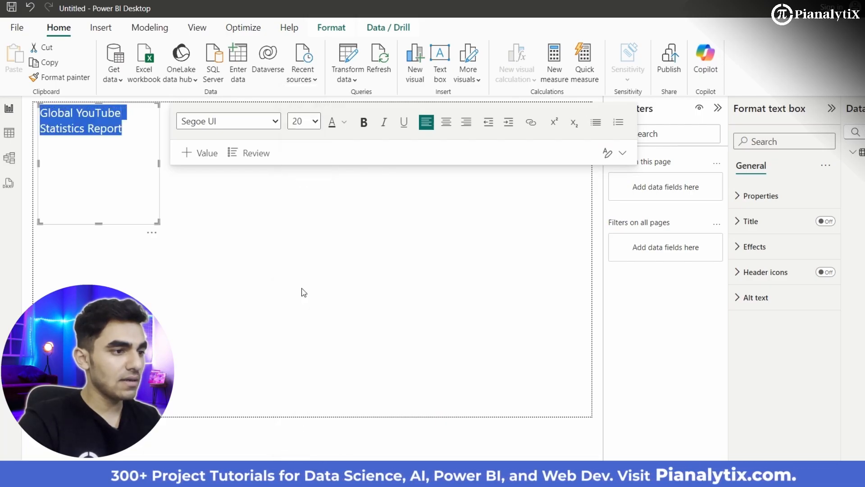
click(364, 126)
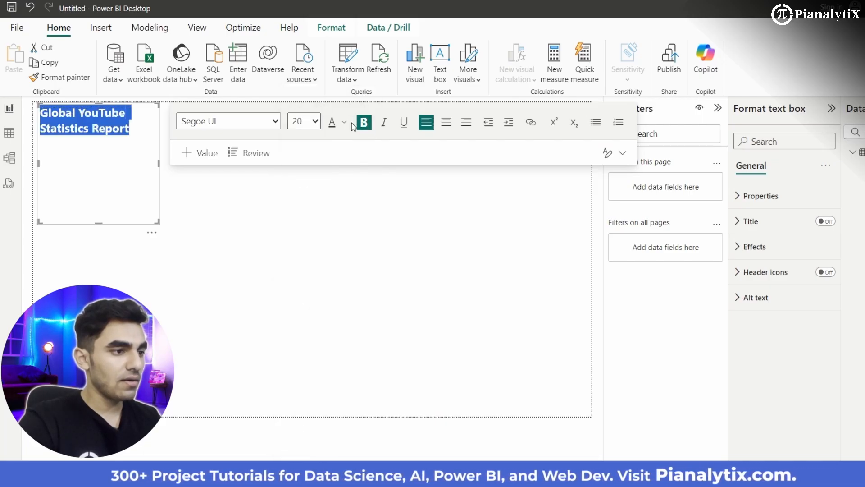
click(345, 124)
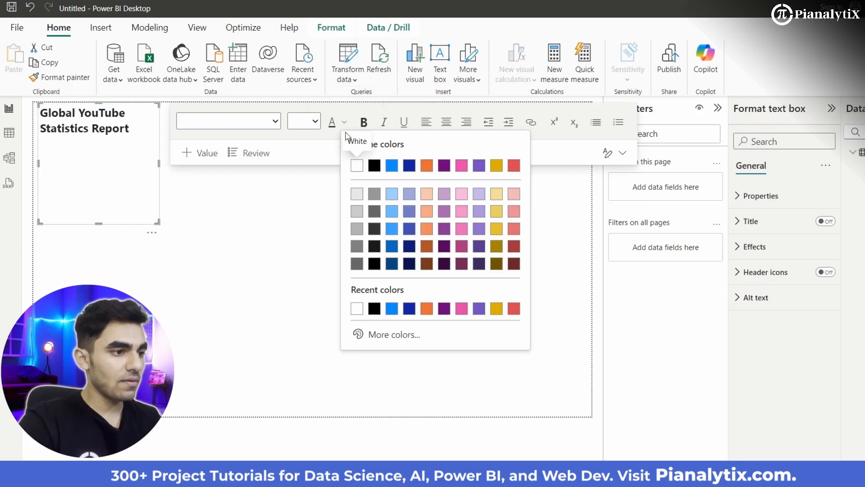
click(356, 168)
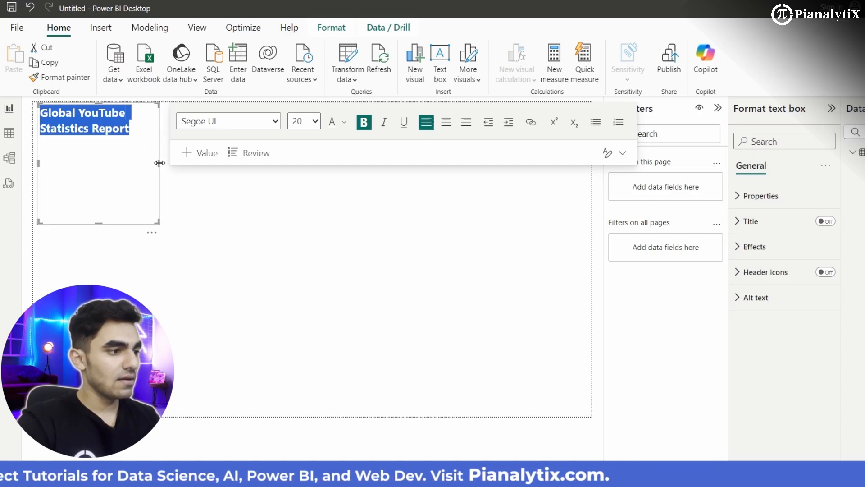
- Stretch the text box across the full page width, centre the title and reduce the box height to one line
drag(159, 163, 301, 163)
drag(333, 130, 591, 127)
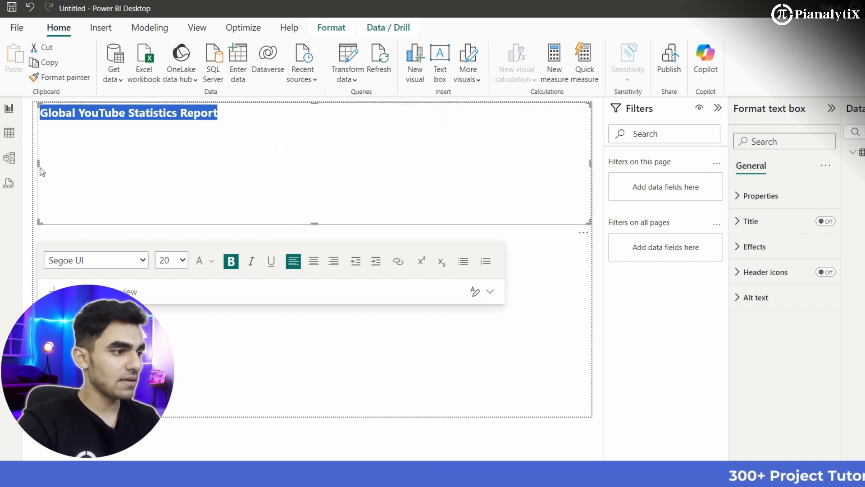
drag(38, 163, 34, 163)
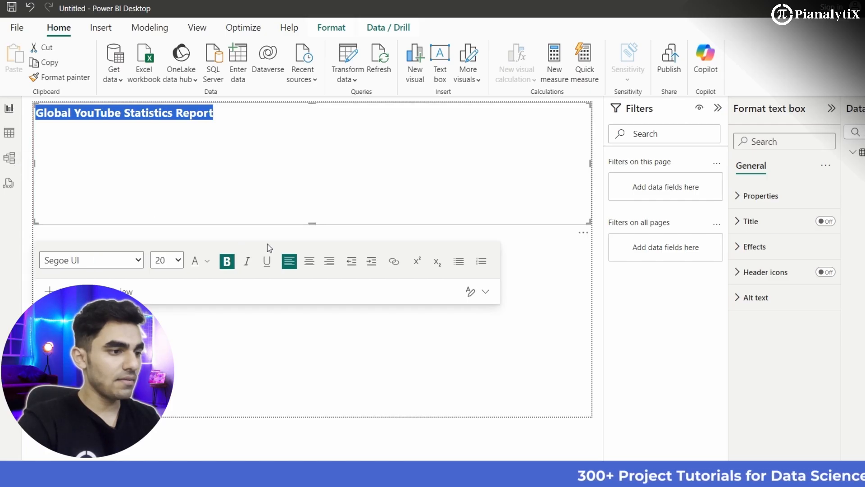
click(309, 261)
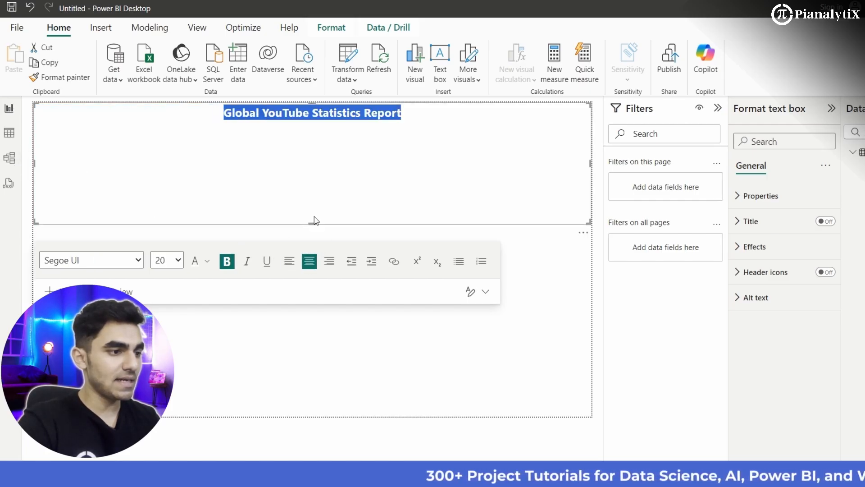
drag(315, 221, 313, 127)
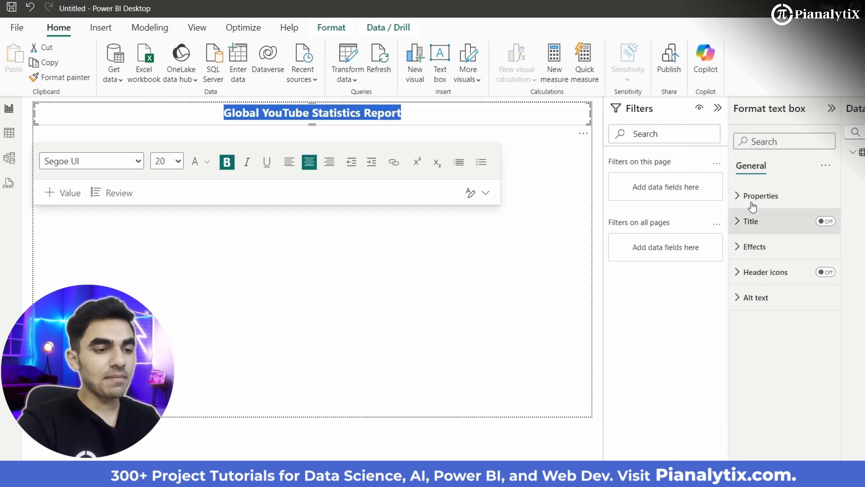
- Set the title text box's background to the custom red with hex code #D60707
click(749, 246)
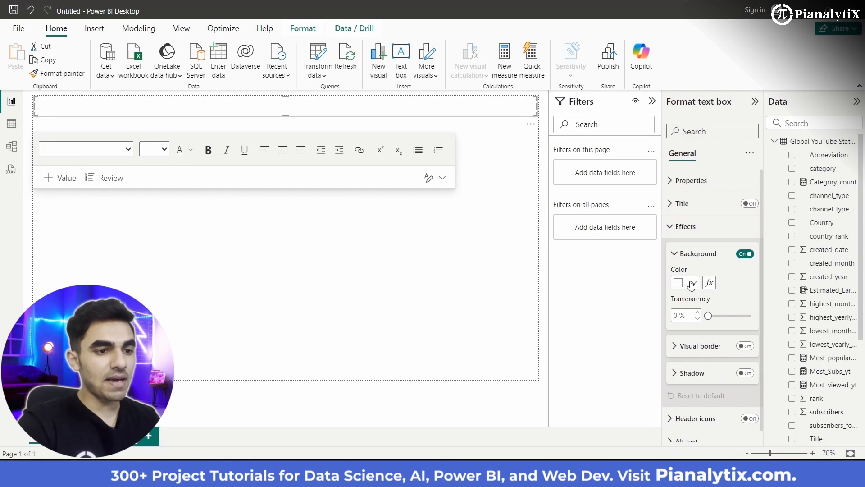
click(729, 296)
click(728, 257)
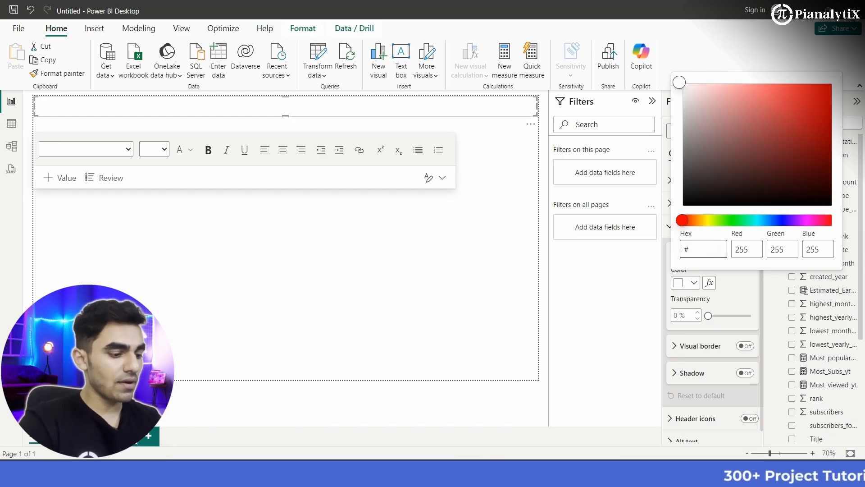
text(D6070)
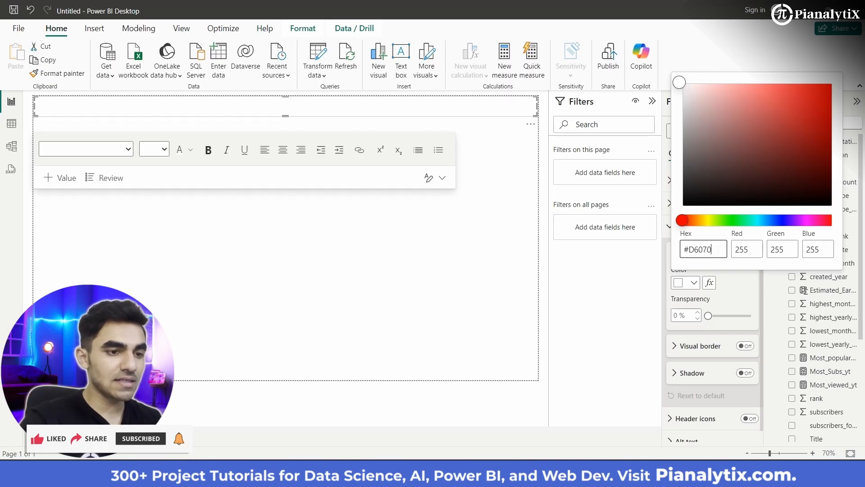
text(7)
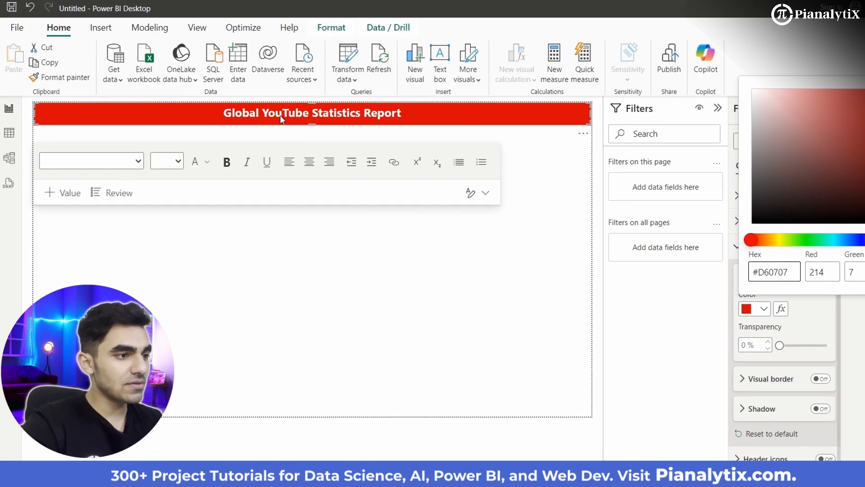
- Color the letters "You" in the title's word "YouTube" black and deselect the text box
click(282, 113)
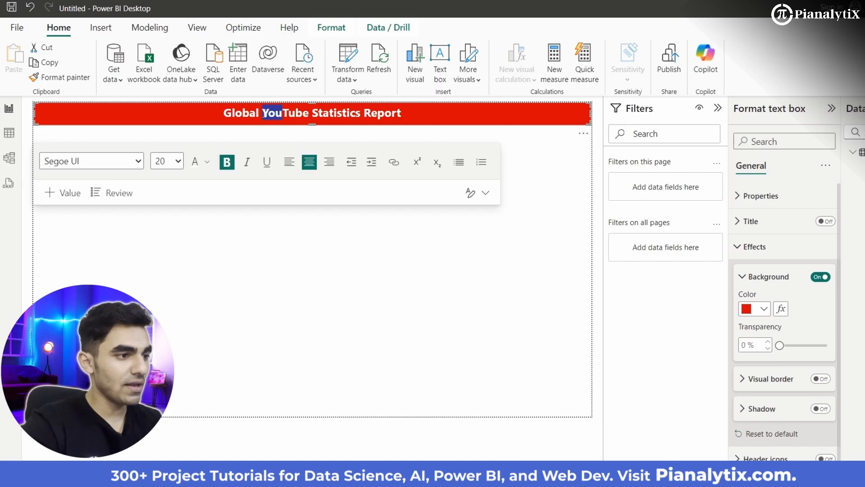
click(206, 163)
click(235, 208)
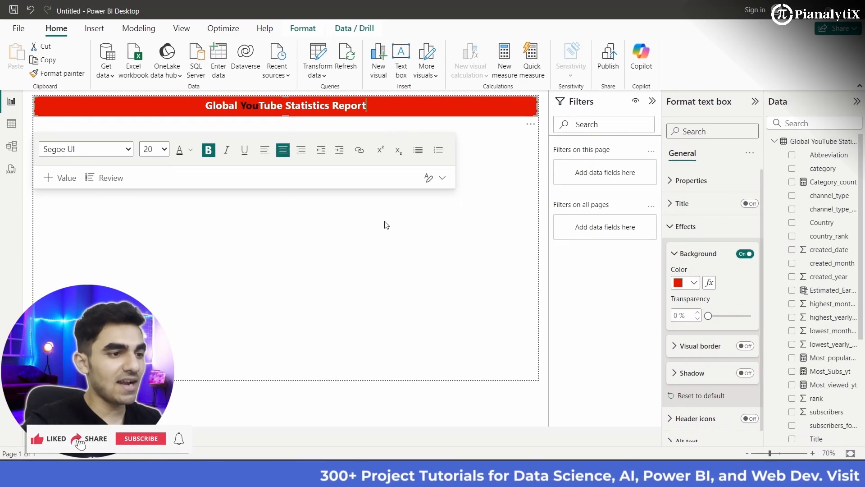
click(462, 241)
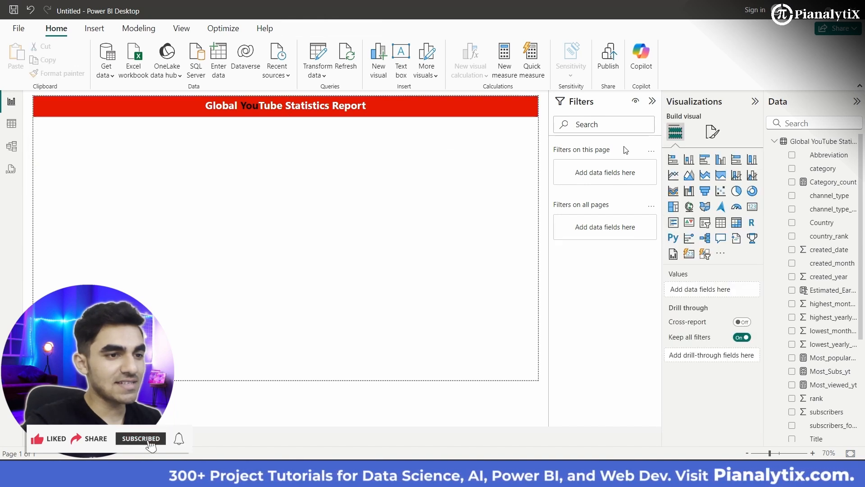
- Collapse the Filters pane and slightly reduce the height of the red title banner
click(652, 101)
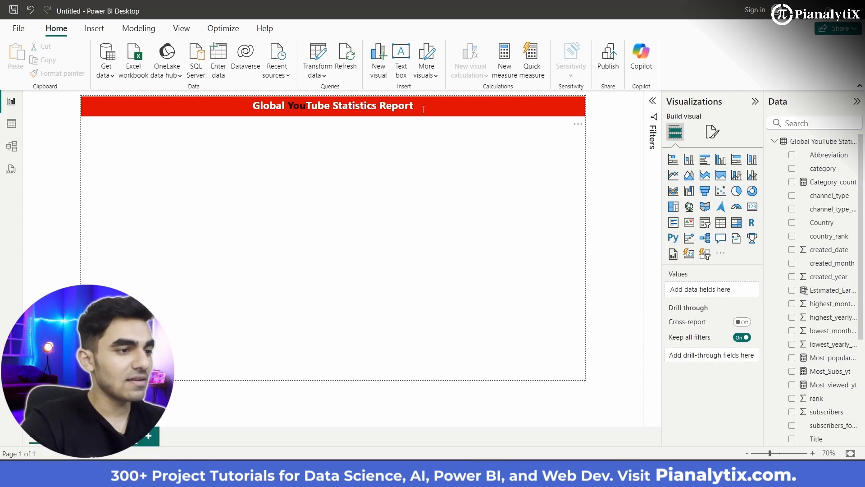
click(382, 115)
drag(334, 114, 334, 113)
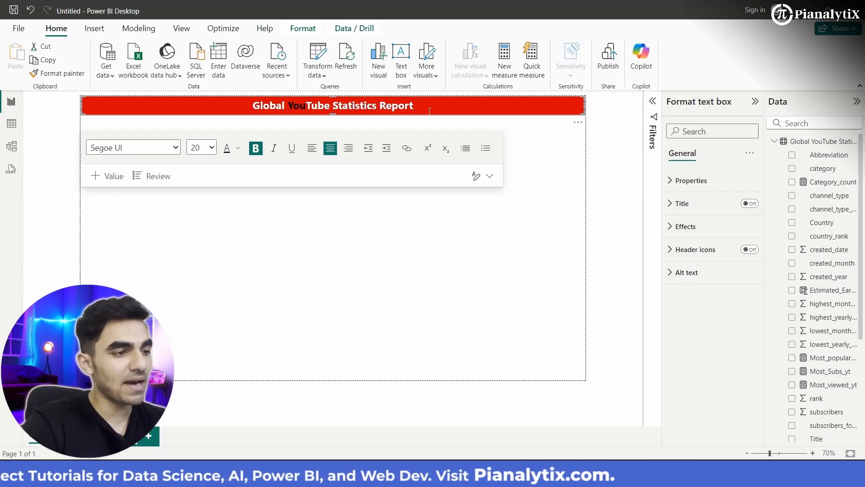
click(537, 142)
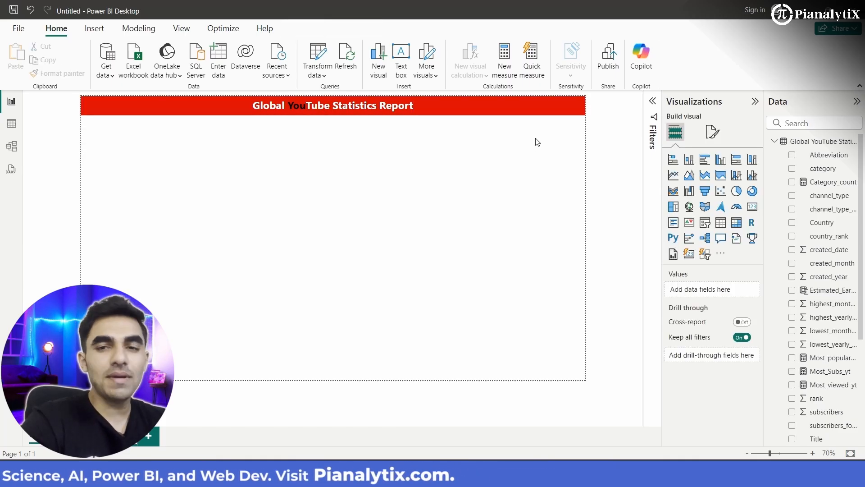
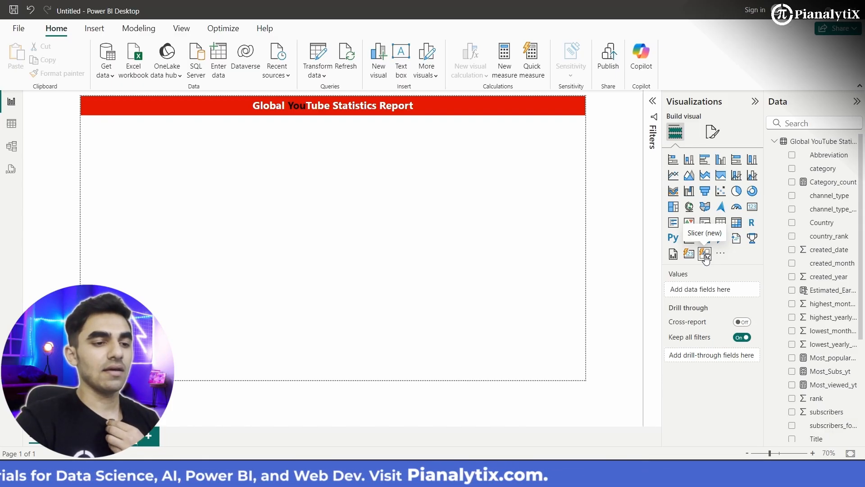
- Add a new-style slicer to the page and resize it into a tall, narrow column along the page's left edge
click(705, 255)
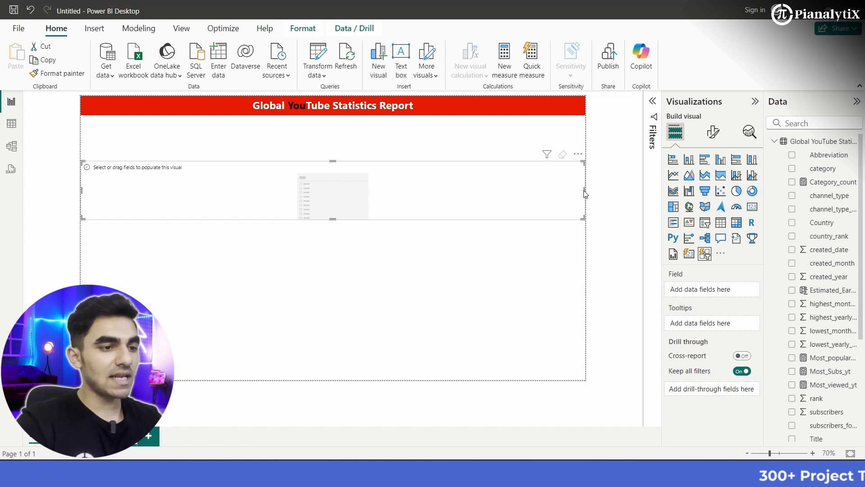
drag(584, 191, 251, 207)
drag(167, 219, 188, 358)
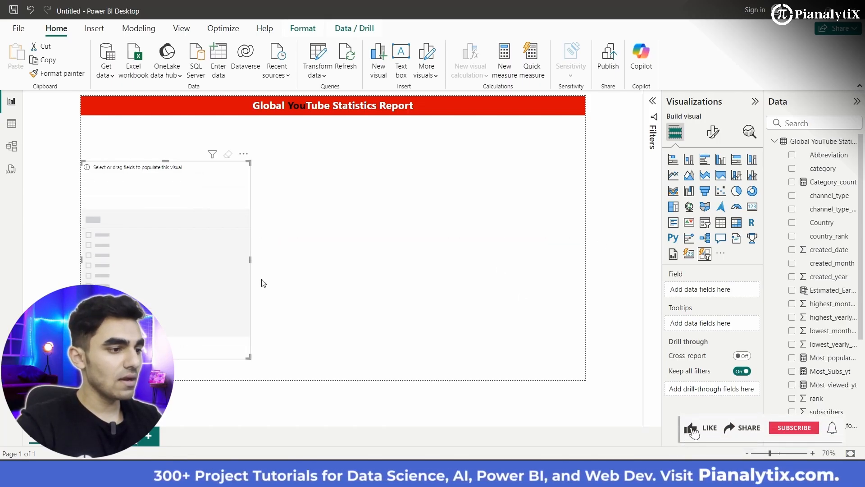
drag(250, 260, 154, 251)
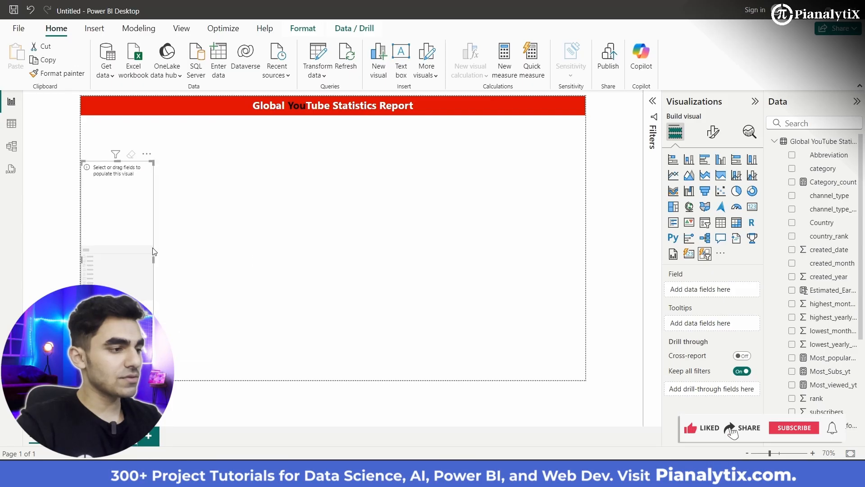
mouse_move(117, 155)
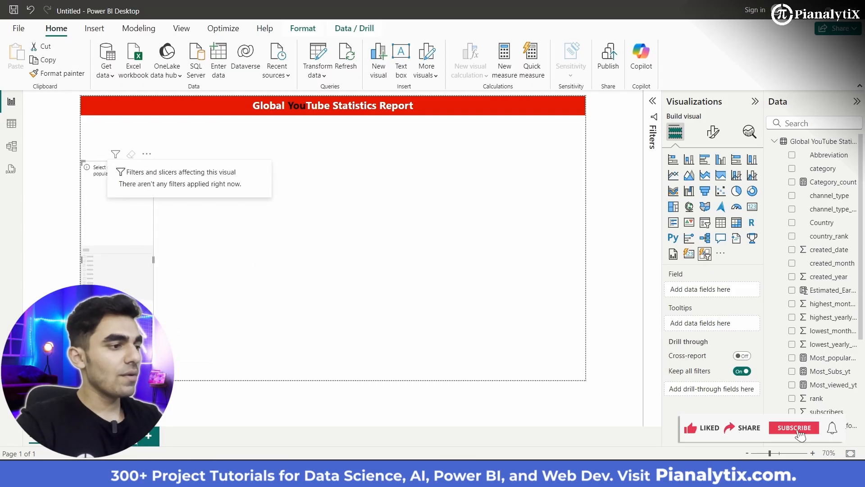
click(234, 233)
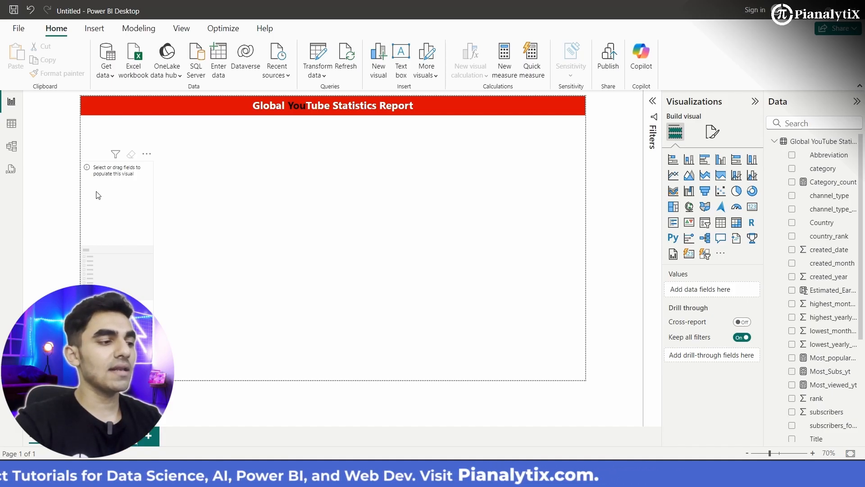
- Extend the slicer's top edge up towards the title banner and assign the Country field to it
click(137, 203)
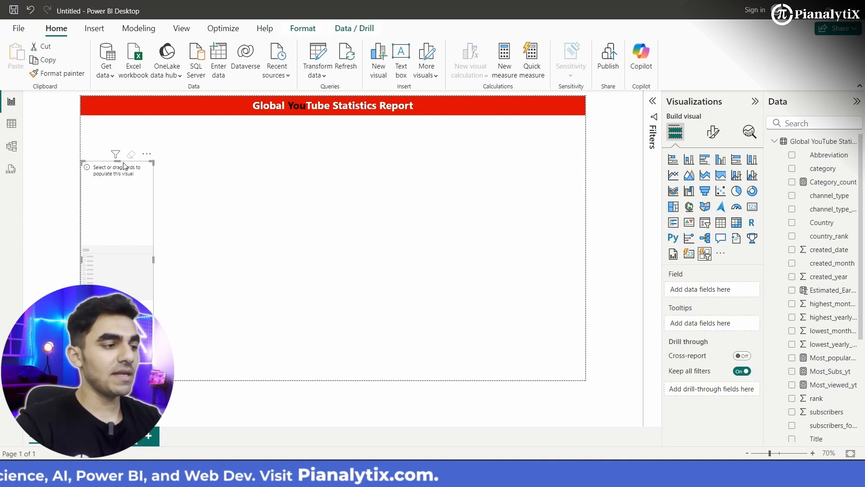
drag(117, 161, 118, 129)
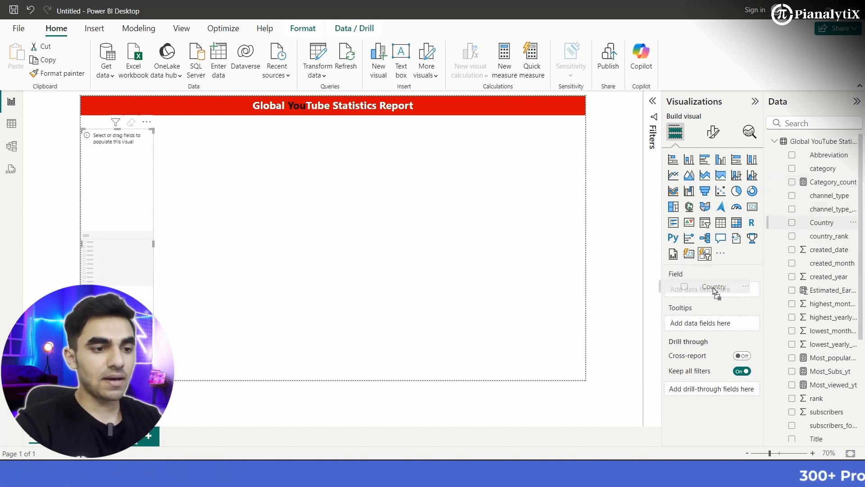
drag(715, 291, 715, 290)
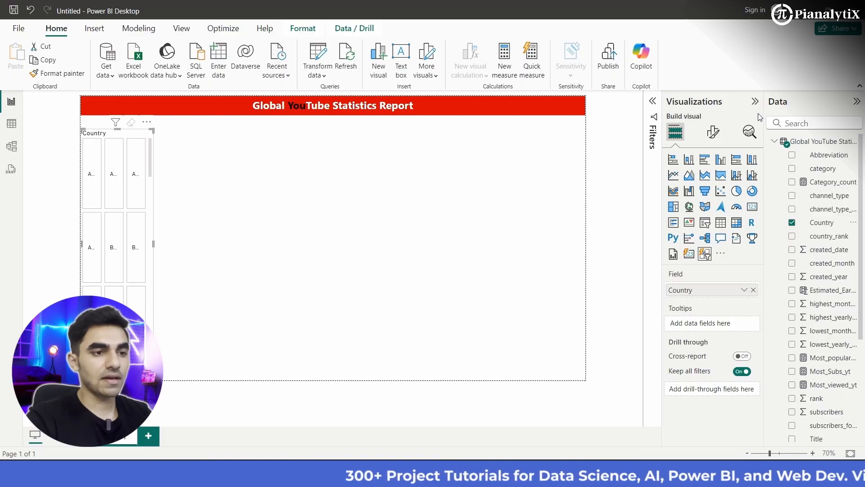
- Change the shape of the Country slicer's buttons to Rounded Rectangle
click(714, 133)
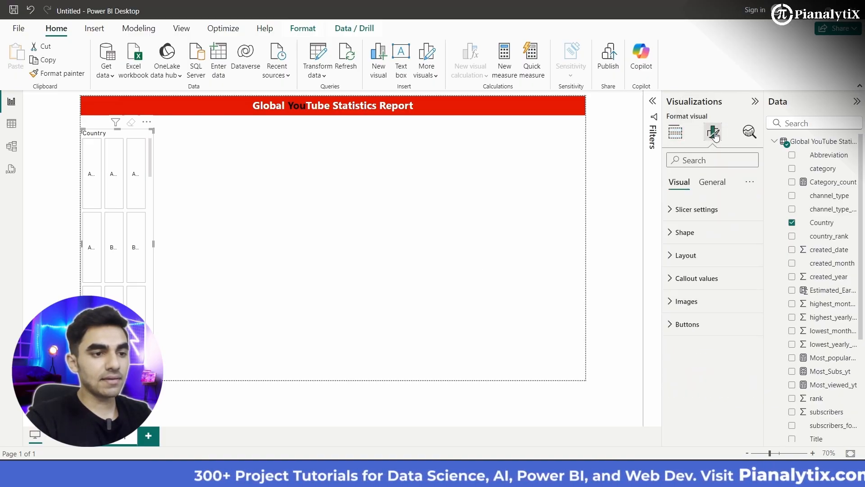
click(690, 218)
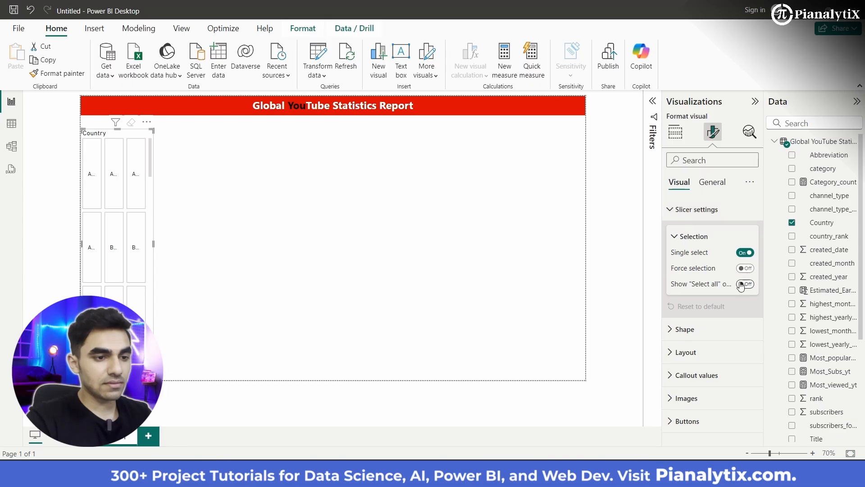
click(681, 211)
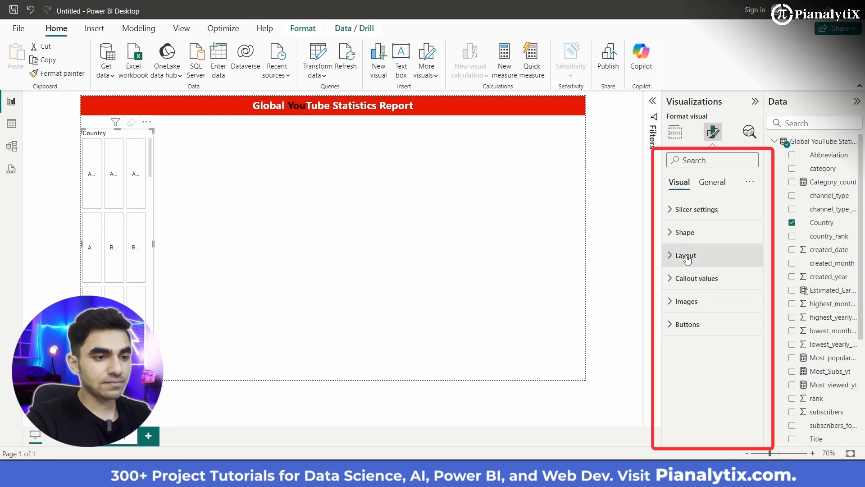
click(690, 234)
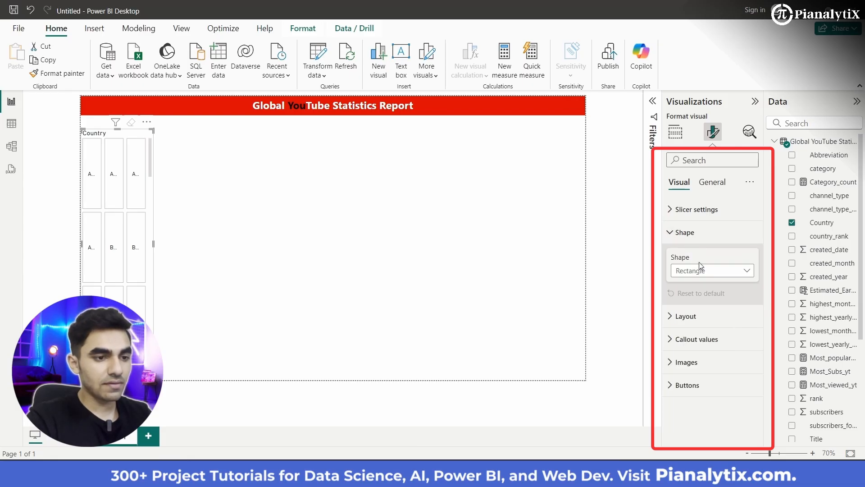
click(704, 272)
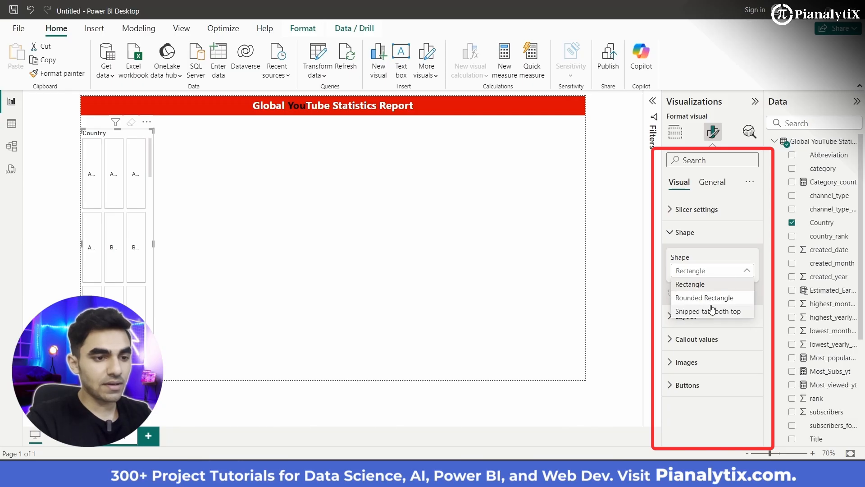
click(716, 299)
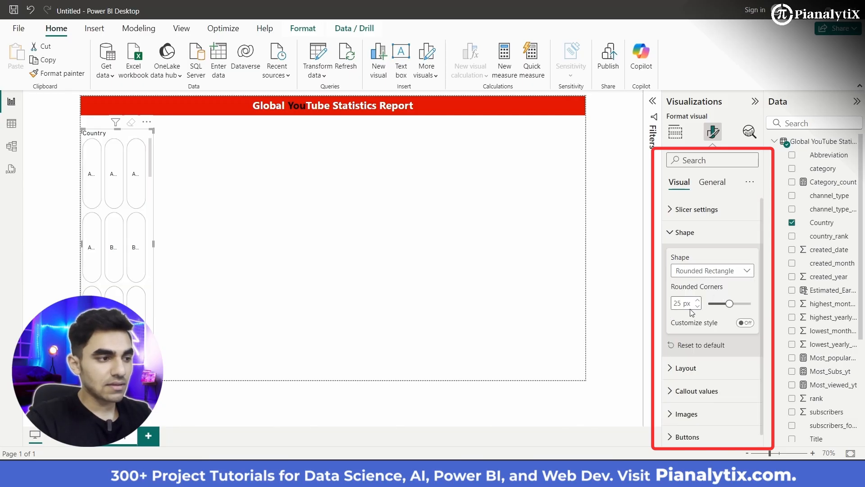
- Arrange the Country slicer's buttons in a single column with a maximum of 8 buttons shown
click(690, 370)
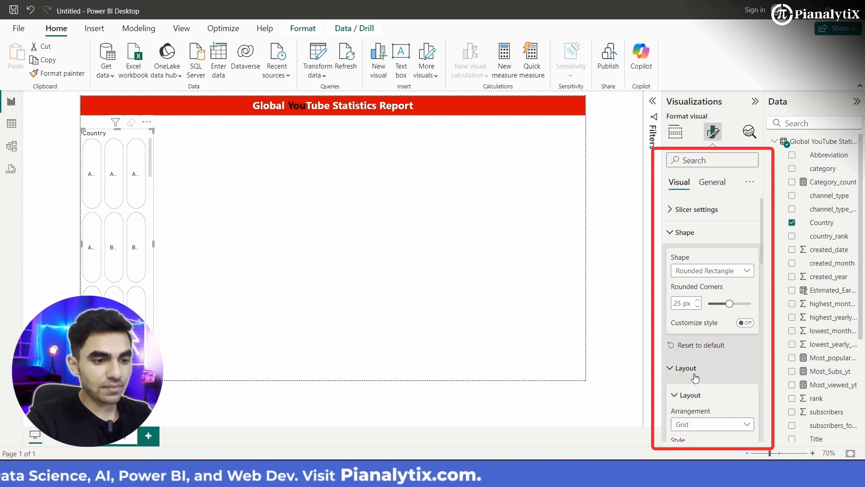
scroll(696, 377, down, 3)
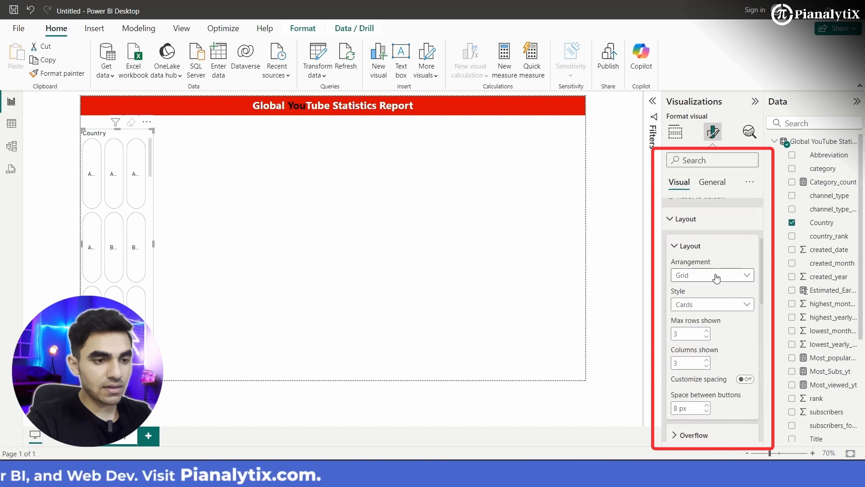
click(717, 276)
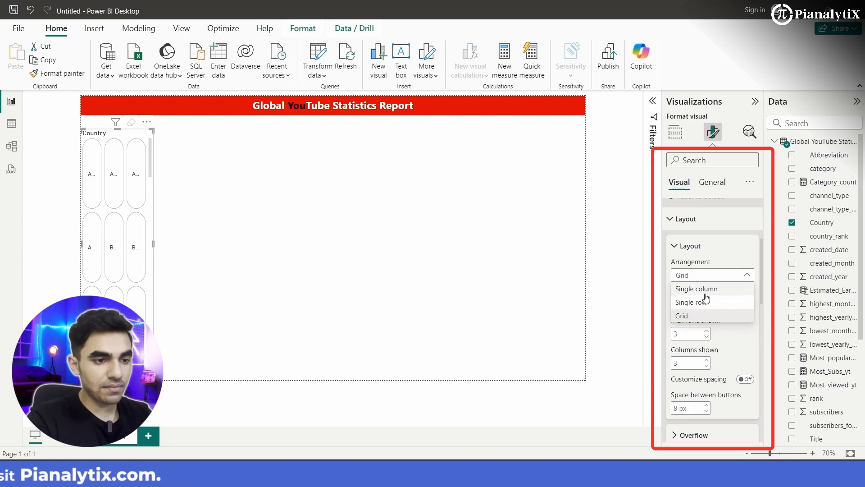
click(709, 292)
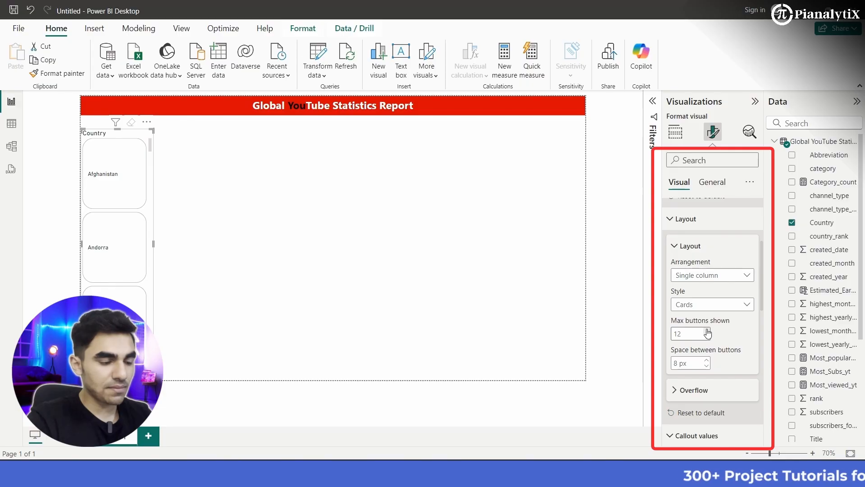
click(707, 338)
click(707, 338)
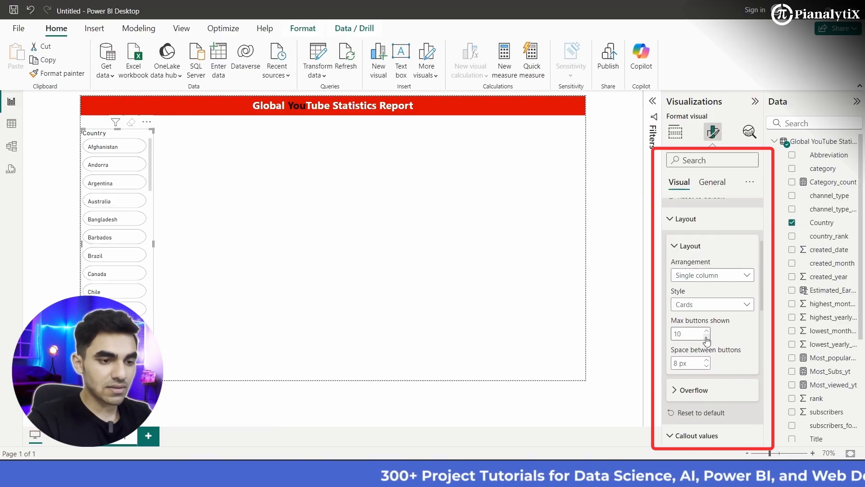
click(707, 338)
click(706, 337)
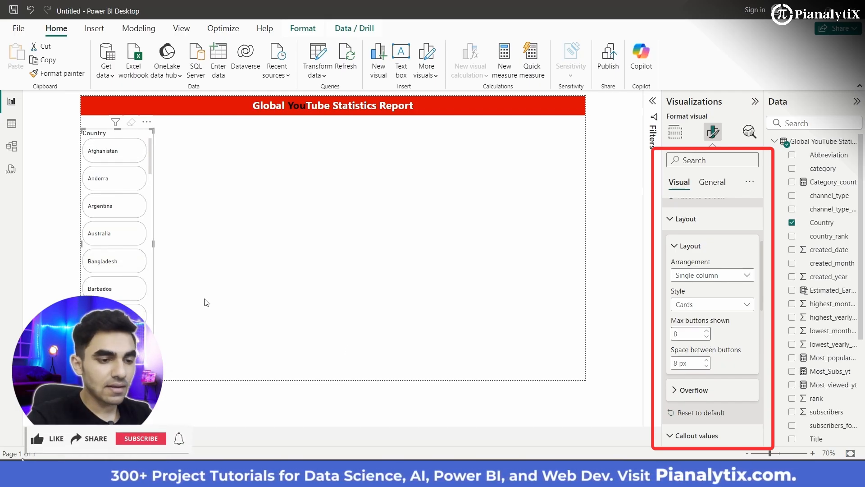
- Set the slicer's callout values to the Segoe UI Semibold font and centre them horizontally
scroll(678, 380, down, 3)
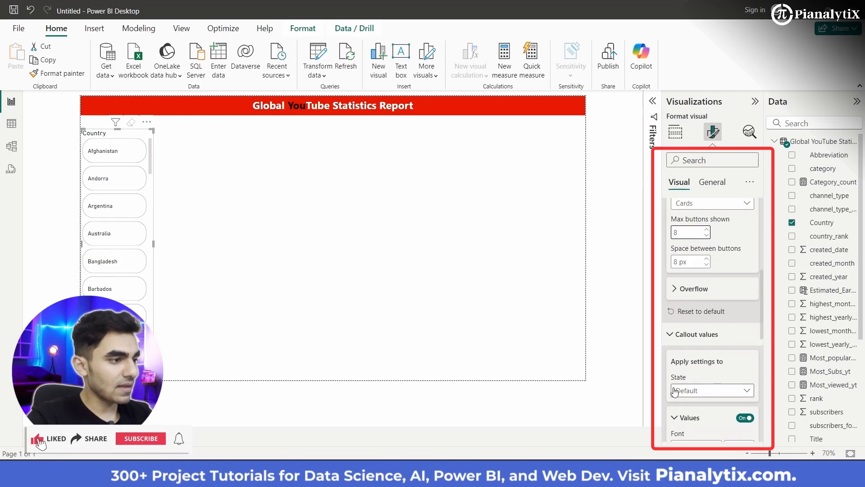
scroll(724, 375, down, 5)
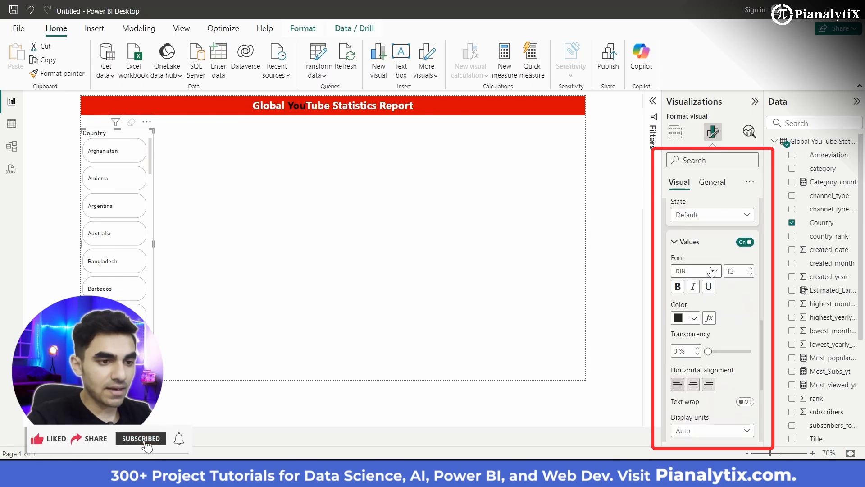
click(712, 271)
scroll(698, 224, down, 3)
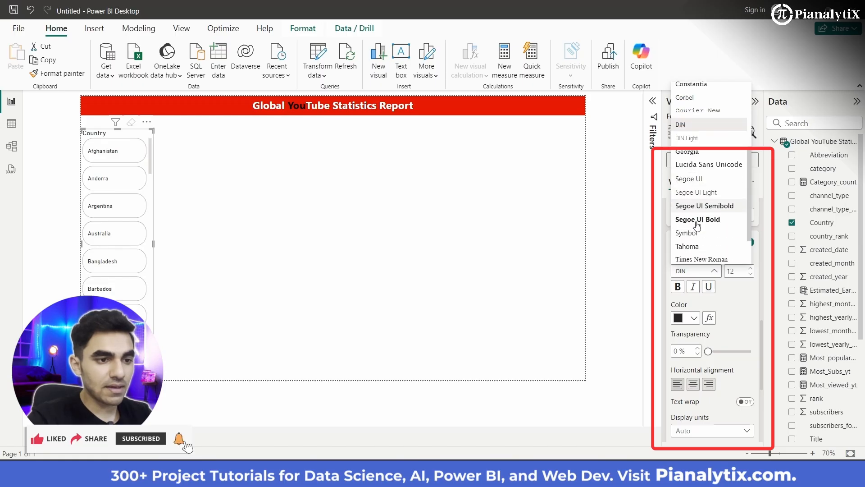
click(709, 207)
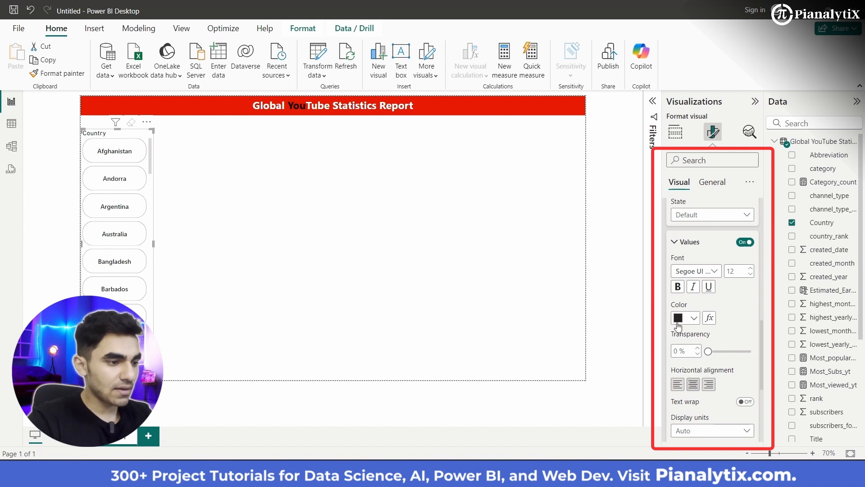
scroll(717, 383, down, 3)
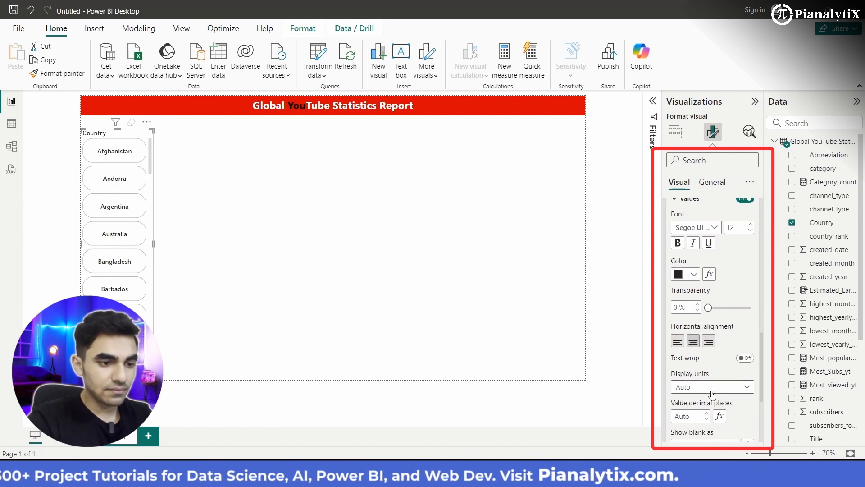
scroll(713, 396, down, 1)
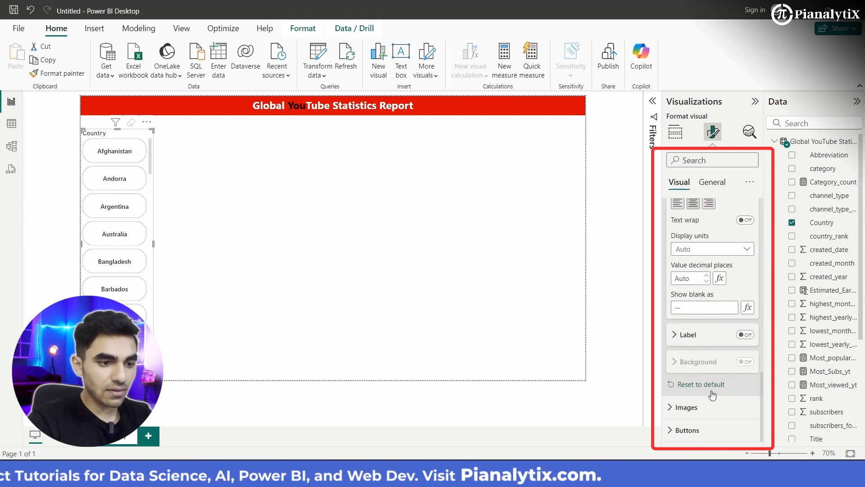
click(697, 334)
click(698, 335)
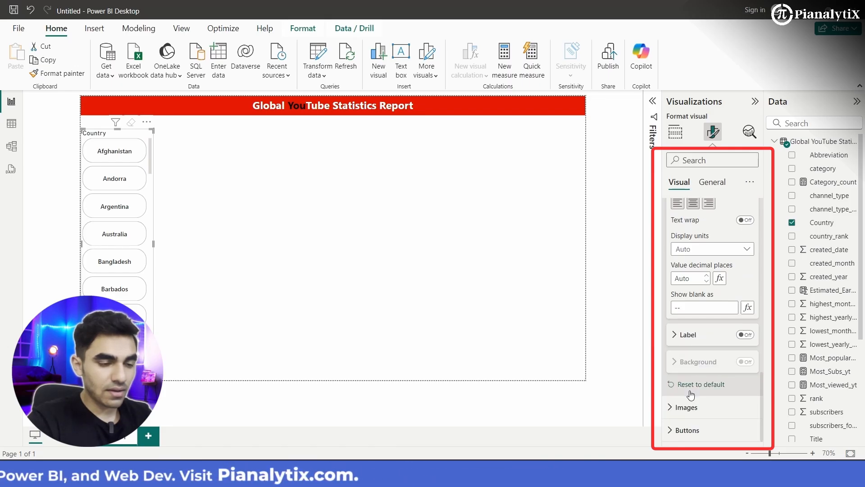
scroll(691, 393, down, 5)
scroll(690, 392, up, 10)
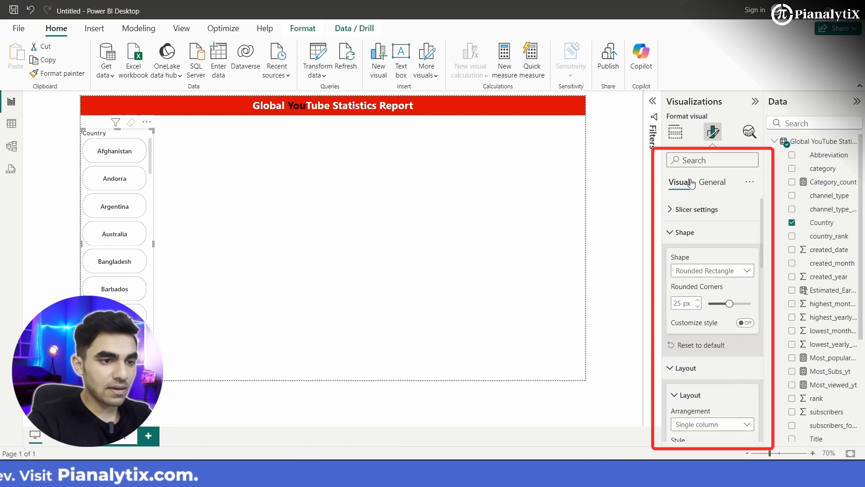
- Format the slicer's Country title as centred Segoe UI Semibold text on the banner's red background
click(711, 183)
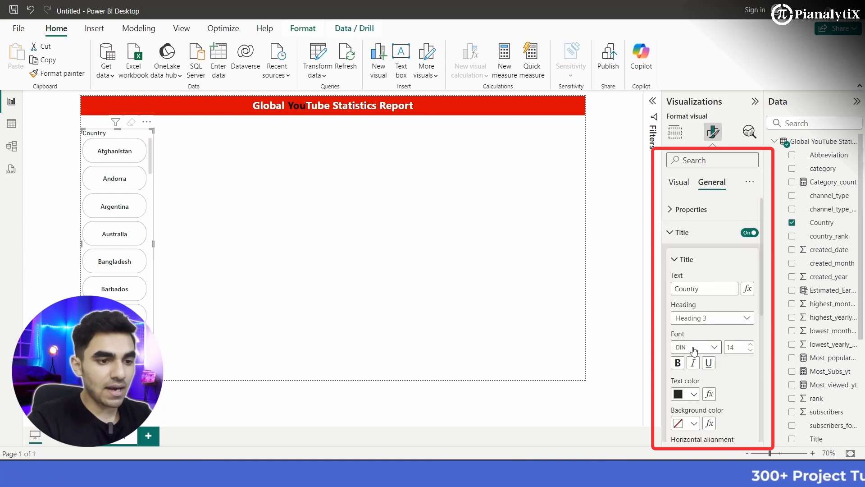
scroll(694, 351, down, 2)
click(714, 264)
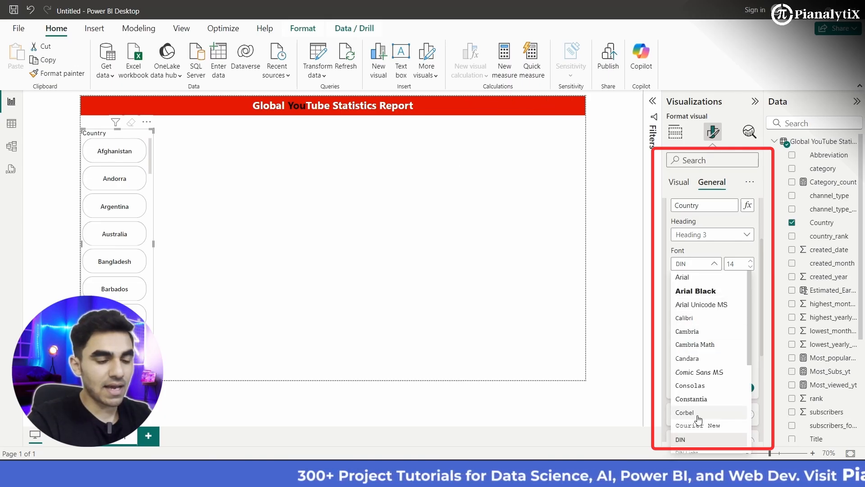
scroll(696, 384, down, 3)
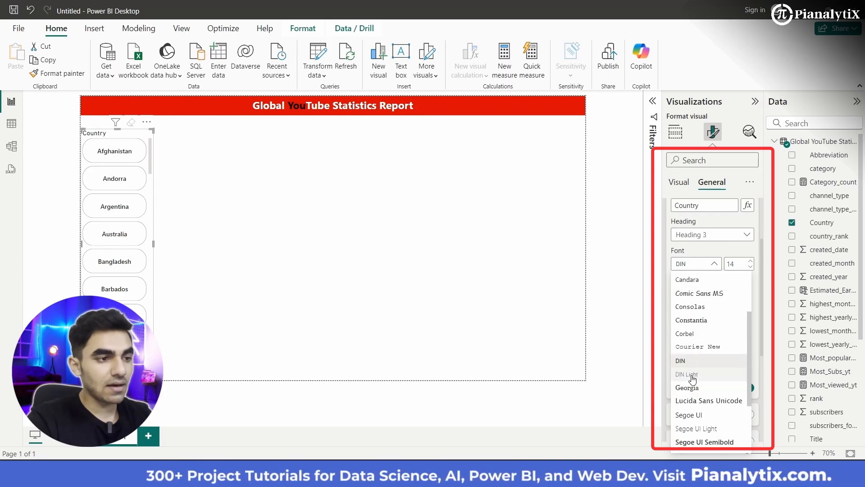
scroll(693, 366, down, 2)
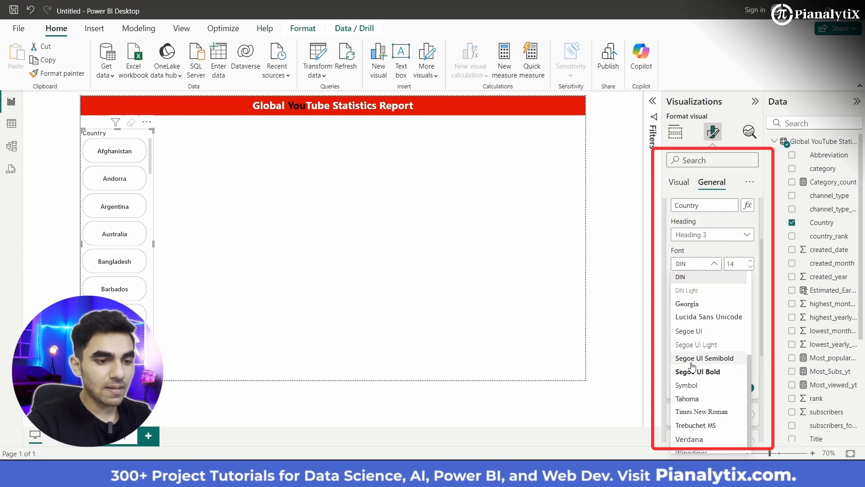
click(718, 363)
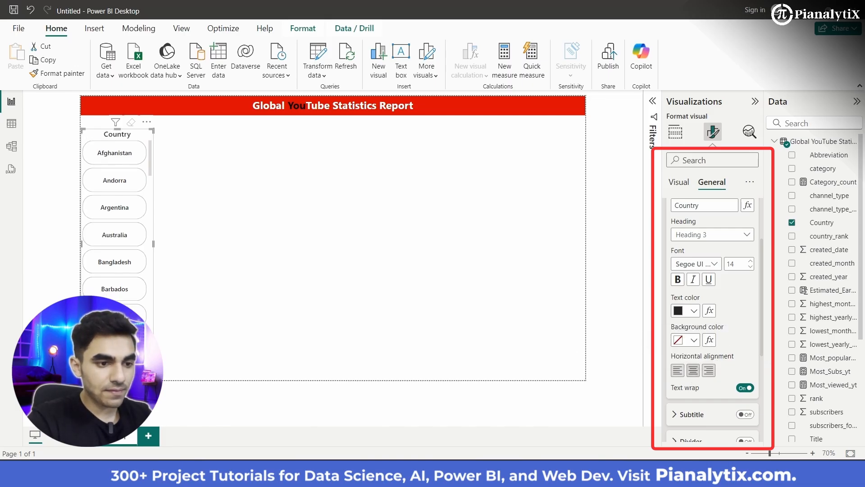
click(695, 340)
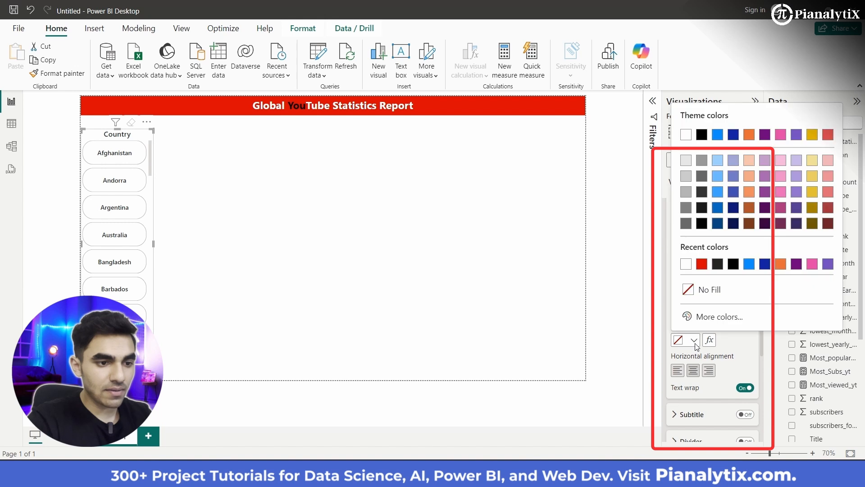
click(701, 264)
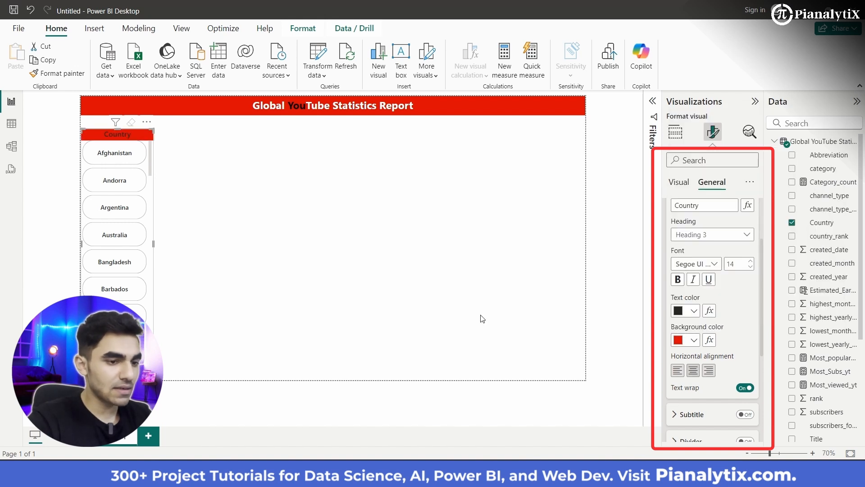
- Make the slicer's Country title text white and set its font to Segoe UI Bold
scroll(696, 364, up, 2)
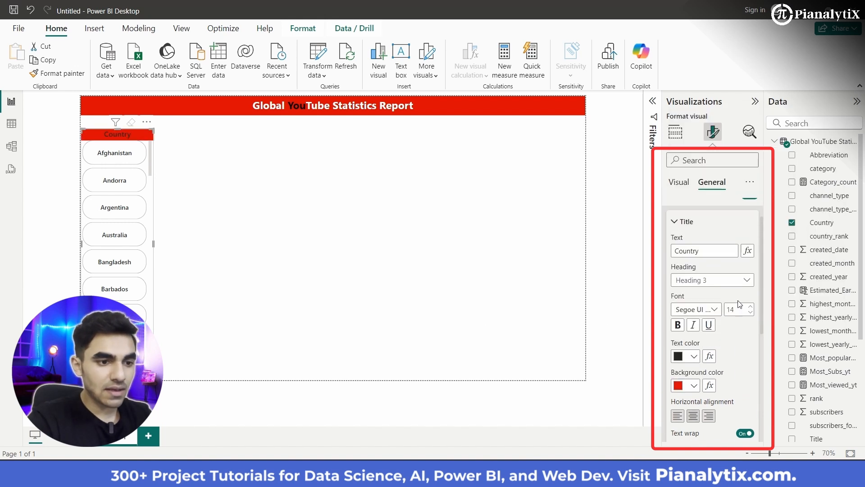
click(691, 361)
click(685, 182)
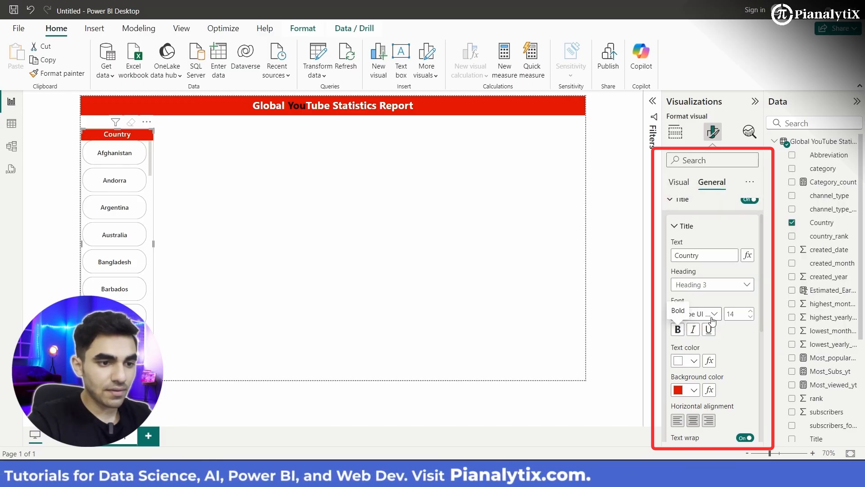
click(697, 314)
click(721, 229)
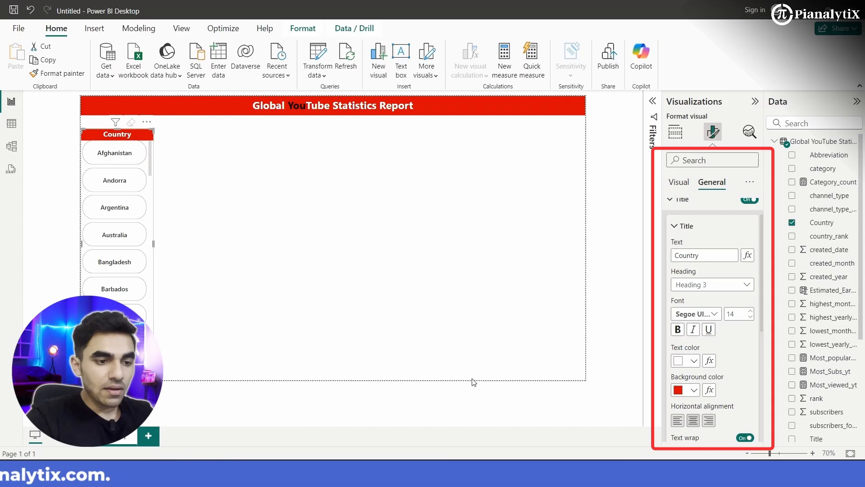
click(678, 228)
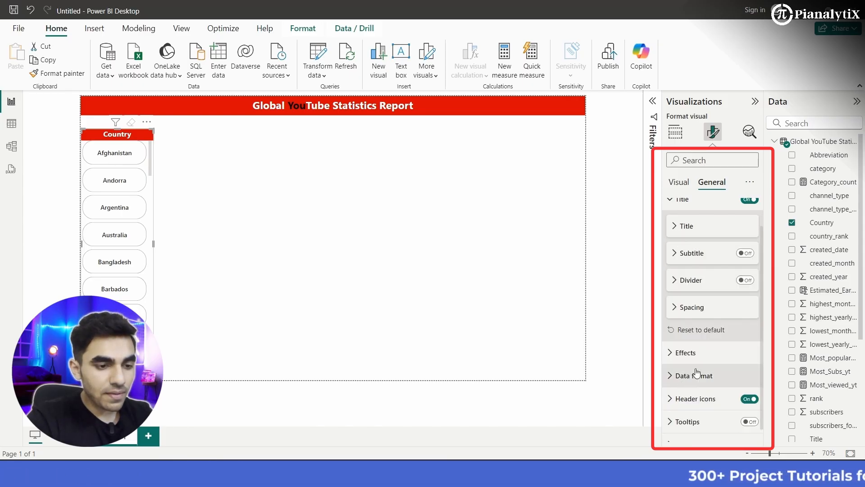
- Look through the slicer's Effects options, including background, visual border and shadow
scroll(696, 374, down, 1)
click(678, 338)
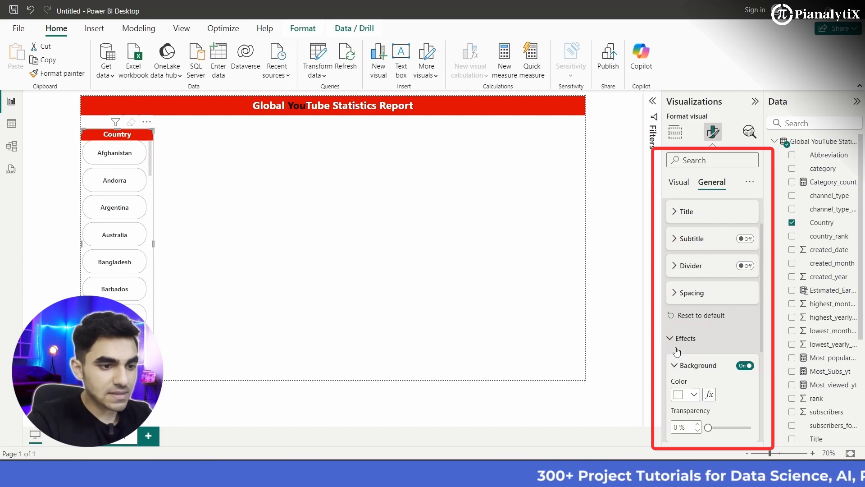
scroll(699, 387, down, 5)
scroll(699, 387, down, 2)
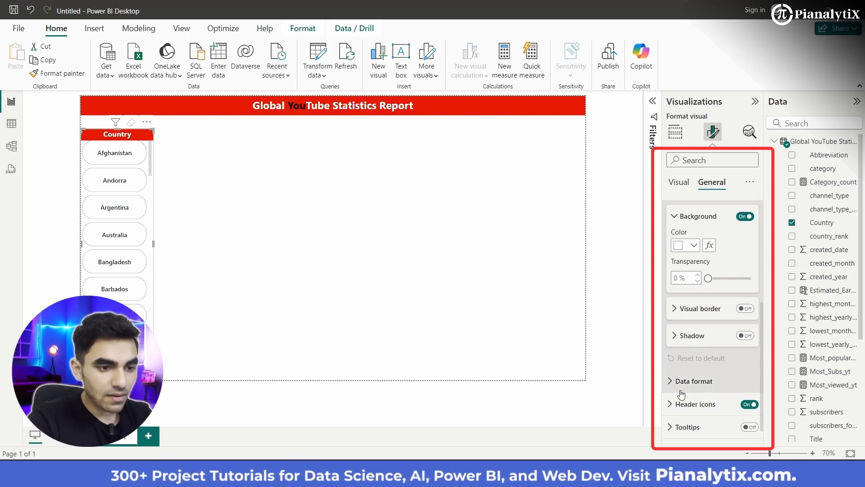
scroll(691, 338, down, 1)
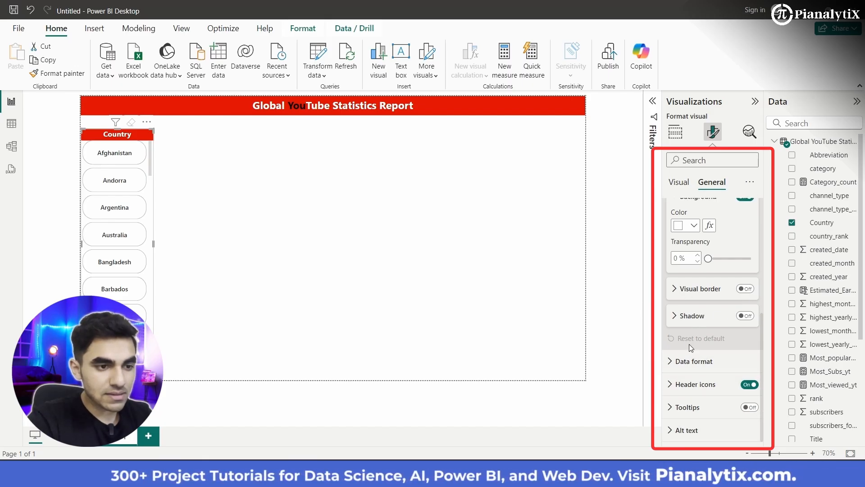
scroll(688, 344, up, 5)
scroll(688, 345, up, 3)
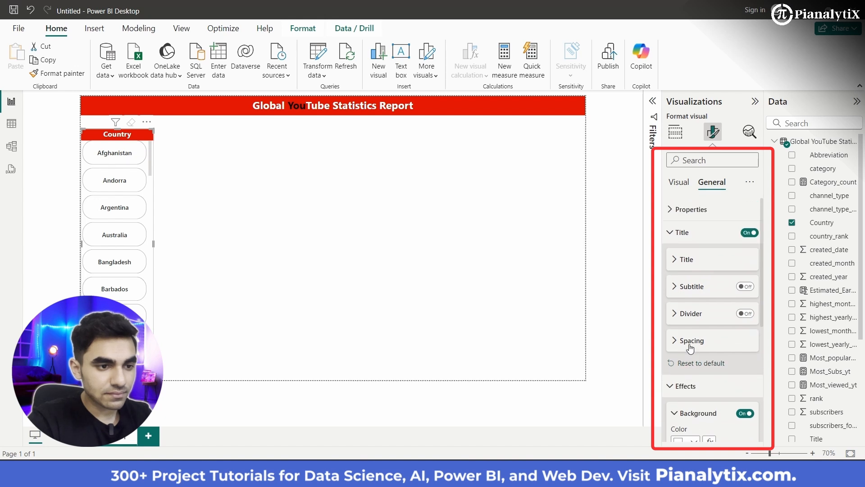
click(672, 238)
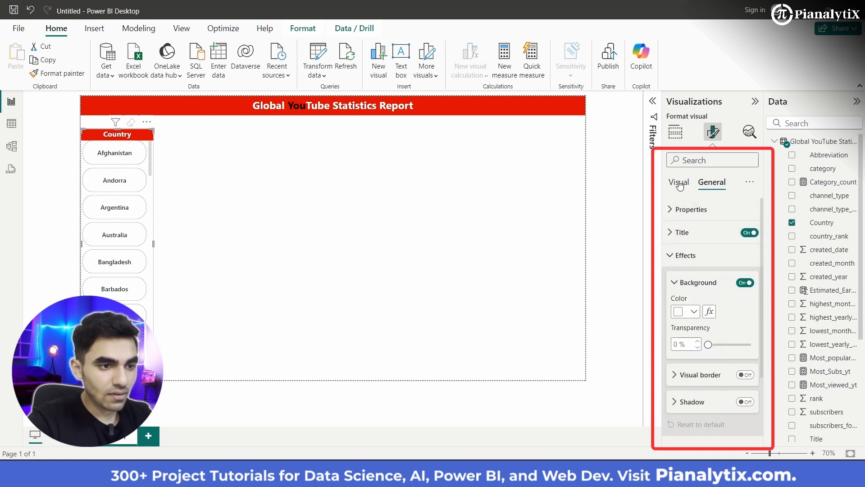
- Review the slicer's Shape, Layout and Callout values settings
click(680, 183)
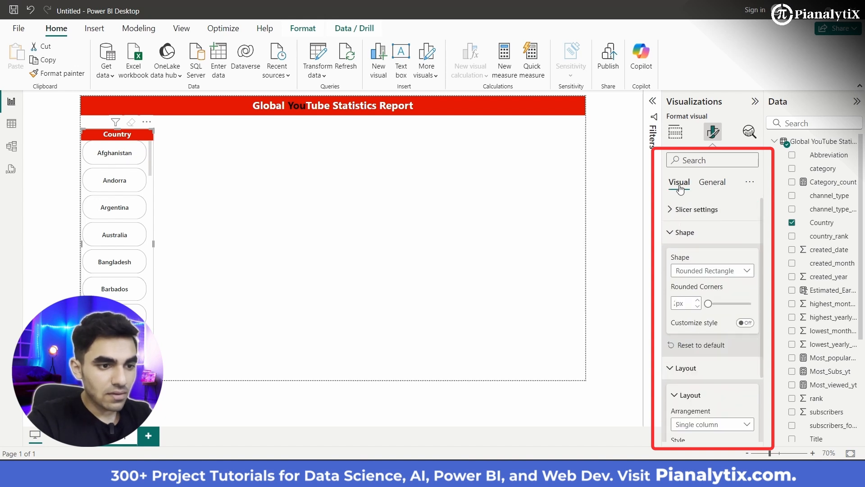
click(685, 236)
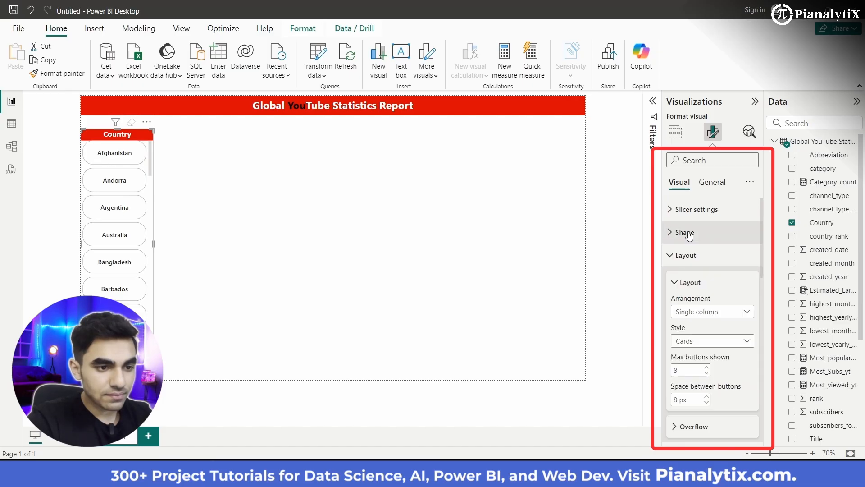
click(690, 236)
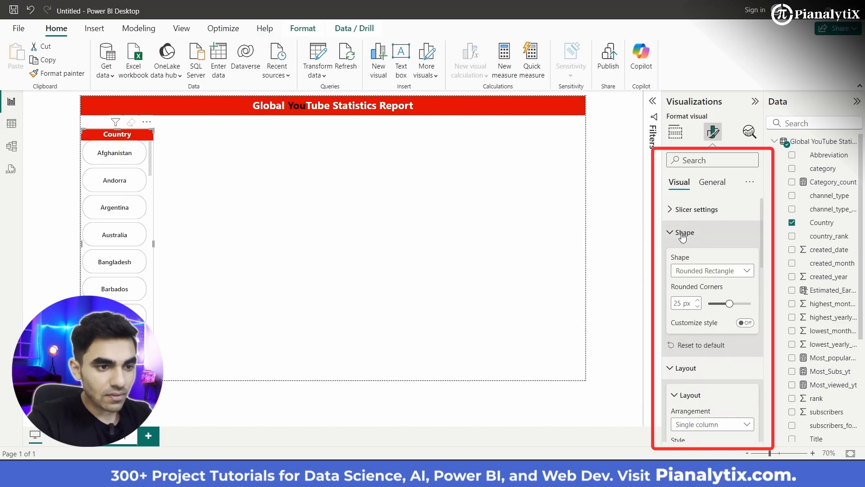
click(683, 234)
scroll(685, 243, down, 1)
click(692, 260)
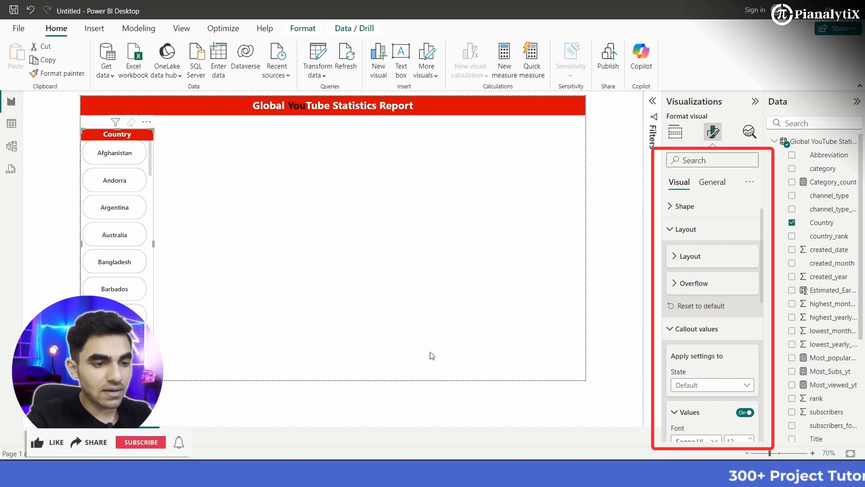
scroll(710, 377, down, 3)
scroll(710, 378, up, 4)
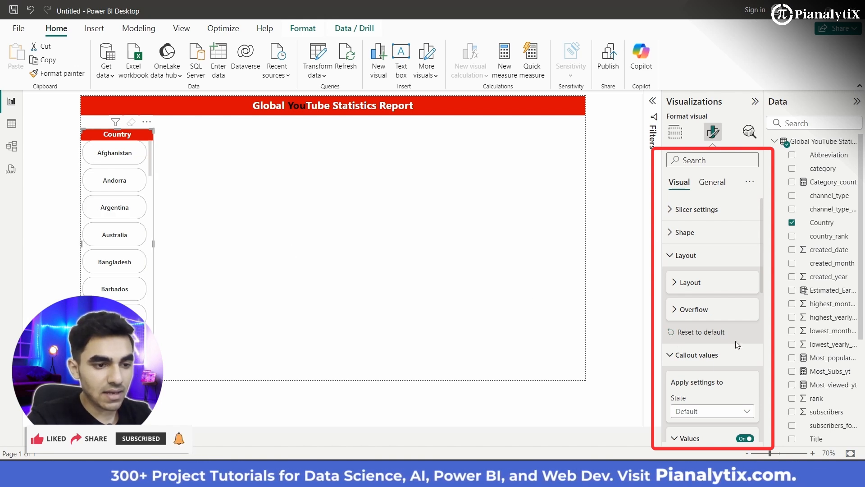
scroll(693, 369, down, 4)
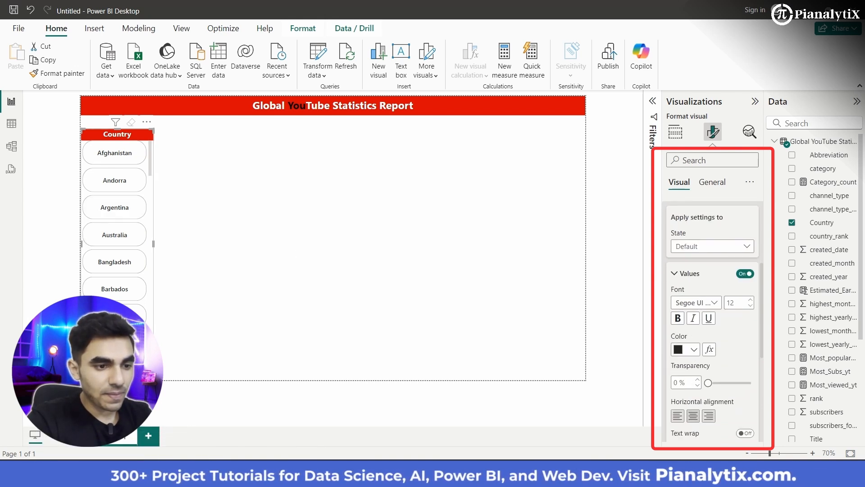
scroll(693, 369, down, 5)
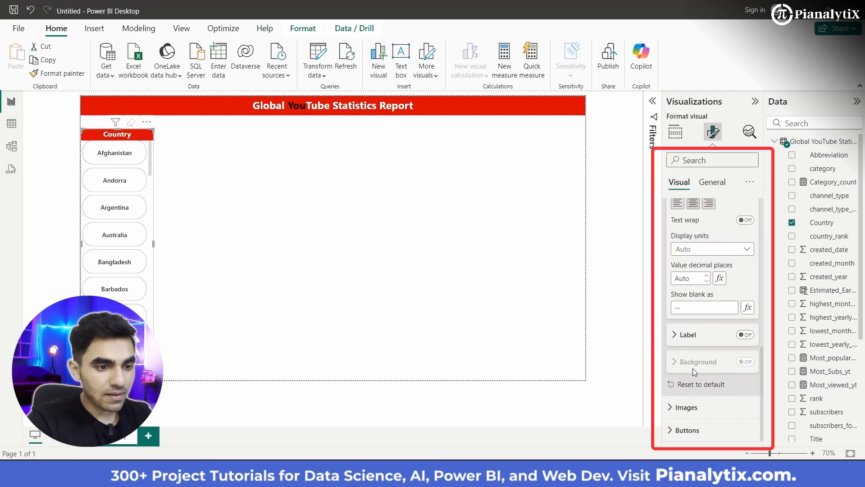
scroll(694, 369, up, 6)
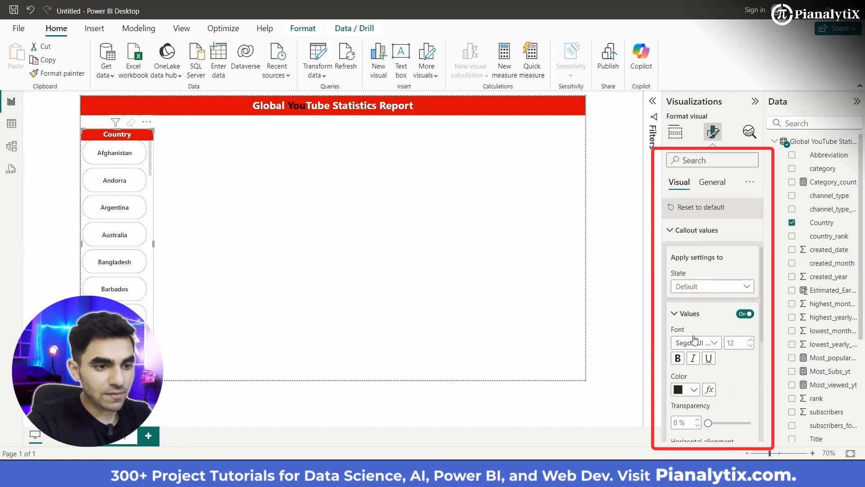
- Try the Segoe UI Bold font on the slicer's callout values, and switch back to Segoe UI Semibold
scroll(716, 363, down, 3)
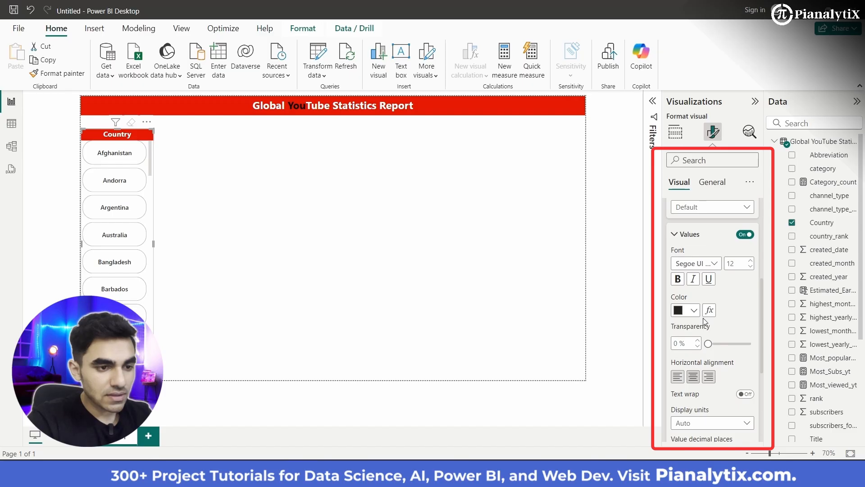
click(715, 264)
click(700, 376)
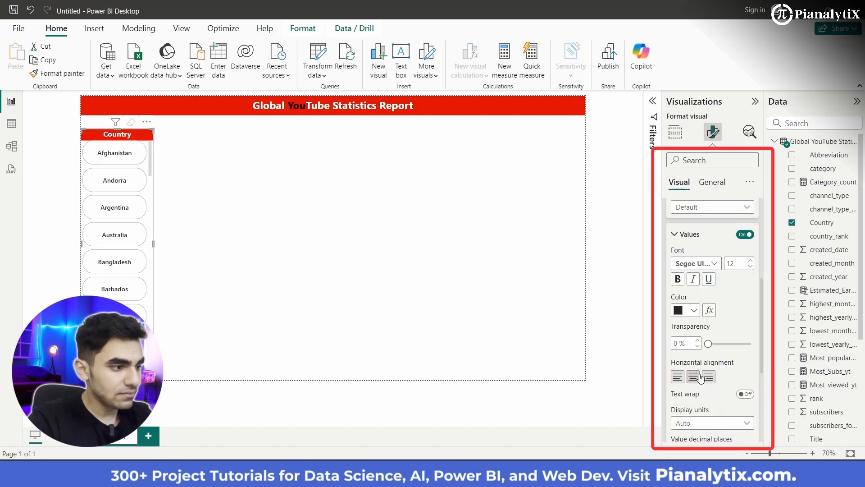
click(716, 264)
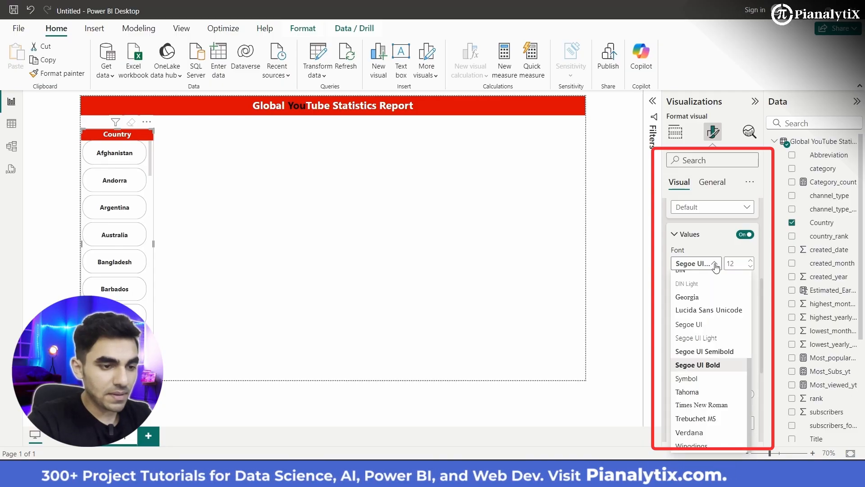
click(710, 351)
- Color the slicer's callout values in the banner's red
click(692, 311)
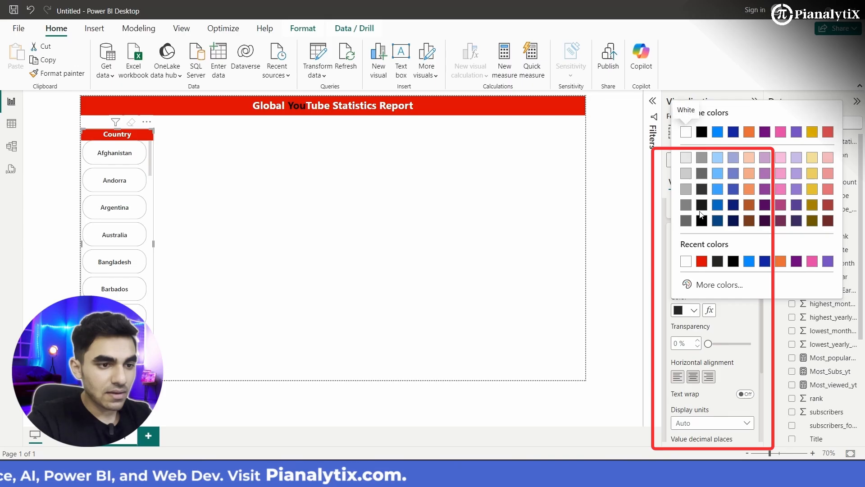
click(702, 262)
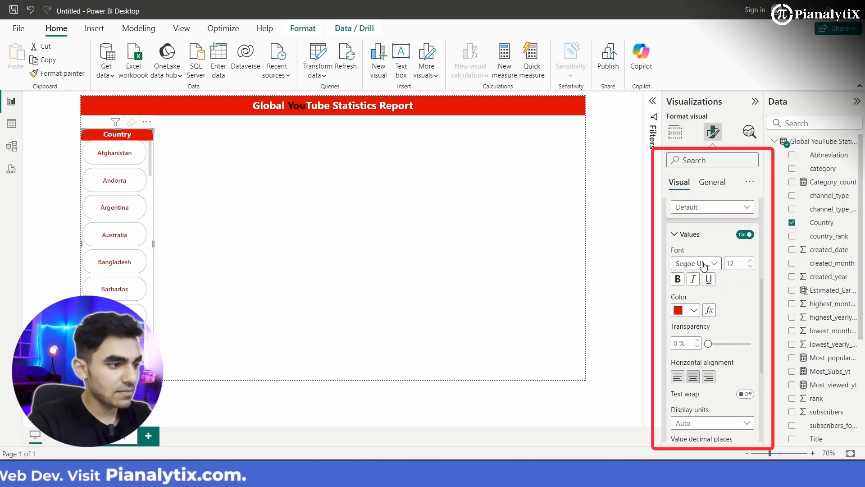
scroll(703, 361, down, 2)
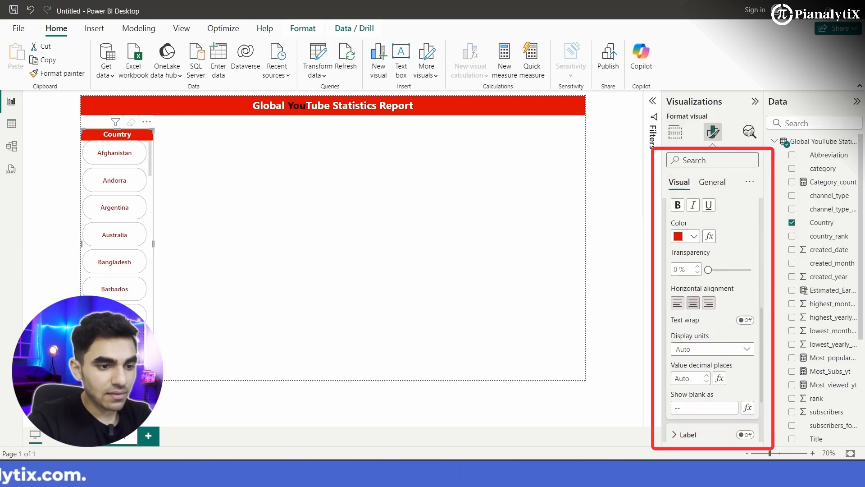
scroll(702, 365, up, 4)
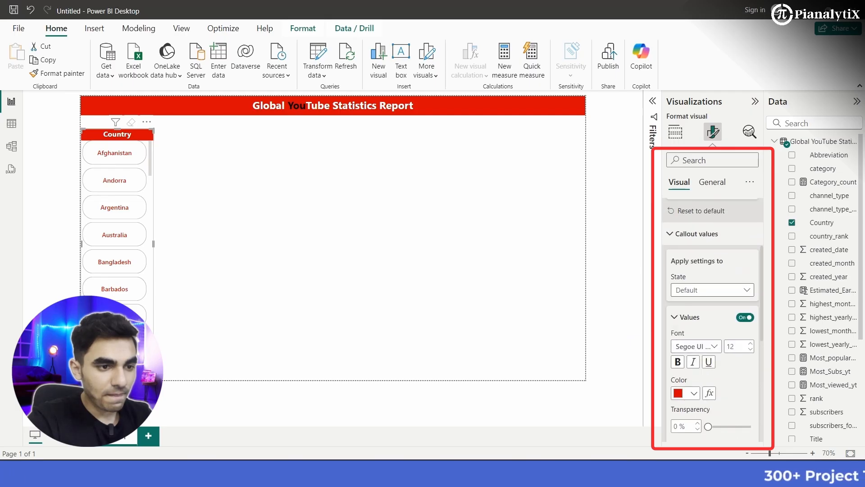
- Examine the slicer's Overflow settings and the Label options of its callout values
scroll(685, 307, up, 3)
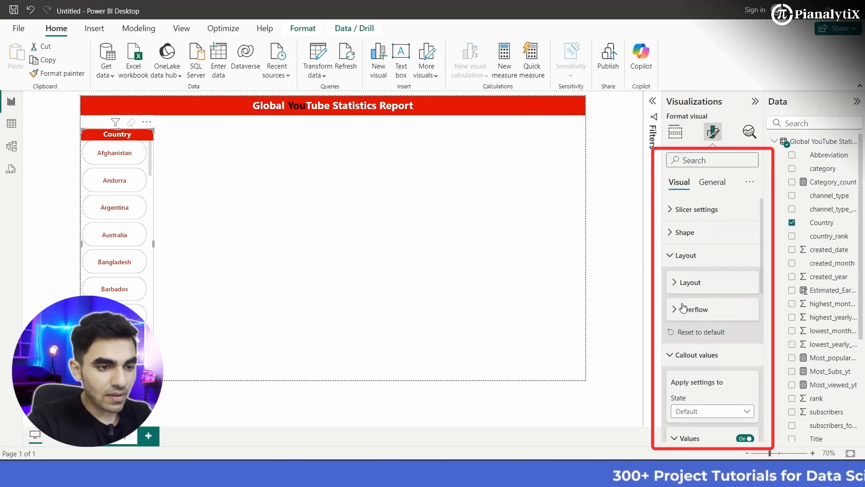
click(683, 309)
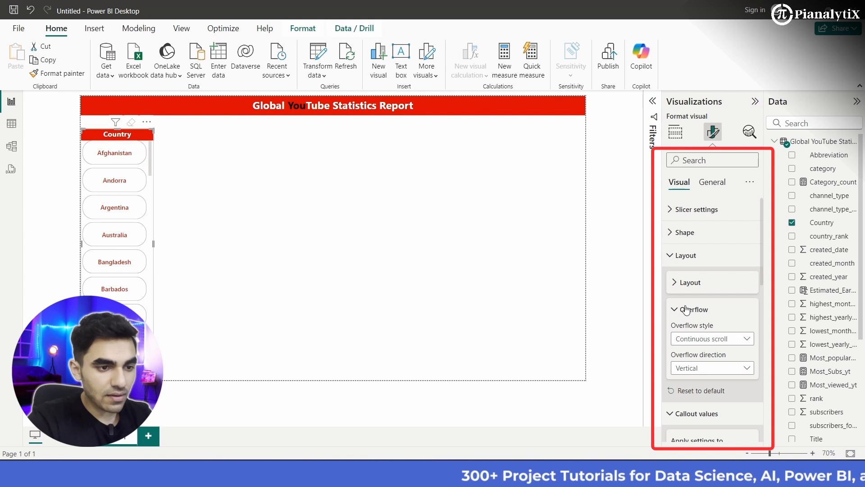
click(686, 309)
scroll(685, 309, down, 6)
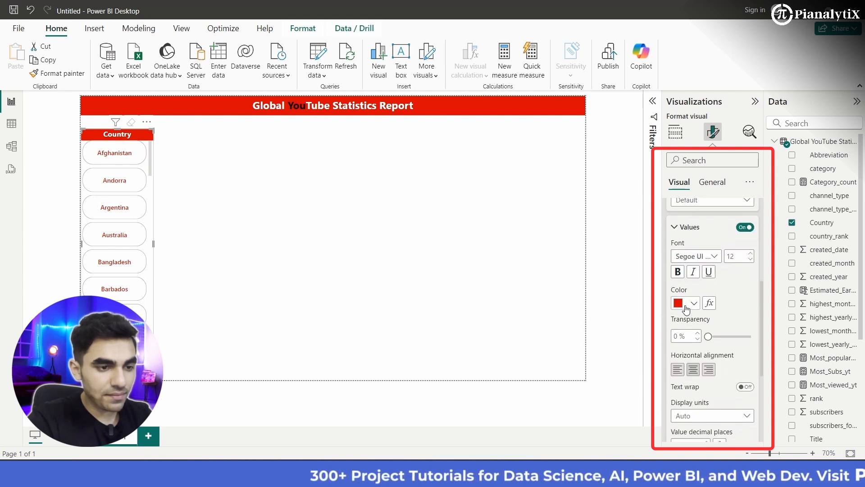
scroll(686, 309, down, 3)
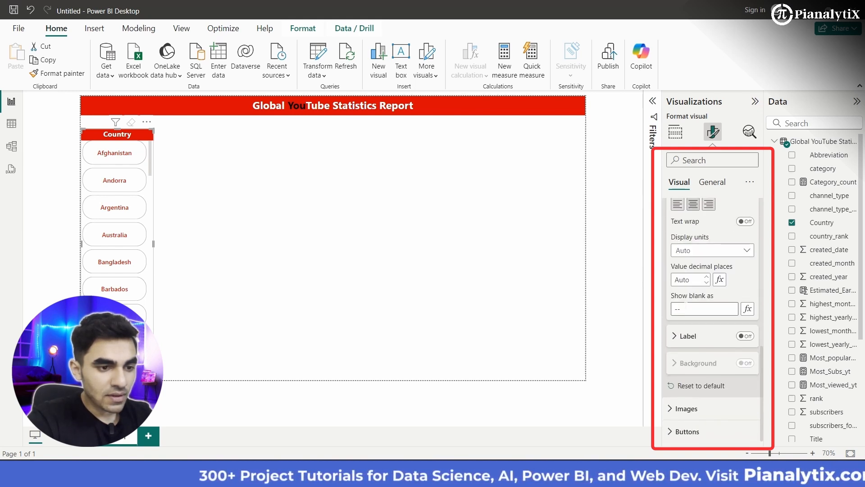
click(687, 335)
click(687, 336)
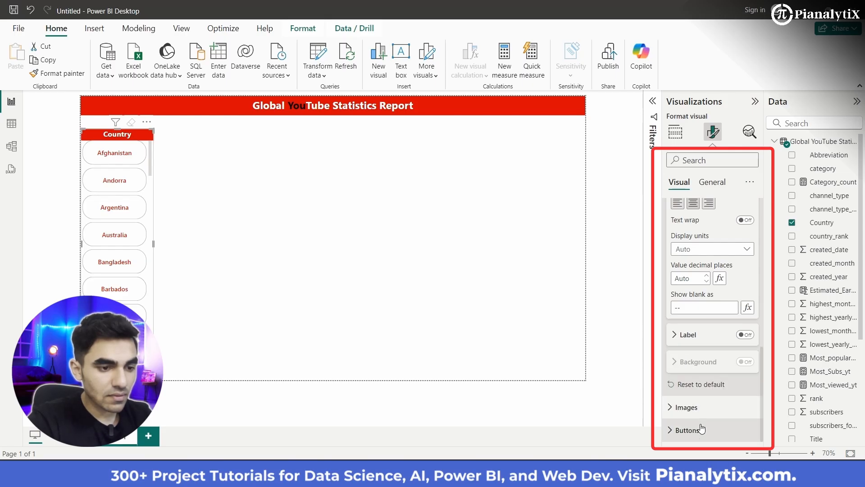
- Give the Country slicer's buttons a black border with a width of 1 px
scroll(701, 427, down, 4)
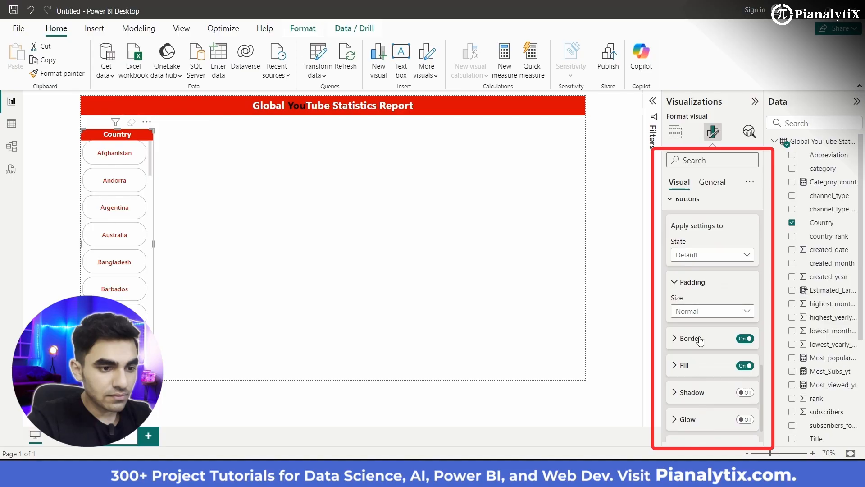
click(698, 347)
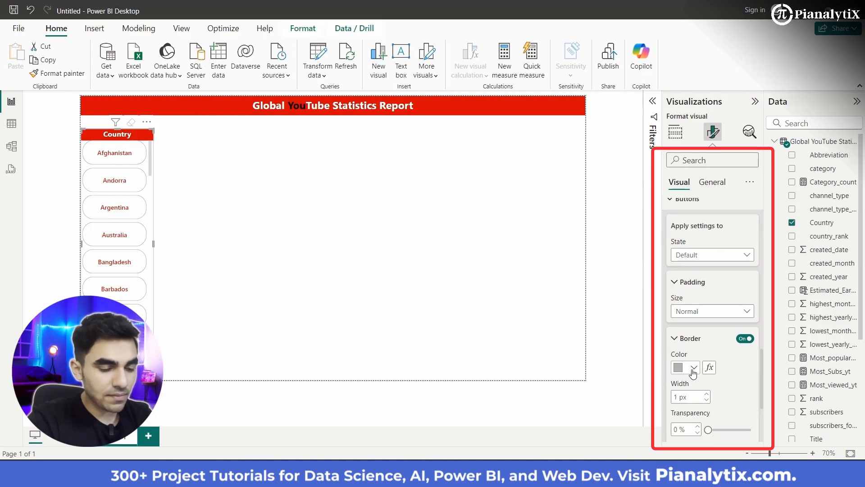
click(694, 369)
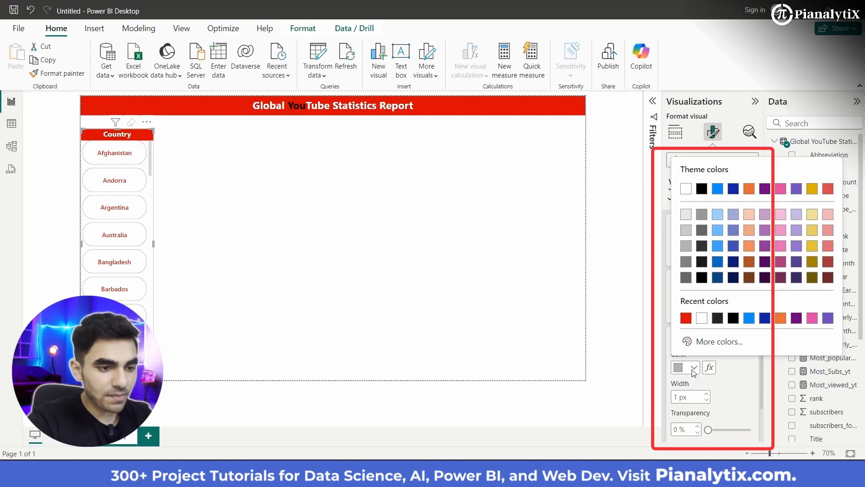
click(701, 277)
scroll(726, 393, down, 3)
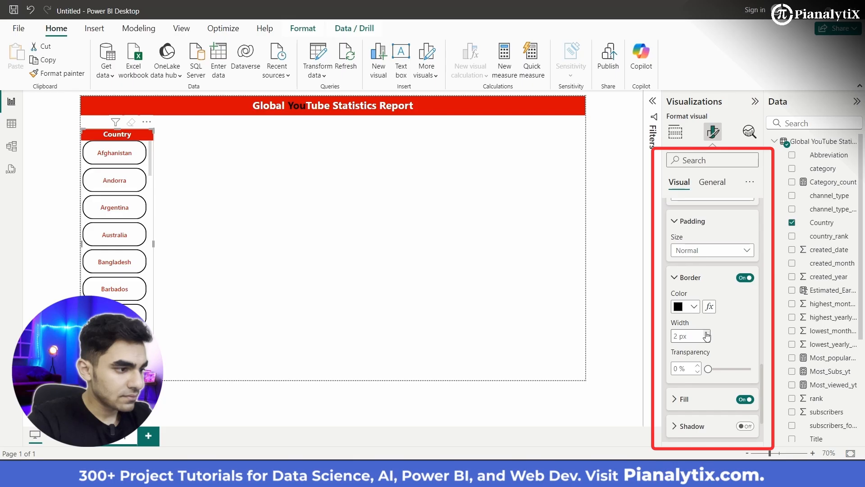
click(708, 339)
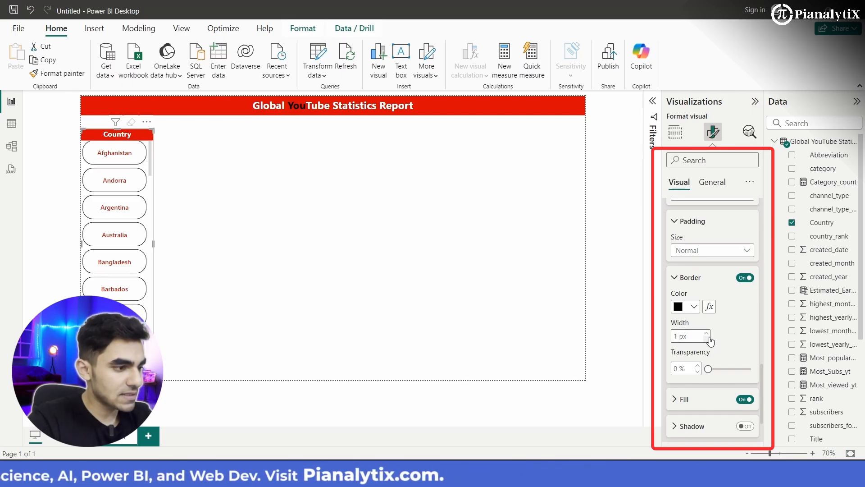
scroll(726, 339, up, 1)
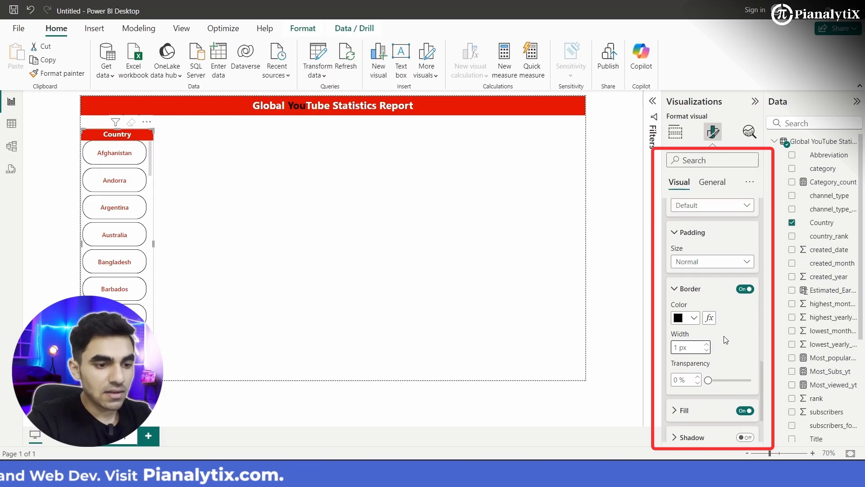
- Reduce the rounded corners of the Country slicer's rectangular buttons to 19 px
scroll(726, 340, down, 2)
scroll(725, 339, up, 2)
scroll(725, 339, up, 6)
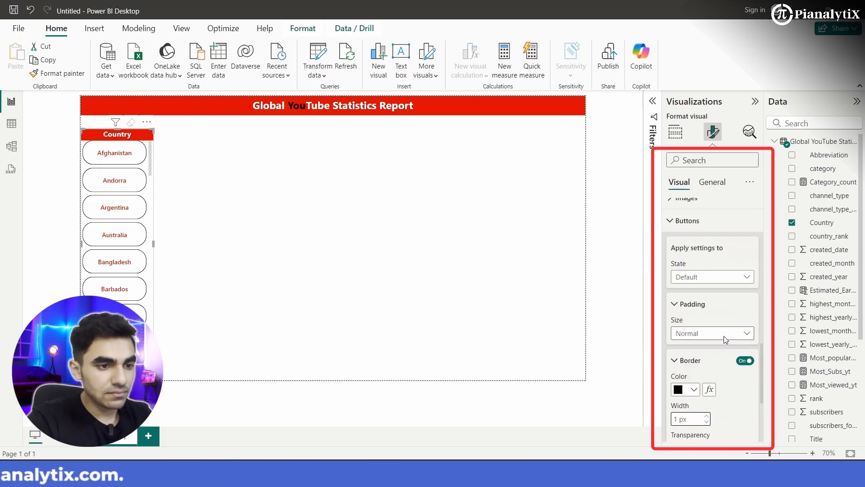
scroll(721, 339, up, 2)
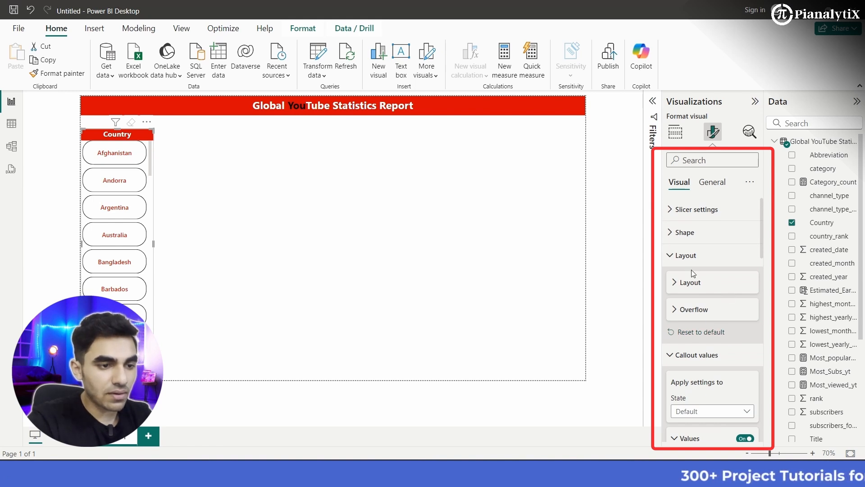
click(680, 232)
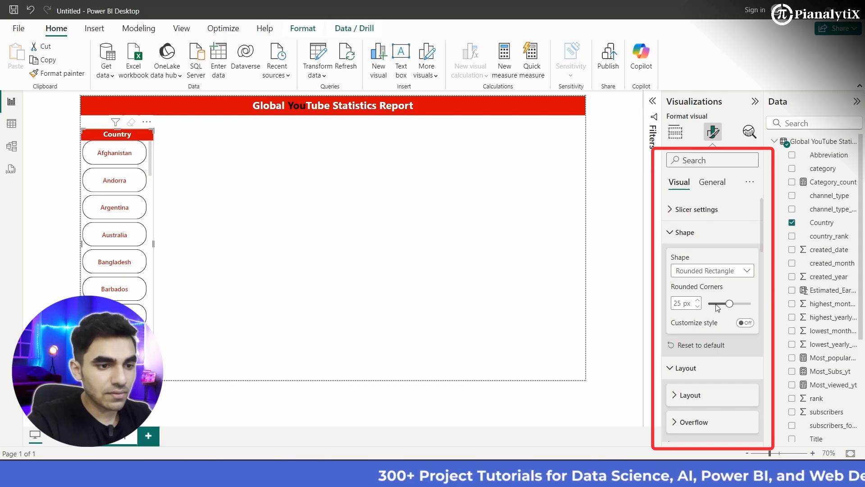
click(698, 306)
click(698, 307)
click(698, 306)
click(698, 307)
click(698, 307)
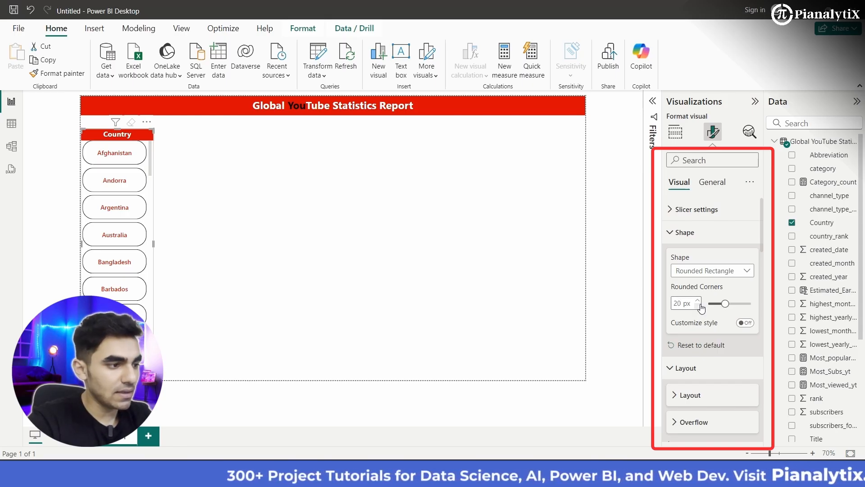
click(698, 307)
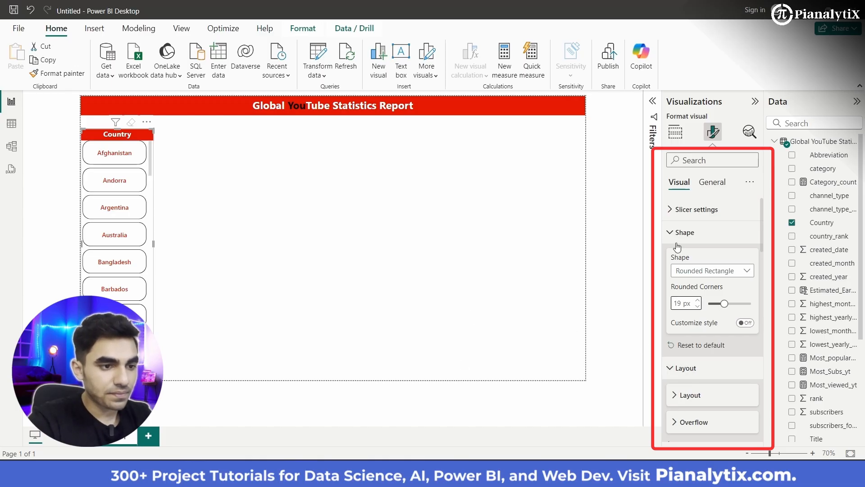
- Limit the Country slicer's single-column card layout to a maximum of 7 buttons shown
click(674, 372)
click(677, 373)
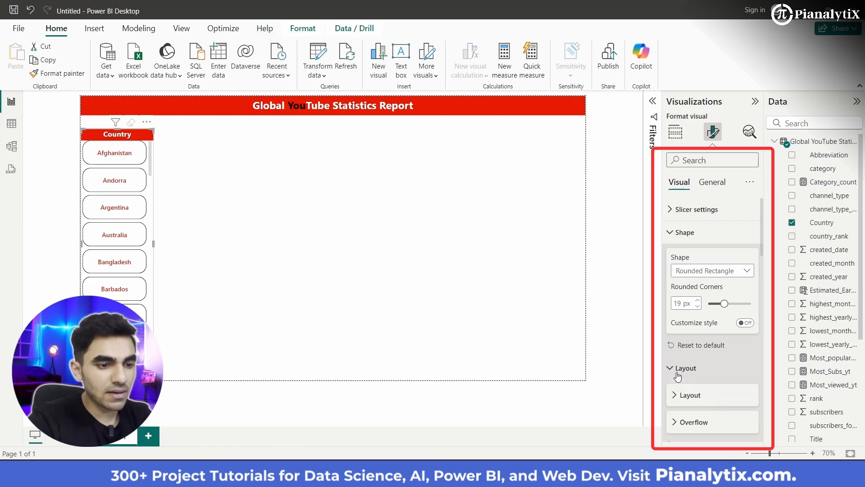
scroll(686, 397, down, 3)
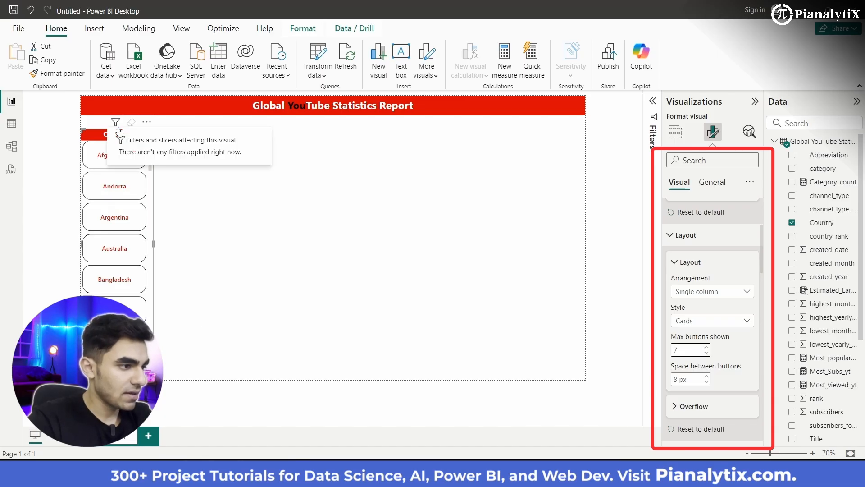
scroll(150, 243, down, 5)
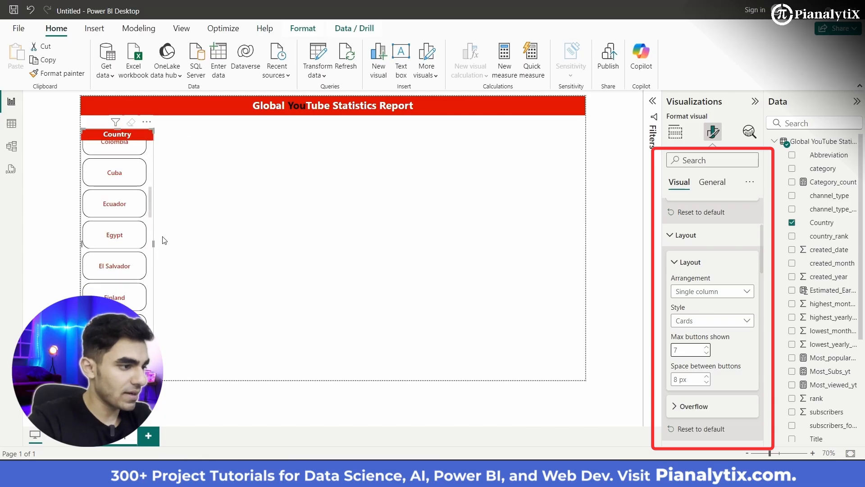
- Move the Country slicer slightly away from the page's left edge and stretch it from just below the banner to the page's lower edge
drag(86, 273, 88, 275)
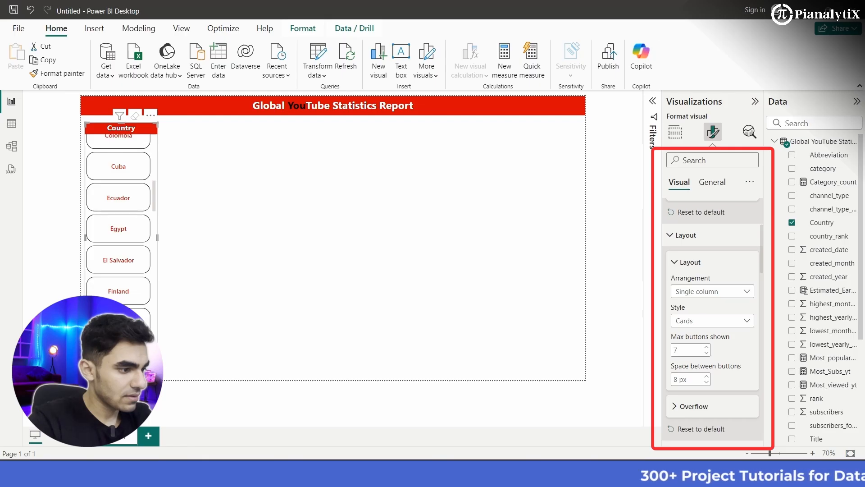
drag(121, 352, 122, 379)
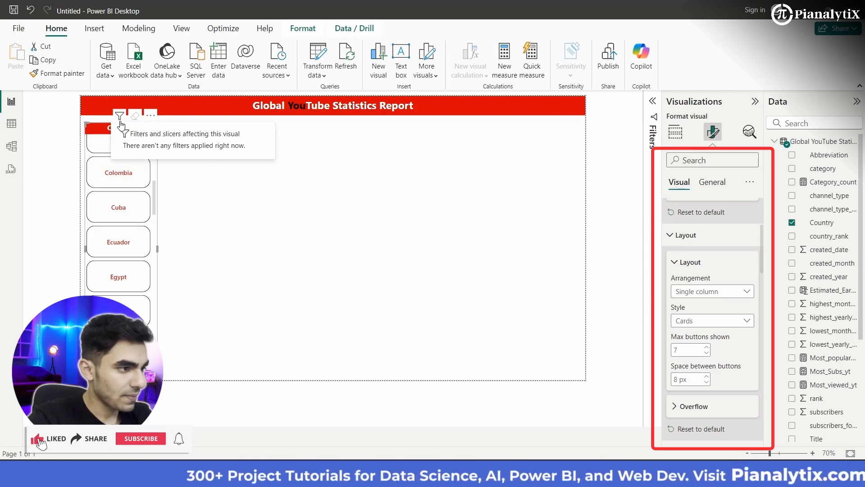
click(216, 210)
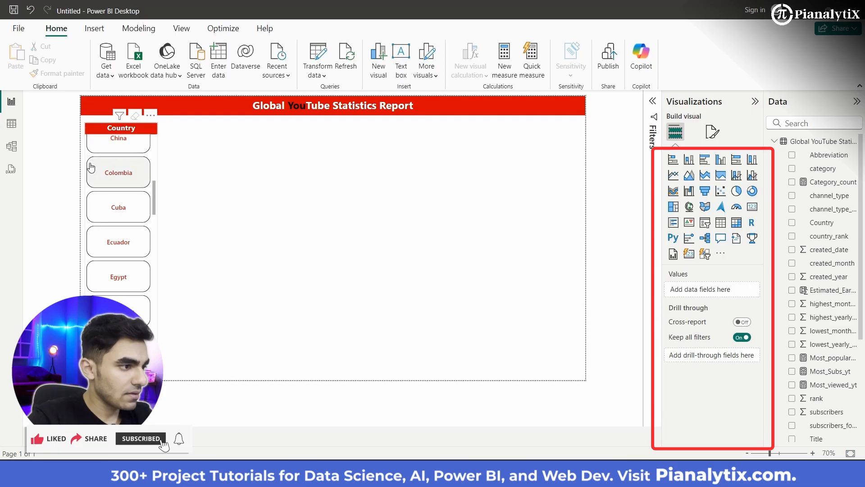
click(127, 126)
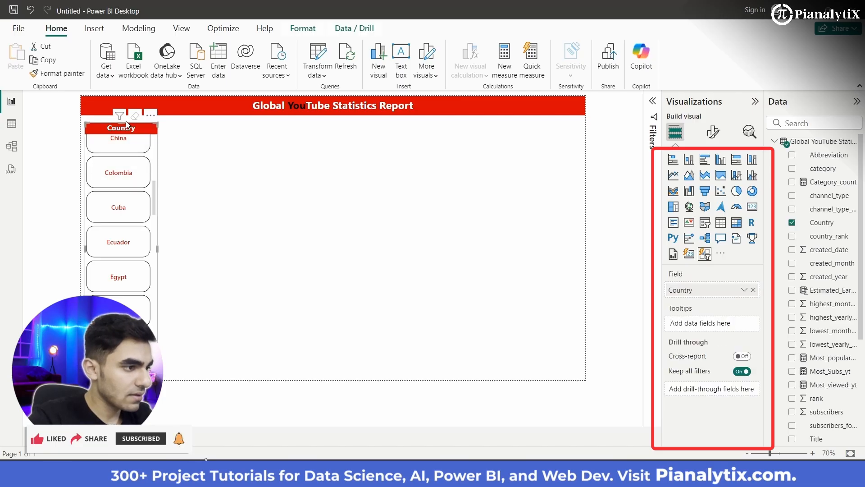
drag(121, 123, 120, 121)
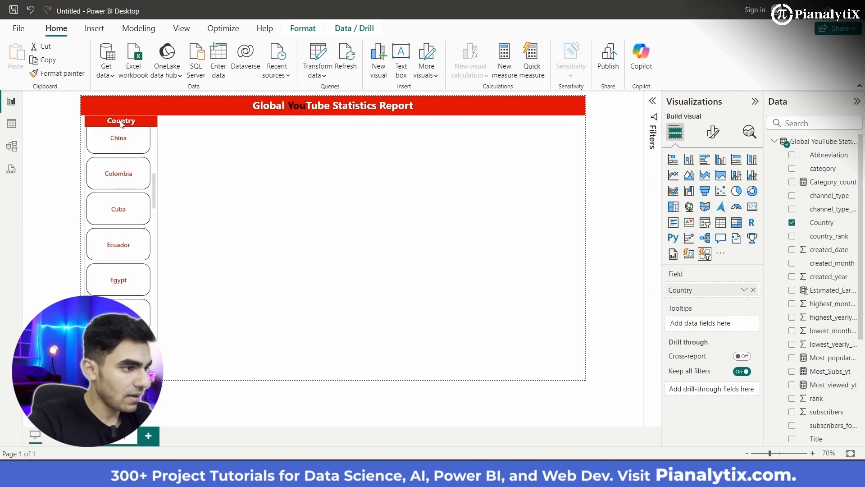
click(212, 207)
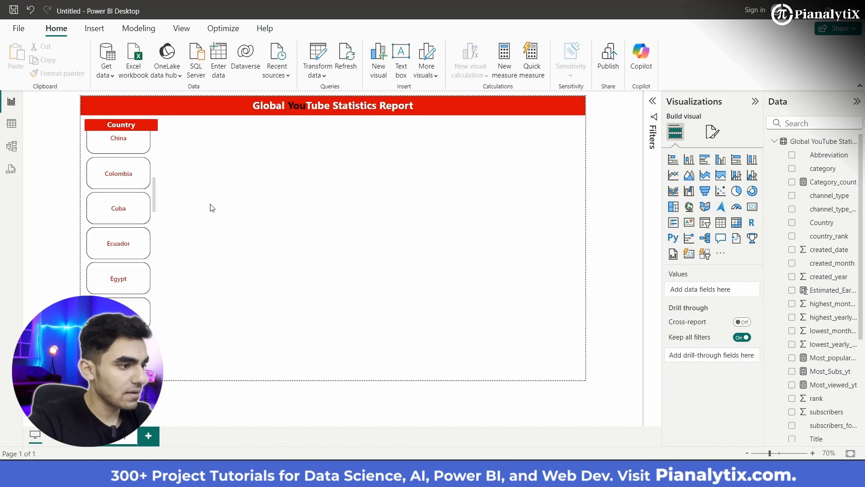
scroll(132, 232, up, 6)
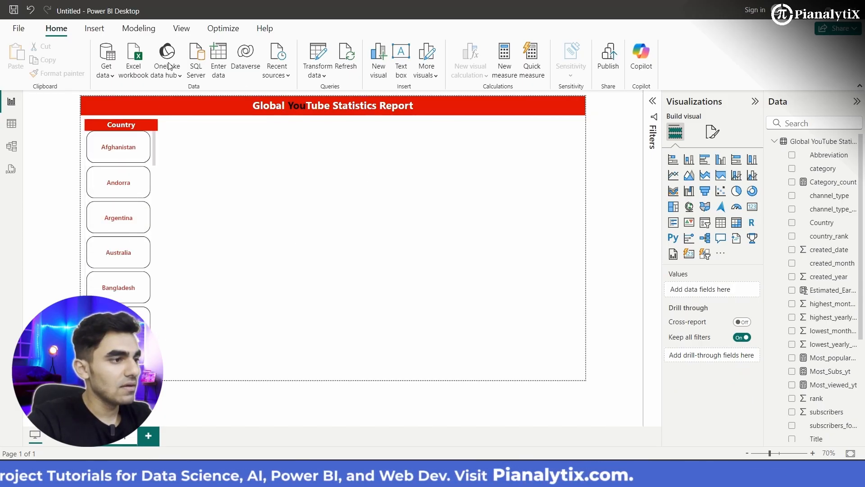
- Scale the report page view with Fit to page
click(188, 36)
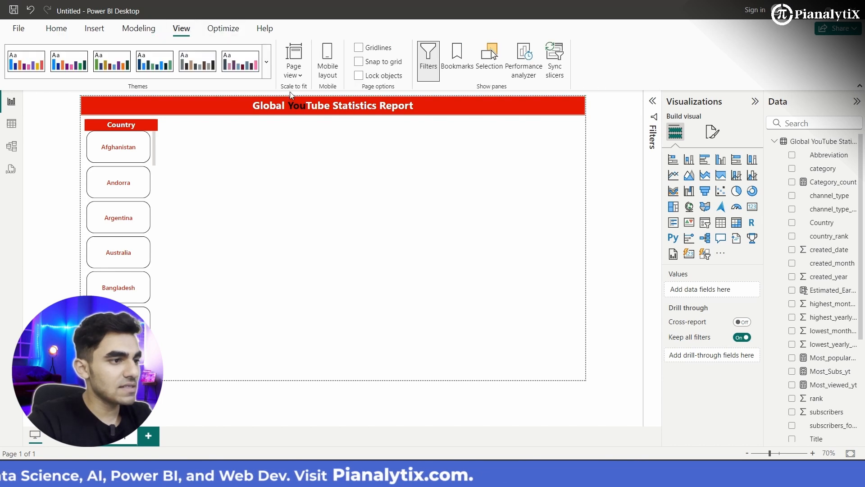
click(293, 68)
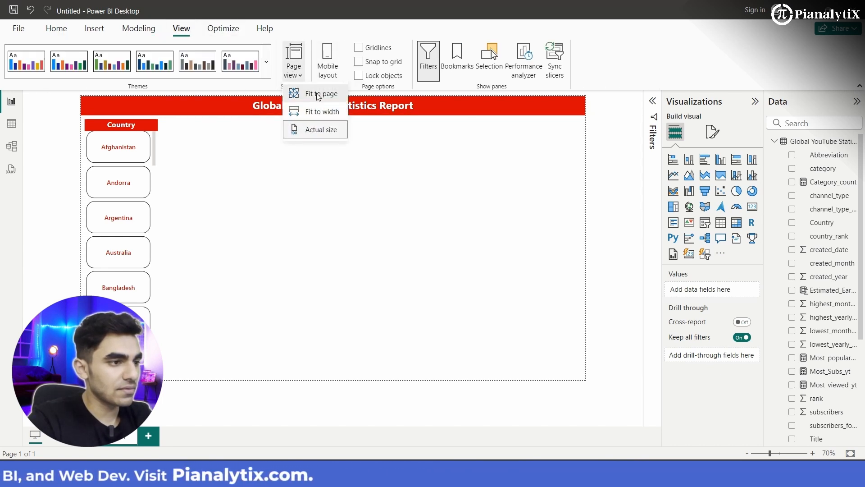
click(315, 94)
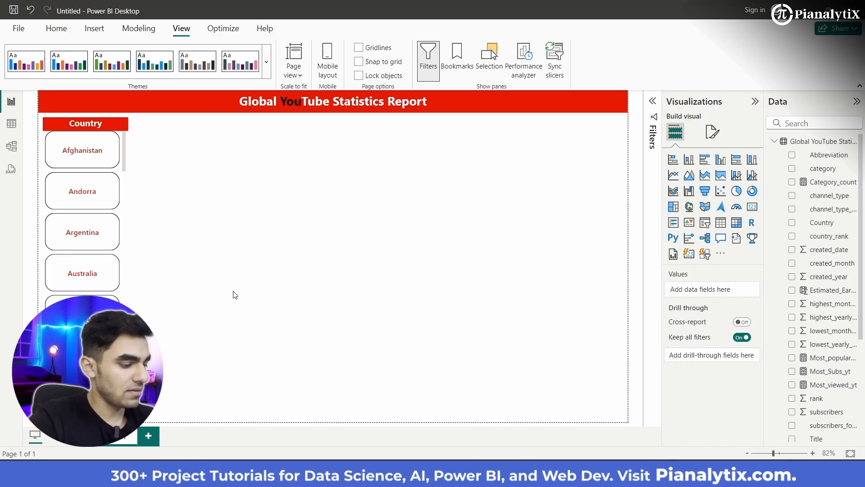
- Save the report as Global Yt Statistics Report Video in the PowerBI Projects folder
key(ctrl+s)
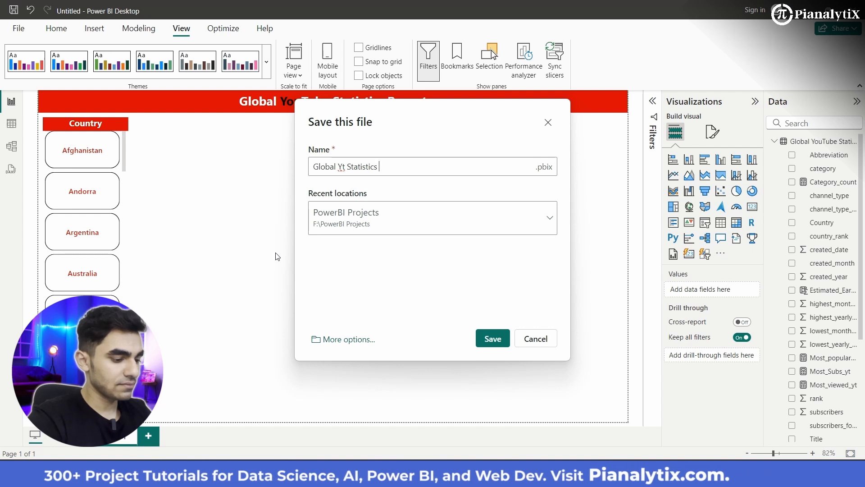
text(Repo)
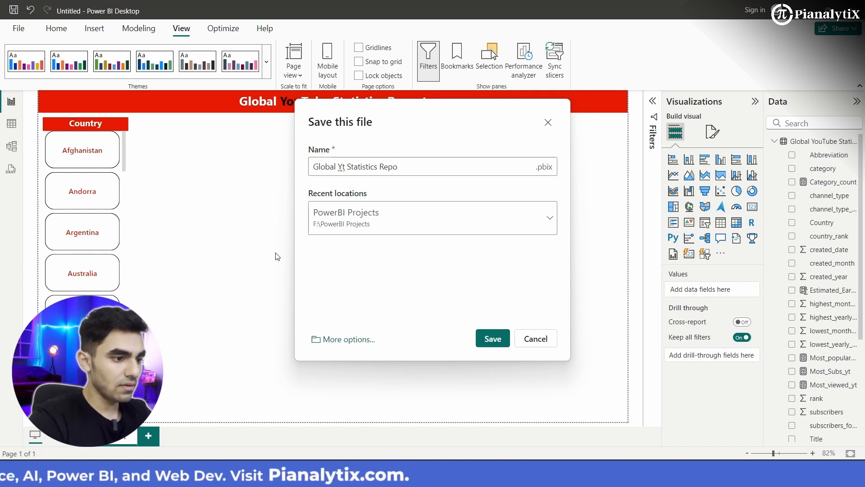
text(rt Video)
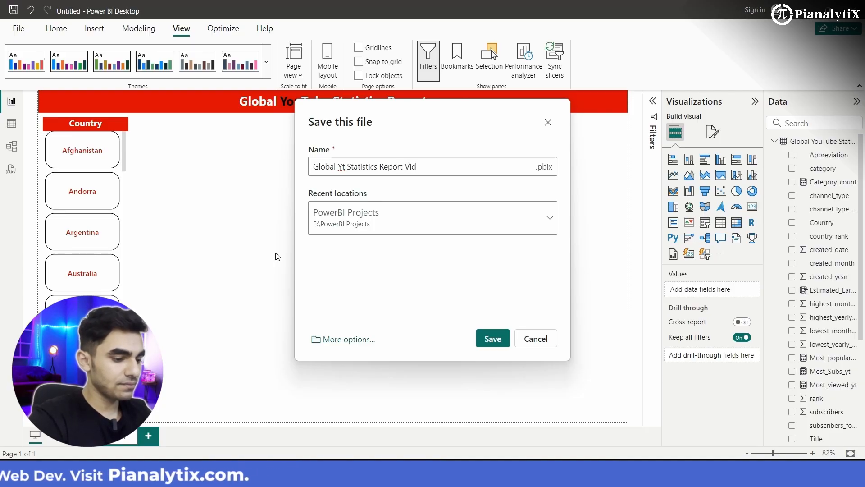
click(496, 334)
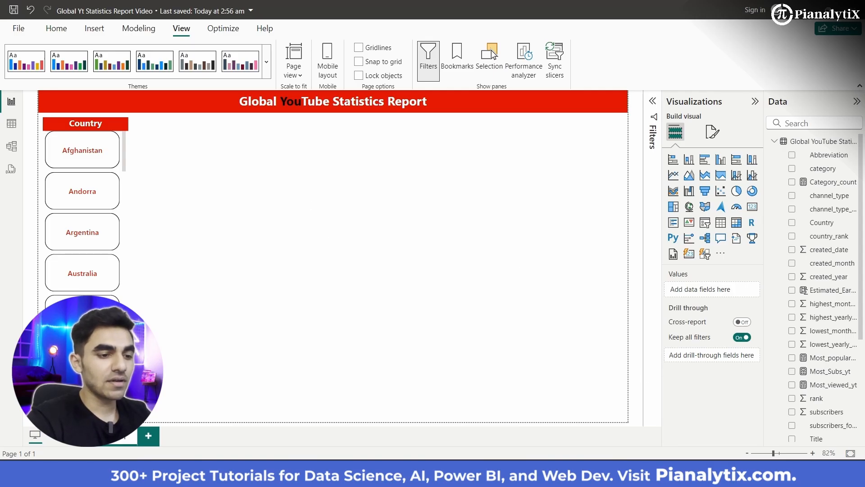
- Switch to the finished Global YT Statistics report, collapse its Visualizations pane and examine how its cards and charts are laid out
click(577, 428)
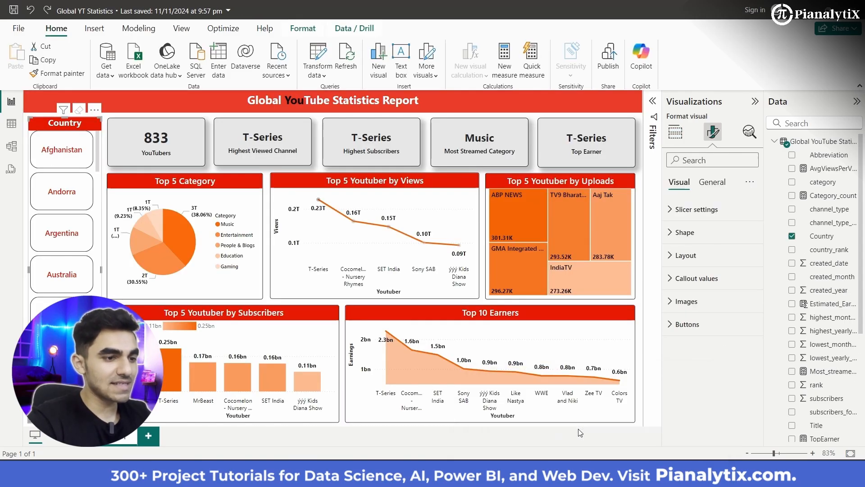
click(755, 102)
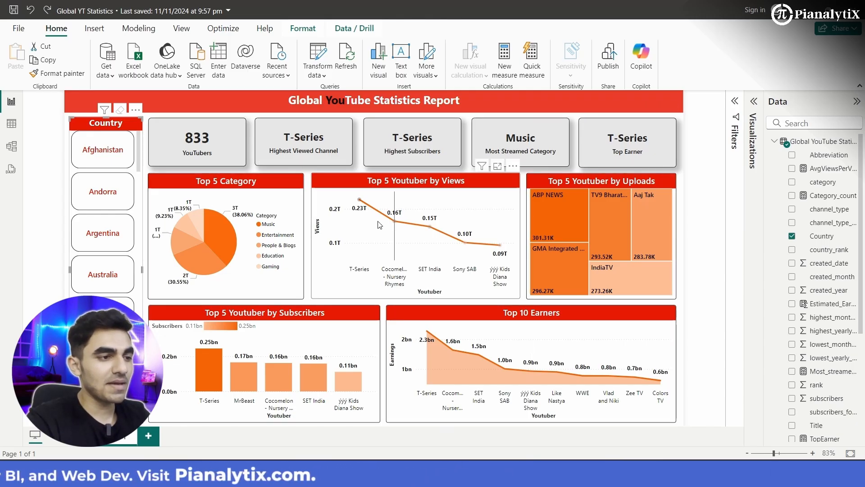
mouse_move(379, 225)
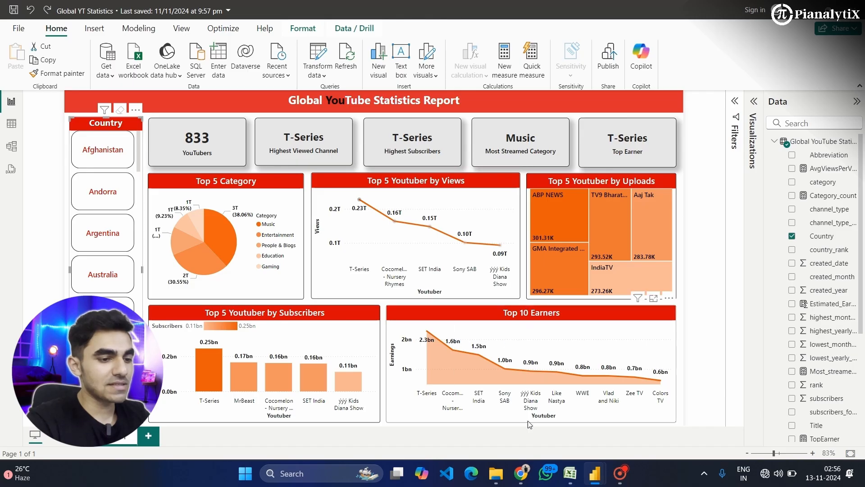
- Return to the Global Yt Statistics Report Video file and make the Country slicer slightly narrower from its right edge
mouse_move(593, 482)
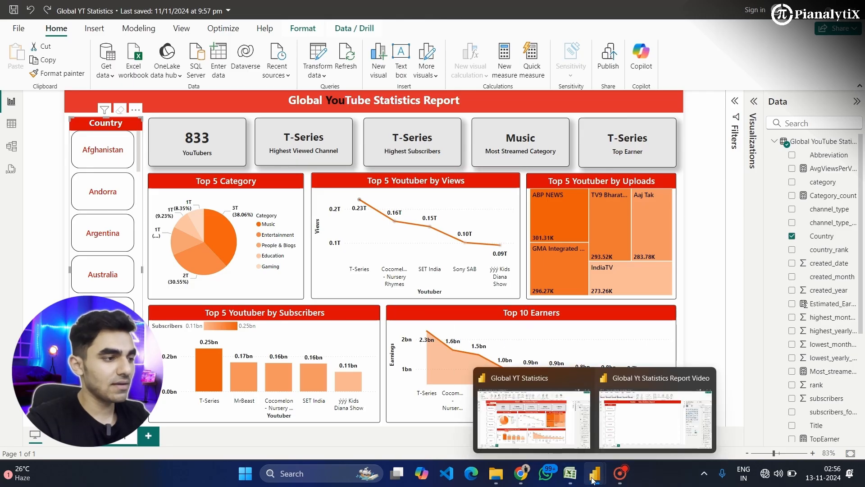
click(649, 425)
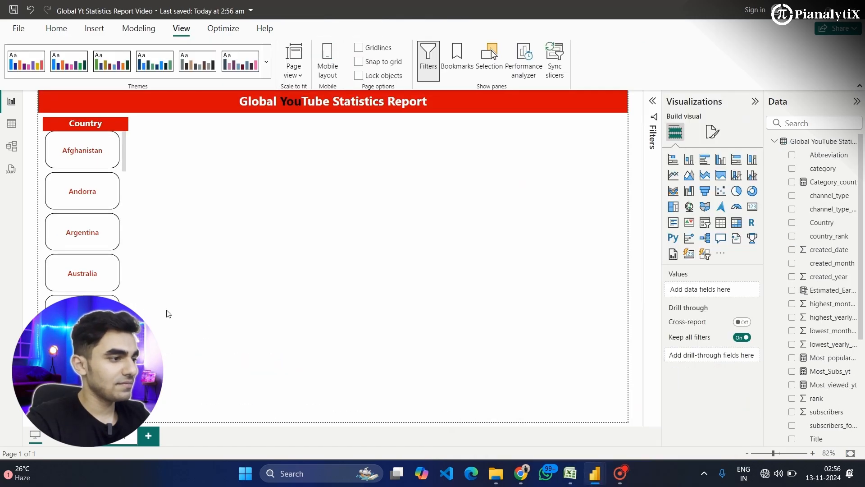
click(49, 296)
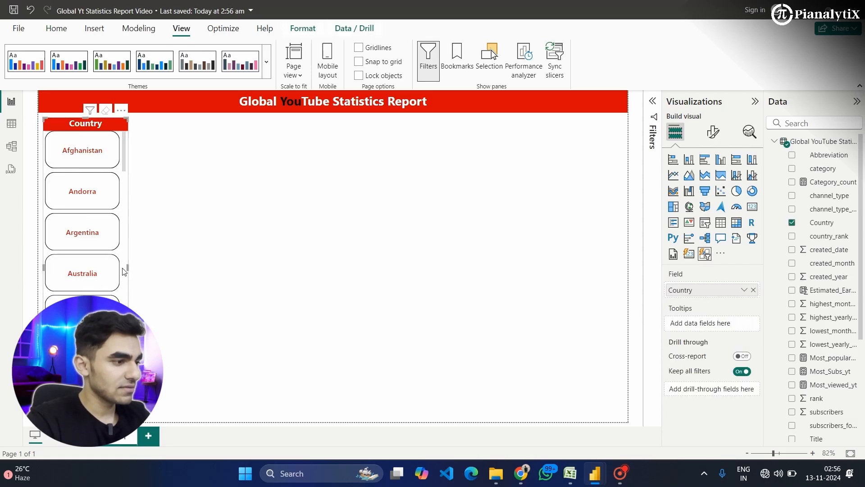
drag(124, 271, 122, 272)
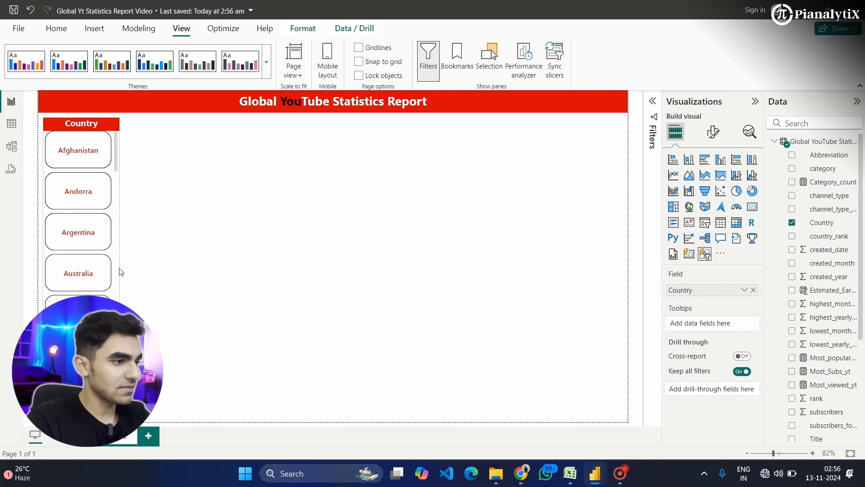
click(233, 283)
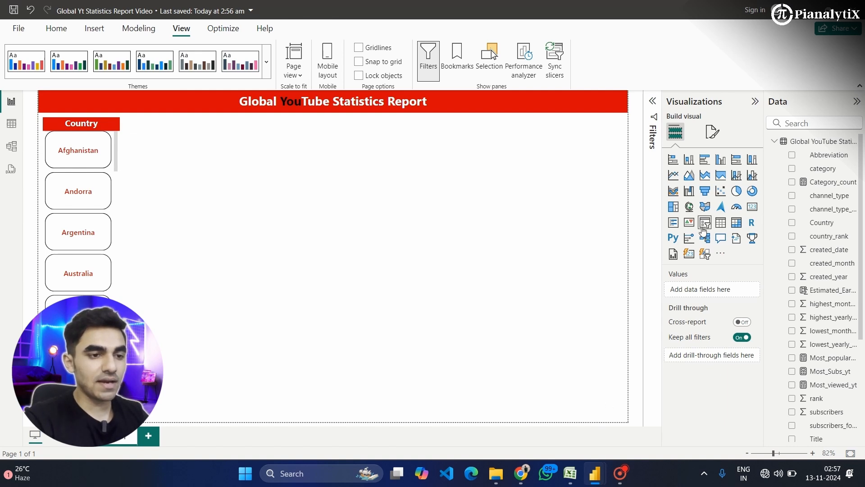
- Change the report page's canvas type to Custom and widen it to 1326 px
mouse_move(625, 471)
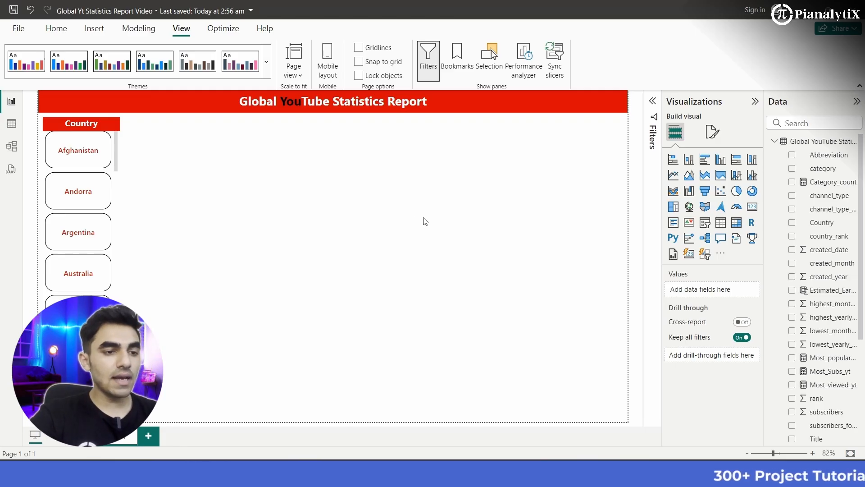
click(712, 131)
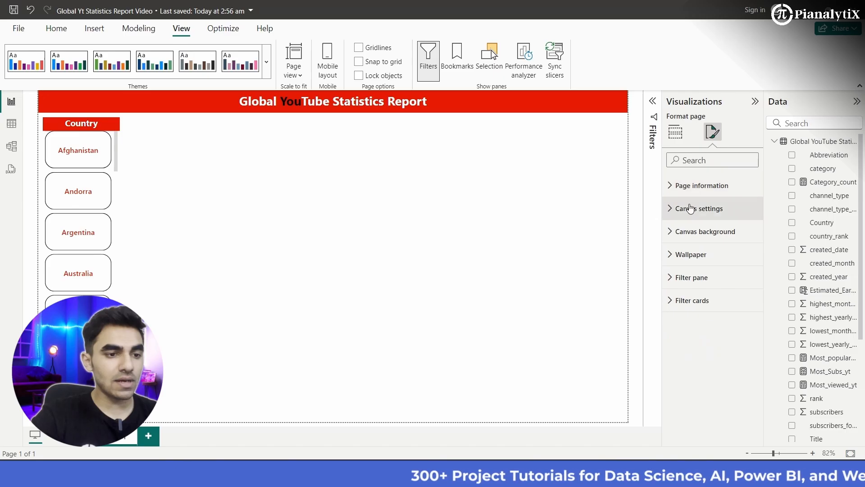
click(692, 208)
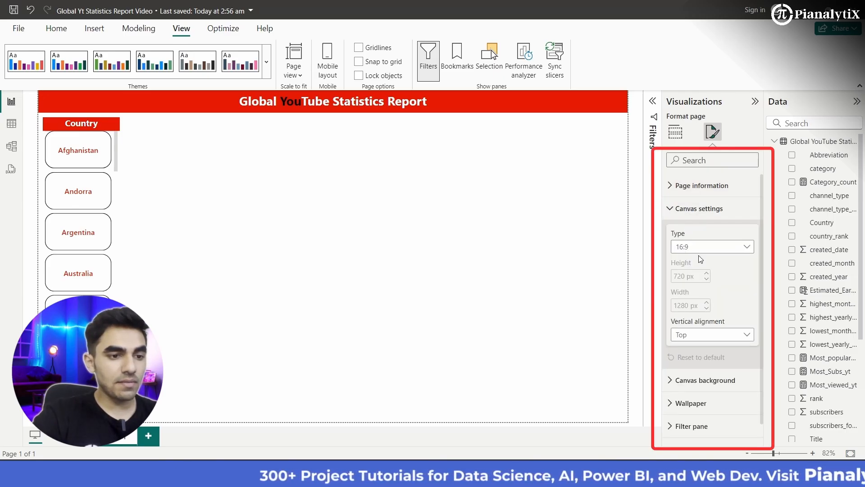
click(713, 247)
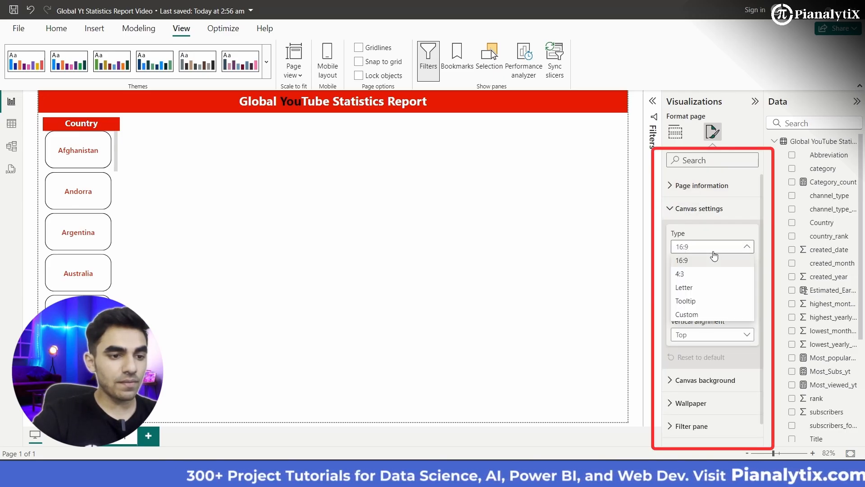
click(699, 316)
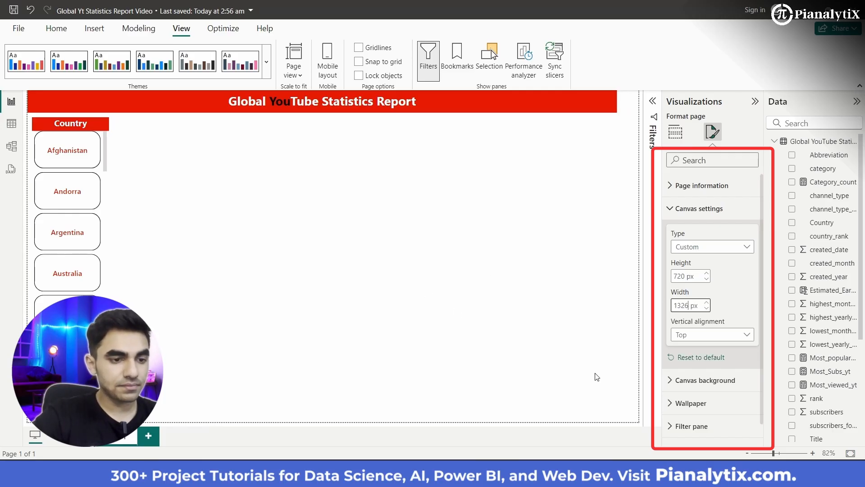
- Stretch the red title banner to the right edge of the widened report page
click(539, 190)
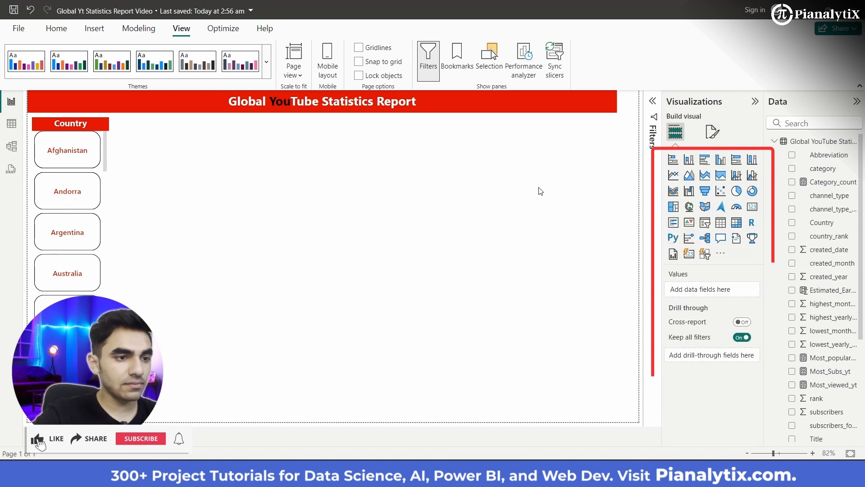
click(510, 102)
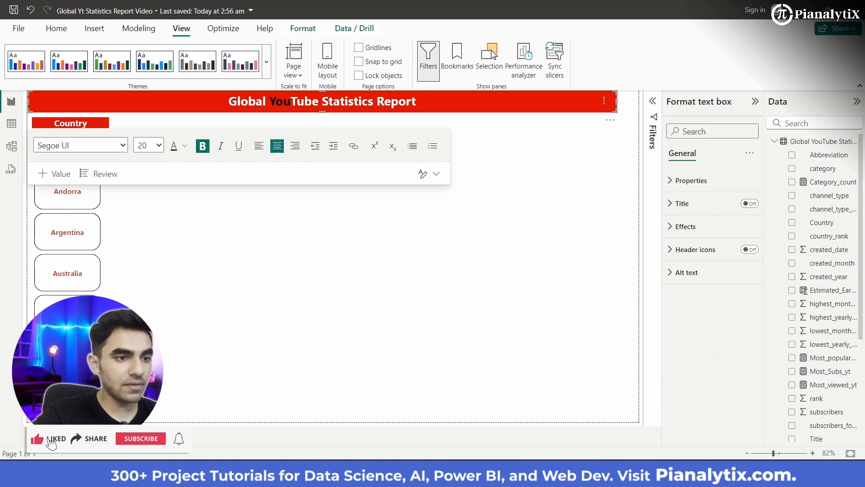
drag(617, 101, 648, 103)
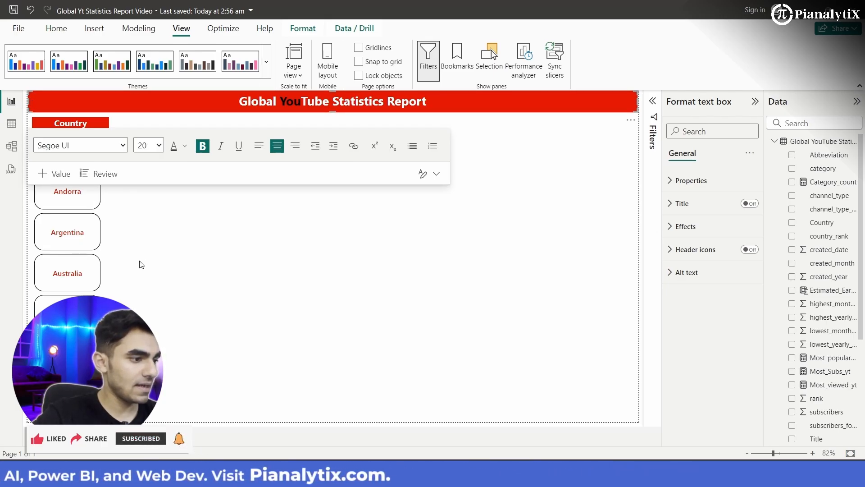
click(37, 256)
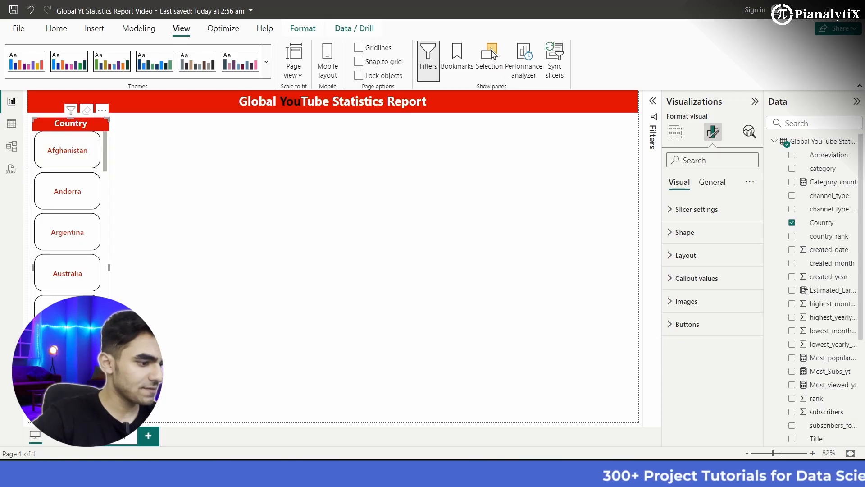
click(174, 347)
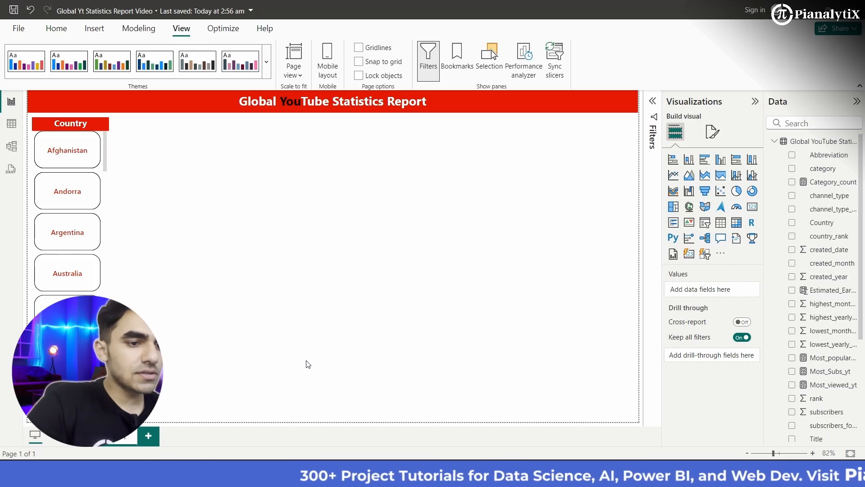
- Add a card visual showing the Youtuber_count measure and shrink it to a small box beside the Country slicer
click(751, 210)
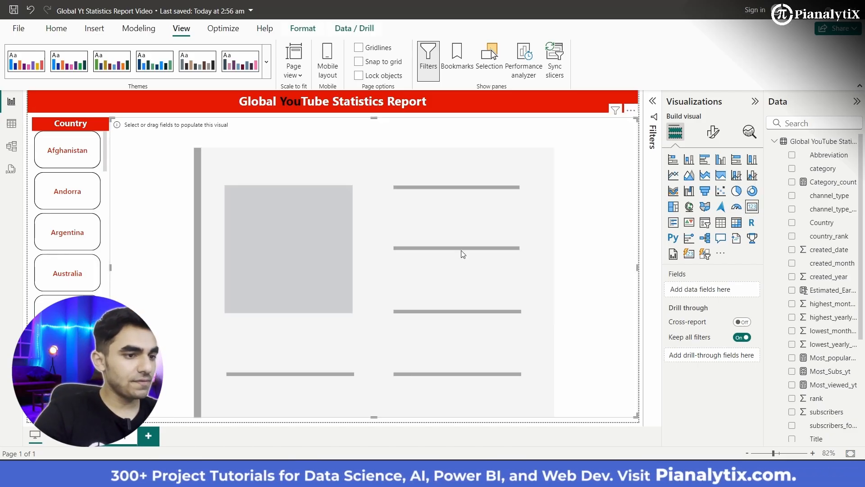
drag(635, 119, 260, 187)
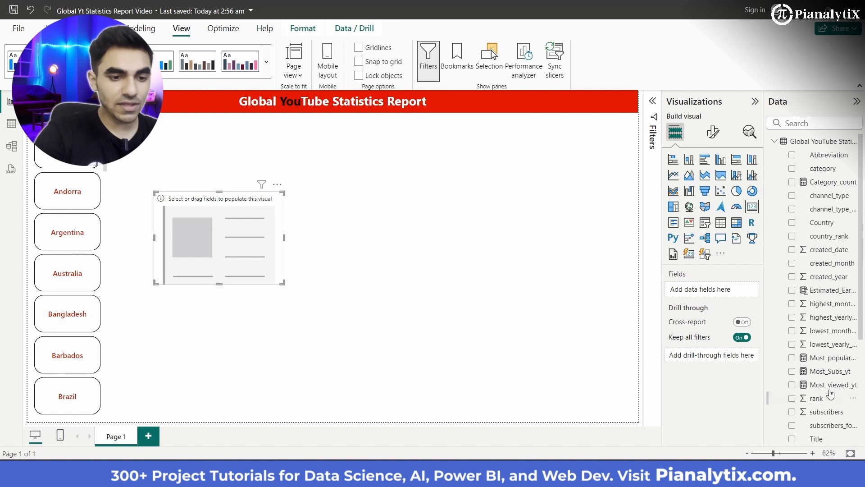
scroll(809, 413, down, 5)
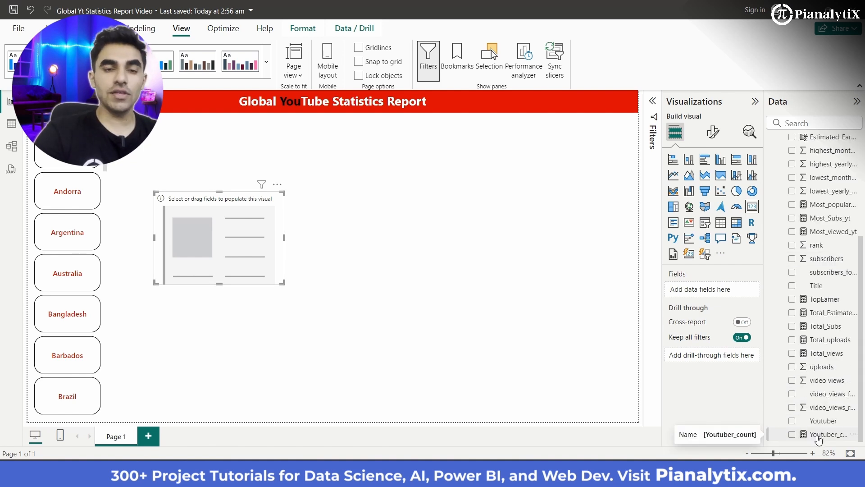
drag(819, 439, 707, 254)
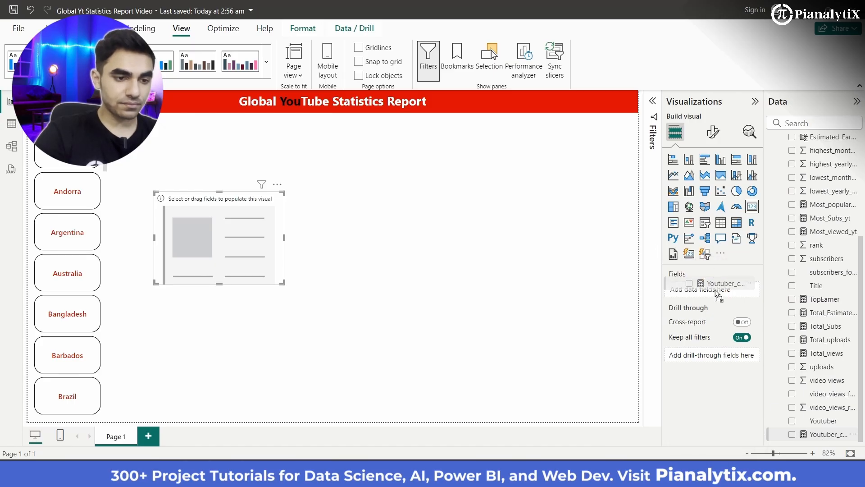
drag(716, 294, 716, 294)
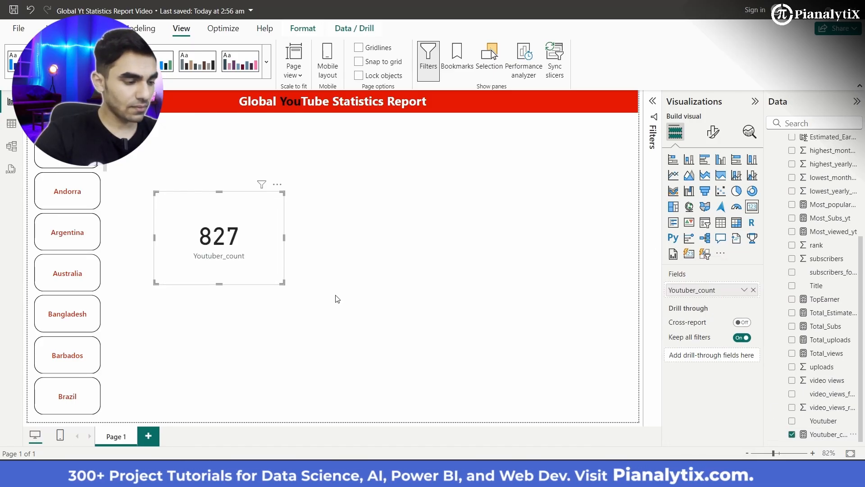
drag(283, 283, 234, 251)
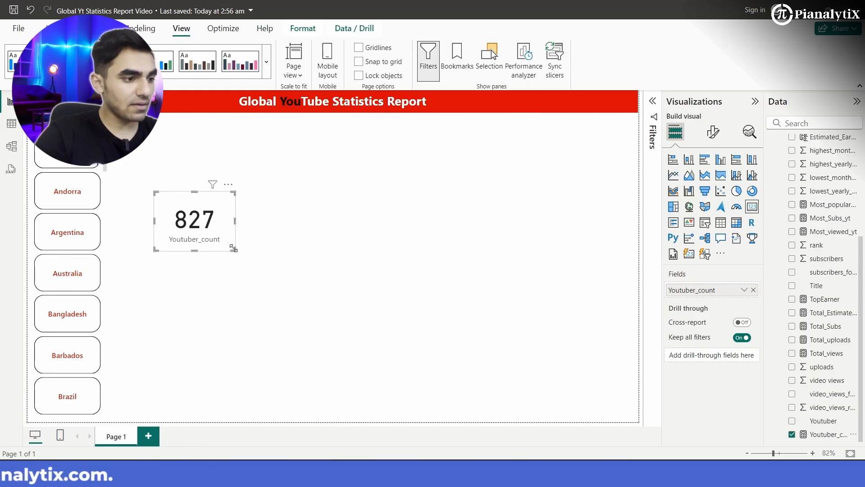
drag(234, 250, 234, 255)
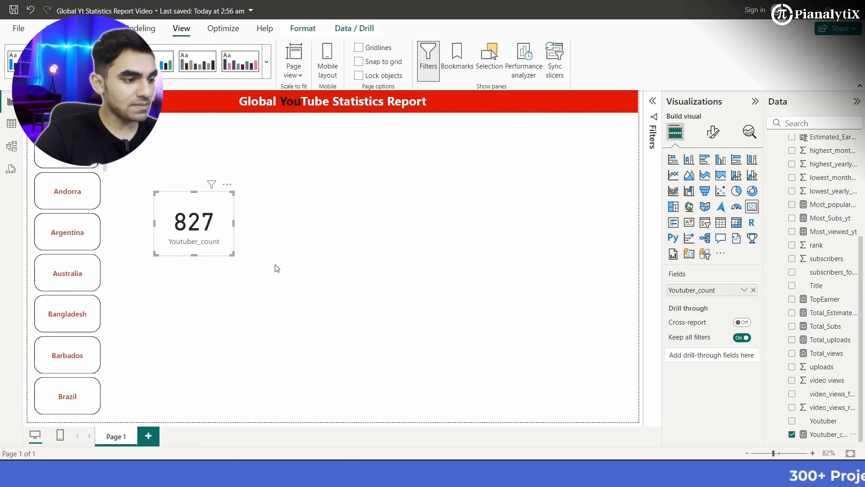
- Format the card's callout value in a bold Segoe UI font at size 23
click(713, 131)
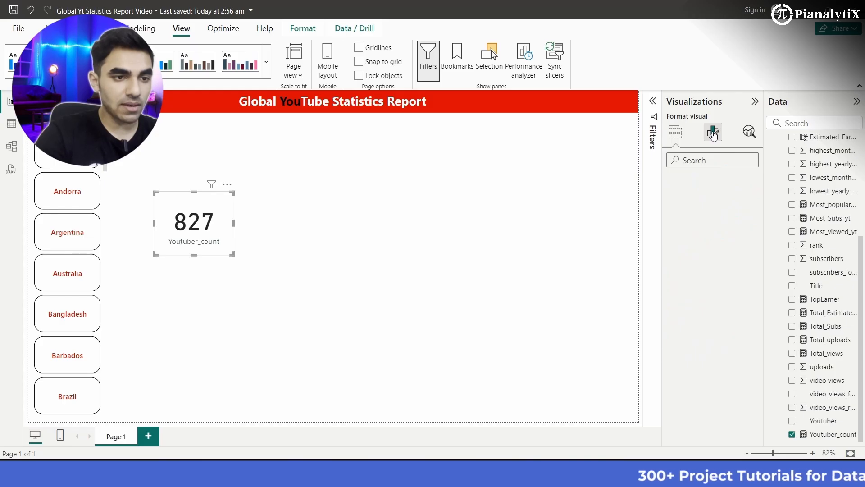
click(697, 208)
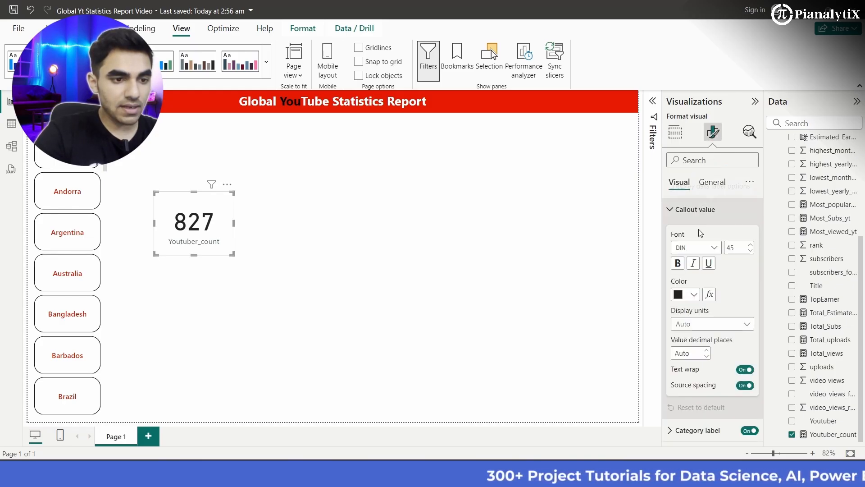
click(716, 249)
scroll(704, 380, down, 2)
click(698, 366)
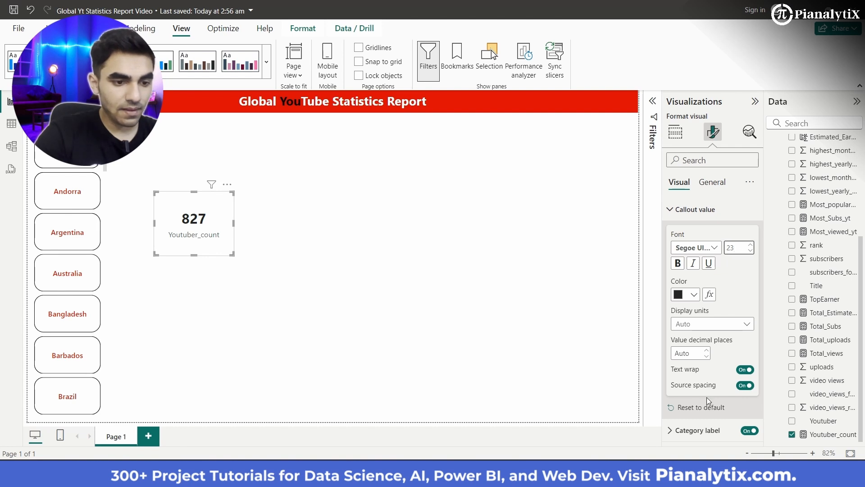
- Format the card's category label in black with a bold Segoe UI font at size 10
click(699, 430)
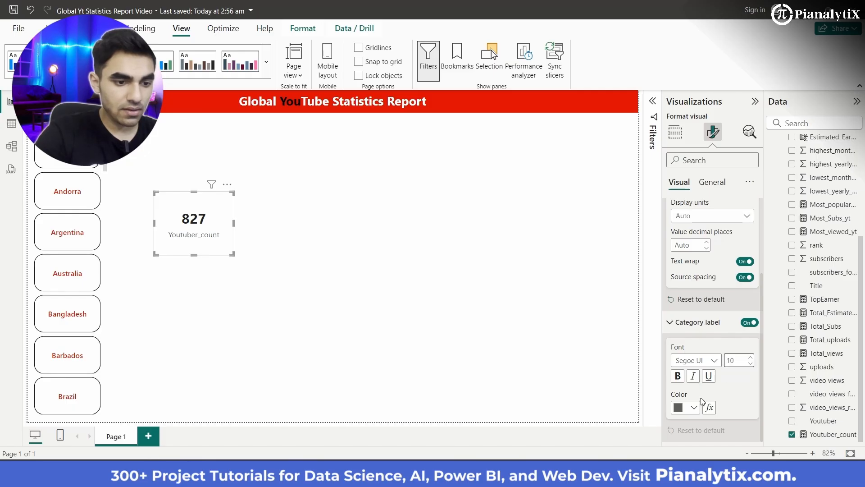
click(696, 408)
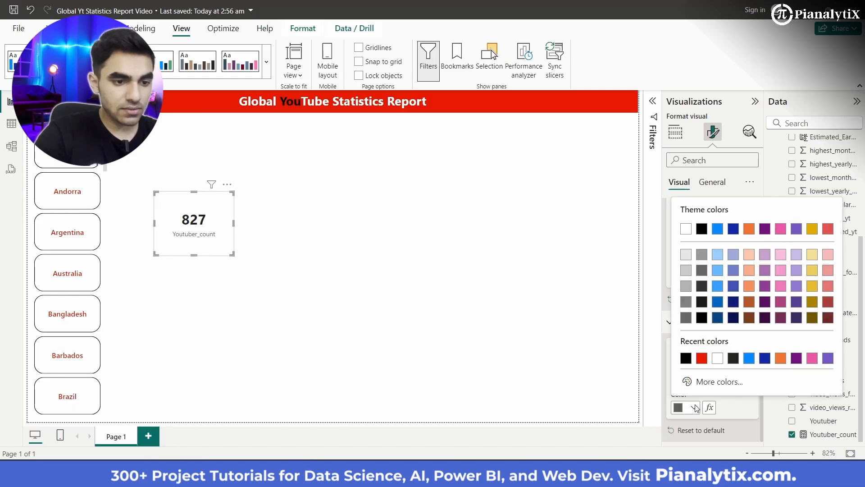
click(703, 318)
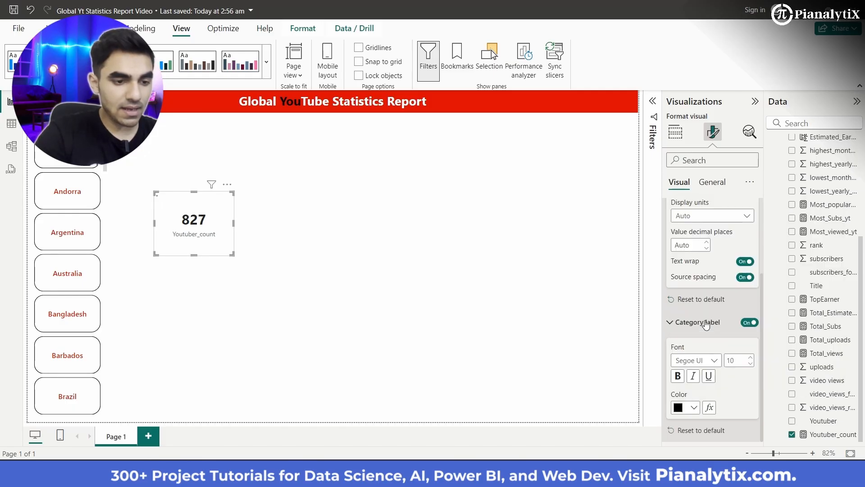
click(704, 360)
click(717, 289)
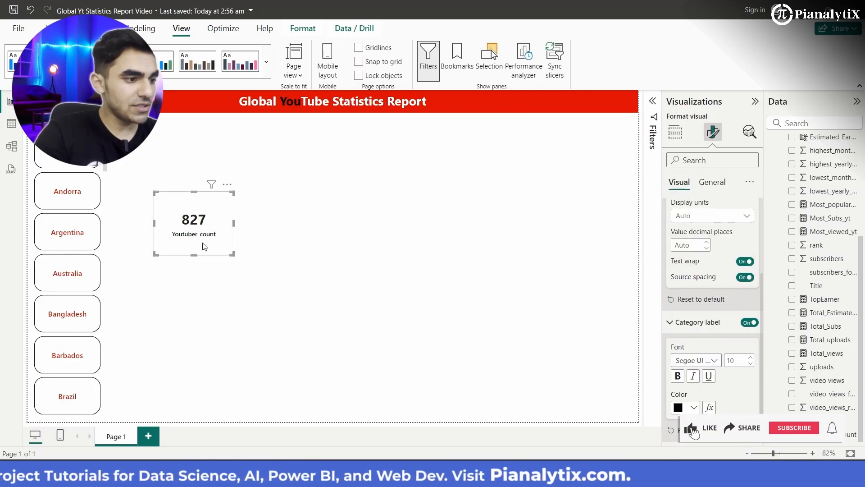
- Rename the Youtuber_count field for this card to Youtubers
click(682, 135)
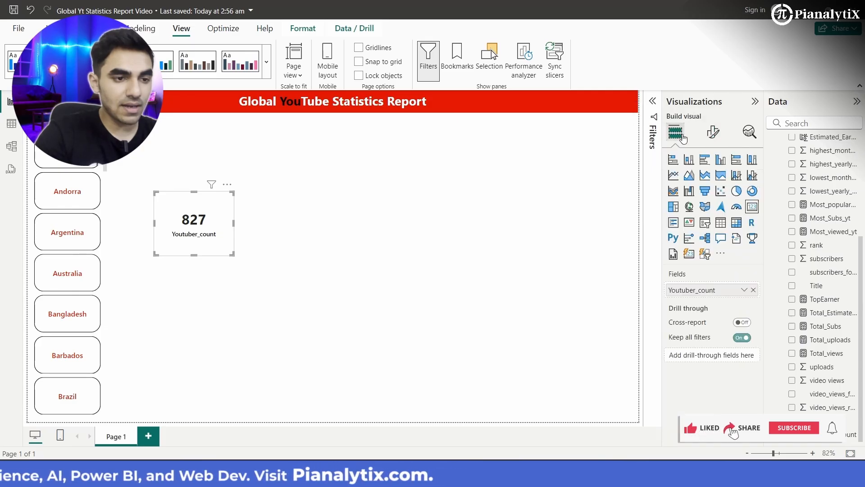
click(748, 289)
click(774, 306)
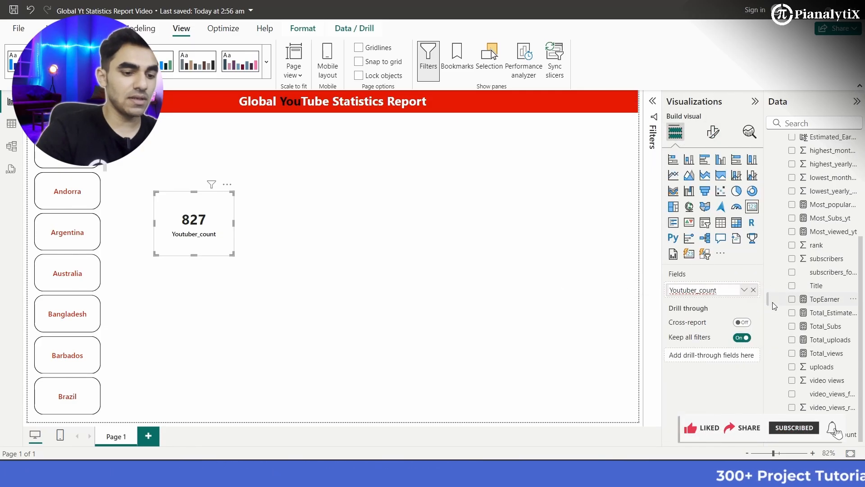
key(BackSpace)
key(BackSpace)
key(BackSpace)
key(BackSpace)
key(BackSpace)
key(BackSpace)
key(BackSpace)
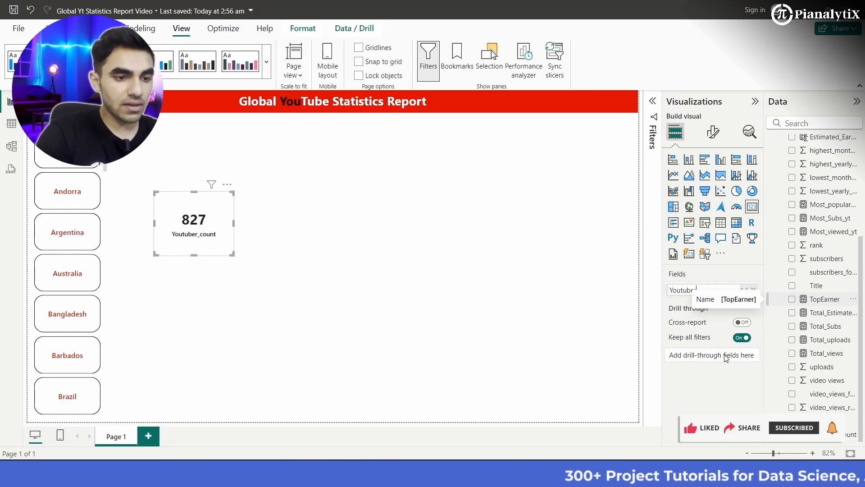
text(rs)
key(Return)
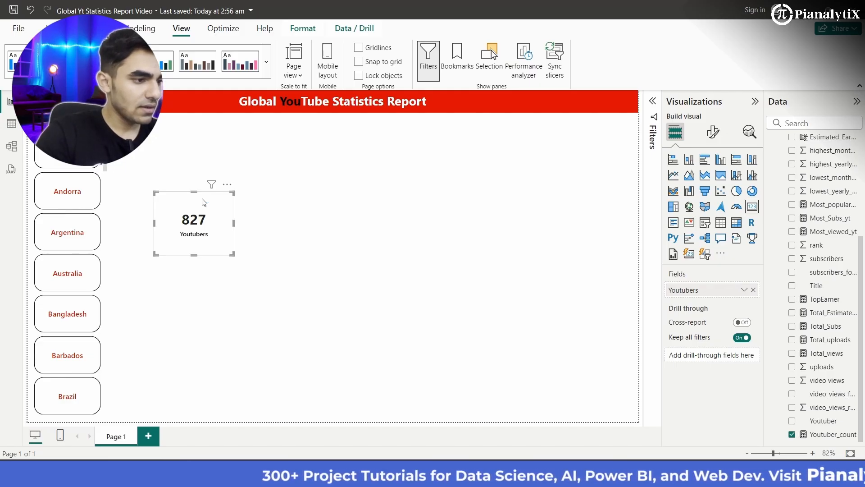
- Turn on the visual border and shadow effects for the Youtubers card
click(714, 133)
click(717, 183)
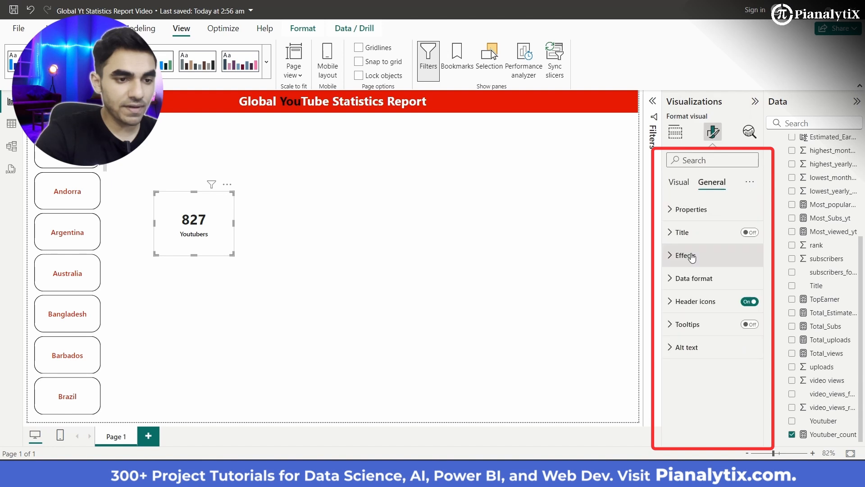
click(692, 258)
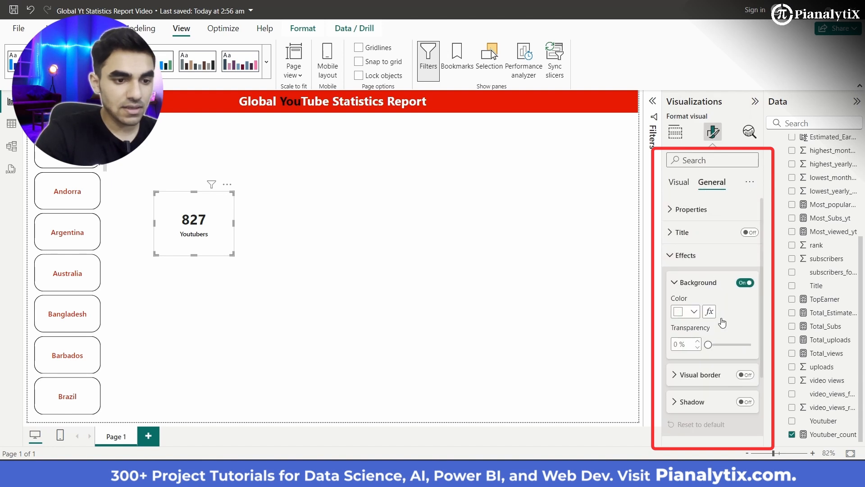
scroll(743, 314, down, 2)
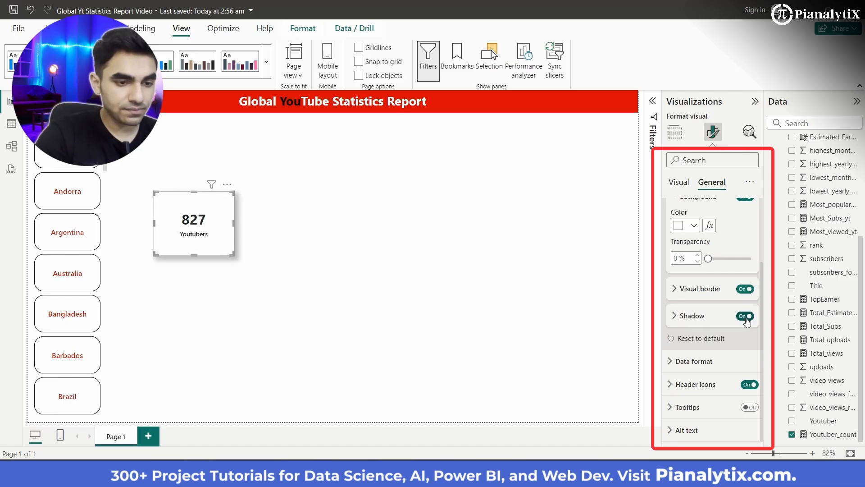
- Set the card's background to the lightest grey theme shade with 19% transparency
scroll(718, 250, up, 2)
click(693, 312)
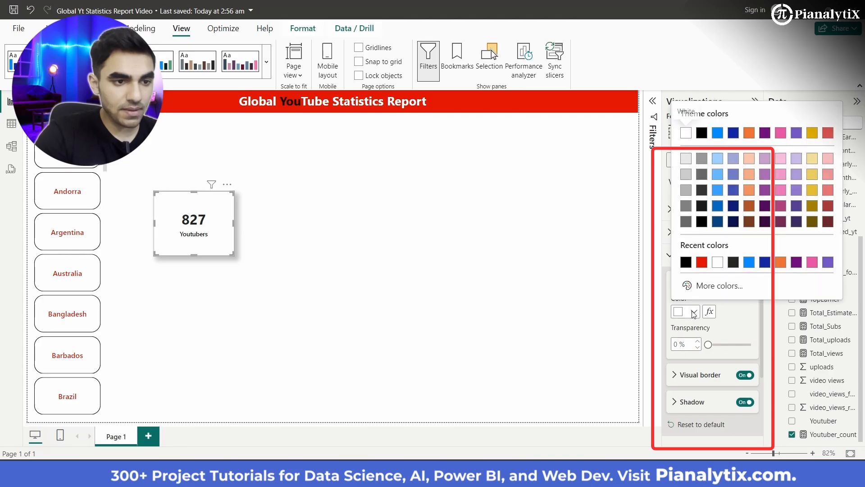
click(686, 175)
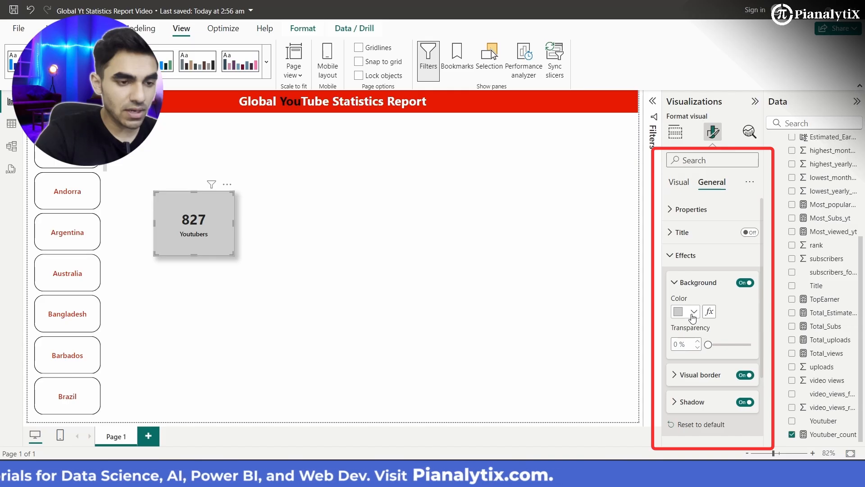
click(693, 311)
click(686, 160)
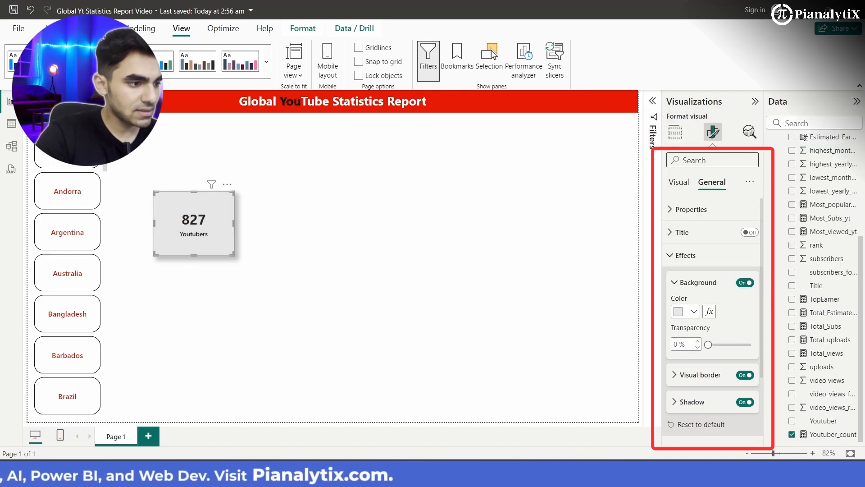
click(708, 344)
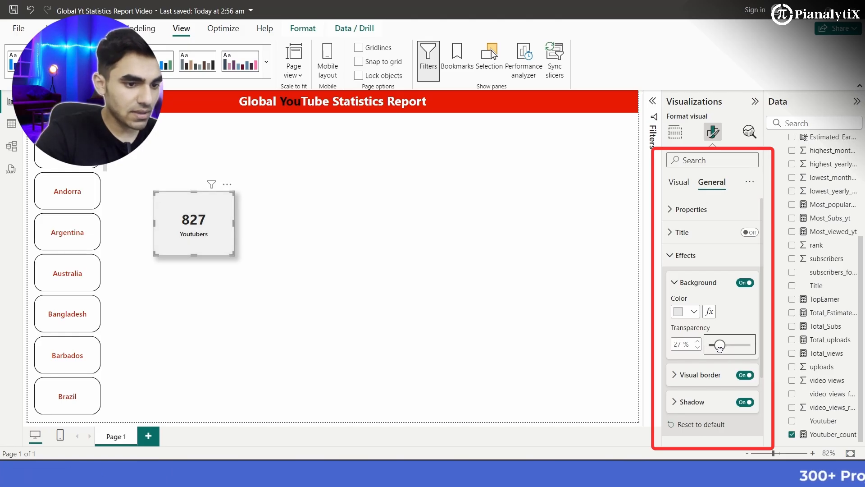
drag(719, 348, 717, 347)
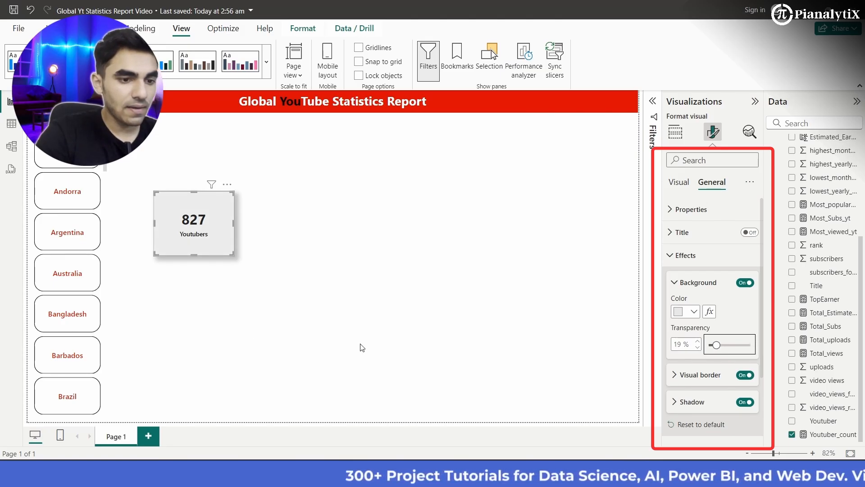
- Set the card border's rounded corners to 4 px and reduce the card's height slightly
click(687, 375)
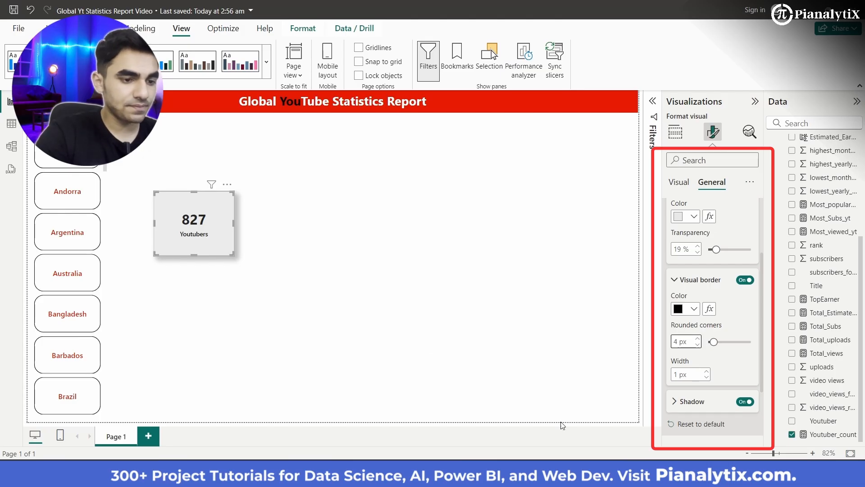
click(285, 268)
click(215, 236)
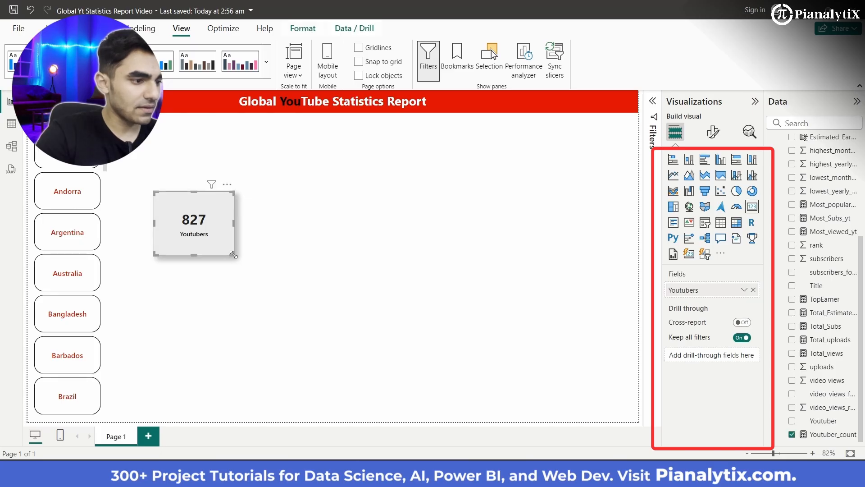
mouse_move(234, 255)
mouse_down()
mouse_move(226, 238)
mouse_move(235, 245)
mouse_up()
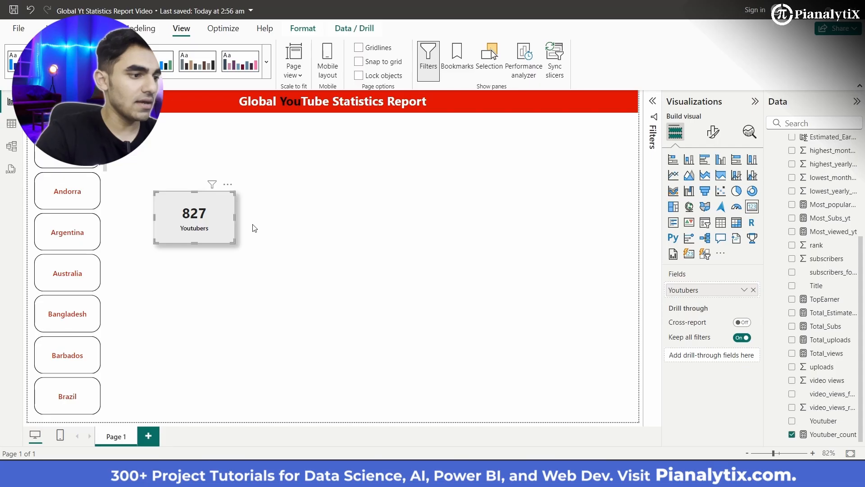
click(326, 254)
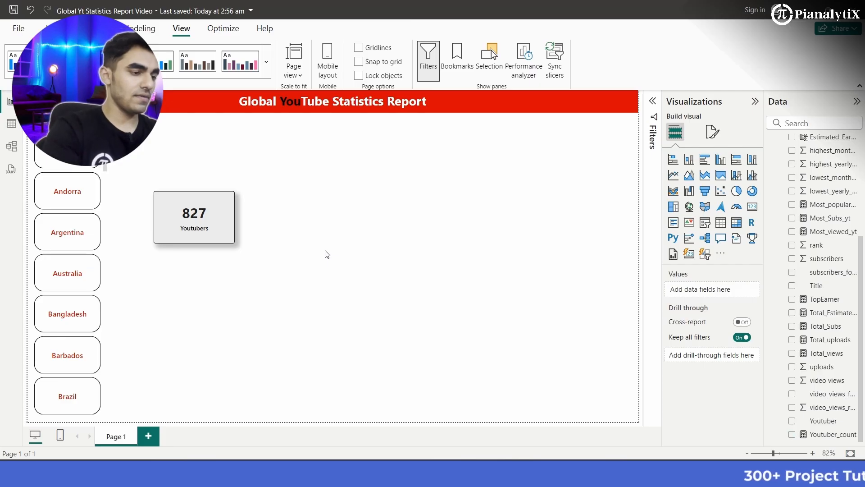
- Paste four copies of the Youtubers card and spread the five cards in a row below the title banner
key(ctrl+v)
key(ctrl+v)
key(ctrl+v)
key(ctrl+v)
drag(229, 244, 583, 165)
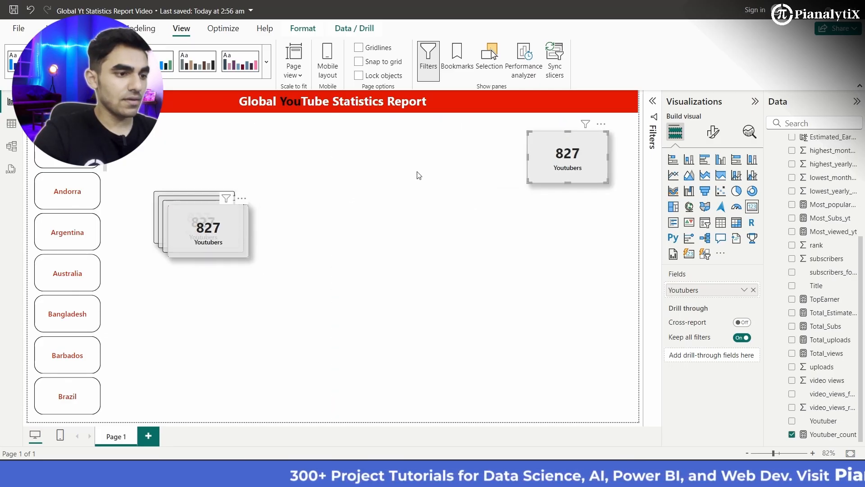
drag(229, 236, 467, 156)
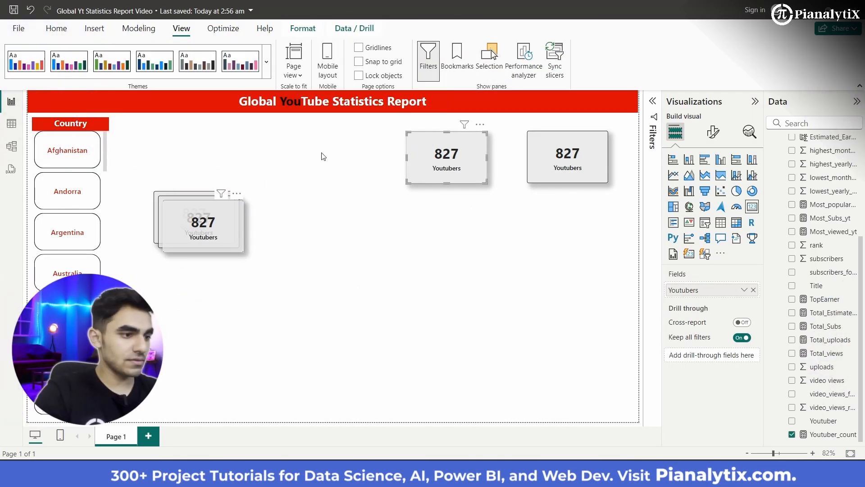
drag(218, 224, 339, 158)
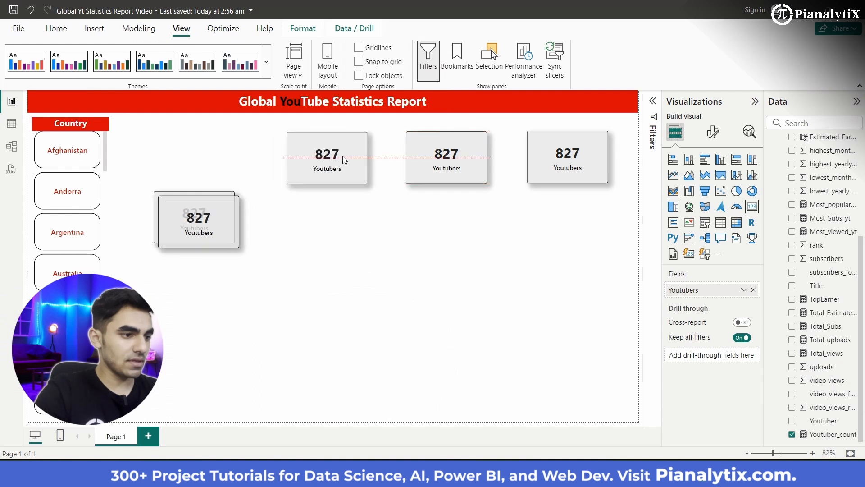
drag(202, 182, 224, 165)
drag(179, 214, 114, 154)
- Replace the Youtubers field in the second card of the row with the Most_viewed_yt measure
click(248, 160)
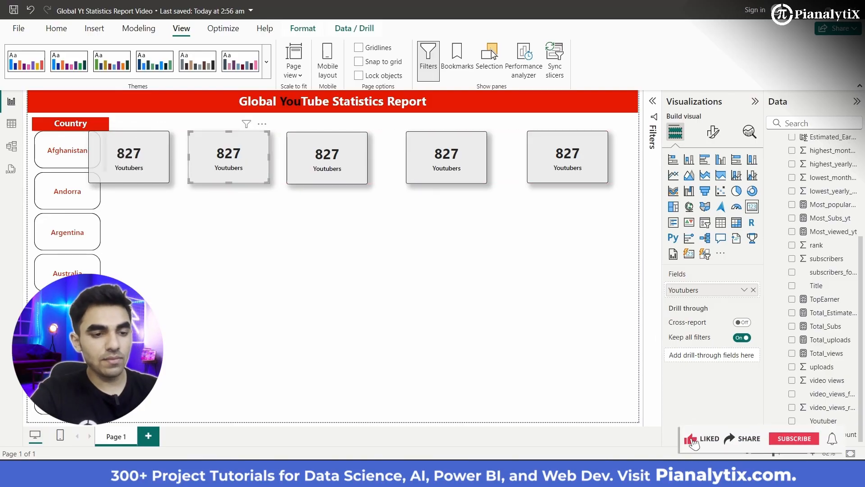
click(754, 289)
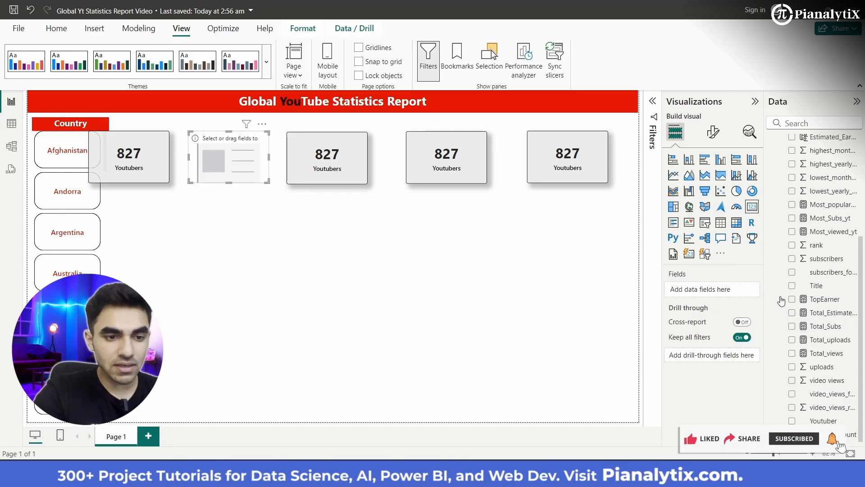
scroll(828, 292, up, 2)
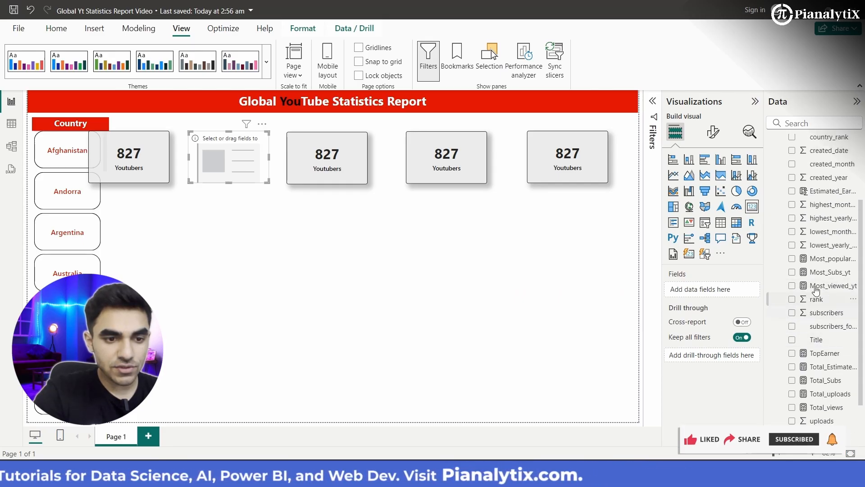
drag(823, 288, 723, 291)
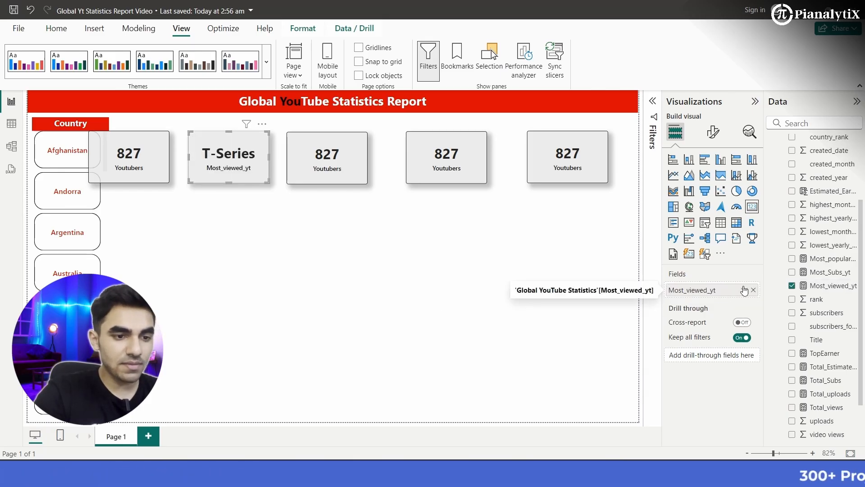
- Rename the Most_viewed_yt field for this card to Highest Viewed Channel
click(744, 290)
click(771, 307)
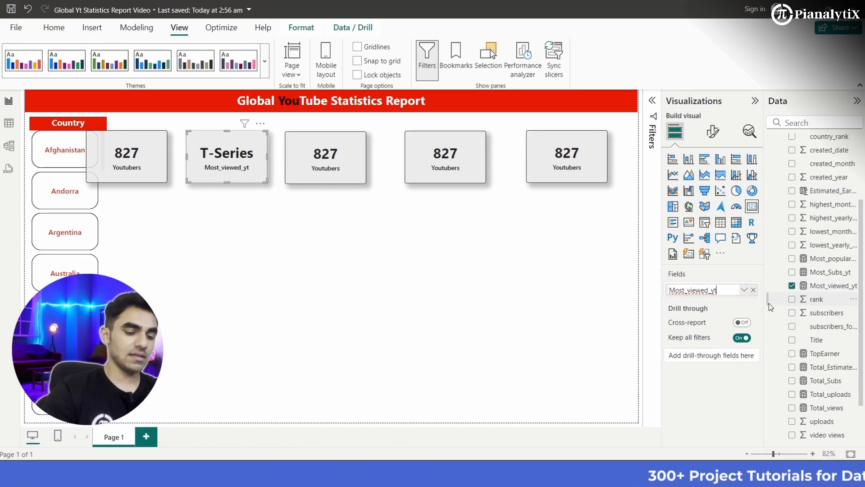
key(BackSpace)
key(BackSpace)
key(BackSpace)
key(BackSpace)
key(BackSpace)
key(BackSpace)
key(BackSpace)
key(BackSpace)
key(BackSpace)
key(BackSpace)
key(BackSpace)
key(BackSpace)
key(BackSpace)
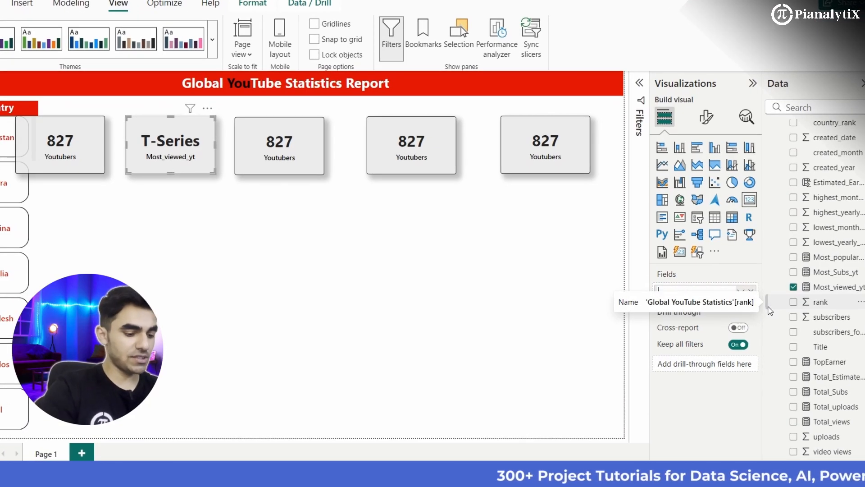
text(Highest)
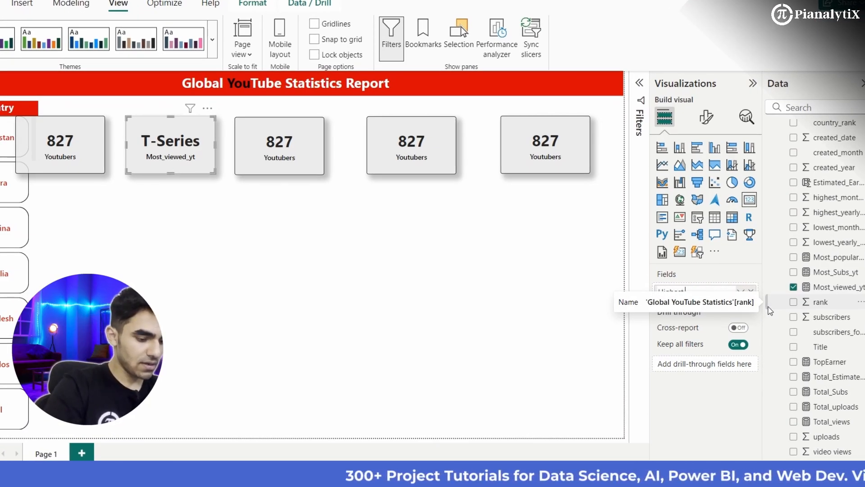
text( View)
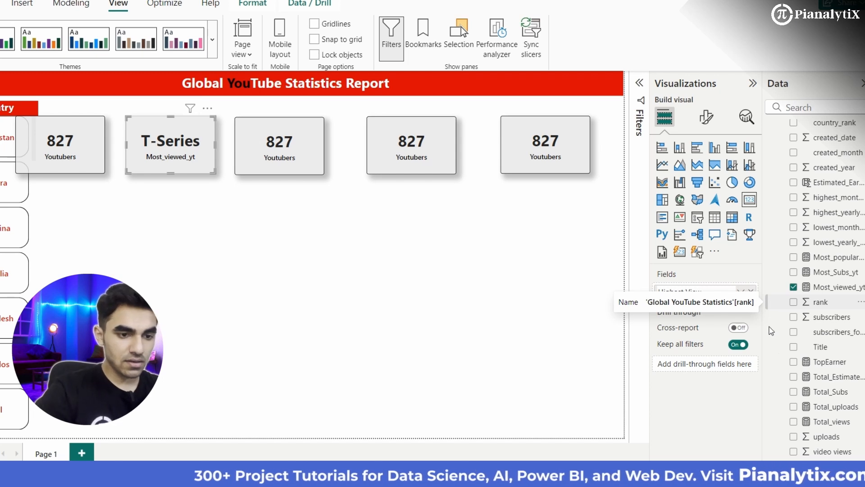
key(Return)
text(ed cha)
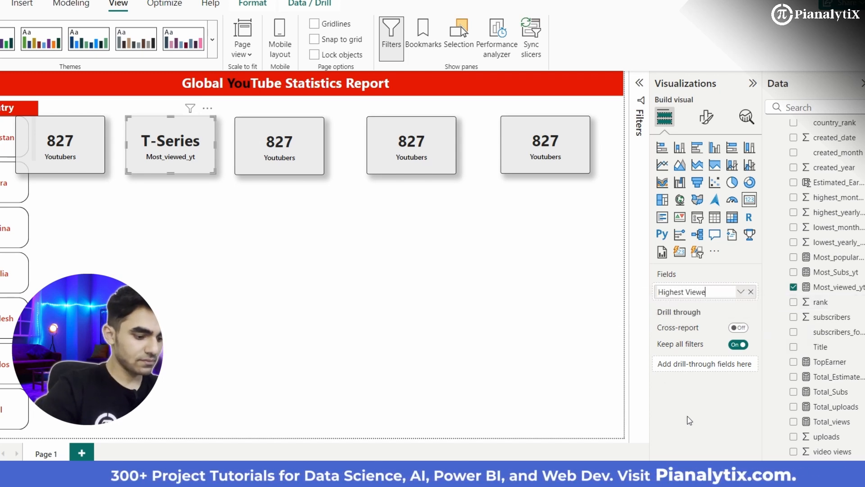
text(nnel)
key(BackSpace)
key(BackSpace)
key(BackSpace)
key(BackSpace)
key(BackSpace)
key(BackSpace)
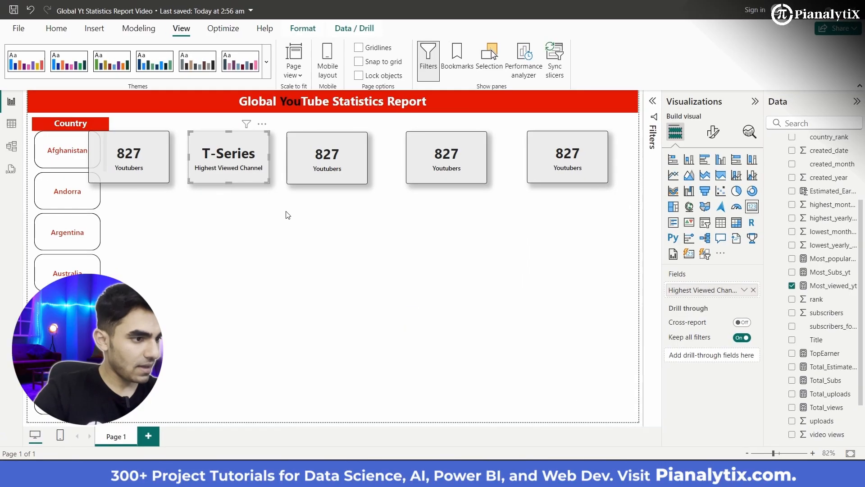
- Replace the Youtubers field in the third card of the row with the Most_Subs_yt measure
click(347, 162)
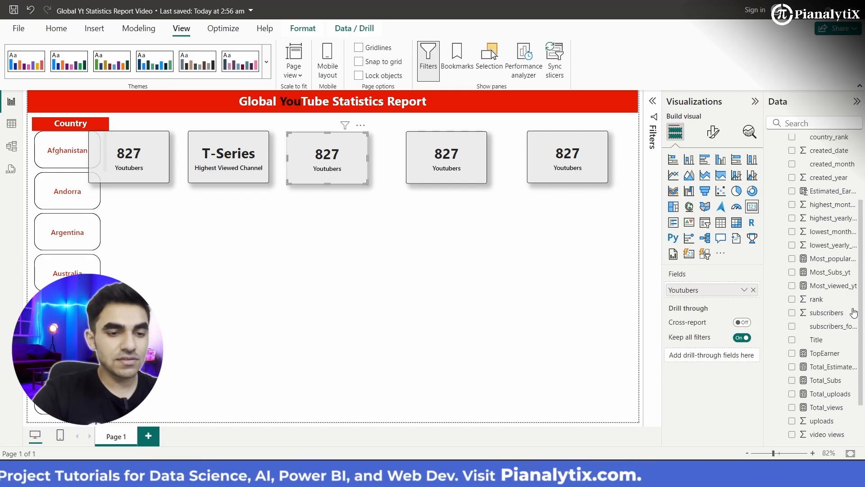
click(792, 285)
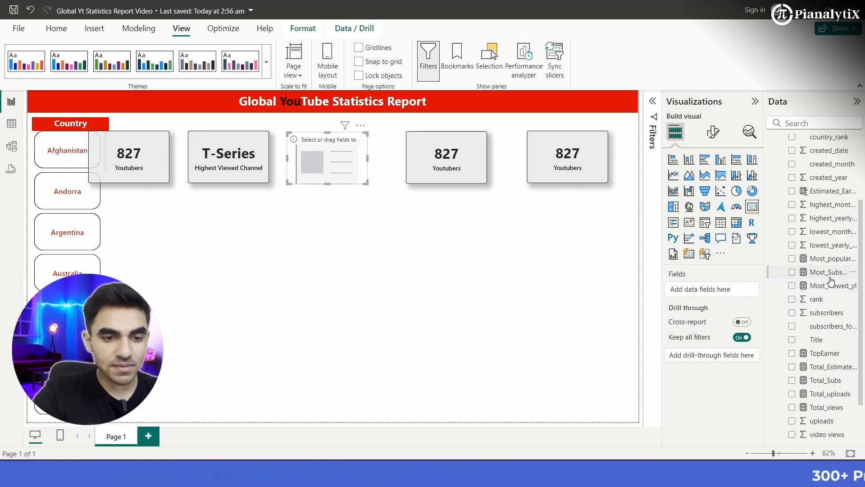
drag(737, 294, 728, 293)
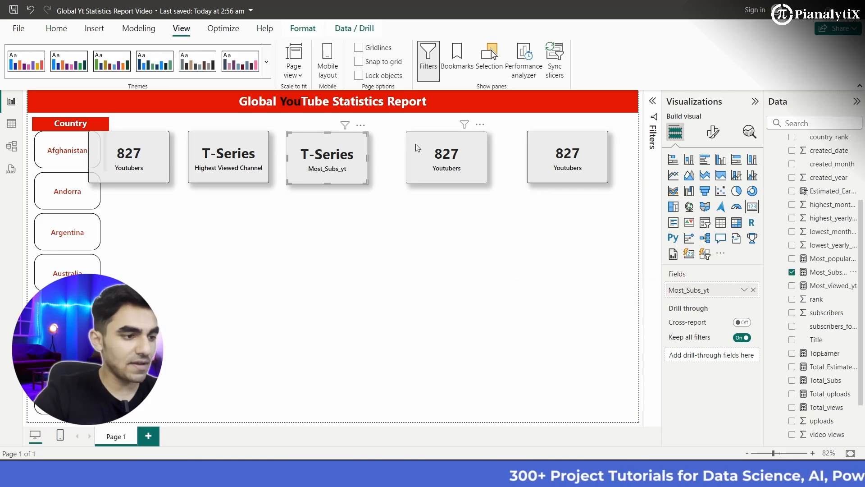
click(753, 290)
drag(849, 271, 721, 293)
- Rename the Most_Subs_yt field for this card to Highest Subscribed Channel and enlarge the card slightly to fit the full label
click(741, 293)
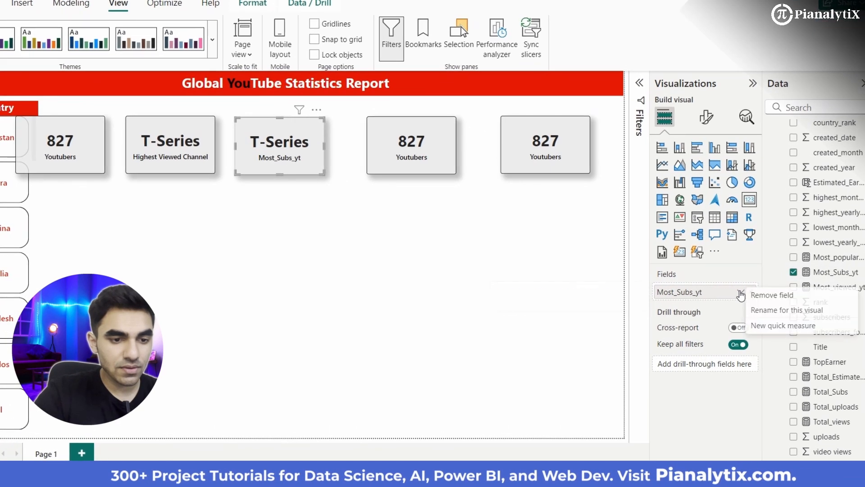
click(772, 311)
key(BackSpace)
key(BackSpace)
key(BackSpace)
key(BackSpace)
key(BackSpace)
key(BackSpace)
key(BackSpace)
key(BackSpace)
key(BackSpace)
key(BackSpace)
key(BackSpace)
key(BackSpace)
text(Highest)
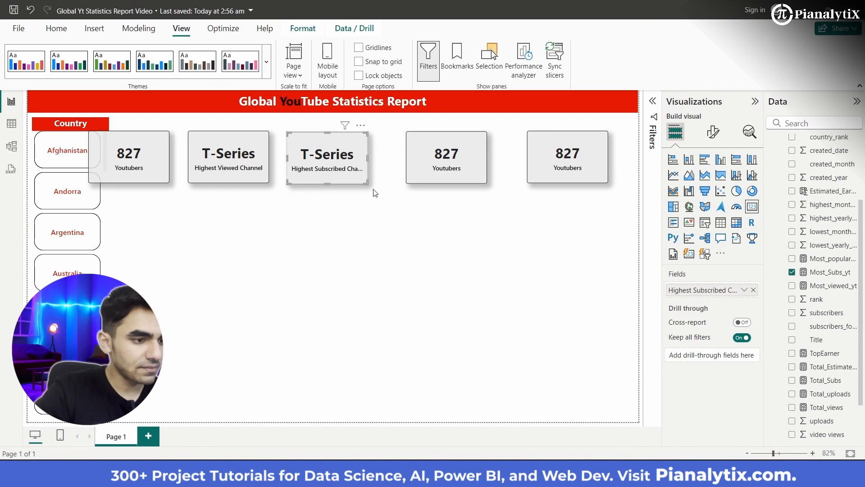
drag(372, 187, 373, 189)
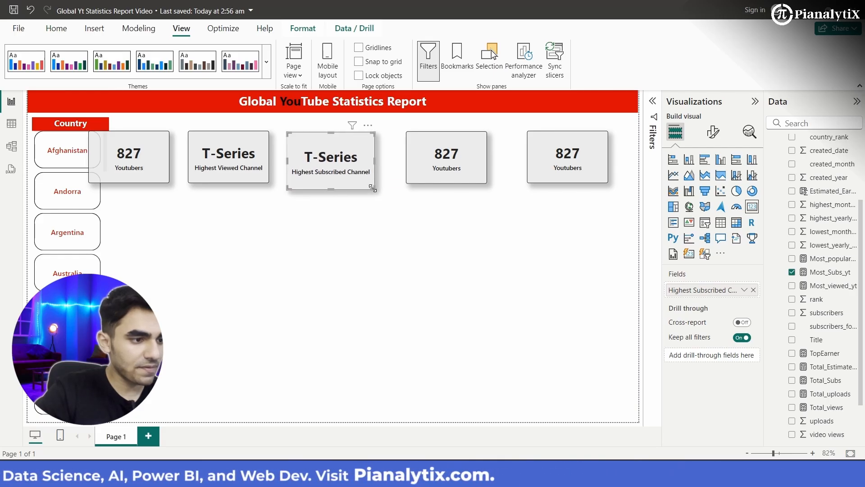
- Replace the Youtubers field in the fourth card of the row with the Most_popular_cat measure
click(455, 170)
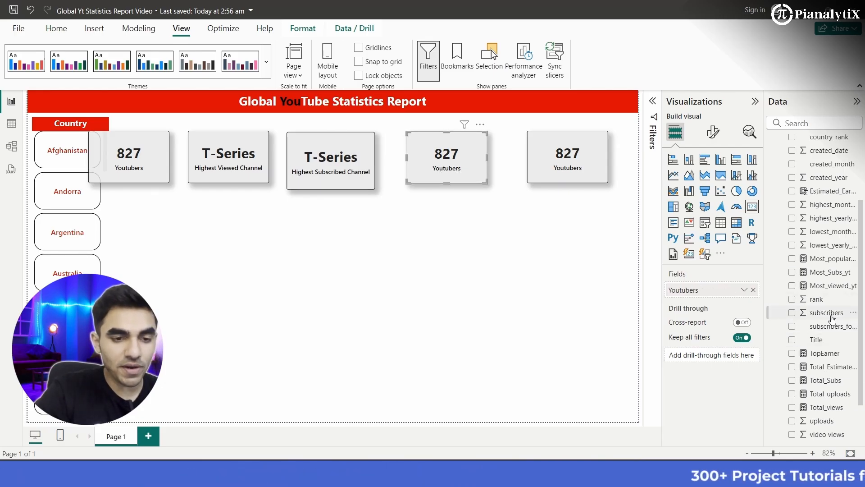
scroll(833, 319, up, 3)
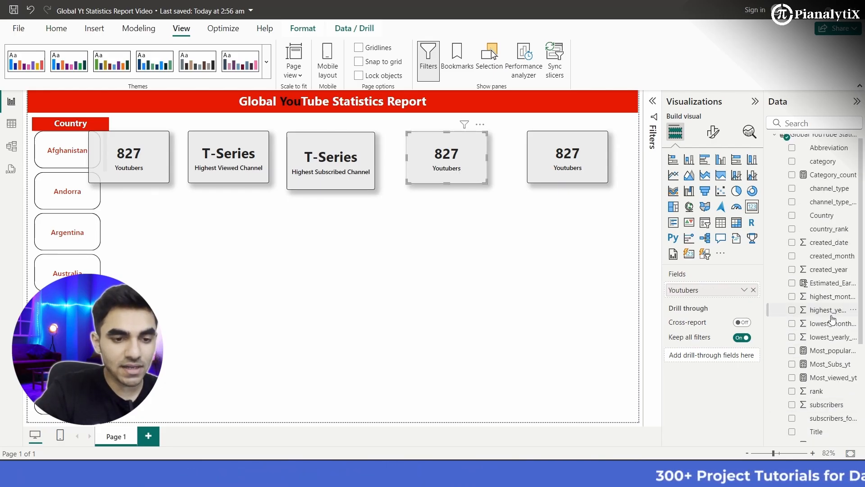
click(753, 291)
drag(827, 351, 713, 293)
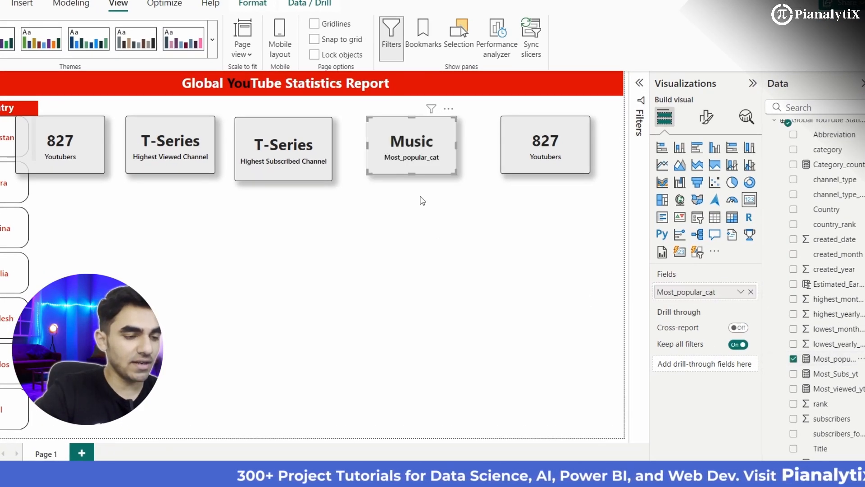
- Rename the Most_popular_cat field for this card to Most Popular Category
click(741, 292)
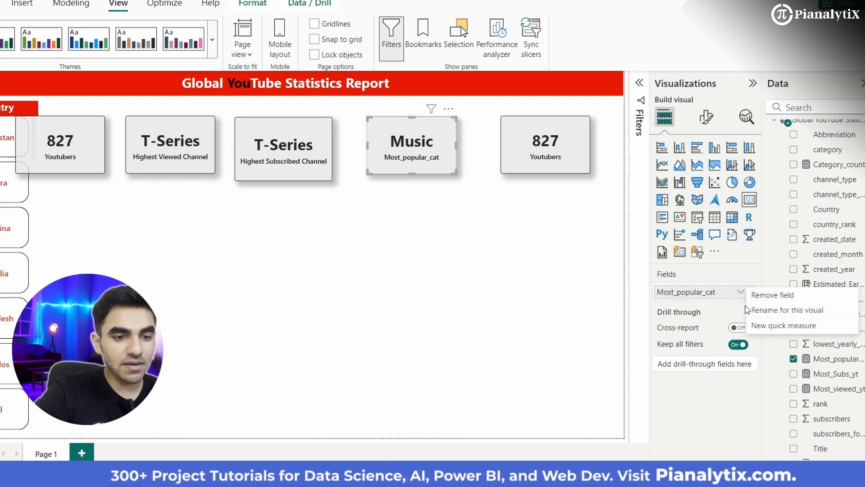
click(783, 310)
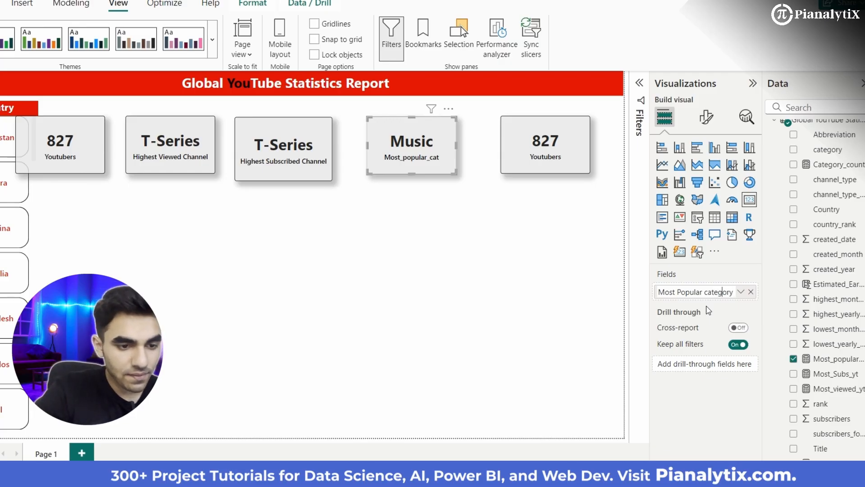
key(BackSpace)
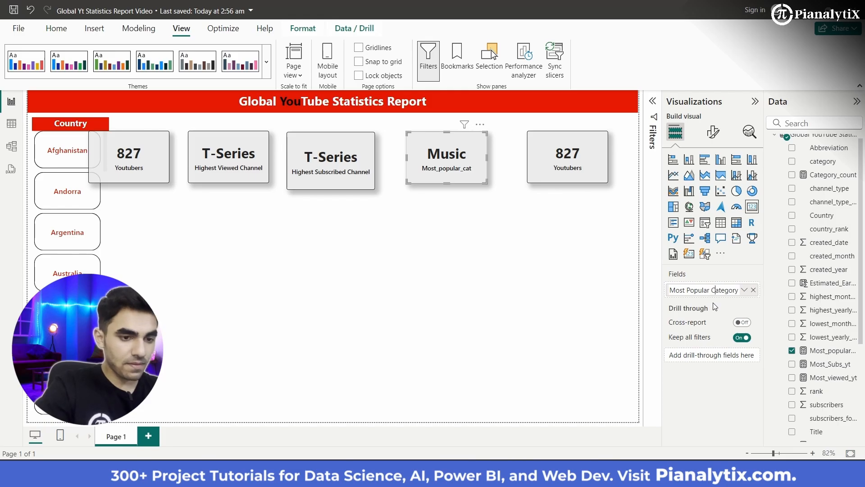
- Replace the Youtubers field in the fifth card with the TopEarner measure and rename it Top Earner for this visual
click(561, 154)
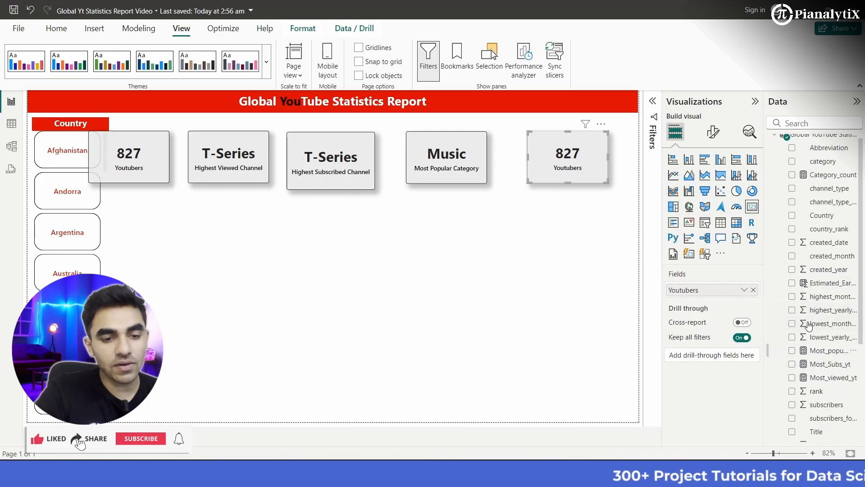
scroll(818, 406, down, 5)
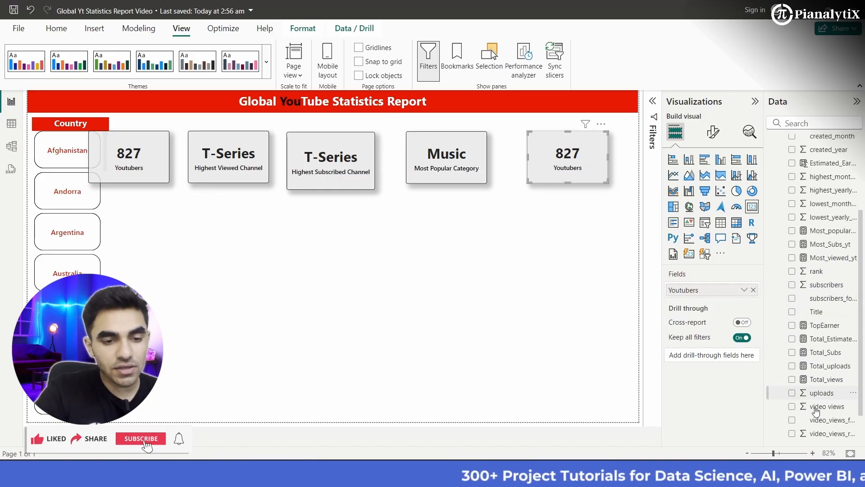
click(753, 290)
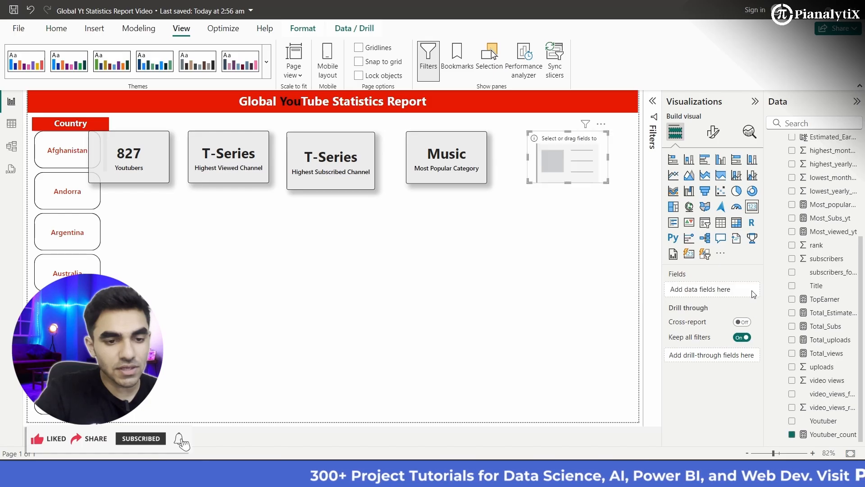
drag(816, 303, 723, 291)
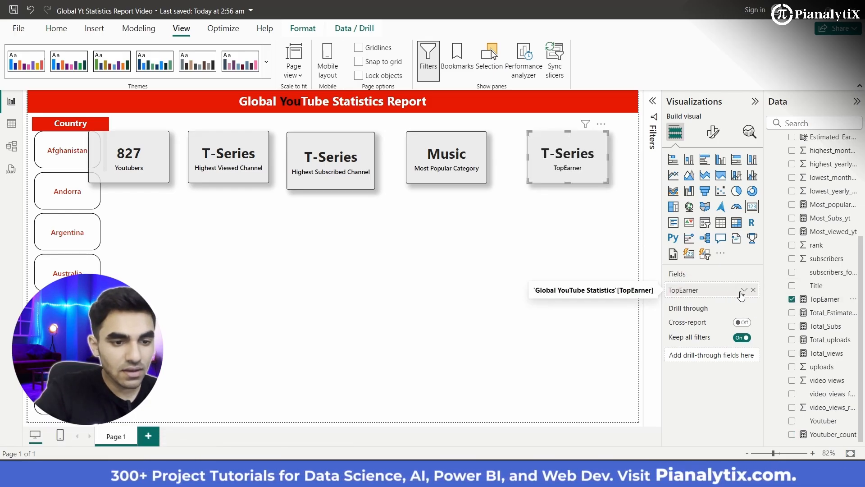
click(745, 289)
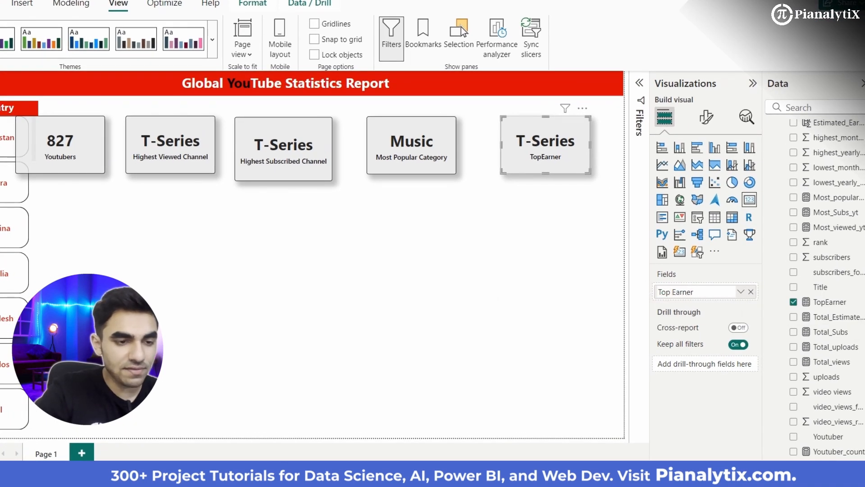
click(492, 231)
- Resize the Most Popular Category card to match the Highest Subscribed Channel card by overlaying them, and return it to fourth place
drag(401, 163, 267, 162)
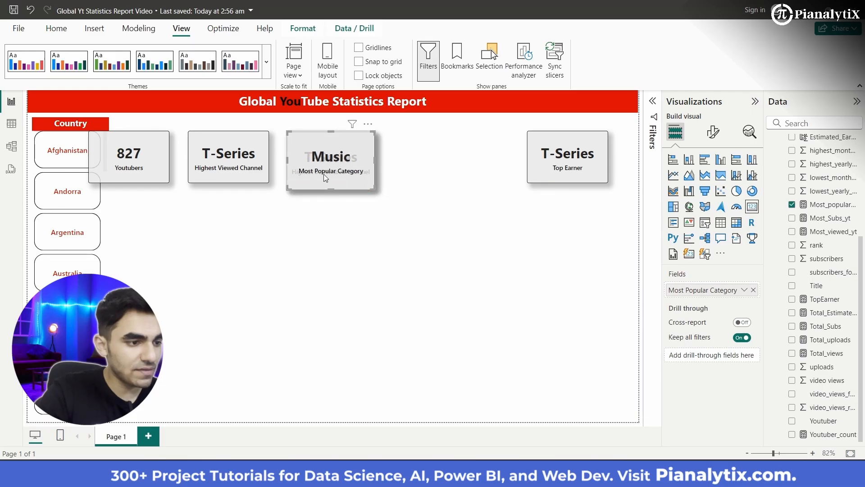
drag(354, 169, 321, 172)
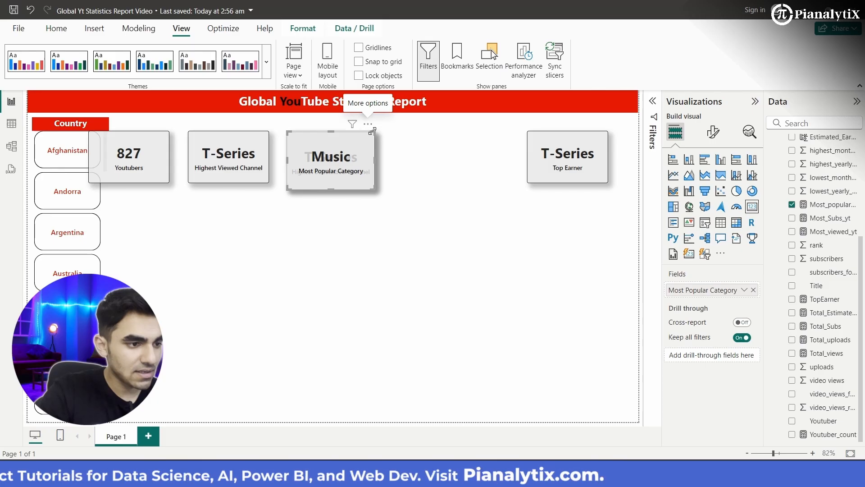
drag(372, 135, 469, 159)
- Resize the Top Earner card to match the Most Popular Category card by overlaying them, and place it at the row's far end, just below the banner
drag(563, 159, 453, 158)
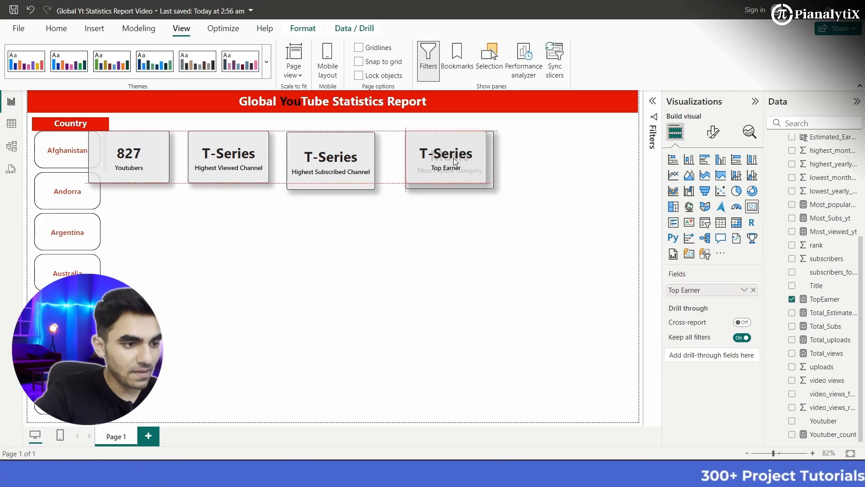
drag(488, 181, 492, 188)
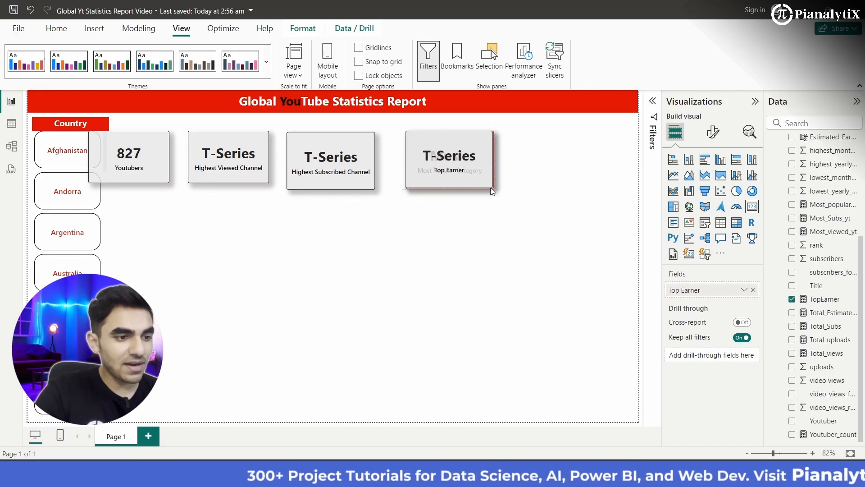
drag(483, 157, 603, 156)
mouse_move(604, 155)
mouse_down()
mouse_move(612, 144)
mouse_move(609, 150)
mouse_up()
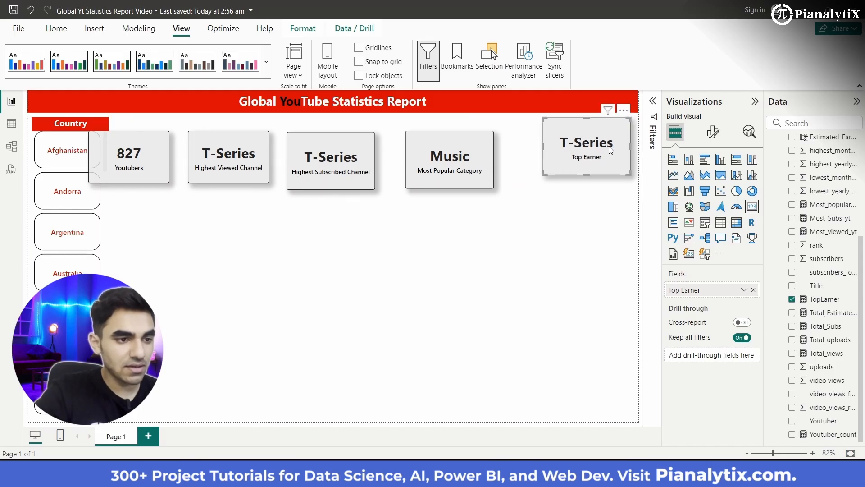
- Arrange the Most Popular Category, Highest Subscribed Channel, Highest Viewed Channel and Youtubers cards in an evenly spaced row, matching the Top Earner card's size and height
drag(466, 170, 493, 158)
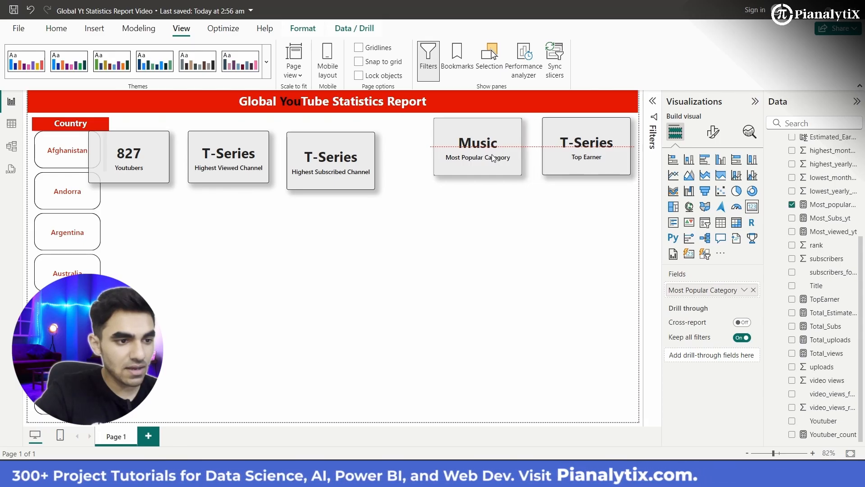
drag(494, 158, 495, 157)
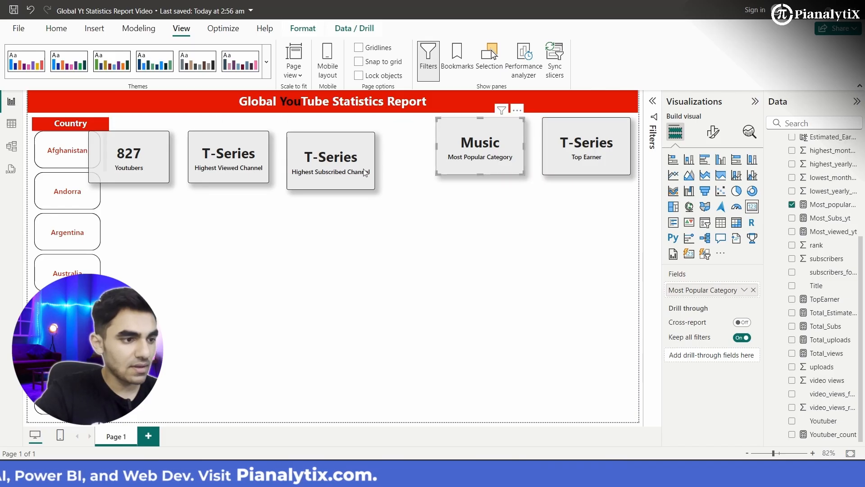
drag(361, 171, 403, 155)
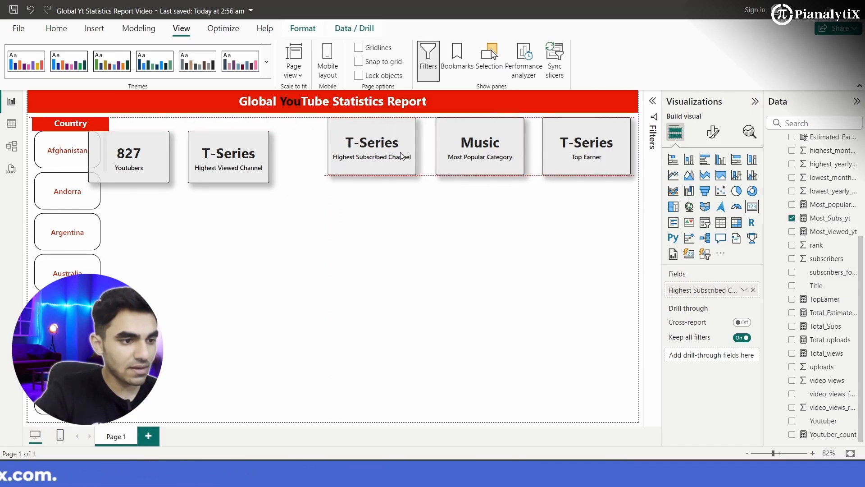
drag(244, 163, 278, 157)
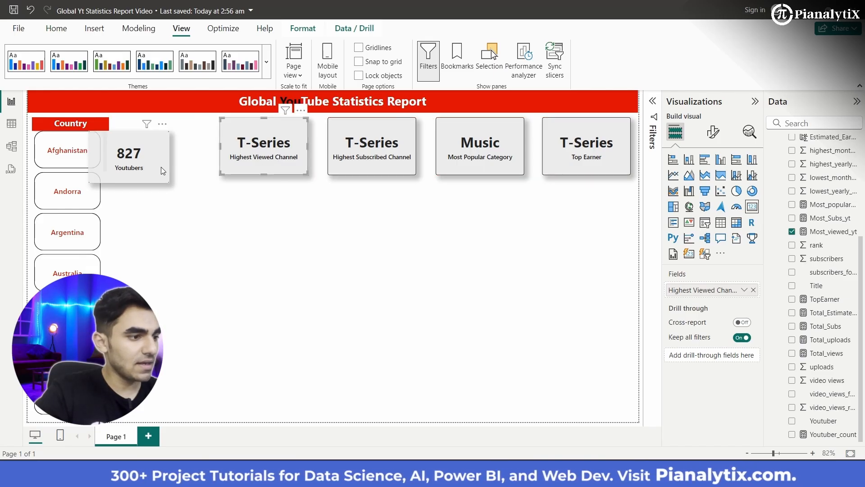
drag(161, 167, 185, 151)
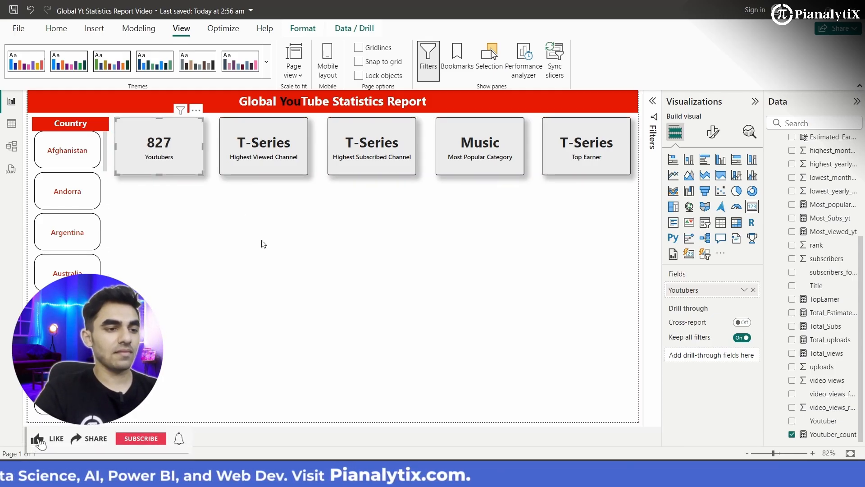
click(400, 298)
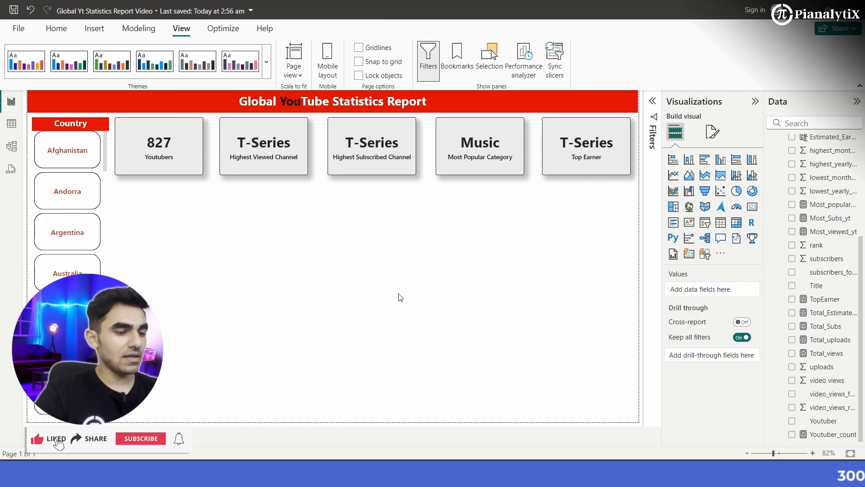
key(XF86MonBrightnessUp)
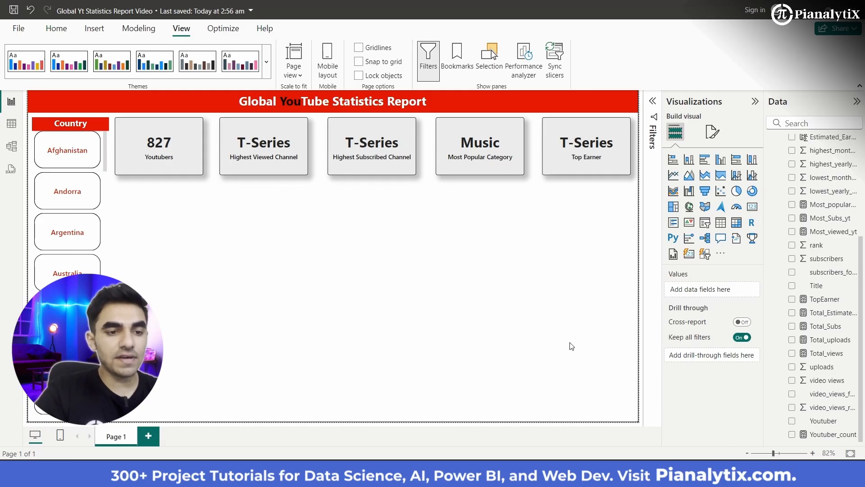
- Insert a pie chart and resize it to a compact block just below the Youtubers and Highest Viewed Channel cards
click(737, 191)
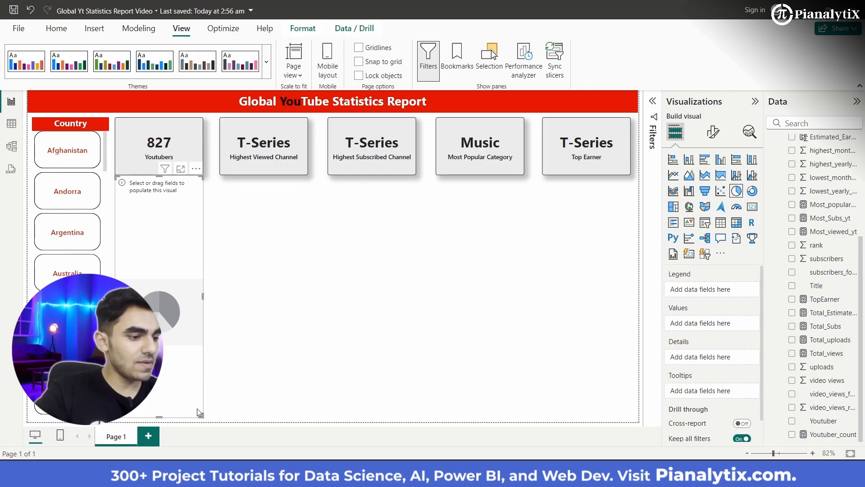
drag(201, 415, 260, 286)
mouse_move(244, 249)
mouse_down()
mouse_move(251, 253)
mouse_move(243, 256)
mouse_up()
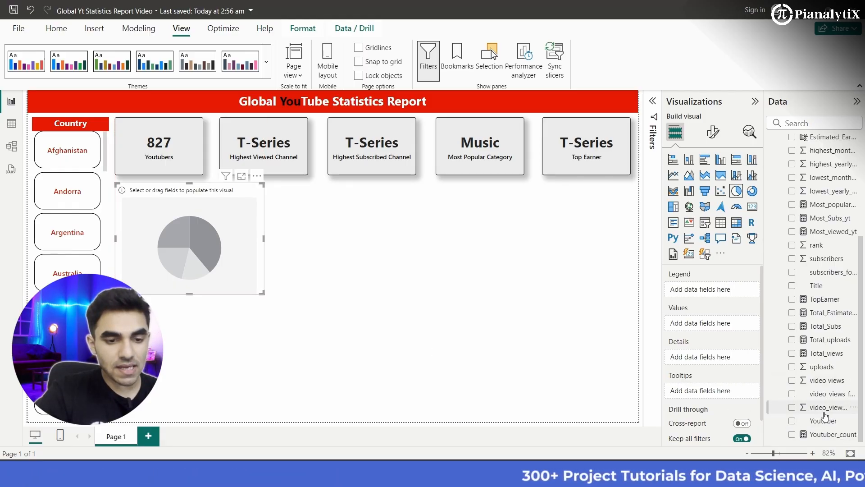
- Assign video views to the pie chart's values and category to its legend
drag(823, 381, 721, 324)
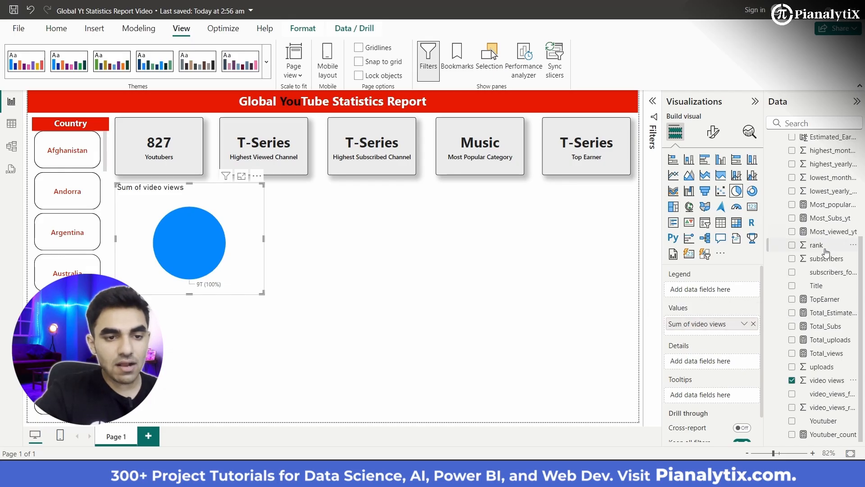
scroll(827, 248, up, 5)
scroll(826, 254, up, 1)
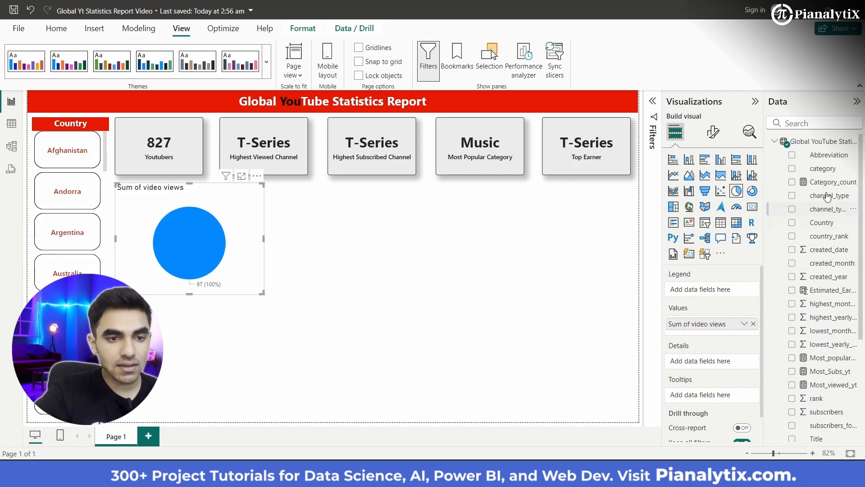
drag(824, 172, 719, 296)
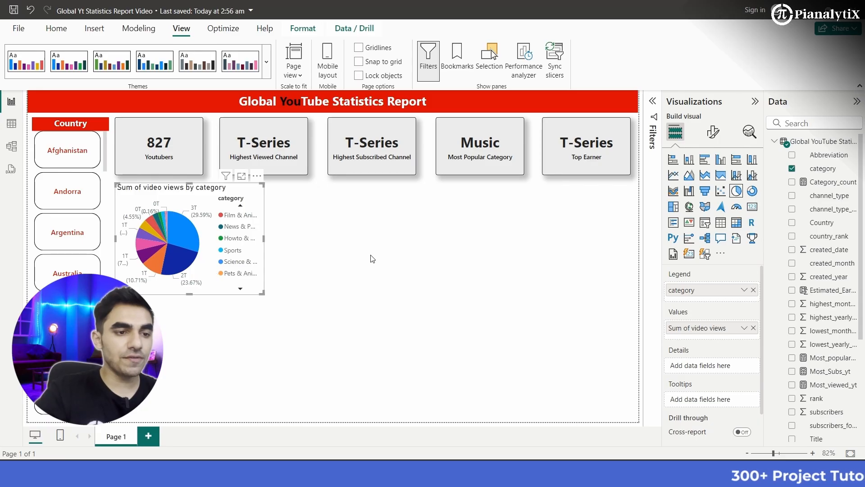
- Filter the pie chart's category field to the Top 5 items by Sum of video views, apply it and collapse the filter pane
click(653, 103)
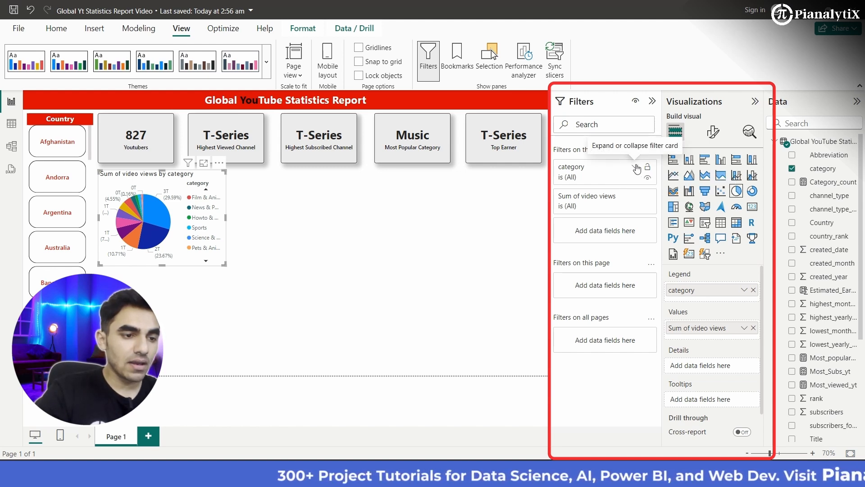
click(635, 168)
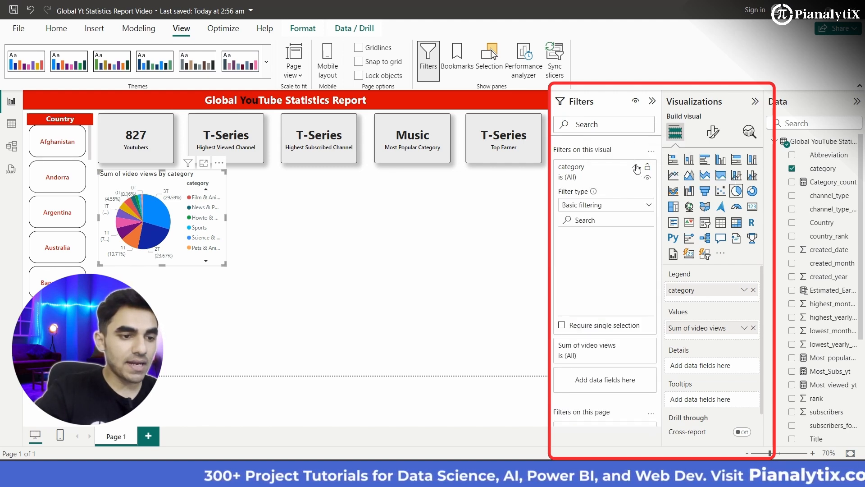
click(639, 207)
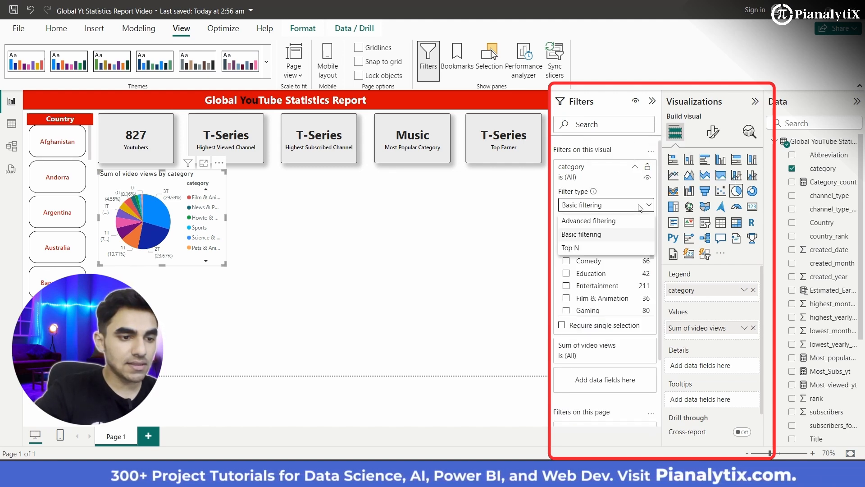
click(610, 249)
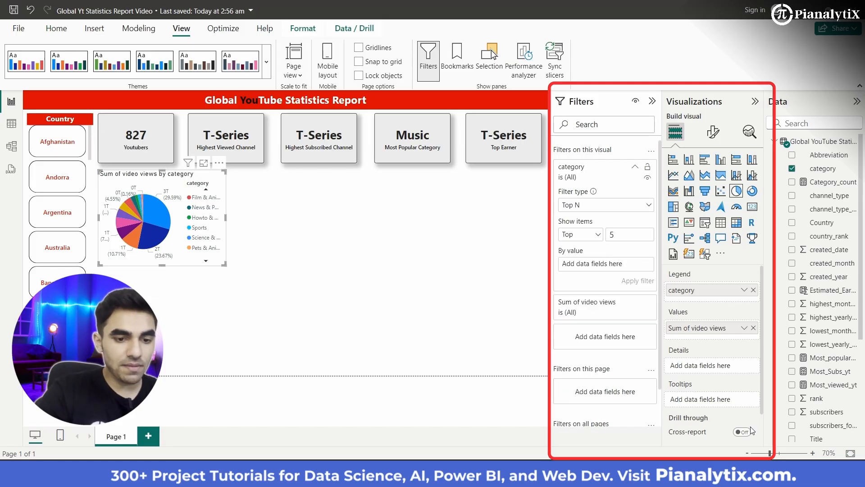
scroll(845, 419, down, 4)
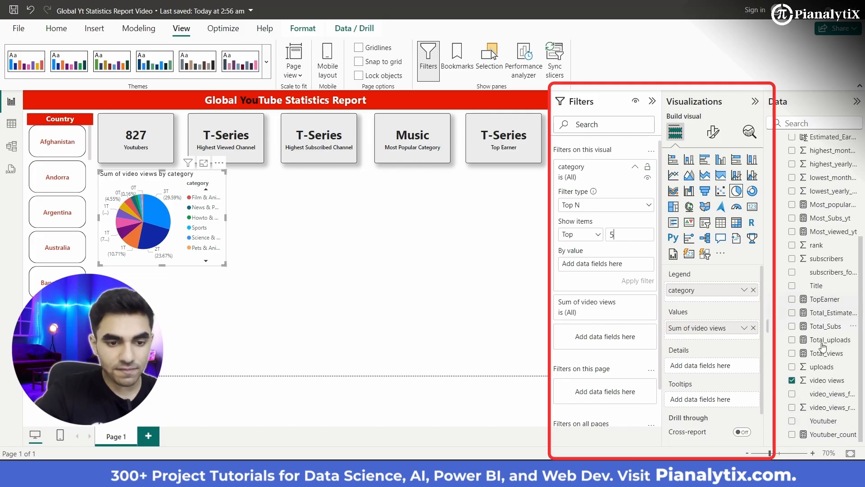
drag(821, 380, 614, 263)
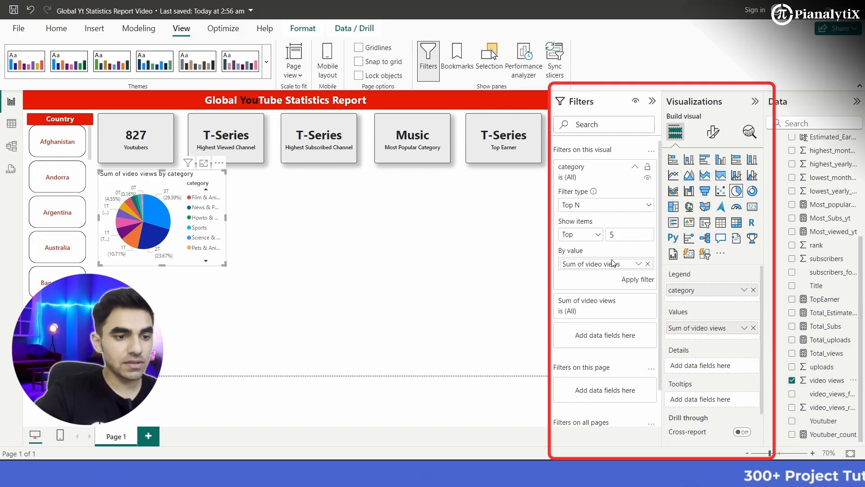
click(639, 264)
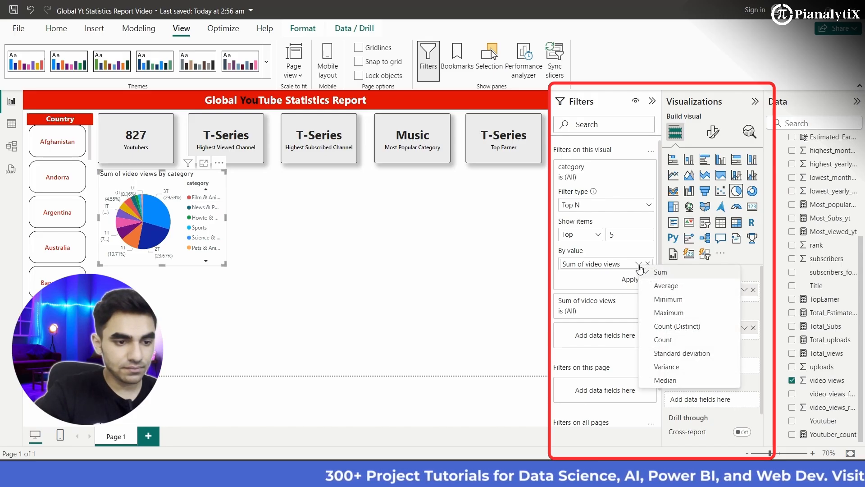
click(649, 272)
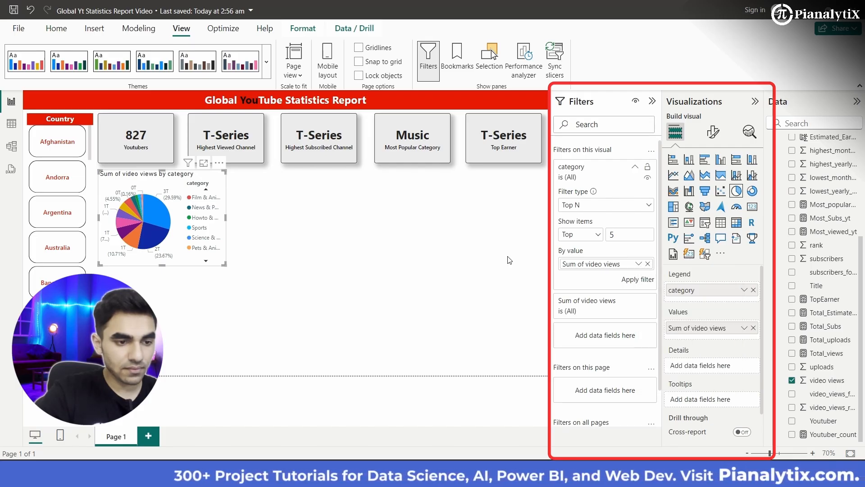
click(637, 281)
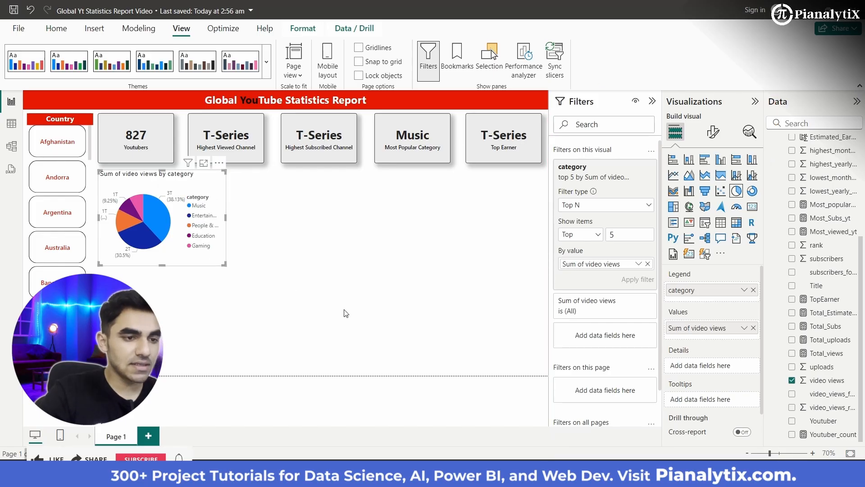
click(653, 102)
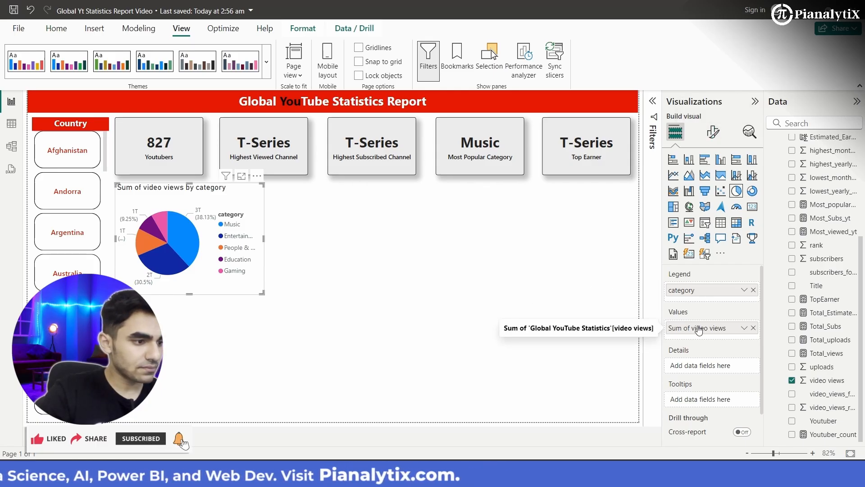
- Center the pie chart's title and change its font to a heavier Segoe UI style
click(714, 132)
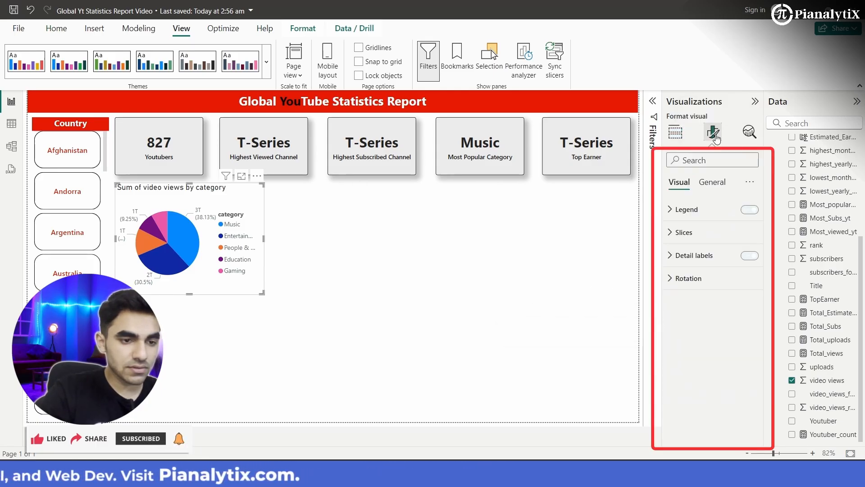
click(712, 182)
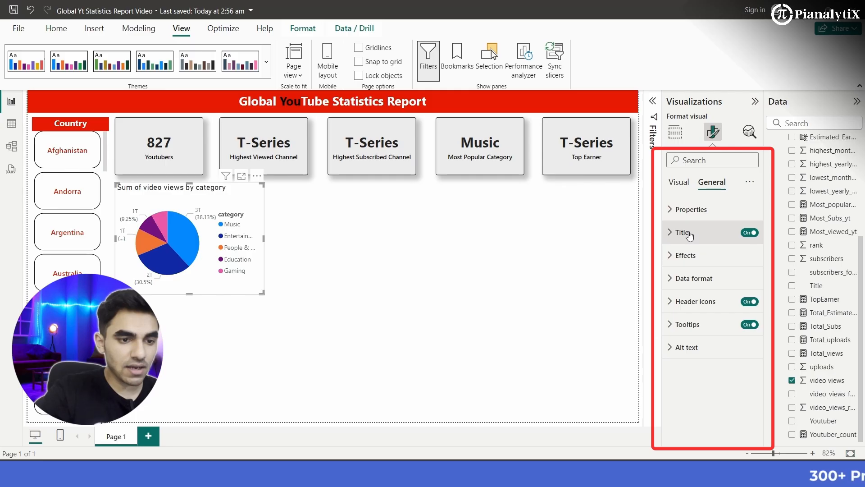
click(689, 232)
scroll(699, 316, down, 2)
click(693, 386)
click(714, 278)
scroll(708, 203, down, 10)
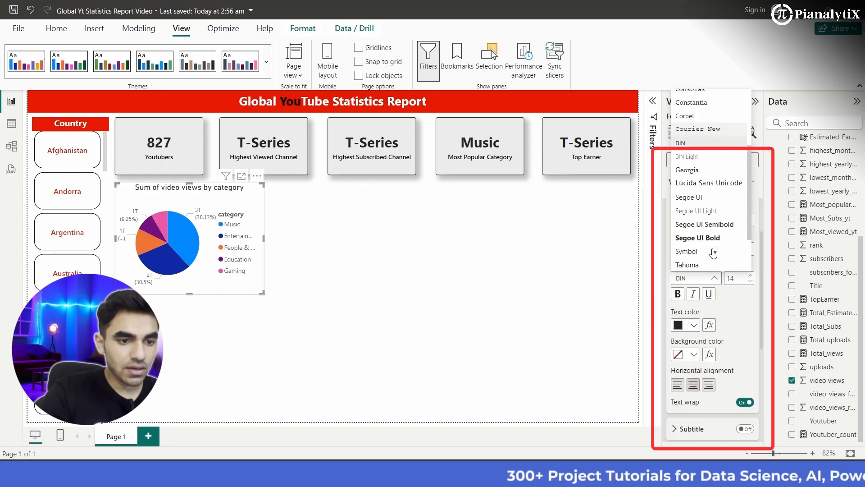
click(720, 192)
scroll(717, 271, up, 3)
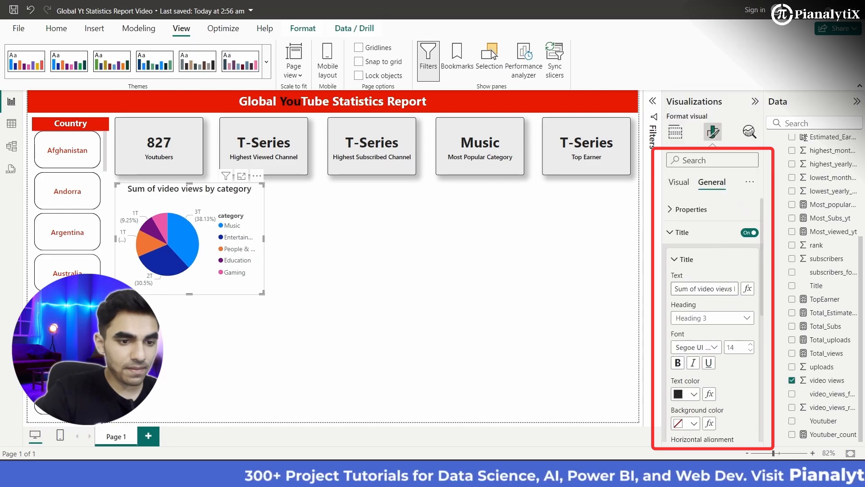
- Change the pie chart's title text to Top 5 Categories by Views
triple_click(727, 289)
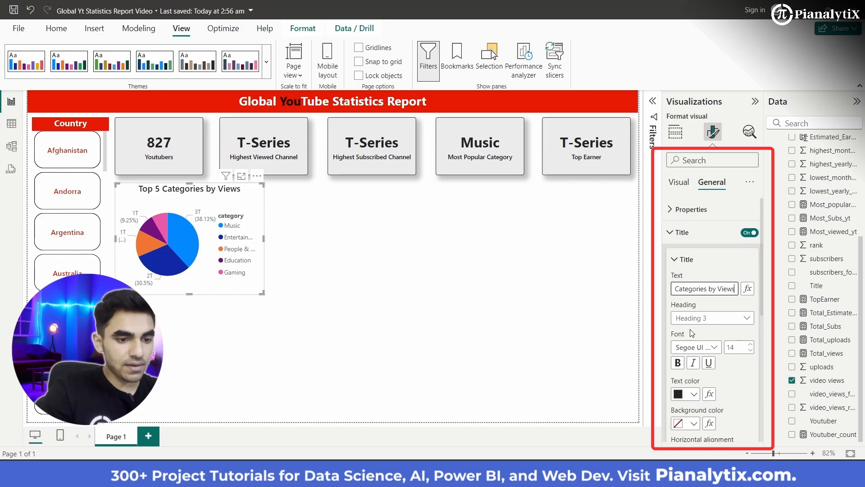
scroll(718, 364, down, 10)
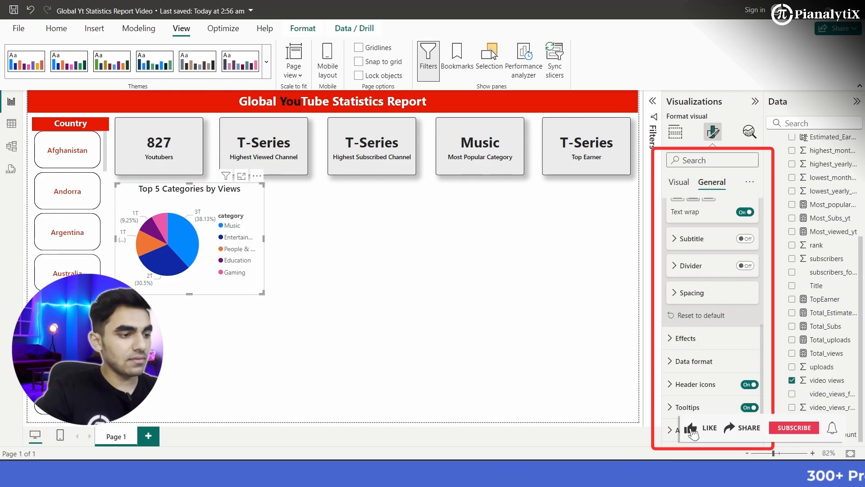
mouse_move(159, 246)
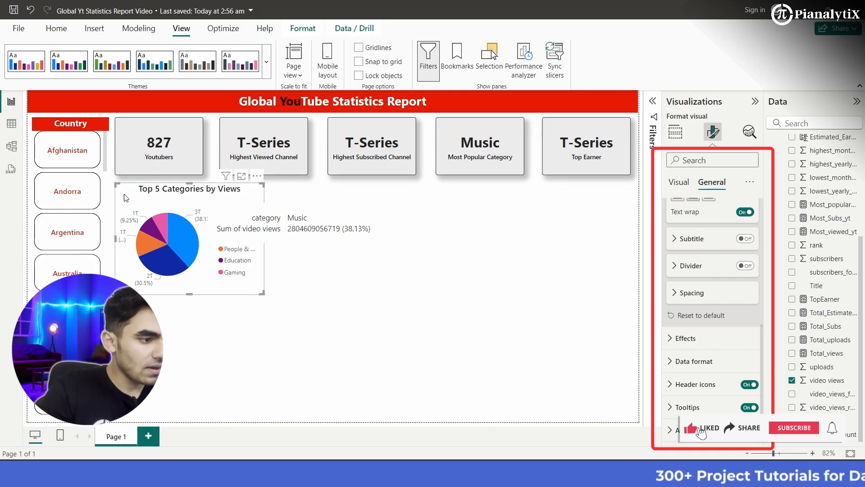
scroll(708, 370, up, 5)
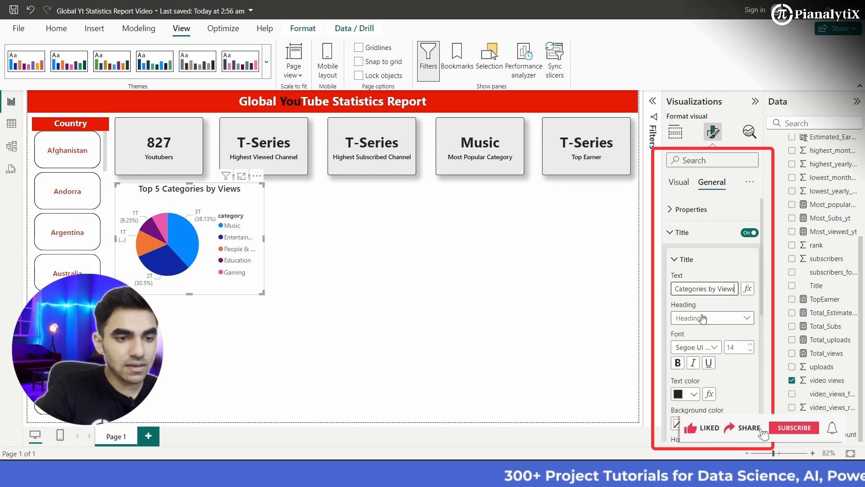
- Set the pie chart's legend title to Category and its legend text color to black
click(680, 182)
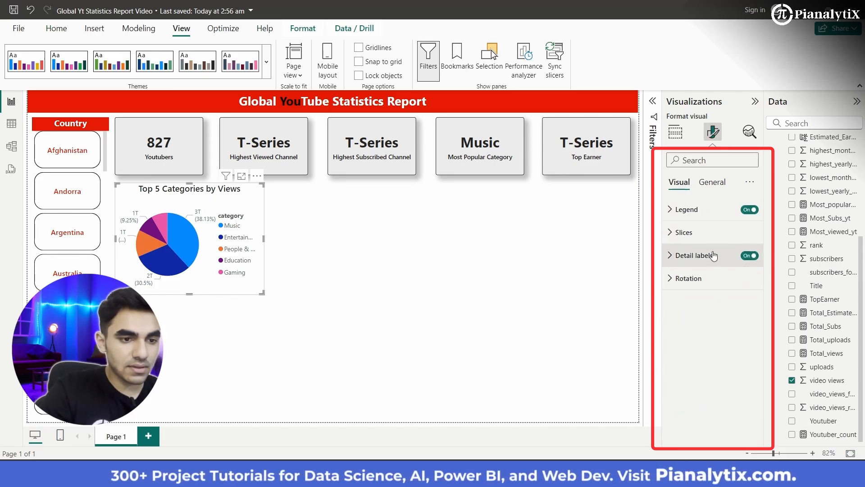
click(688, 209)
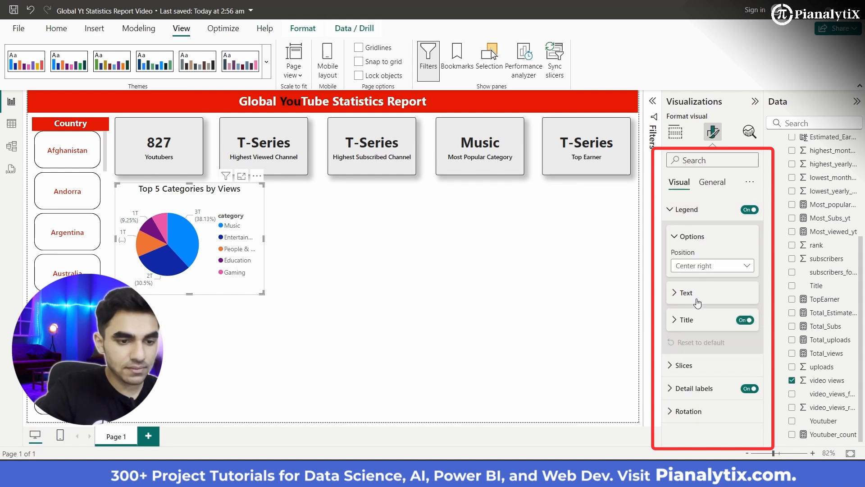
click(694, 318)
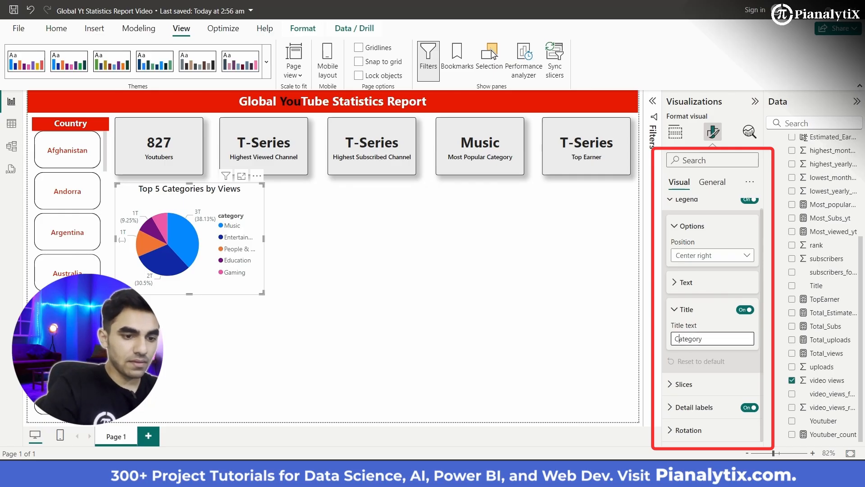
click(697, 293)
click(694, 358)
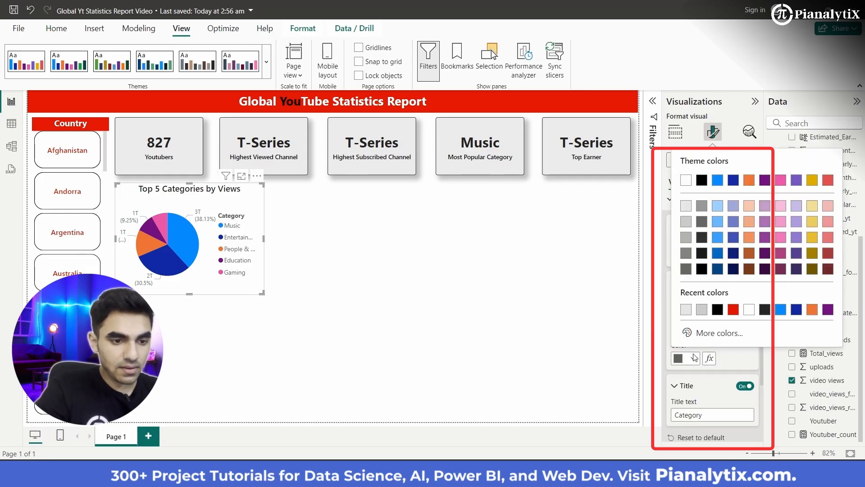
click(704, 270)
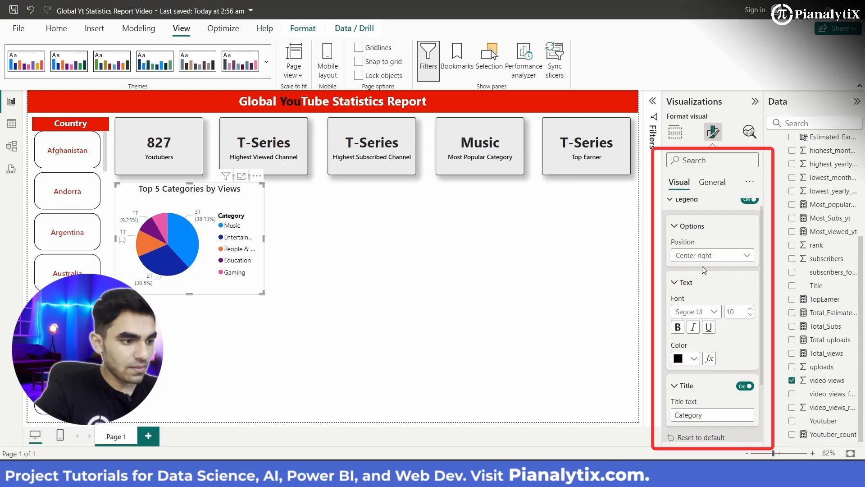
- Set the pie chart's legend text size to 8
click(751, 316)
click(751, 316)
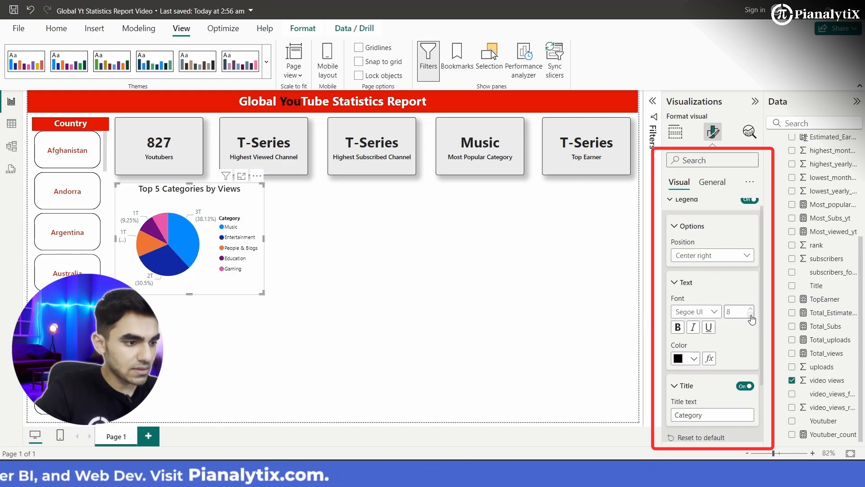
click(751, 310)
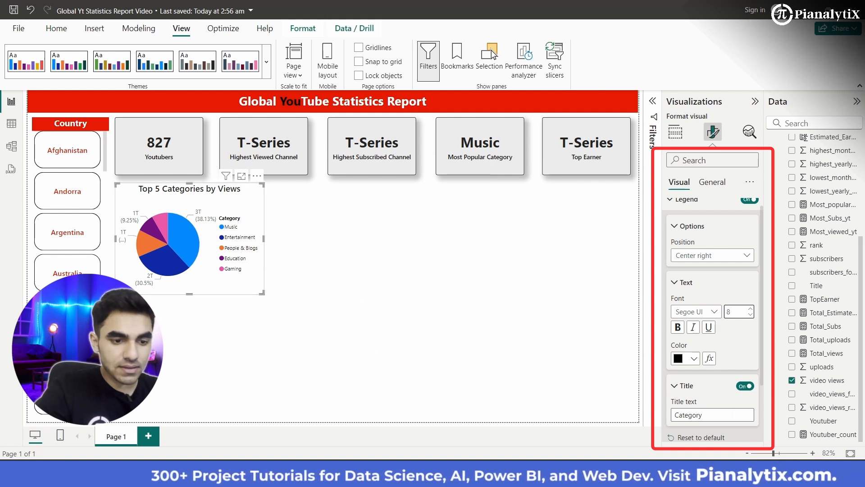
- Format the pie chart's detail label values with black text, a heavier Segoe UI style and font size 8
scroll(713, 406, down, 3)
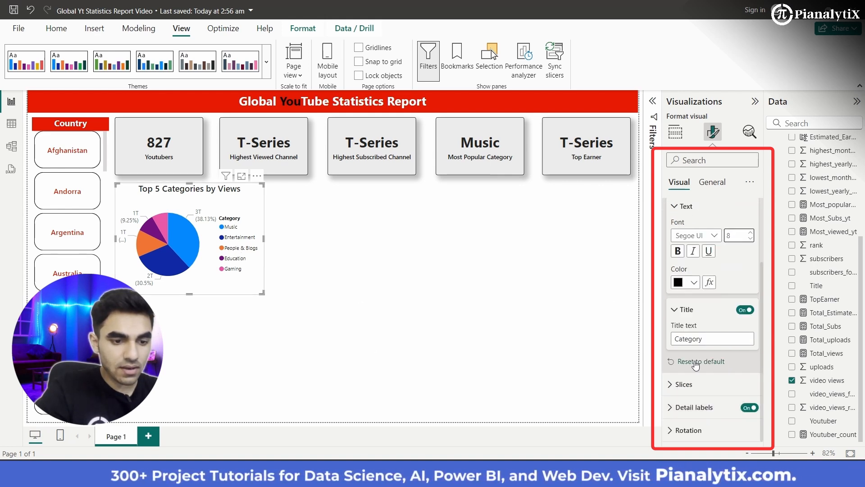
click(693, 407)
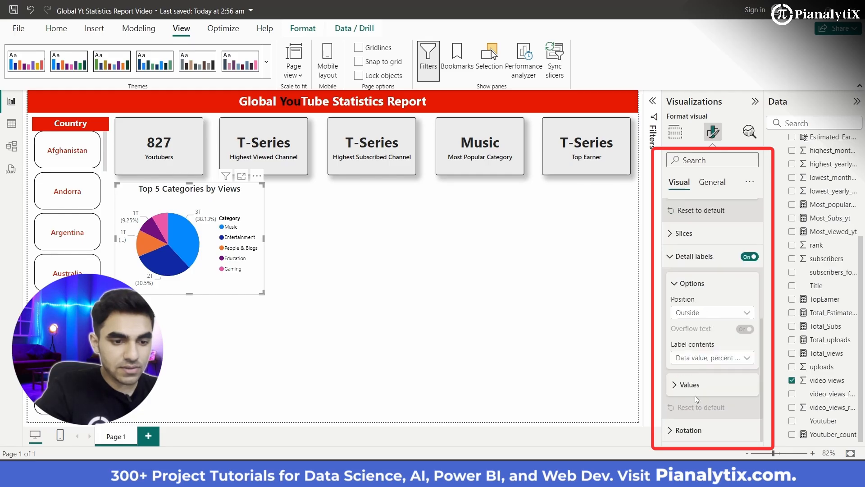
click(709, 394)
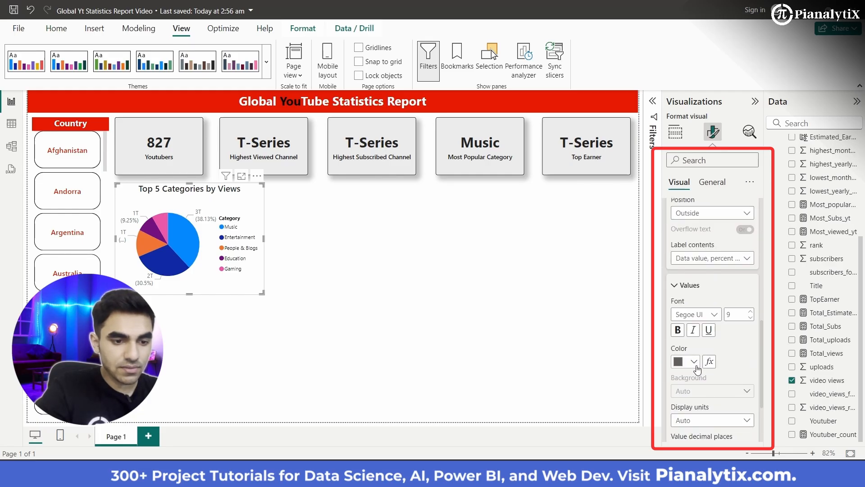
click(697, 365)
click(702, 271)
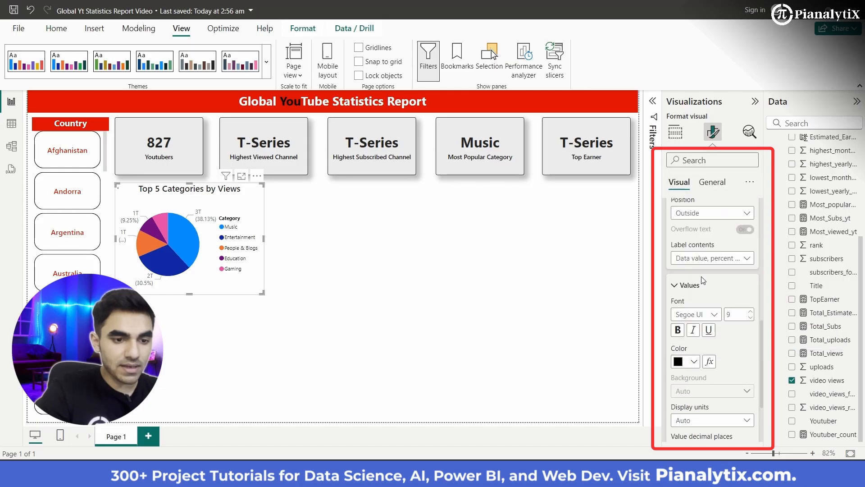
click(717, 315)
click(715, 244)
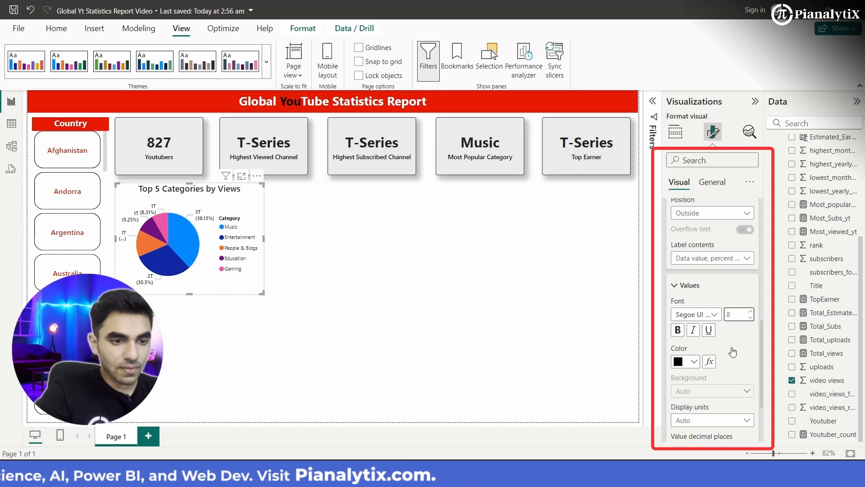
- Set the background color of the pie chart's title to the recently used red
scroll(730, 351, down, 5)
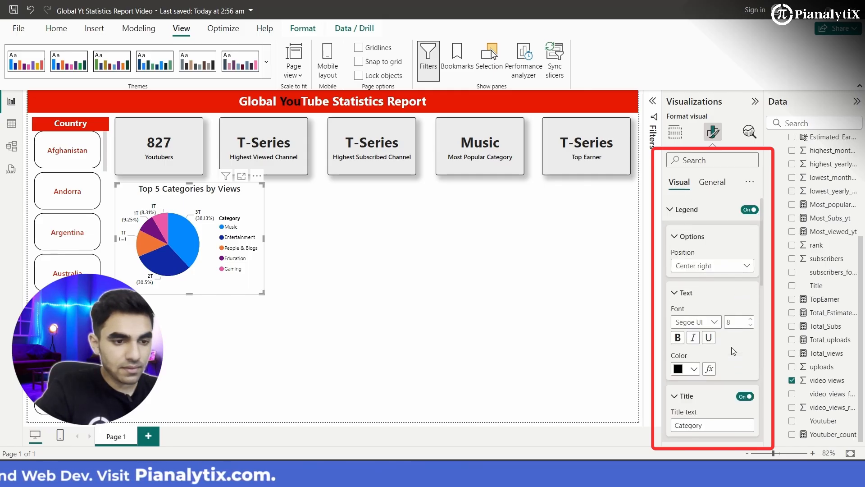
click(714, 188)
click(682, 232)
click(683, 232)
scroll(698, 315, down, 3)
scroll(694, 361, up, 2)
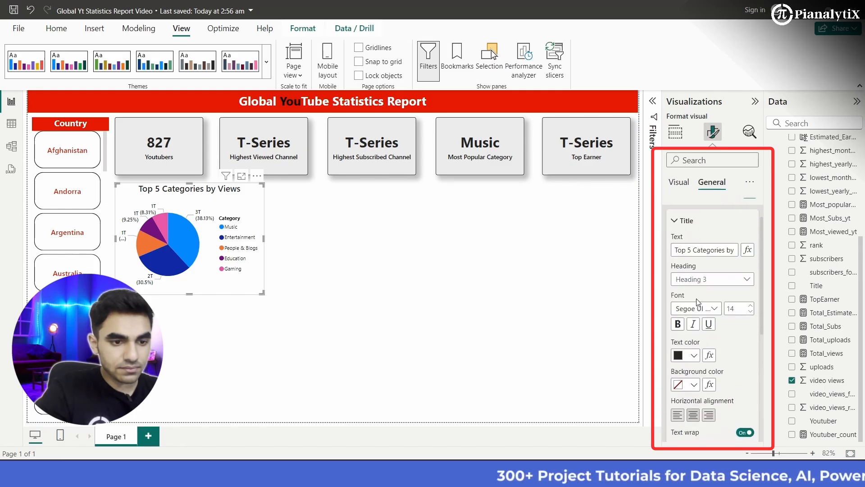
click(693, 386)
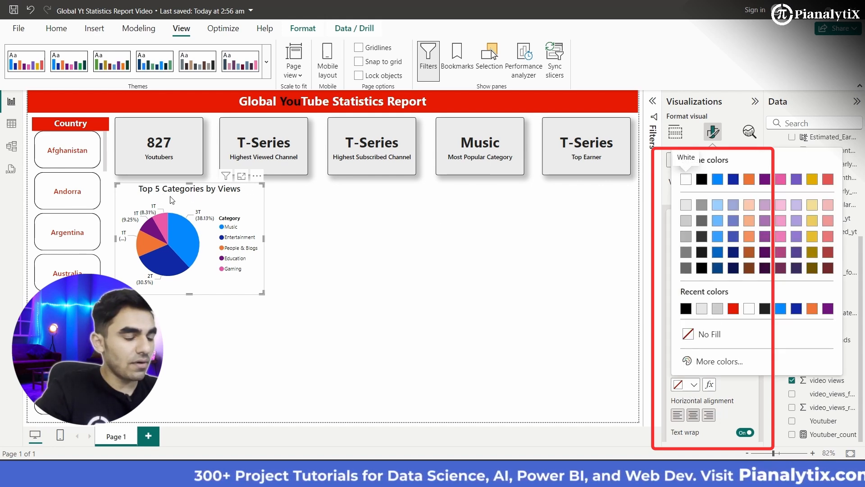
click(734, 309)
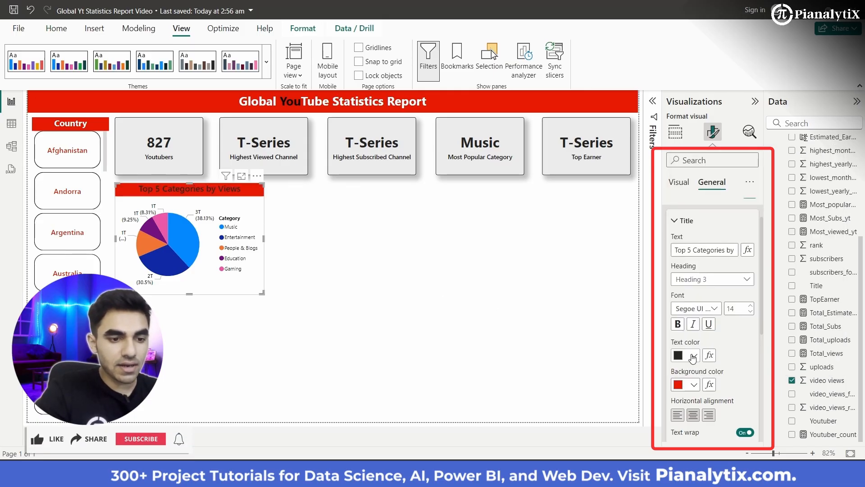
- Set the pie chart's title text color to white and choose Segoe UI Semibold as its font
click(695, 356)
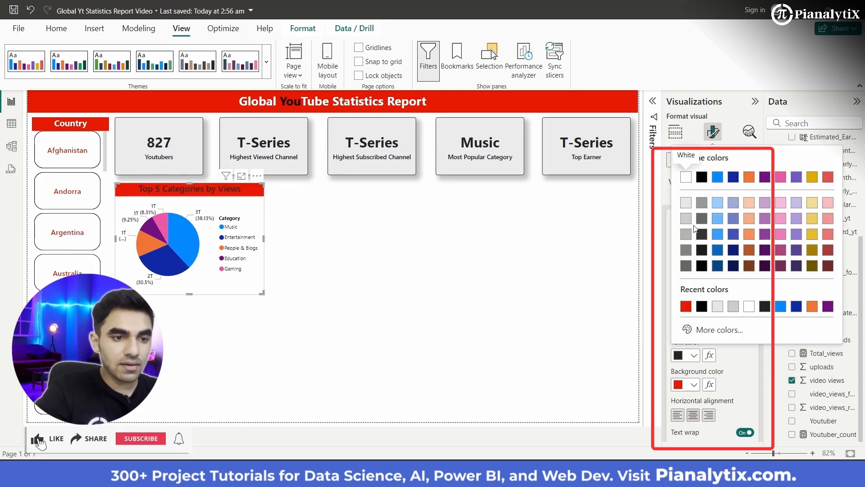
click(686, 177)
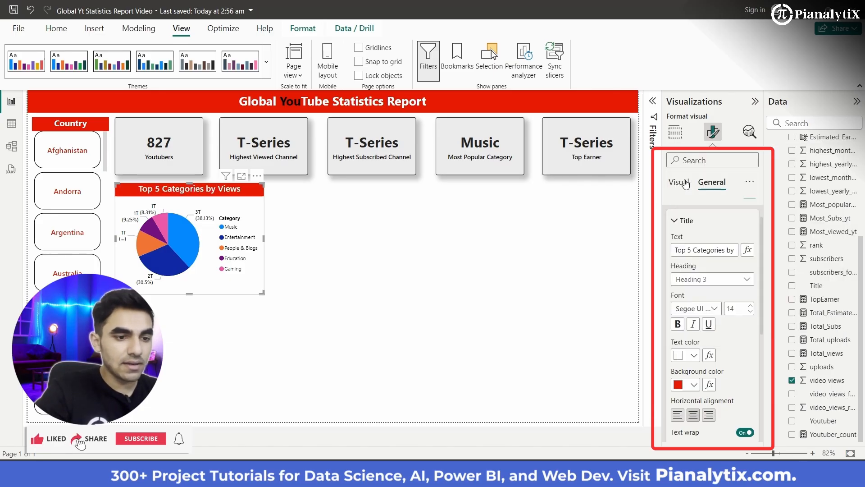
click(710, 316)
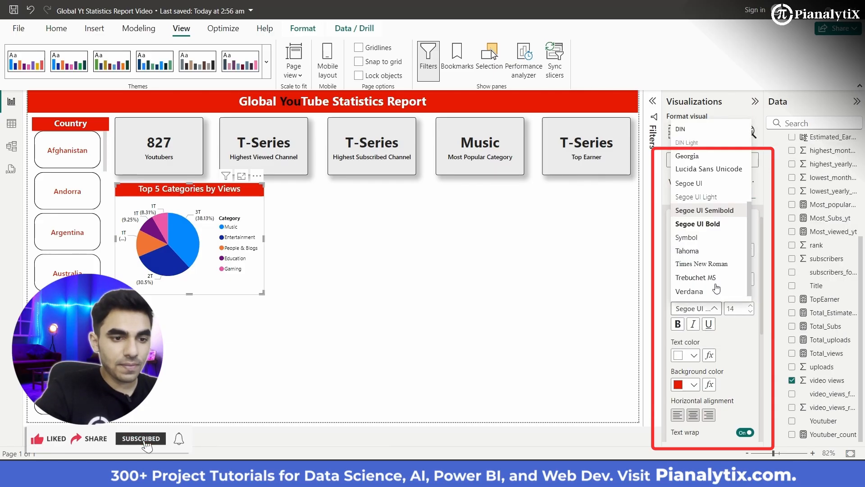
click(718, 215)
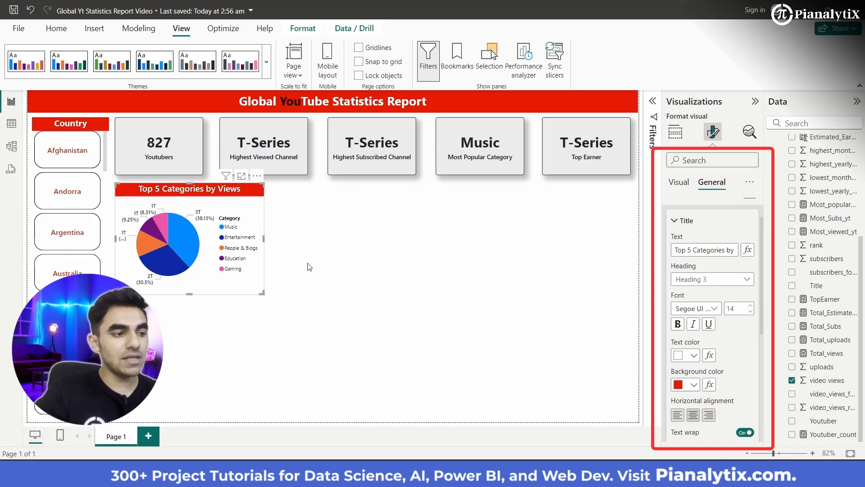
- Open the color settings for the pie chart's individual category slices
mouse_move(174, 230)
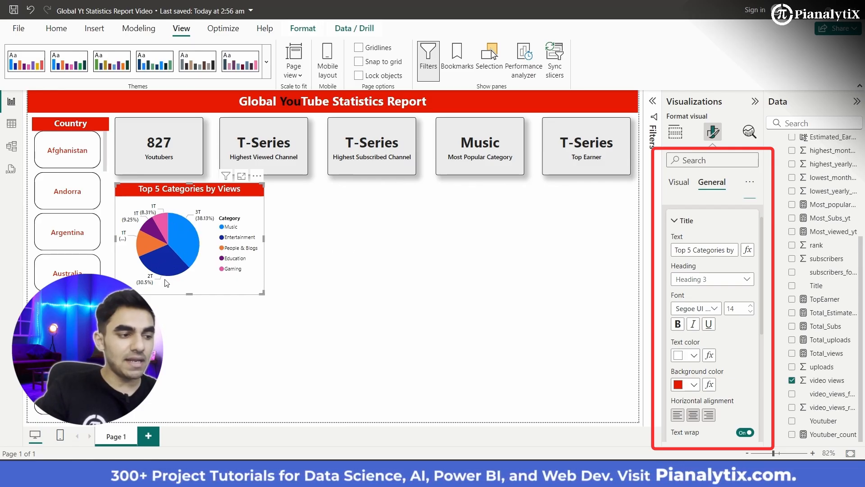
mouse_move(155, 265)
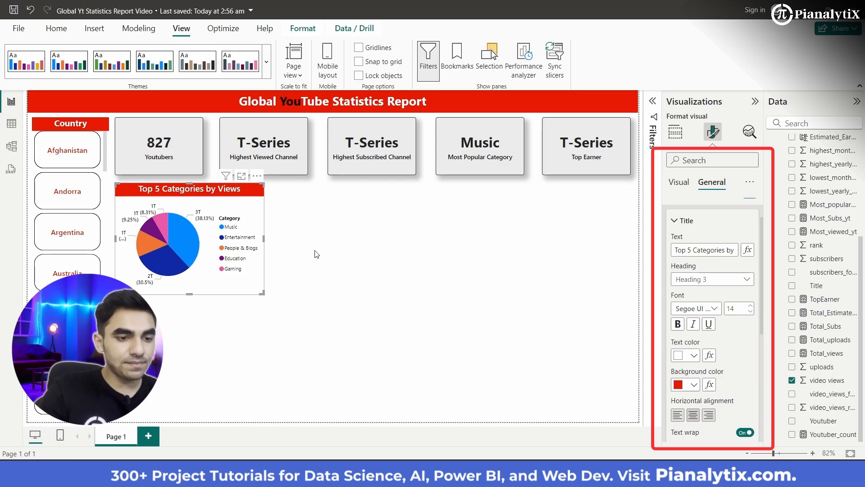
click(686, 182)
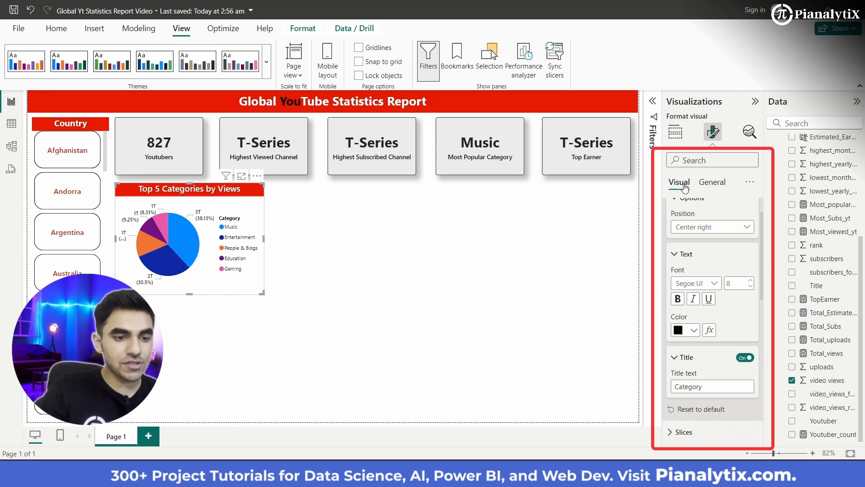
click(675, 254)
click(672, 356)
scroll(684, 360, down, 3)
scroll(684, 361, down, 3)
scroll(684, 361, up, 3)
scroll(684, 361, down, 1)
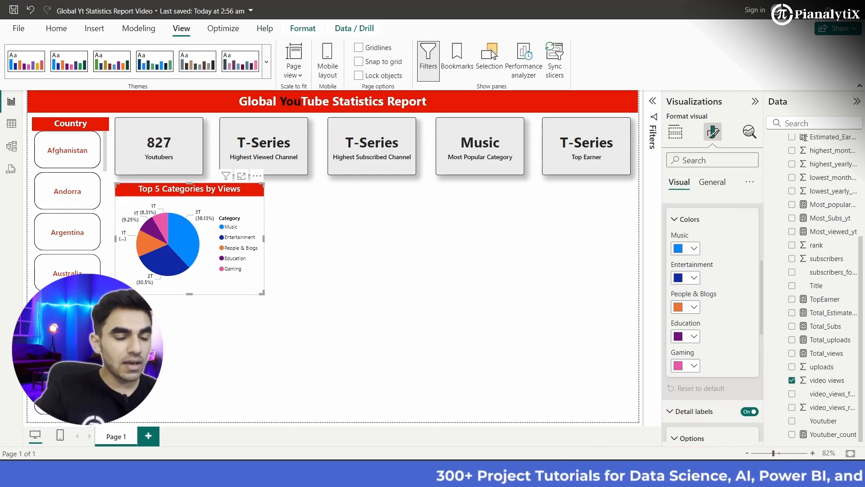
- Try to view the Color Hunt palette in Chrome, and return to the Global Yt Statistics Report Video file in Power BI
mouse_move(521, 476)
click(573, 424)
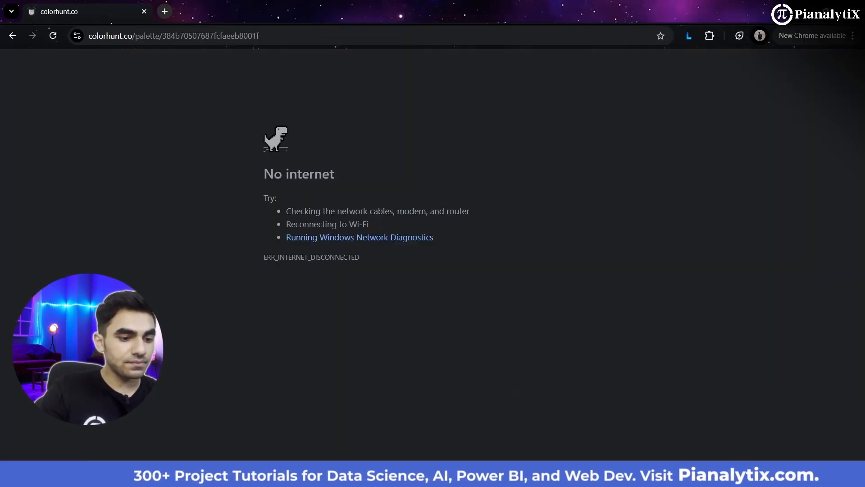
mouse_move(595, 476)
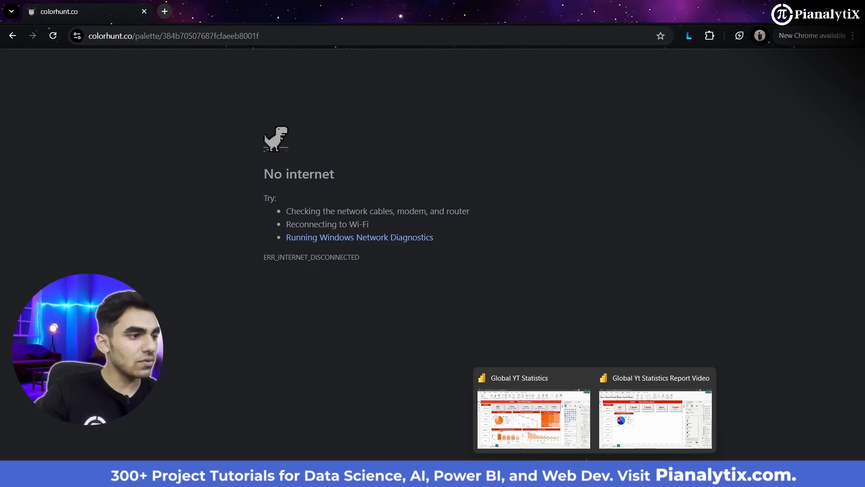
click(625, 439)
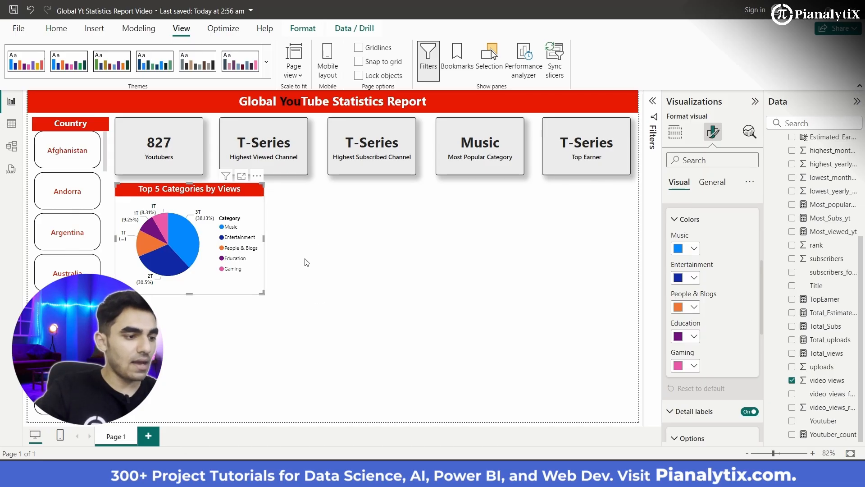
- Give the Music slice the custom orange #E86C0D and adjust it to the brighter #EF6801
click(685, 248)
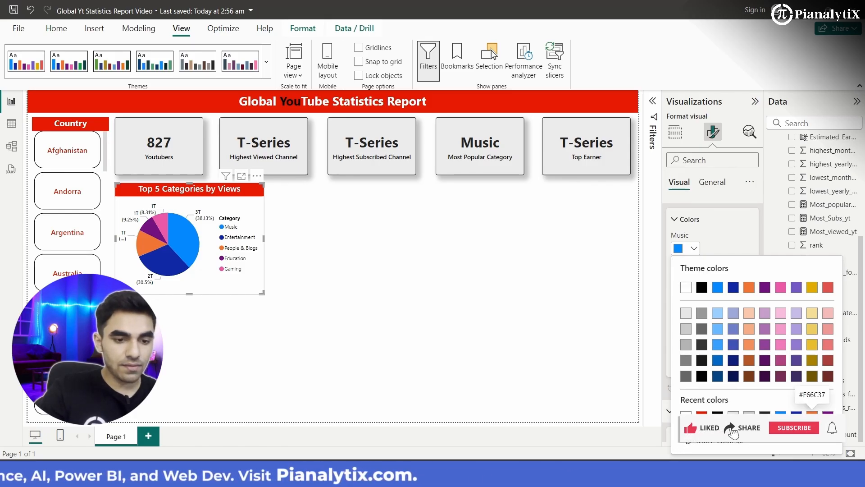
click(731, 440)
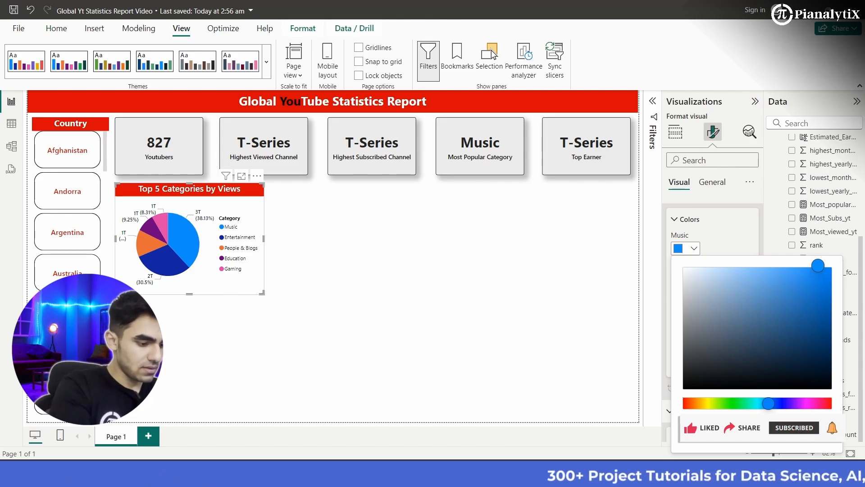
text(E)
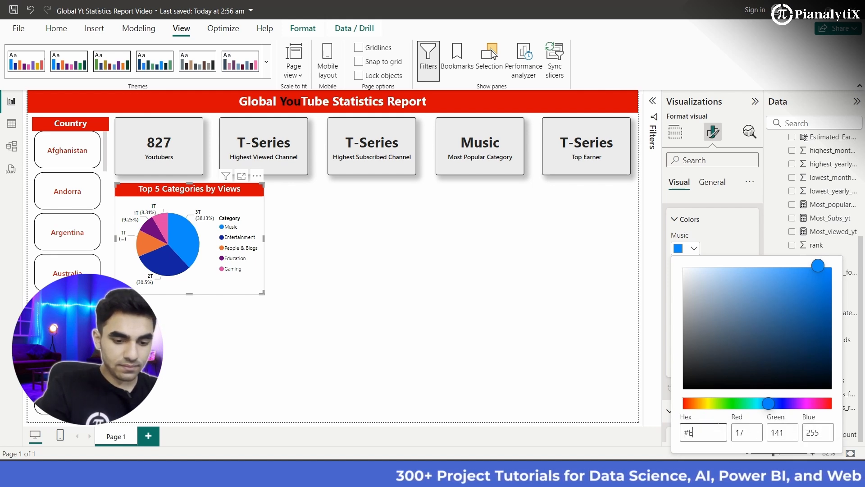
text(86)
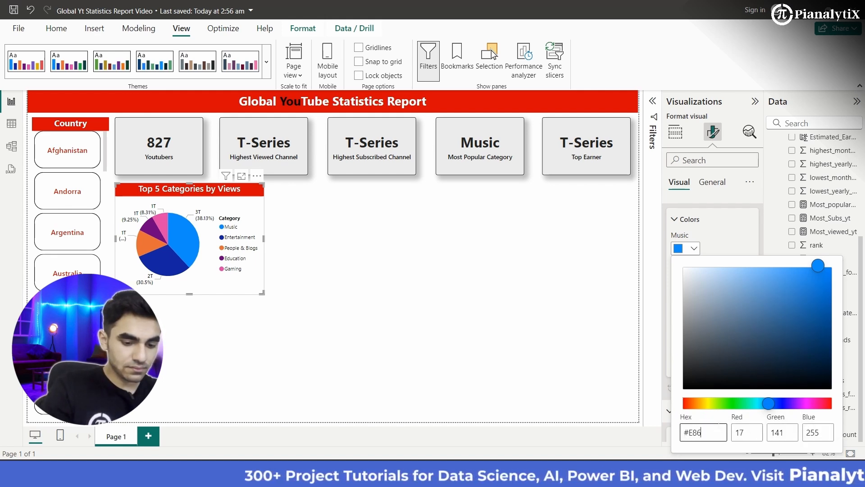
text(C0D)
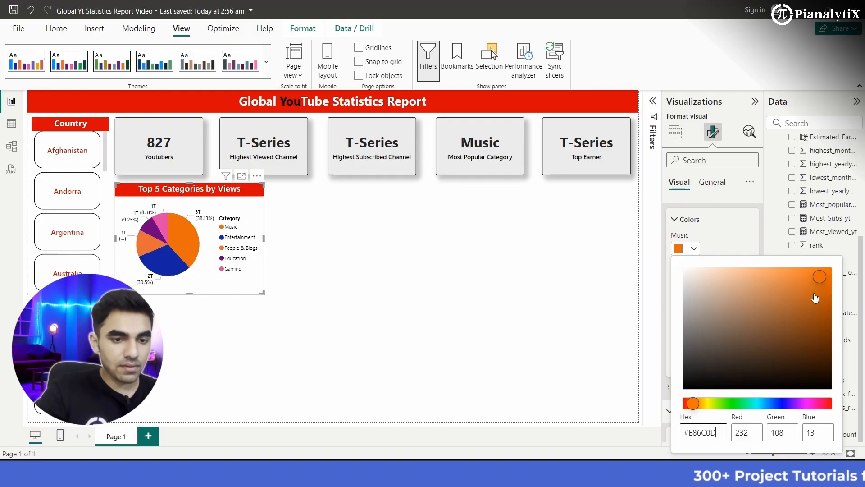
drag(823, 281, 833, 279)
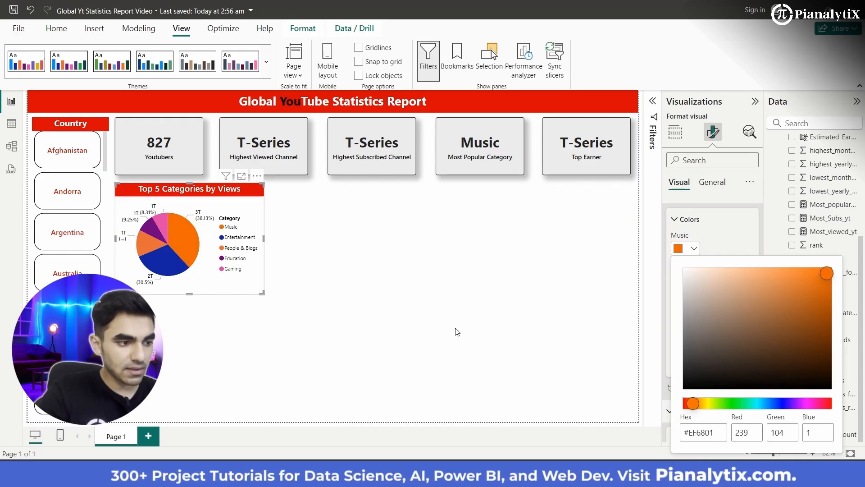
click(320, 298)
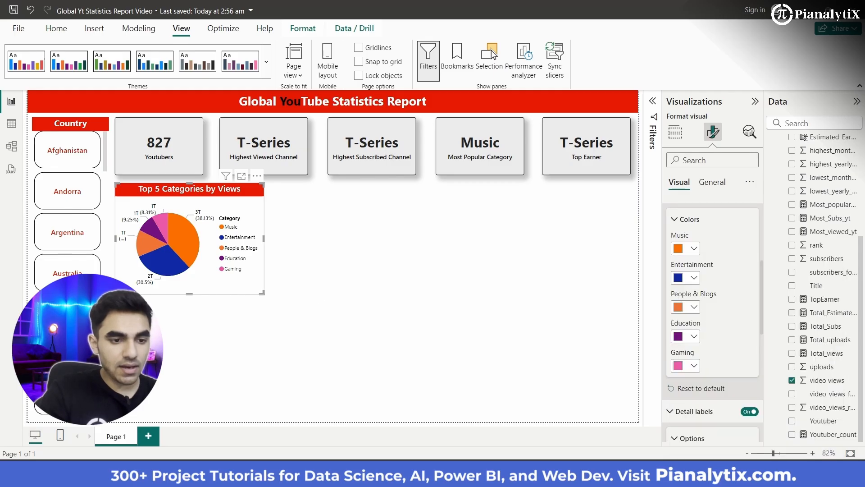
- Give the Entertainment slice the same orange as Music and lighten it to #F59042
click(696, 278)
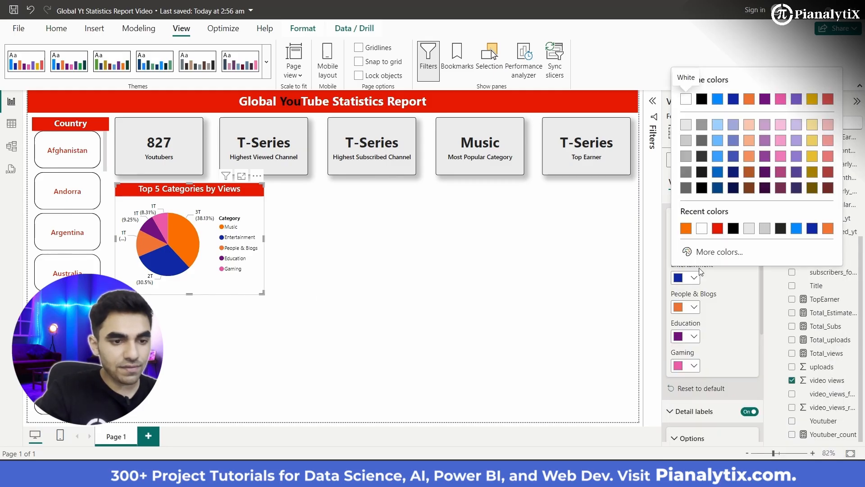
click(709, 256)
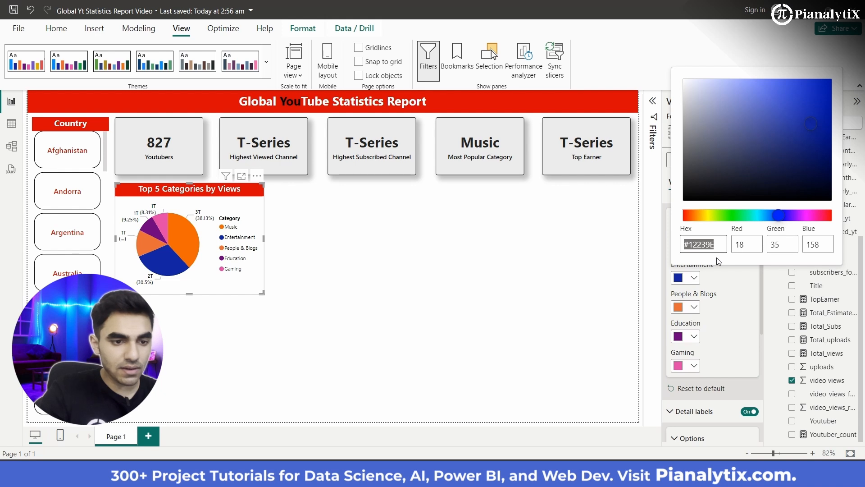
click(694, 279)
click(695, 279)
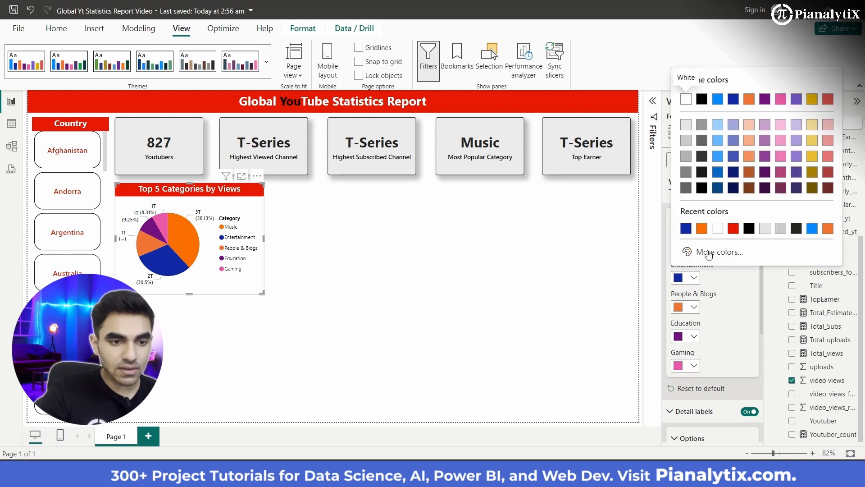
click(702, 229)
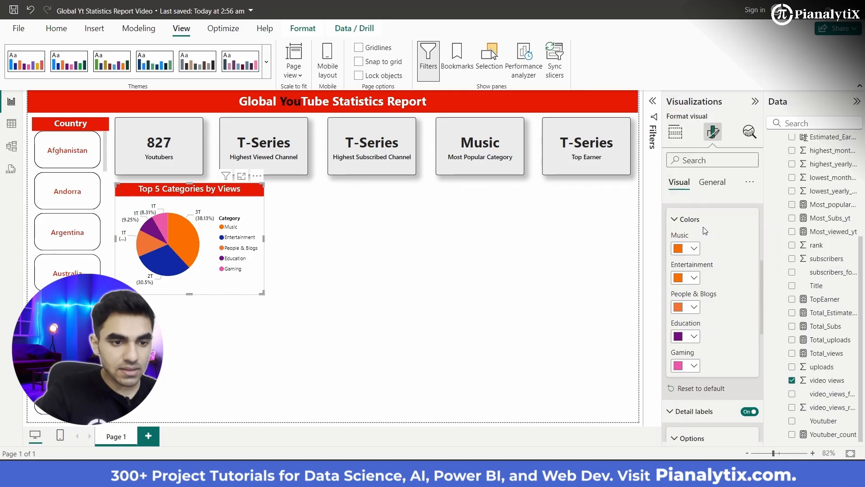
click(694, 278)
click(721, 256)
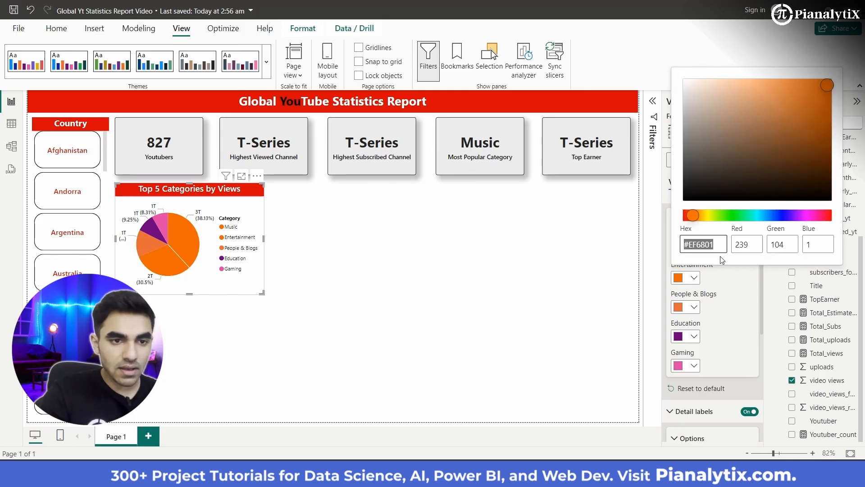
drag(829, 92, 792, 88)
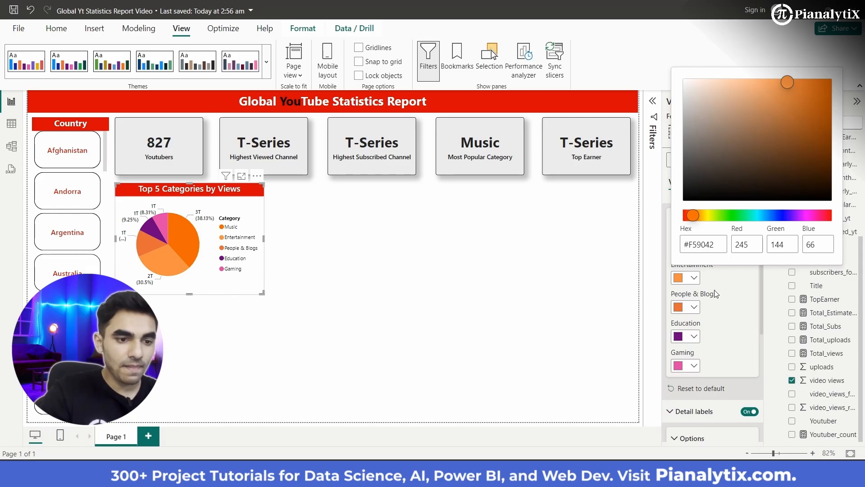
- Give the People & Blogs slice the same orange as Music and lighten it to #FAAC71
click(740, 325)
click(695, 308)
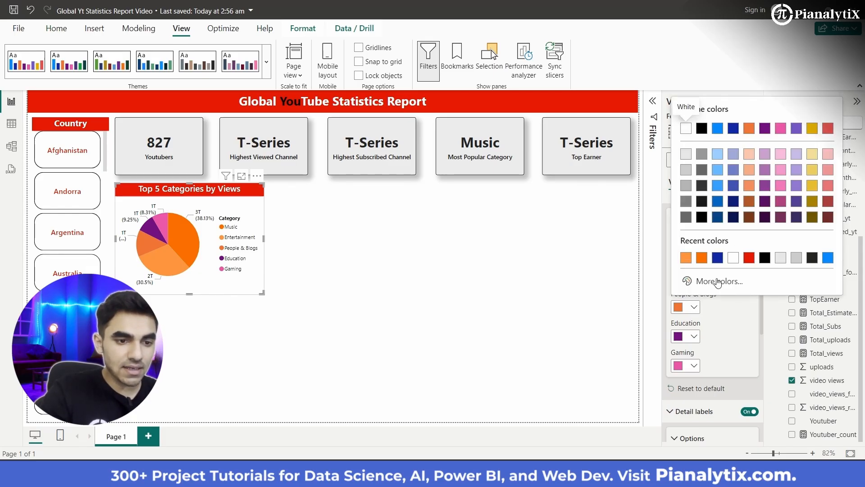
click(702, 258)
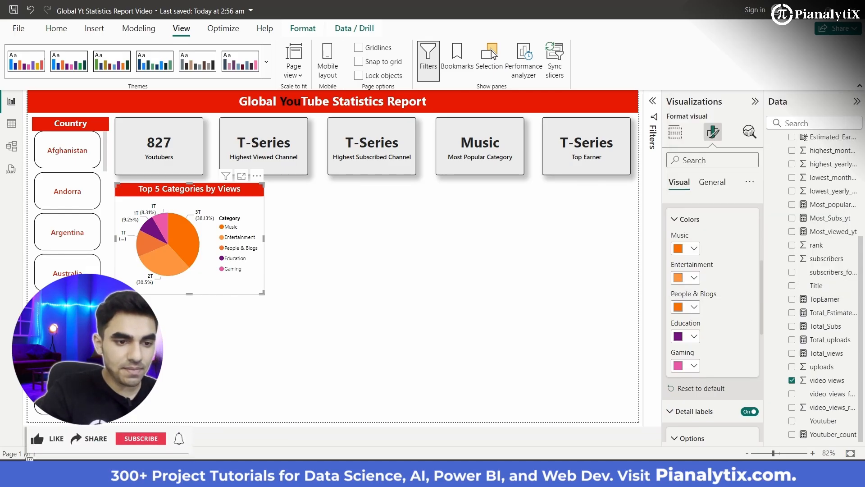
click(695, 308)
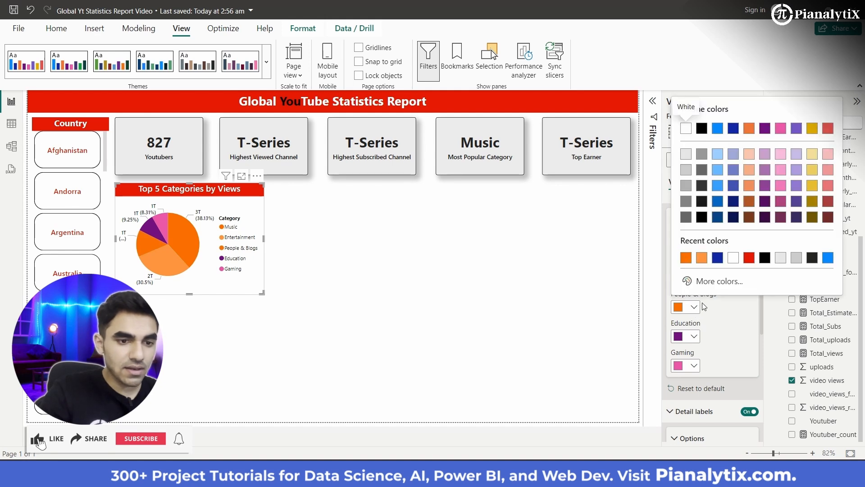
click(721, 282)
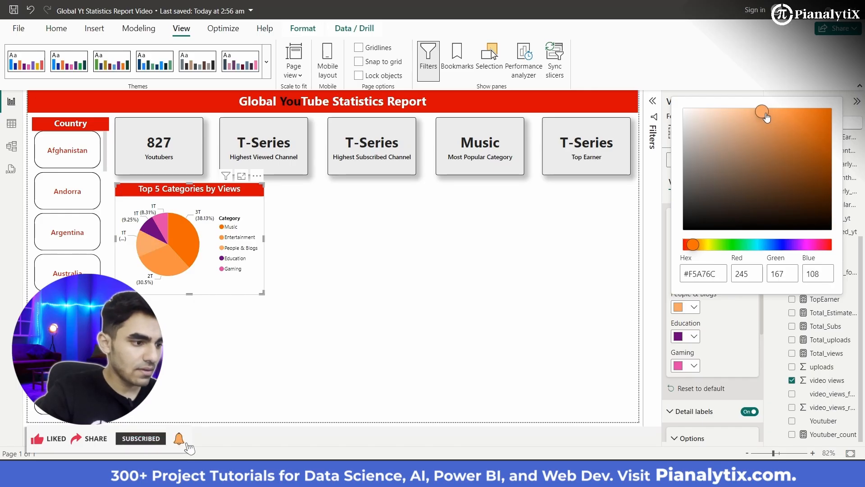
drag(761, 115, 765, 115)
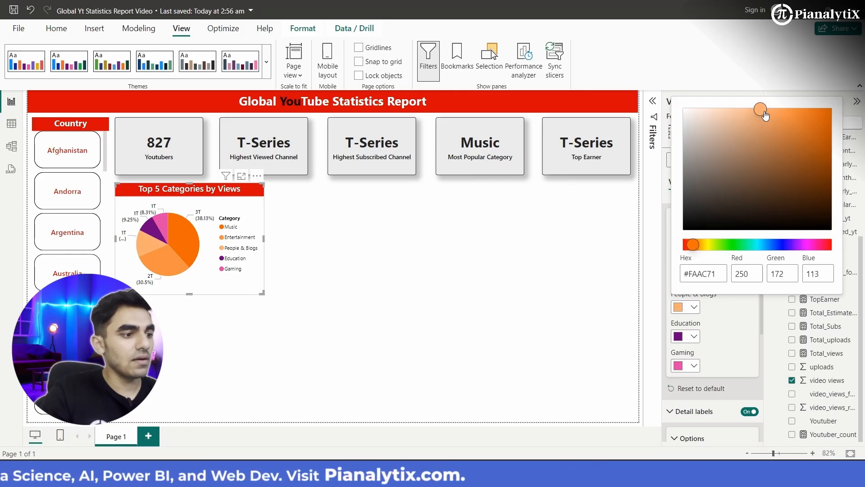
click(616, 307)
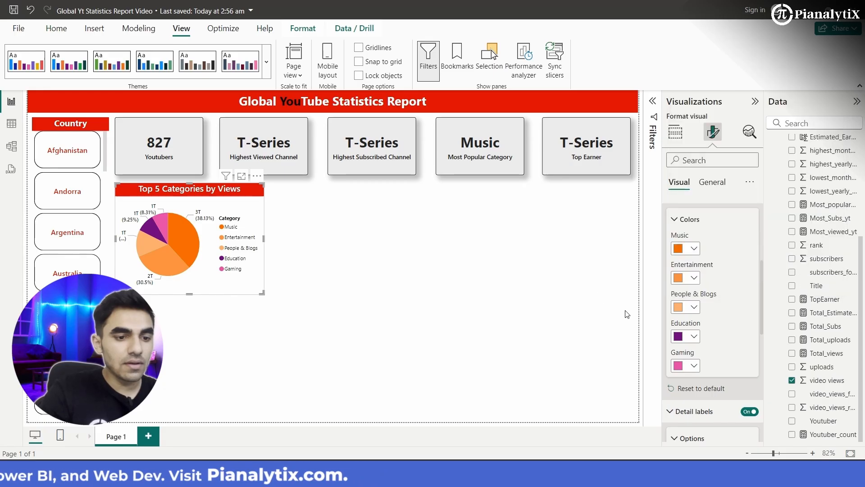
- Give the Education slice the same orange as Music and lighten it to the peach tone #FFC69A
click(687, 334)
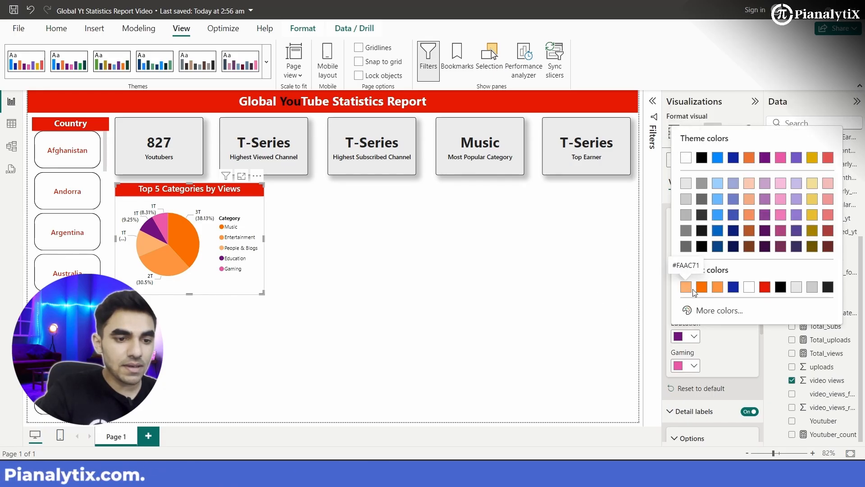
click(702, 288)
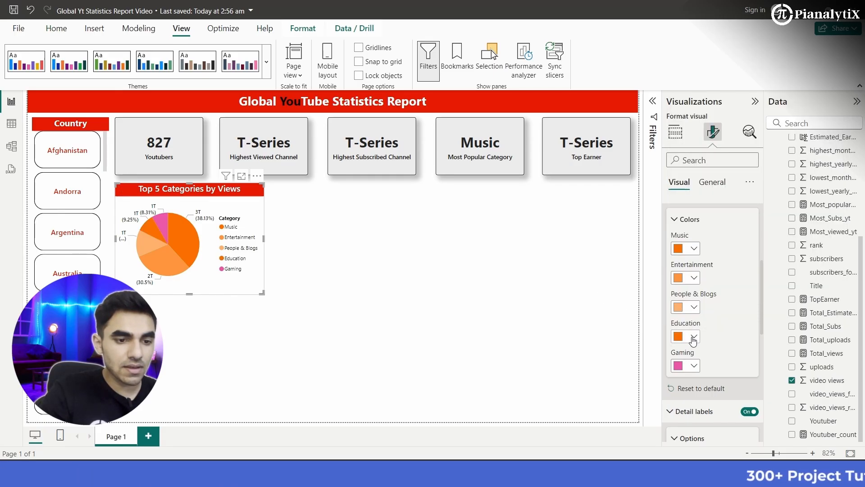
click(694, 338)
click(716, 310)
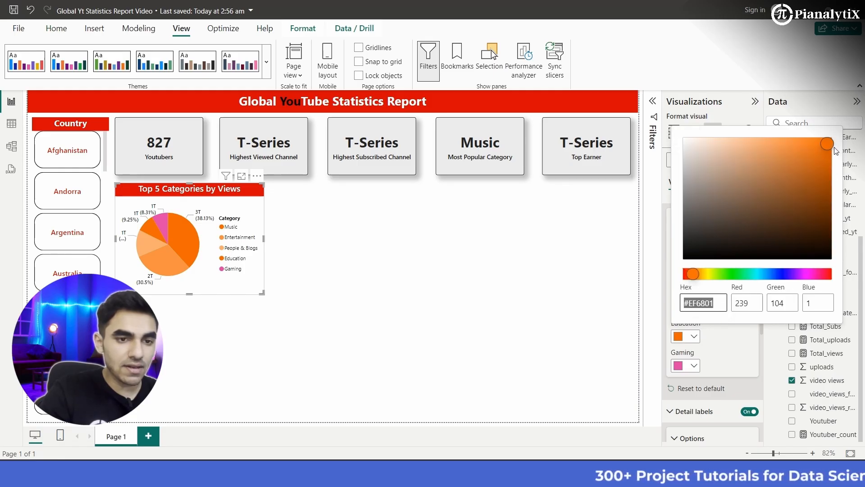
drag(827, 145, 741, 138)
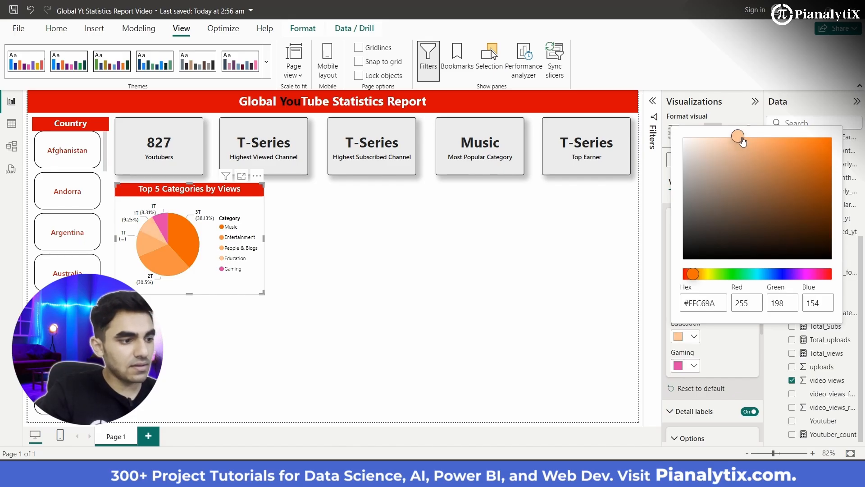
click(507, 306)
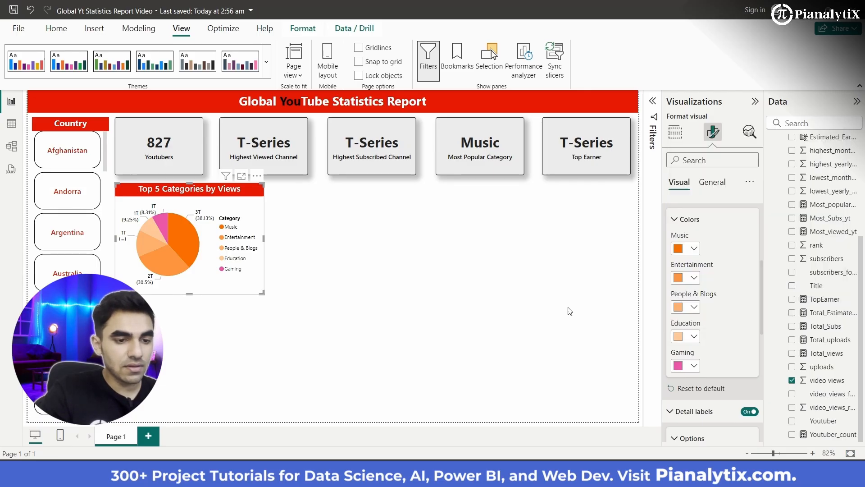
- Give the Gaming slice Education's peach color and lighten it to #FEDABE
click(689, 368)
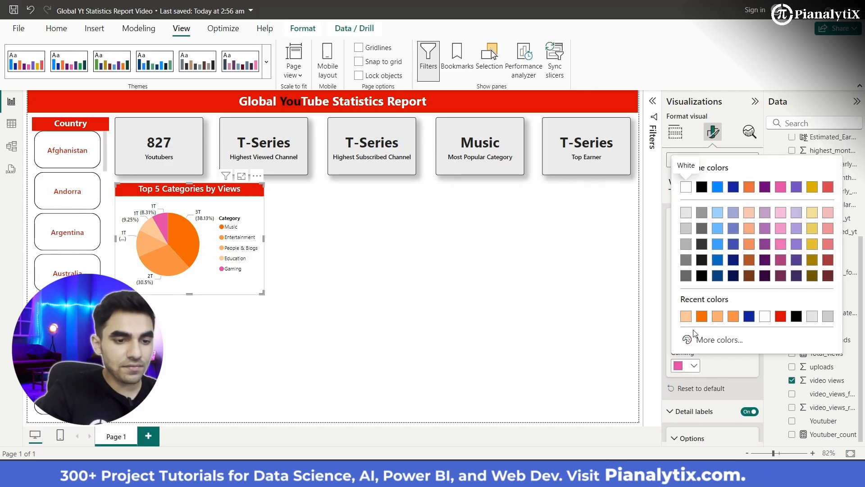
click(702, 340)
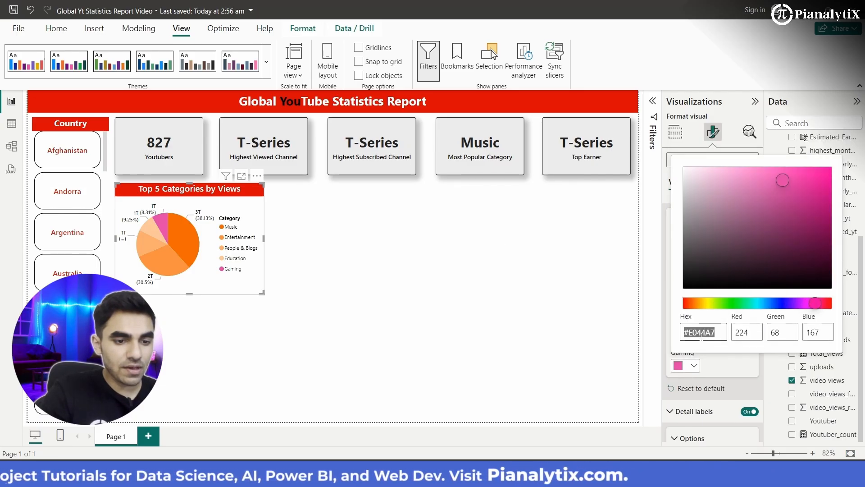
click(696, 368)
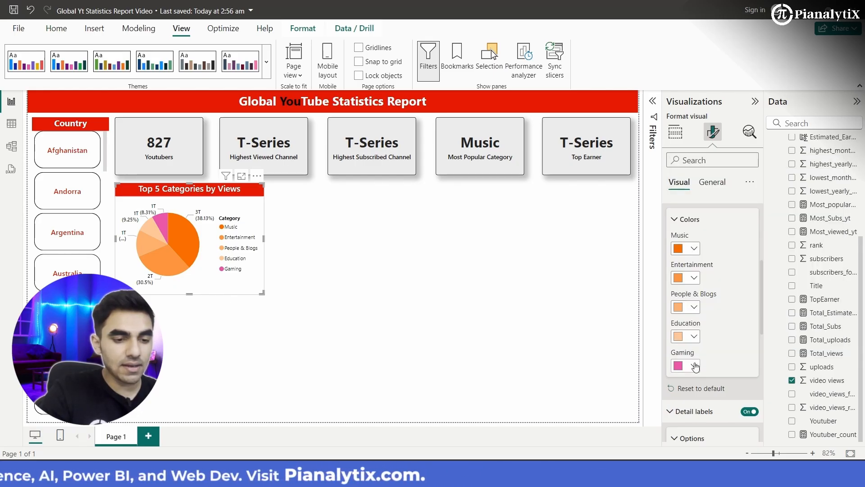
click(694, 366)
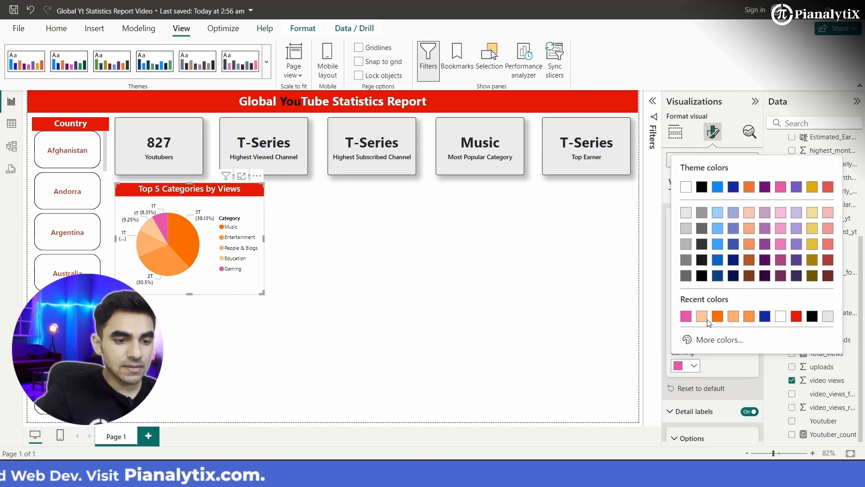
click(706, 317)
click(694, 366)
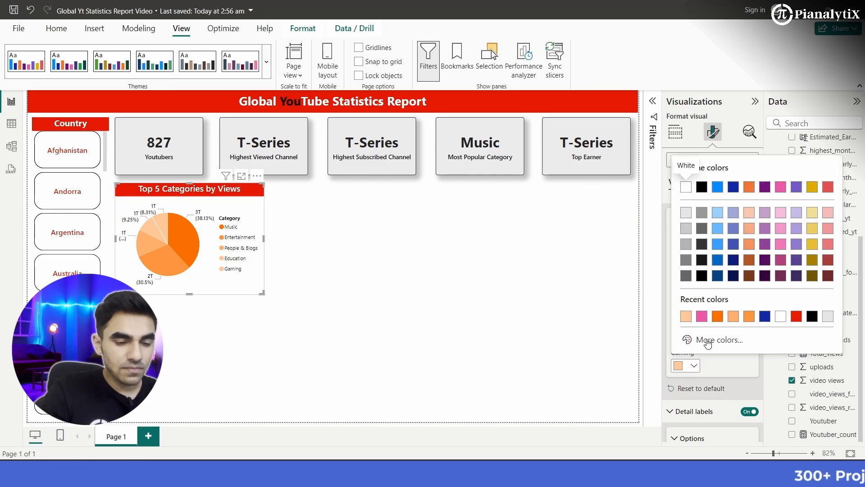
click(703, 340)
click(710, 169)
drag(713, 171, 720, 165)
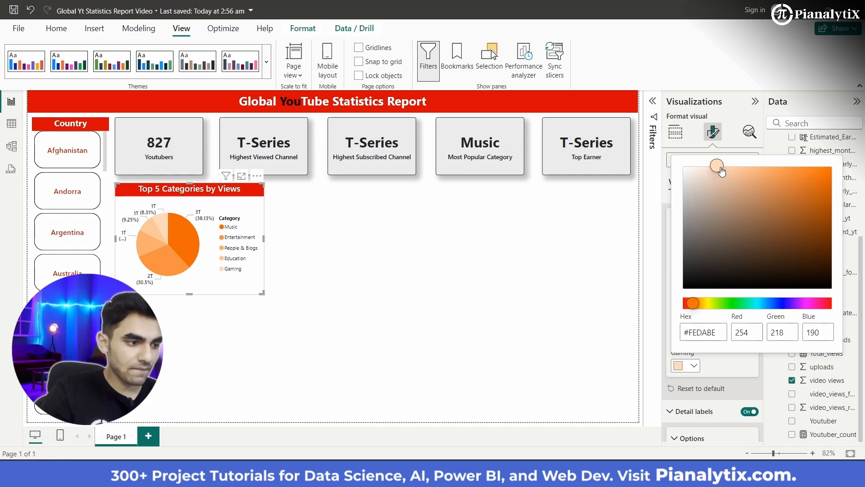
click(460, 293)
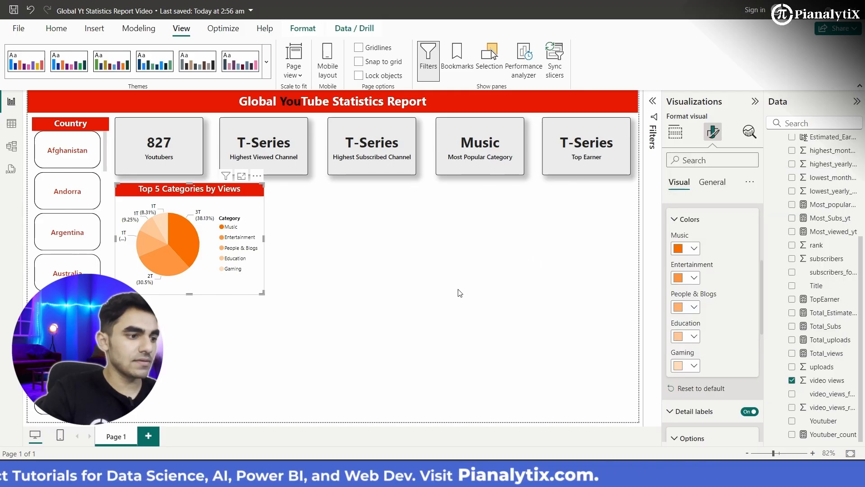
- Deselect the pie chart and dismiss the low-battery notice
click(321, 310)
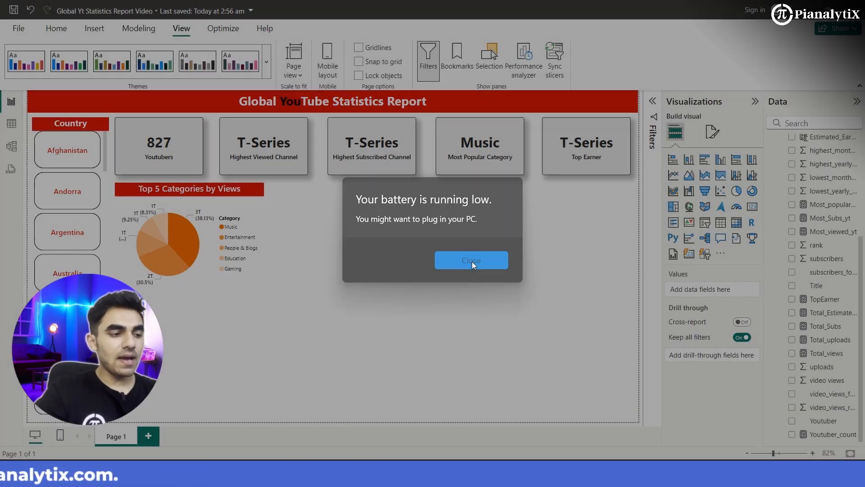
click(472, 261)
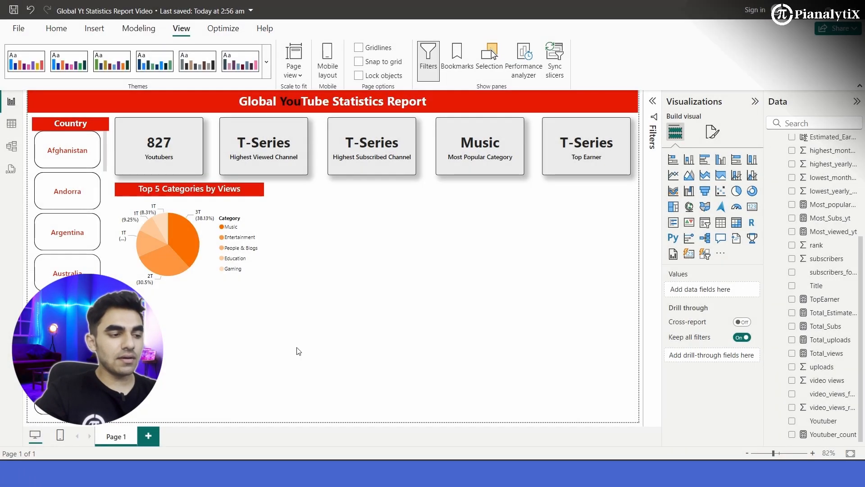
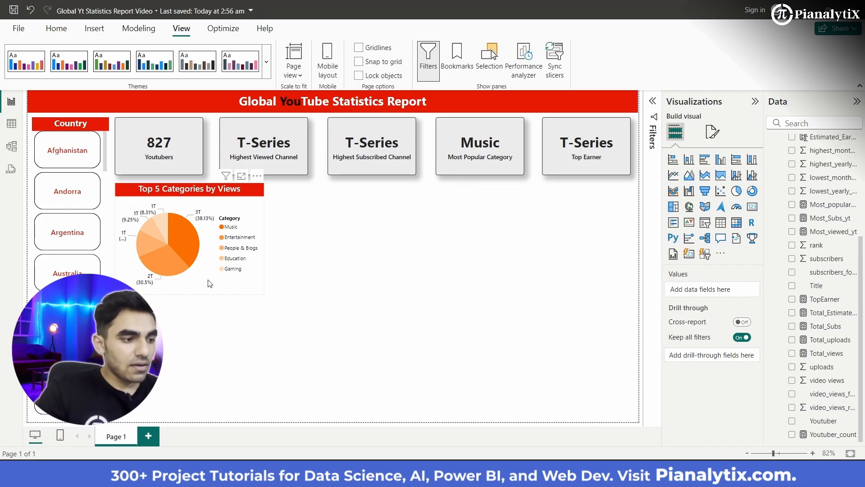
- Turn on the visual border for the Top 5 Categories by Views pie chart
click(210, 283)
click(714, 132)
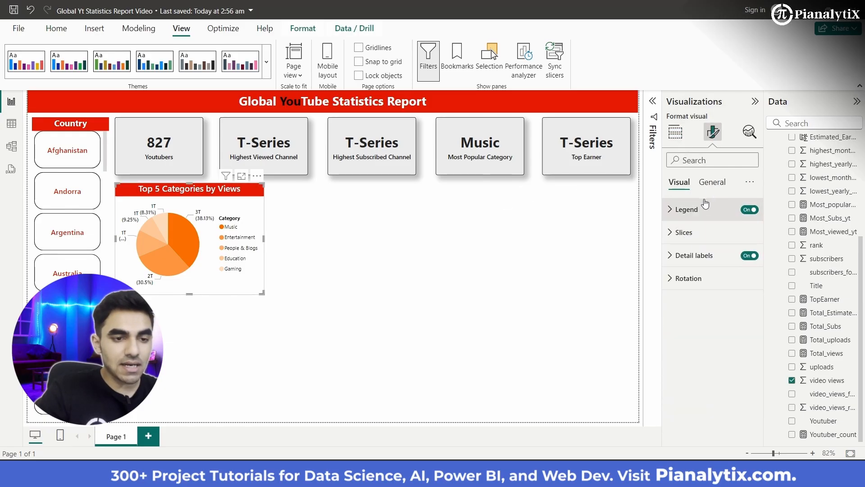
click(713, 183)
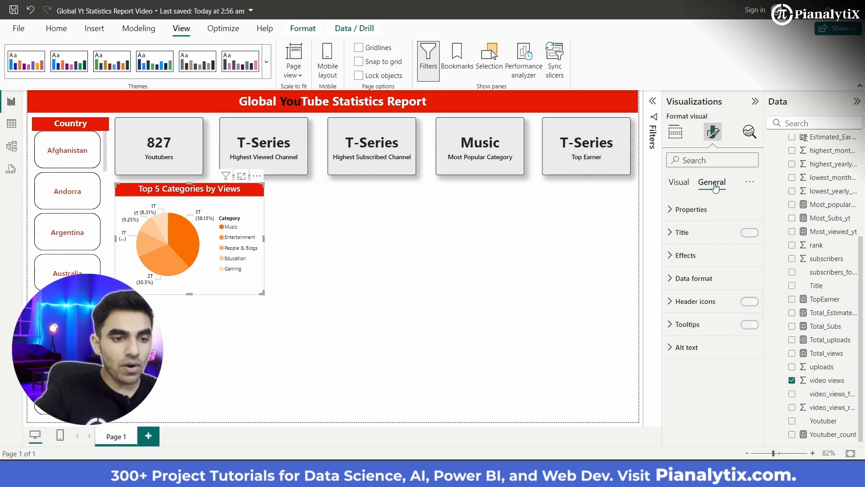
click(694, 265)
scroll(719, 342, down, 2)
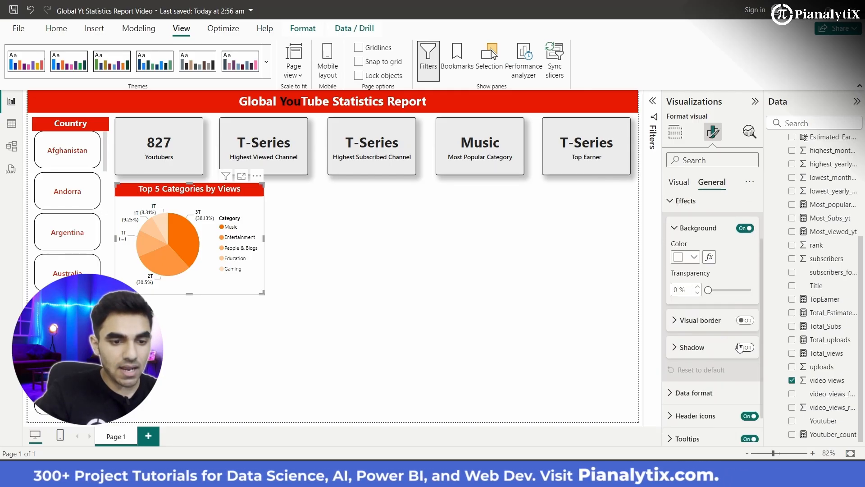
click(743, 320)
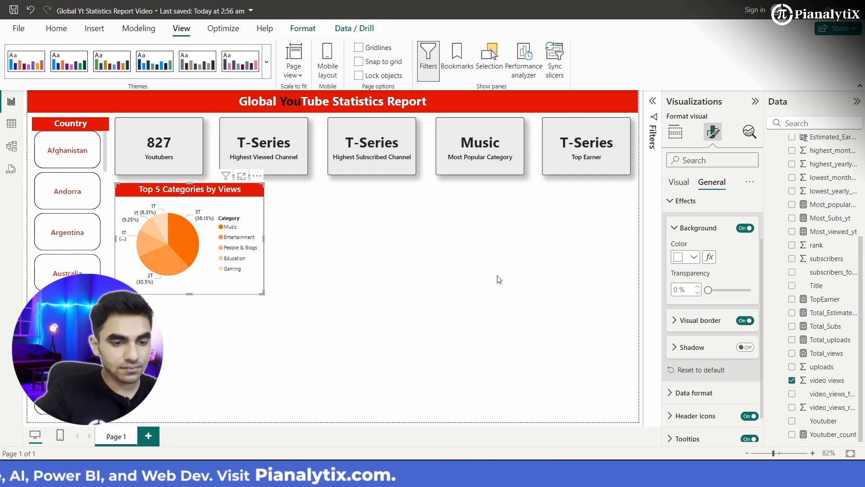
click(373, 264)
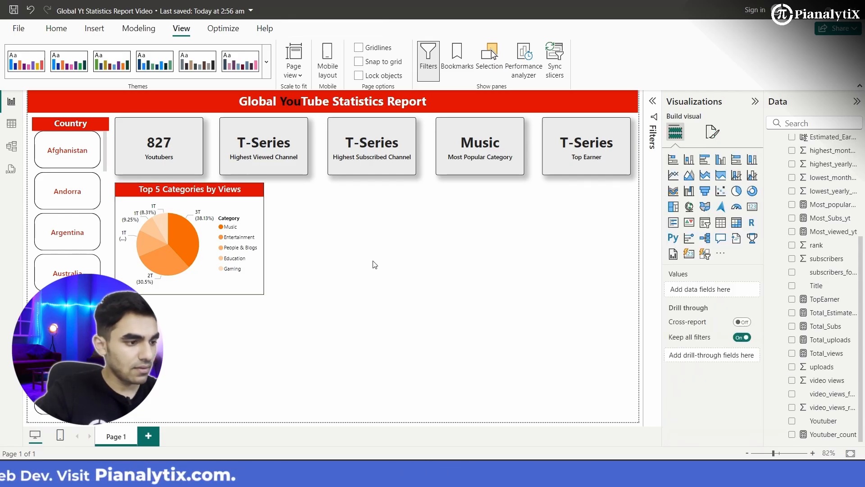
- Round the corners of the pie chart's visual border to 3 px
click(257, 284)
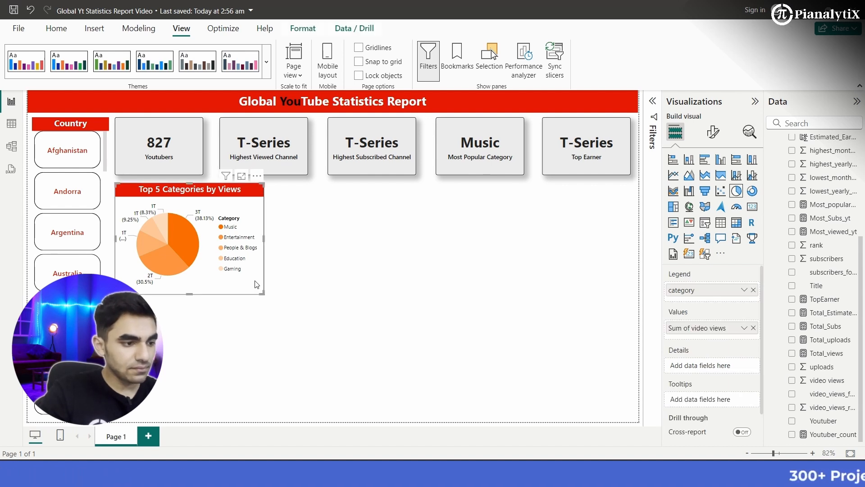
click(713, 131)
click(693, 228)
click(713, 182)
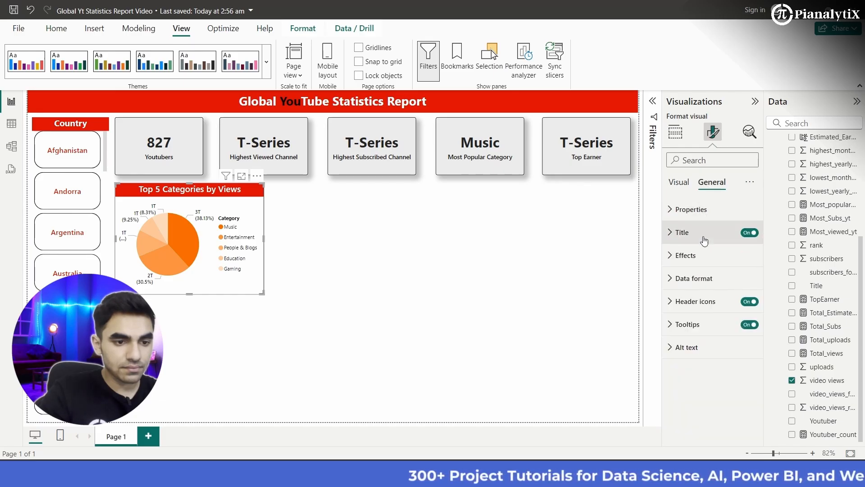
click(699, 255)
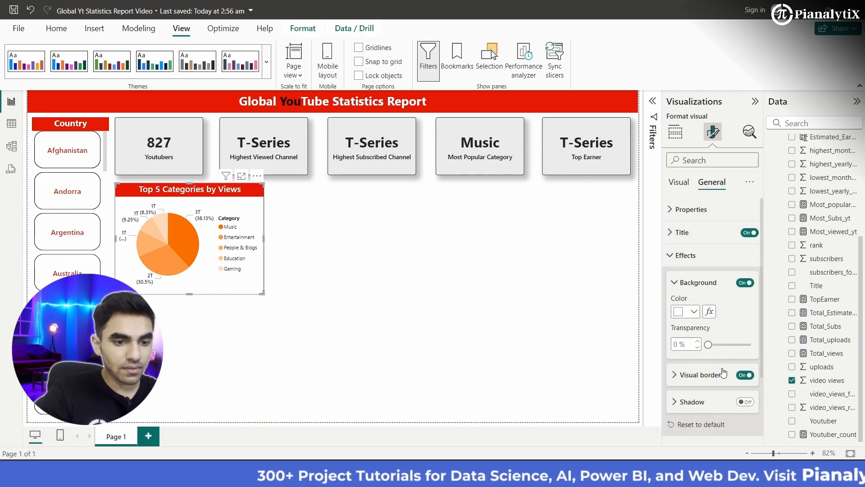
scroll(711, 392, down, 1)
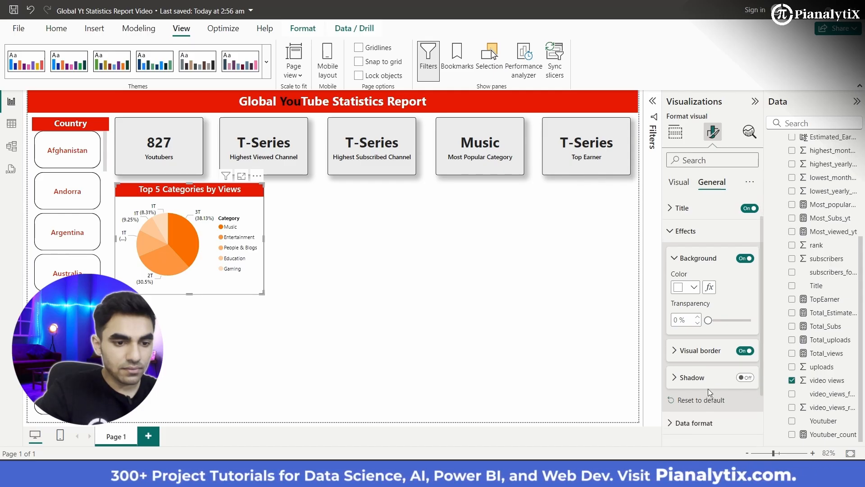
click(701, 351)
scroll(706, 352, down, 3)
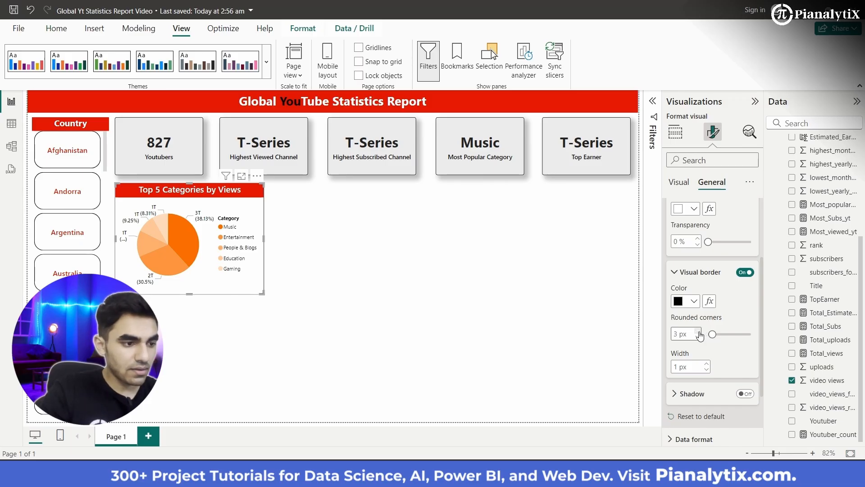
click(426, 285)
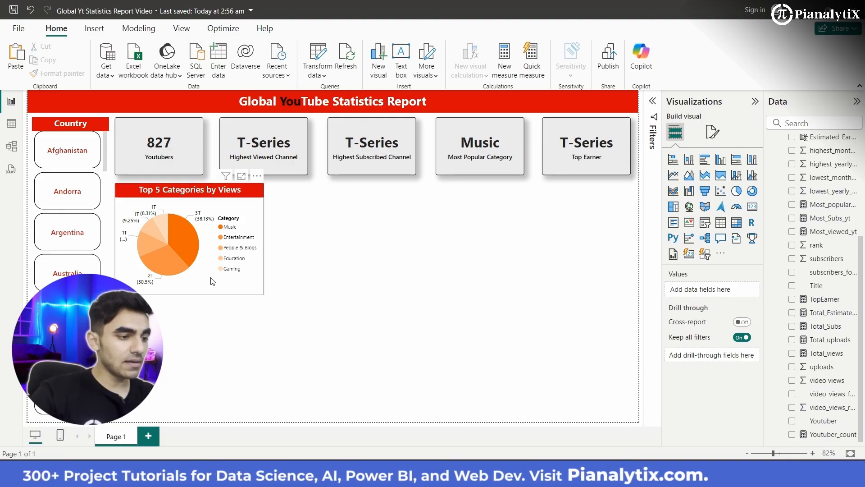
- Enlarge the pie chart slightly in width and height, keeping its upper-left corner in place
click(221, 288)
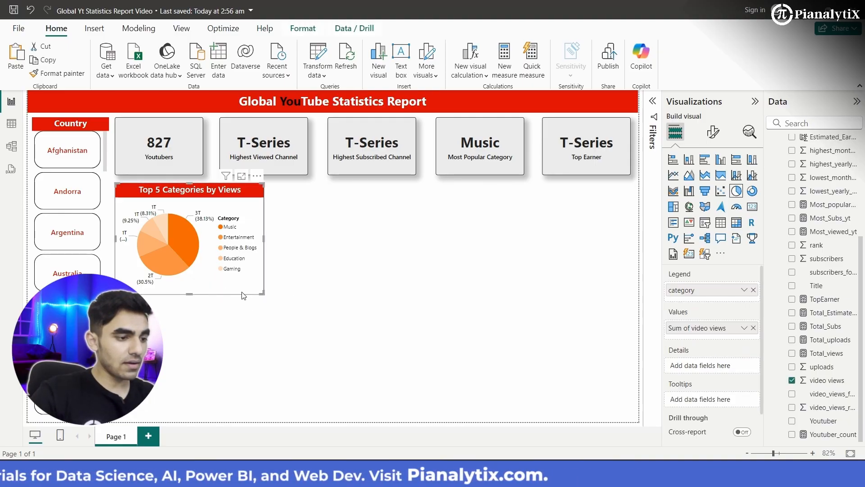
drag(262, 297, 287, 311)
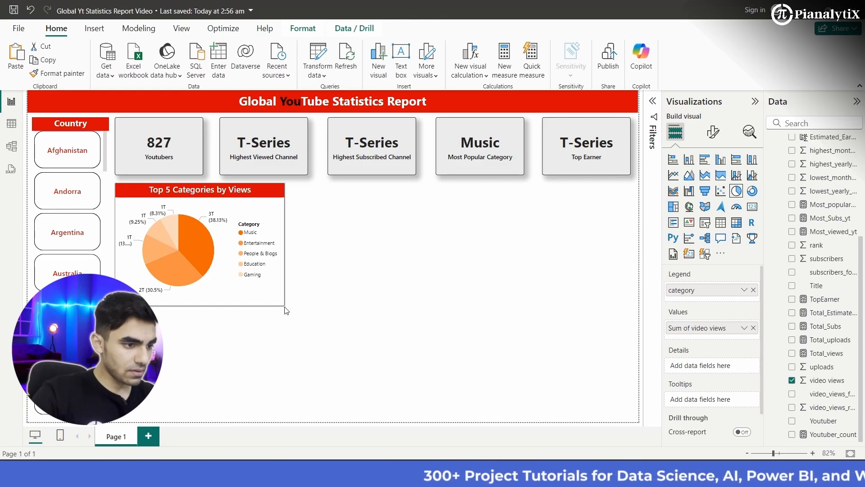
click(329, 314)
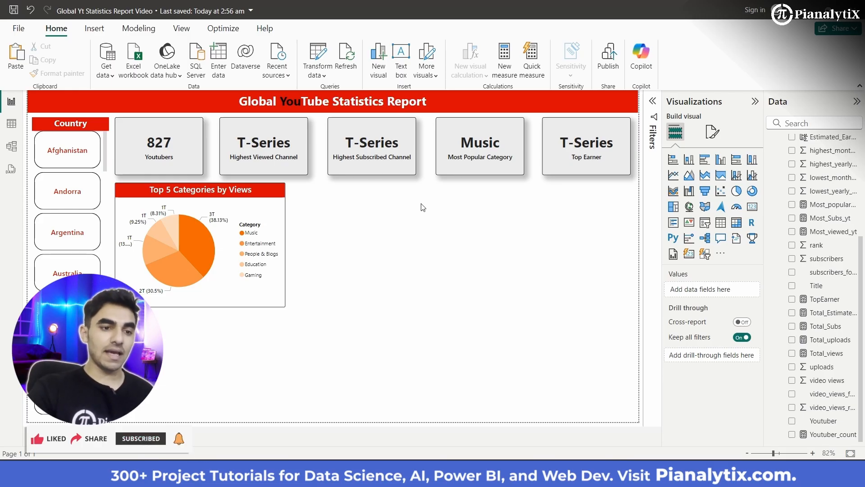
- Add a line chart in the empty area beside the pie chart with the sum of video views on its Y-axis
click(673, 175)
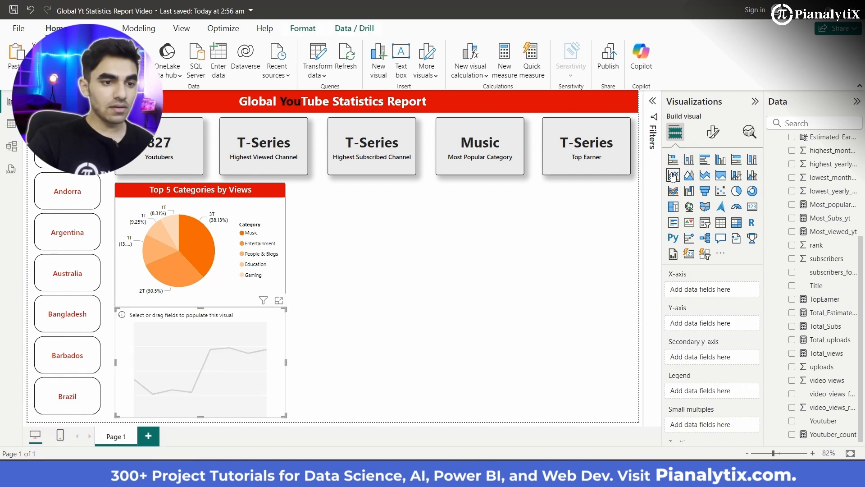
drag(283, 313, 521, 232)
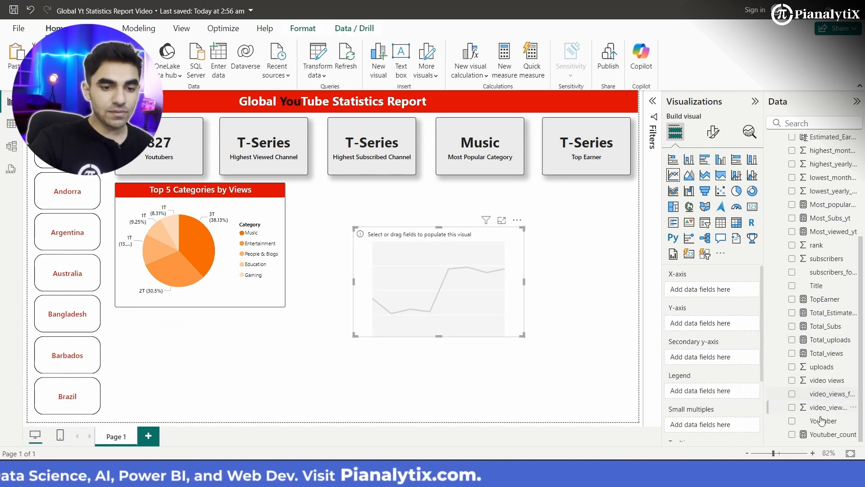
drag(824, 381, 719, 333)
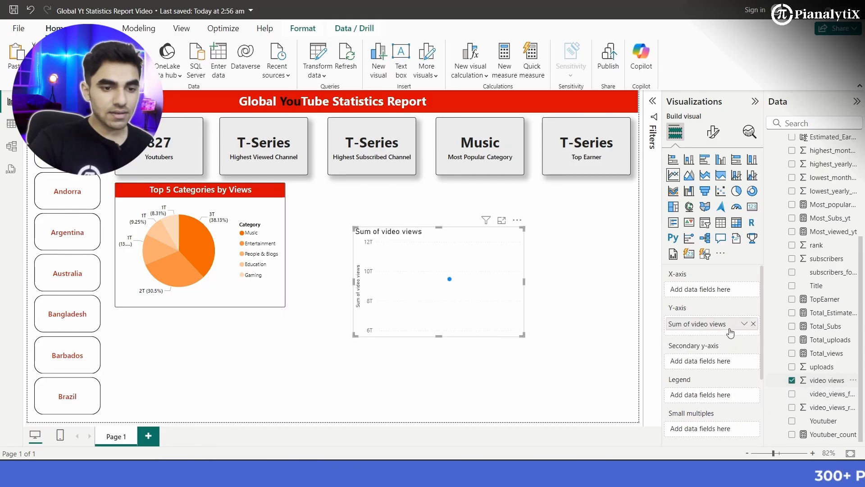
click(745, 324)
click(745, 324)
click(744, 324)
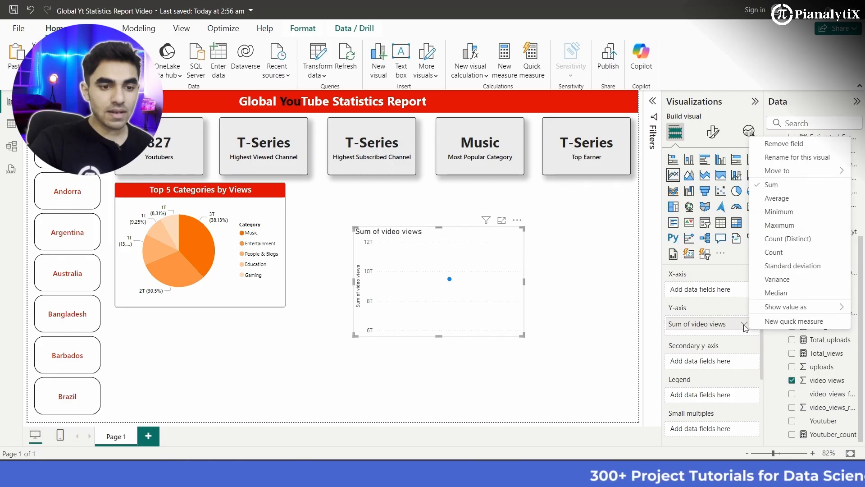
click(727, 302)
- Put the Youtuber field on the line chart's X-axis and enlarge the chart to show more channels
scroll(829, 226, up, 5)
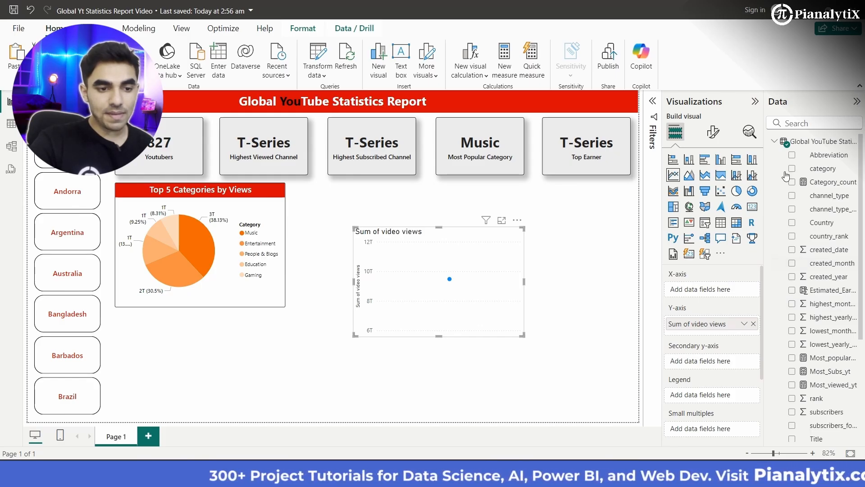
scroll(812, 379, down, 4)
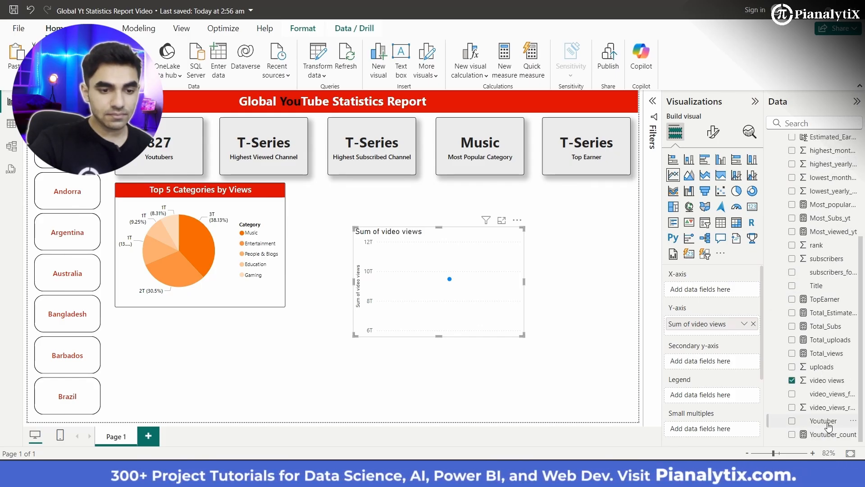
drag(727, 297, 726, 298)
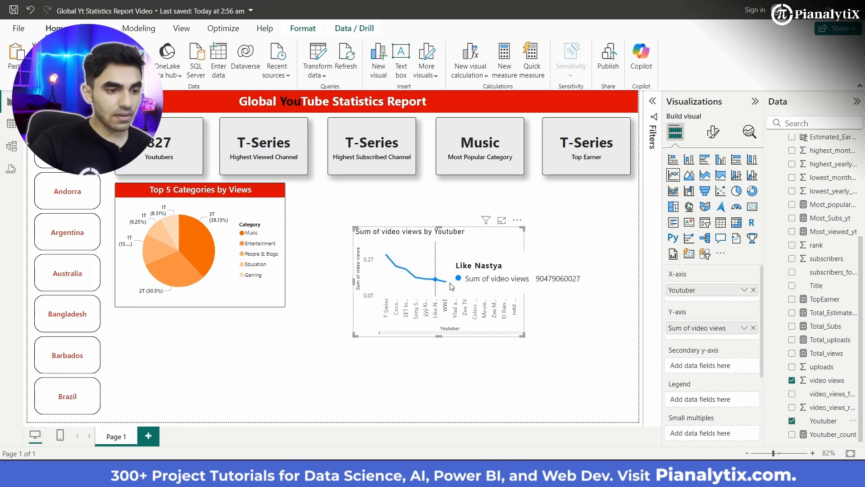
drag(523, 336, 587, 362)
scroll(510, 336, down, 10)
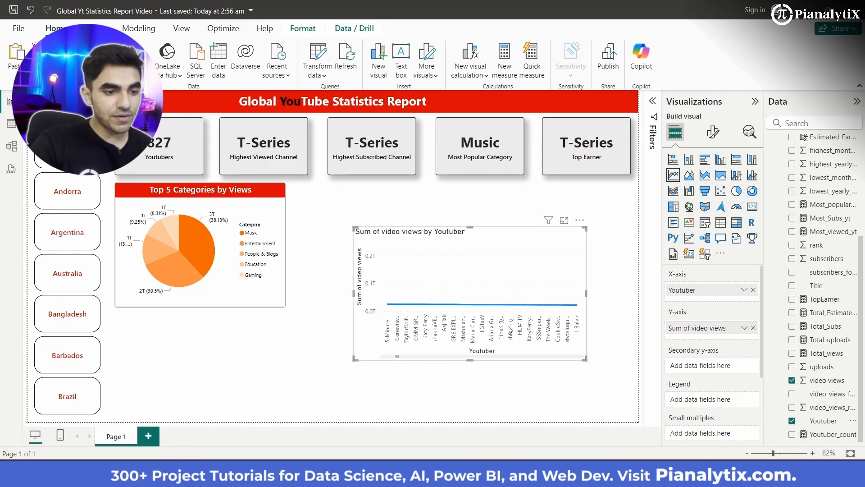
scroll(510, 330, up, 5)
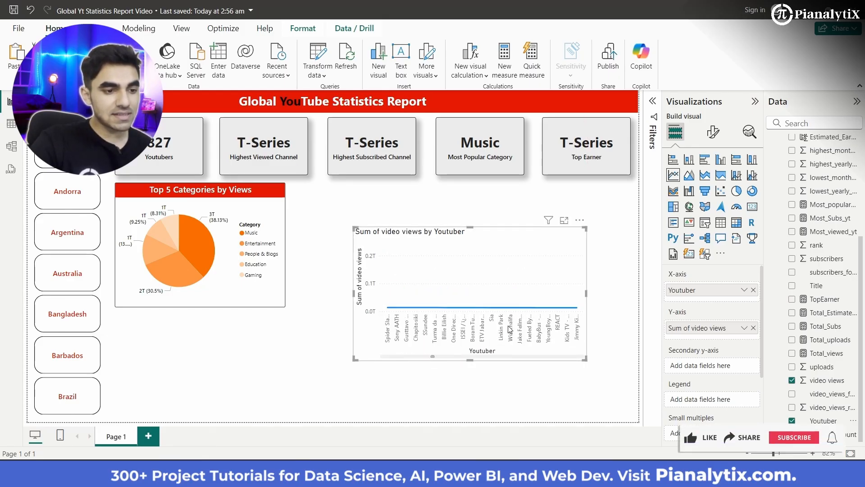
scroll(510, 330, up, 5)
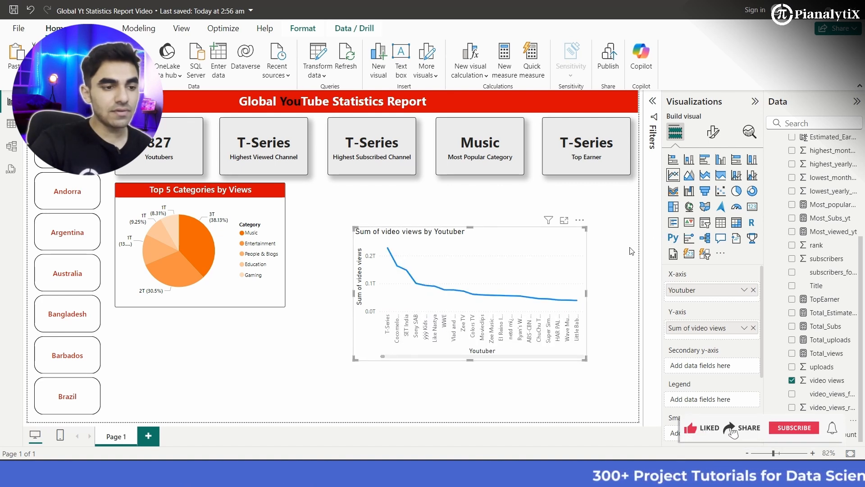
- Filter the line chart's Youtuber field to the top 5 by sum of video views
click(653, 101)
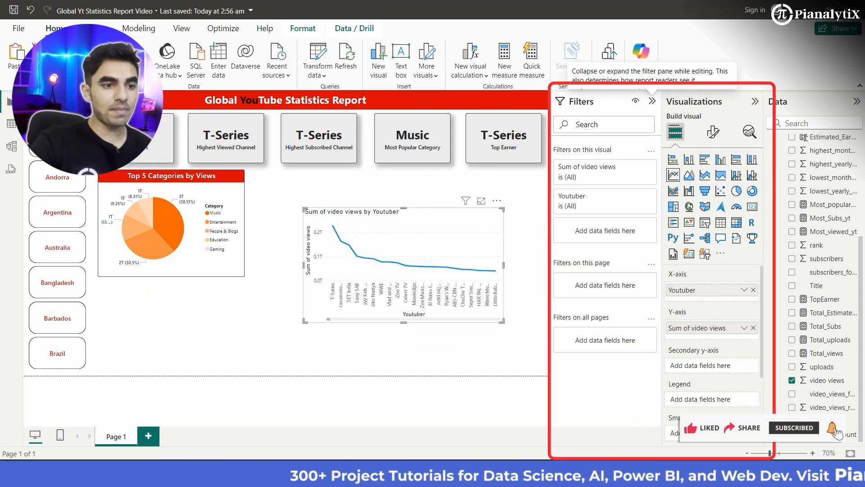
click(635, 196)
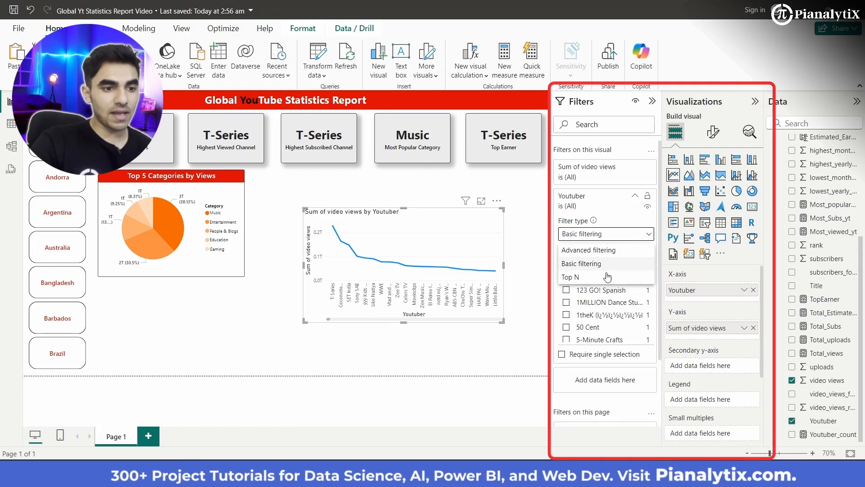
click(605, 280)
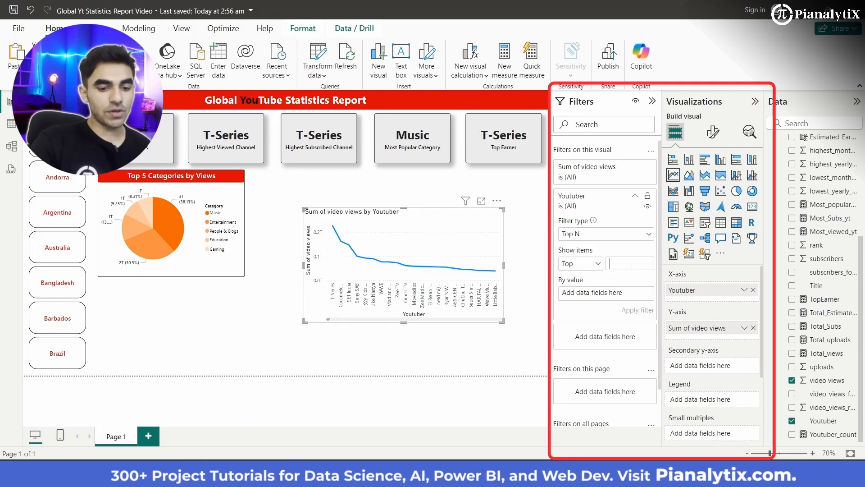
click(800, 436)
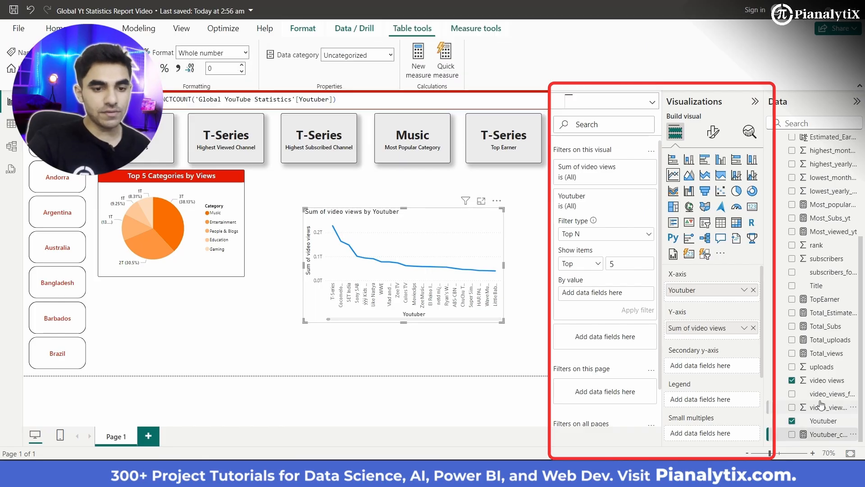
drag(641, 316, 636, 311)
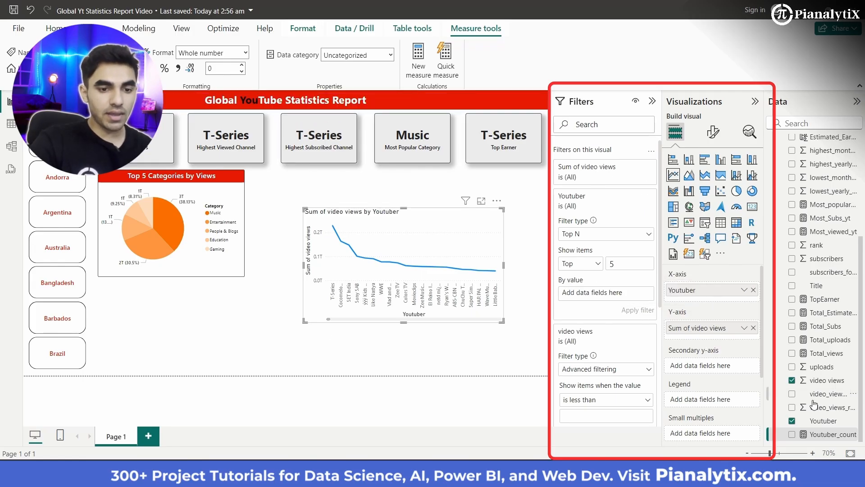
drag(828, 381, 627, 298)
click(638, 308)
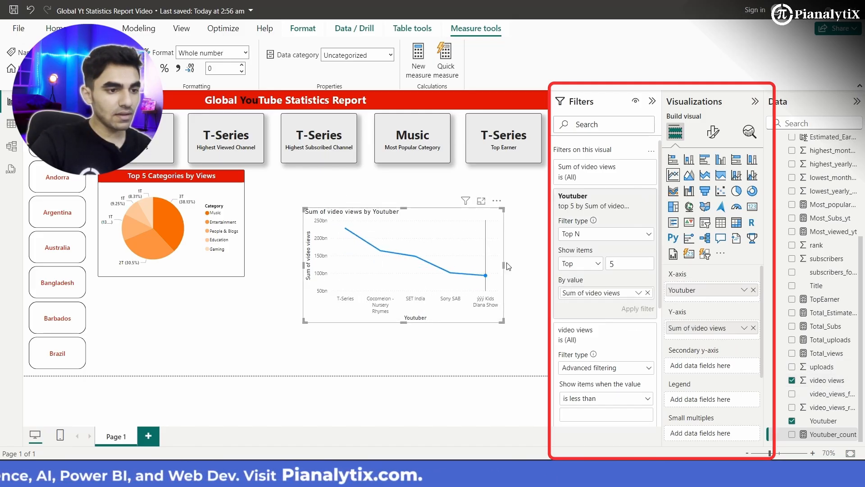
- Move the line chart directly beside the pie chart under the metric cards and collapse the filter settings
drag(439, 246, 387, 210)
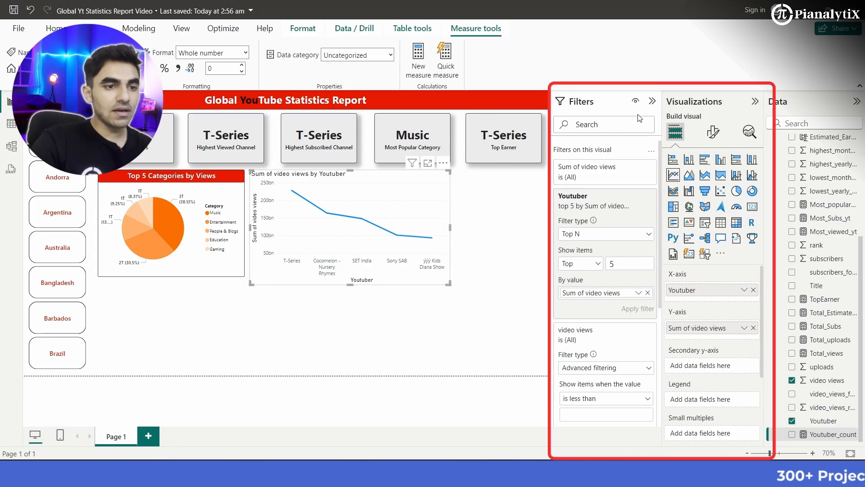
click(653, 104)
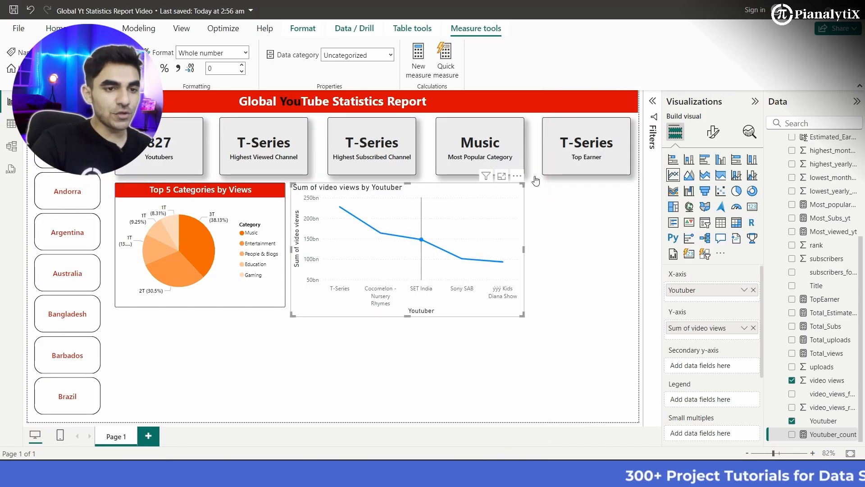
click(757, 102)
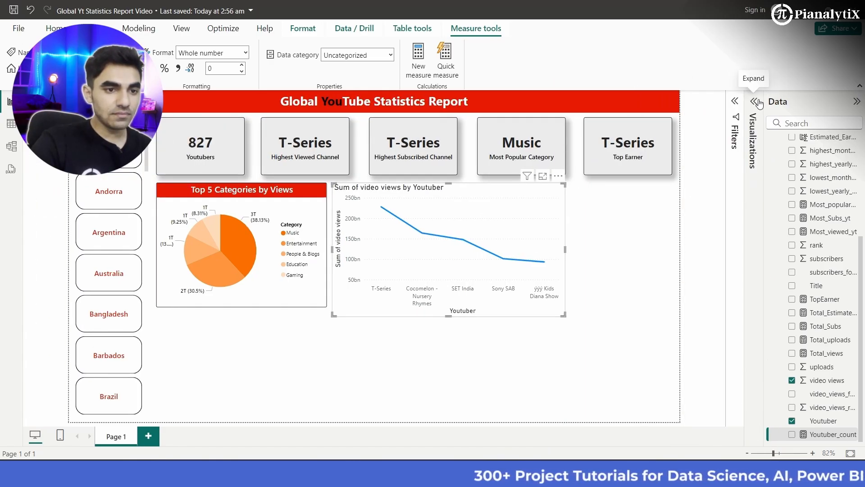
click(759, 103)
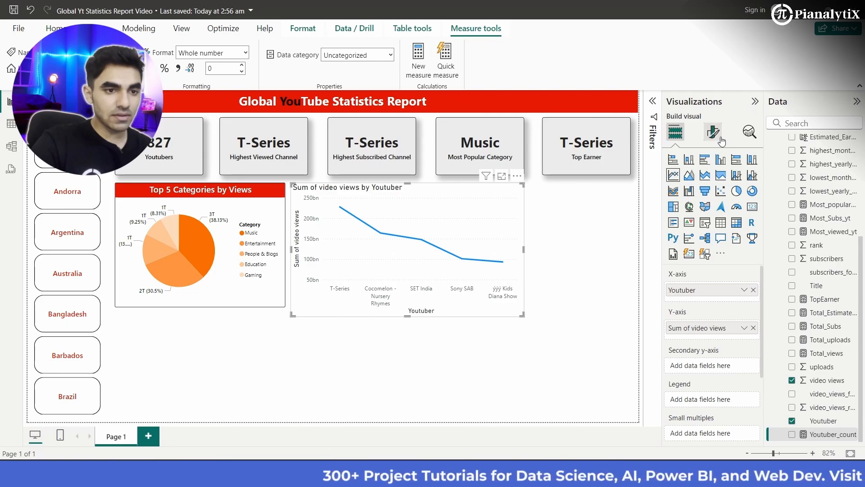
- Retitle the line chart "Top 5 Youtubers by Views" and center the title
click(721, 140)
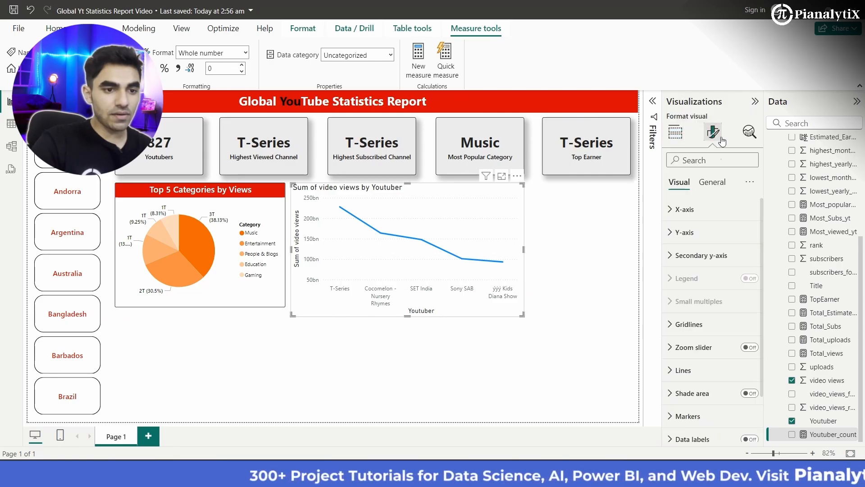
click(712, 182)
click(683, 233)
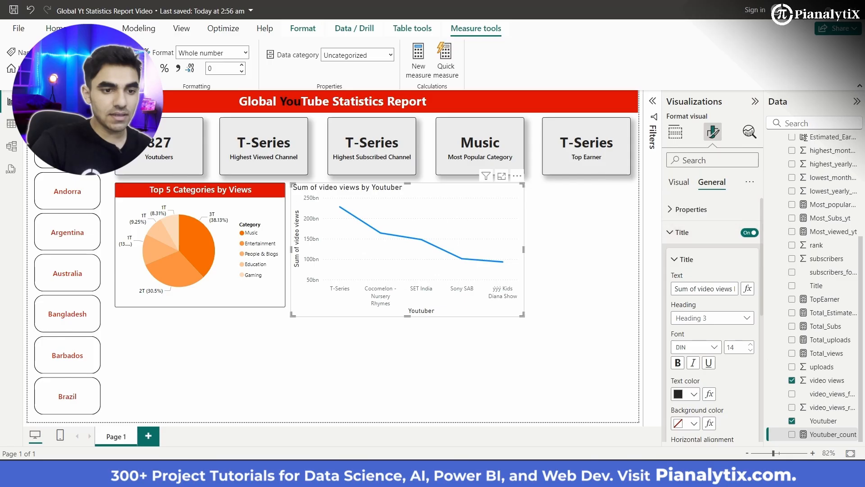
triple_click(706, 289)
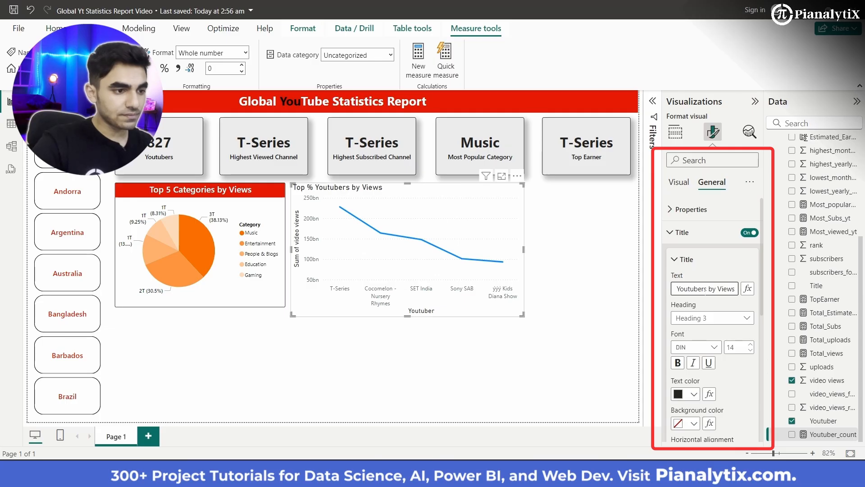
scroll(701, 365, down, 3)
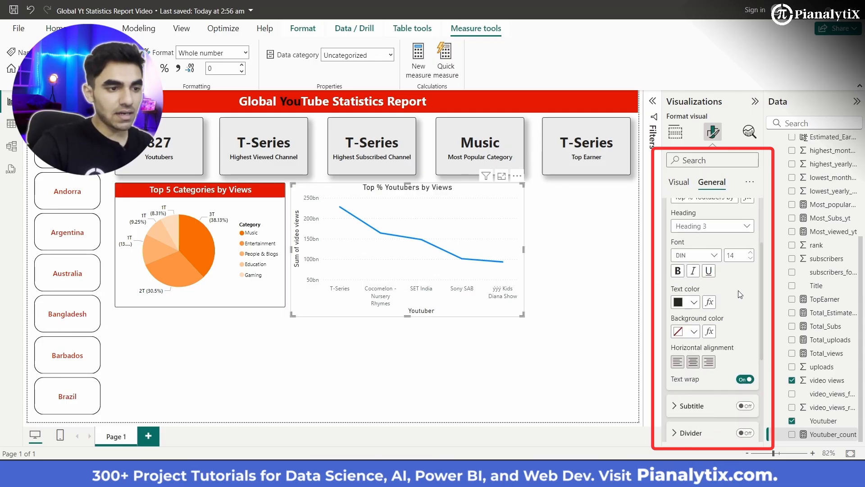
scroll(725, 279, up, 3)
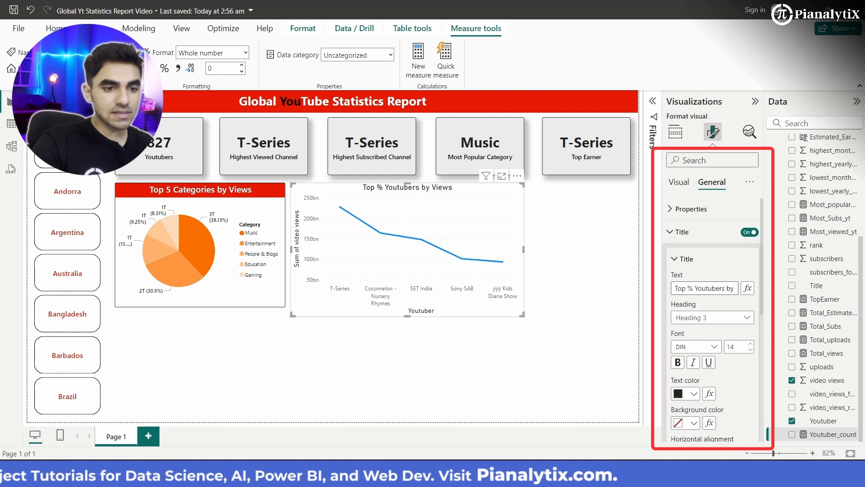
click(693, 288)
key(BackSpace)
text(5)
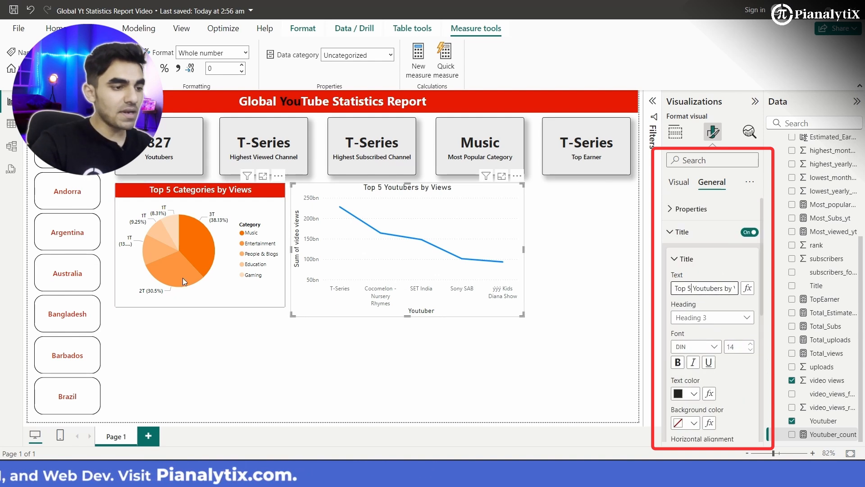
- Copy the pie chart's formatting onto the Top 5 Youtubers line chart with Format Painter
click(225, 300)
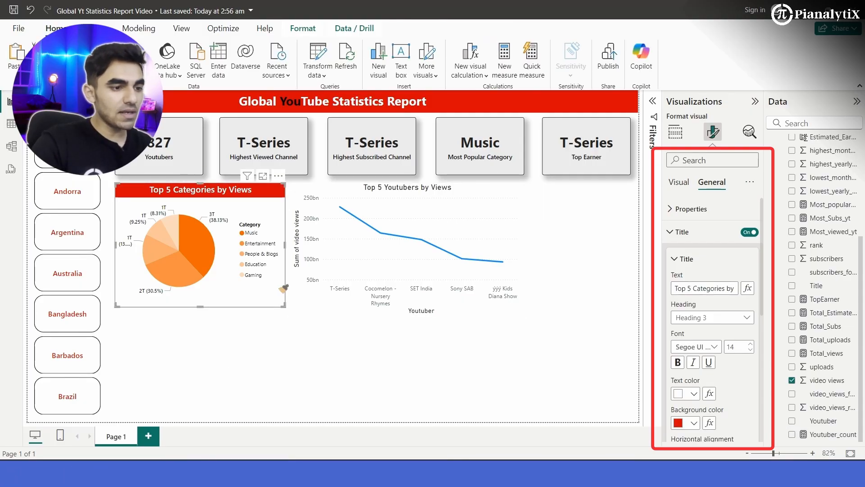
click(362, 259)
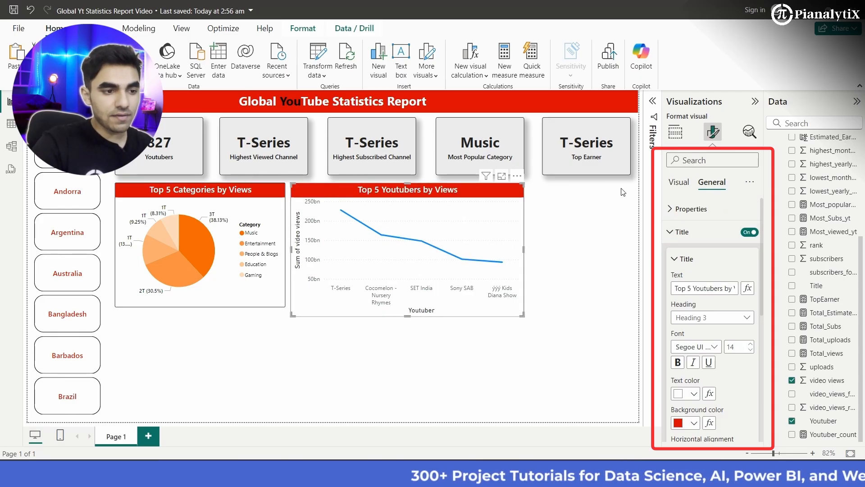
- Set the line color of the Top 5 Youtubers chart to #E86C0D
click(678, 182)
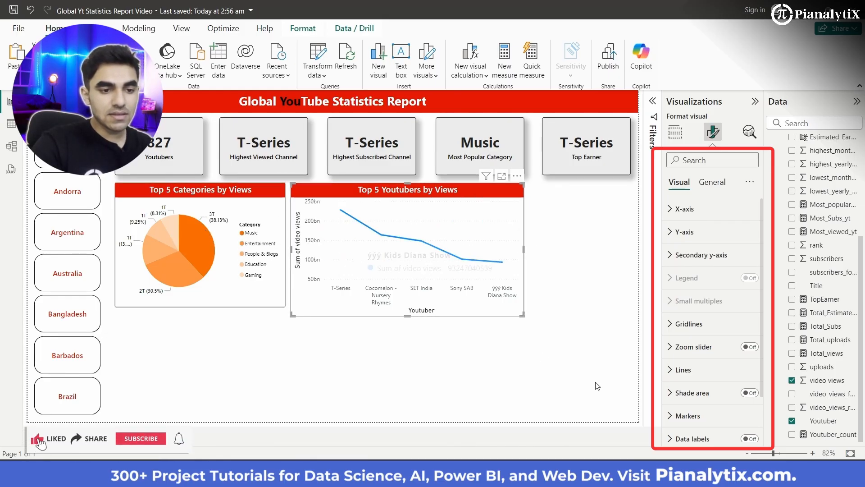
click(705, 377)
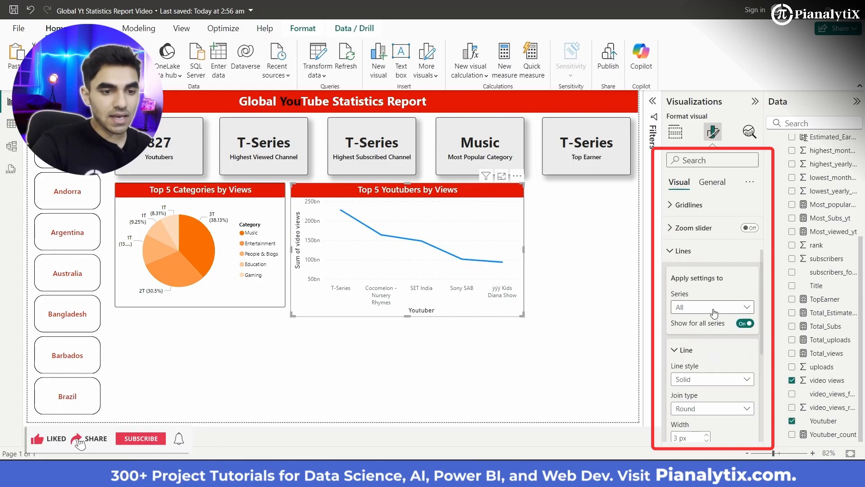
scroll(715, 363, down, 5)
click(700, 302)
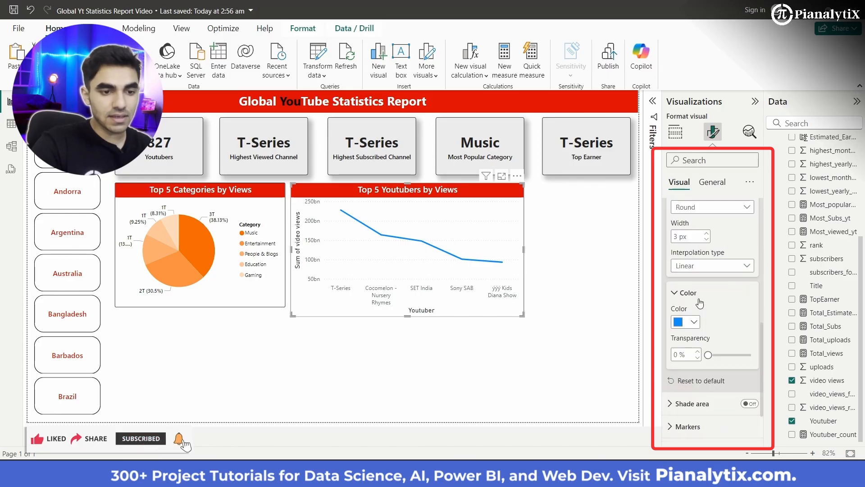
click(692, 322)
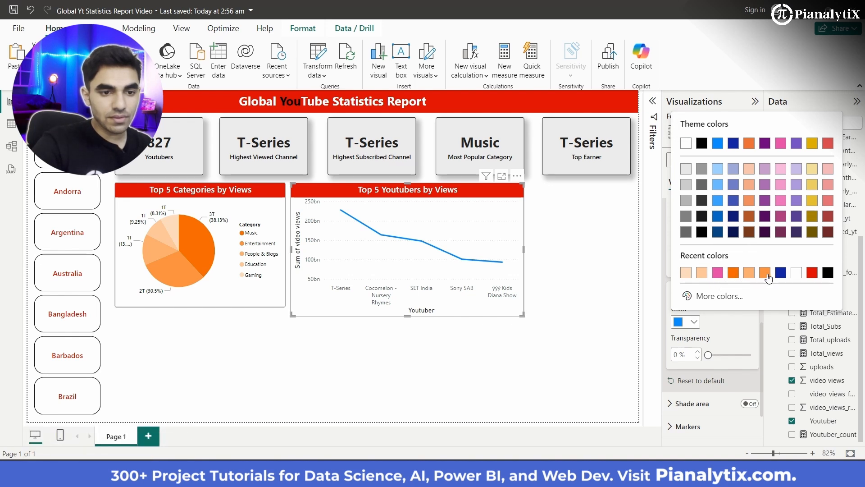
click(704, 297)
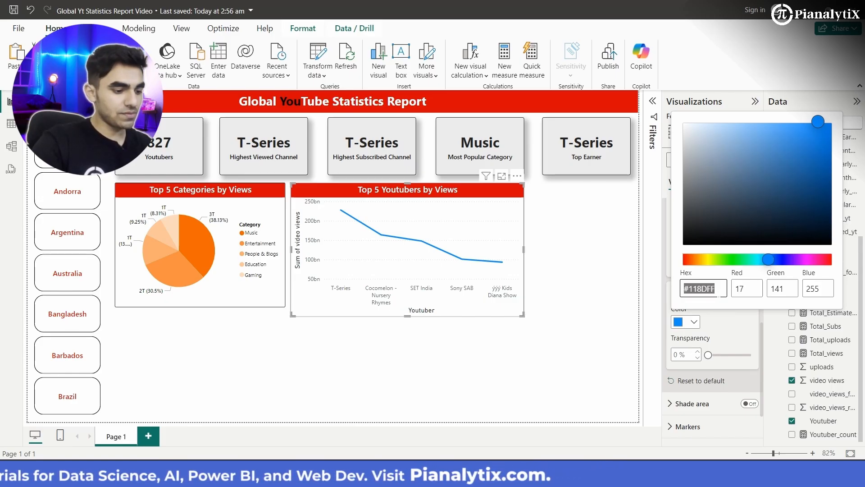
text(#E86C)
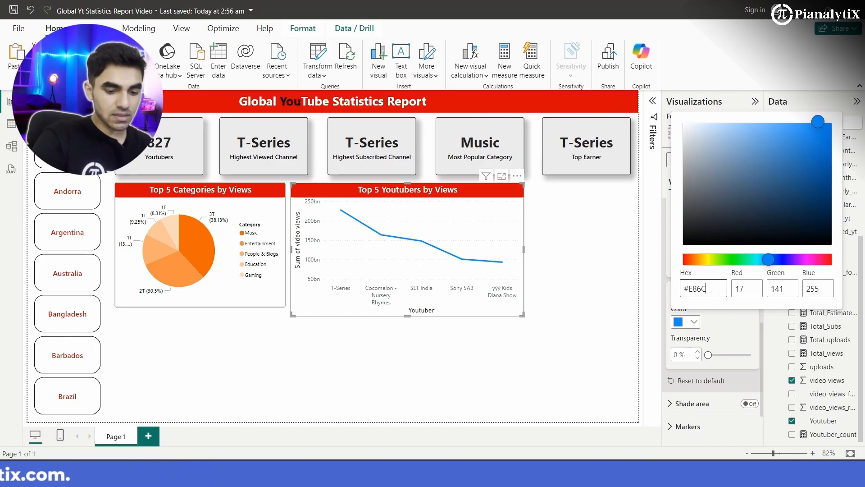
text(D)
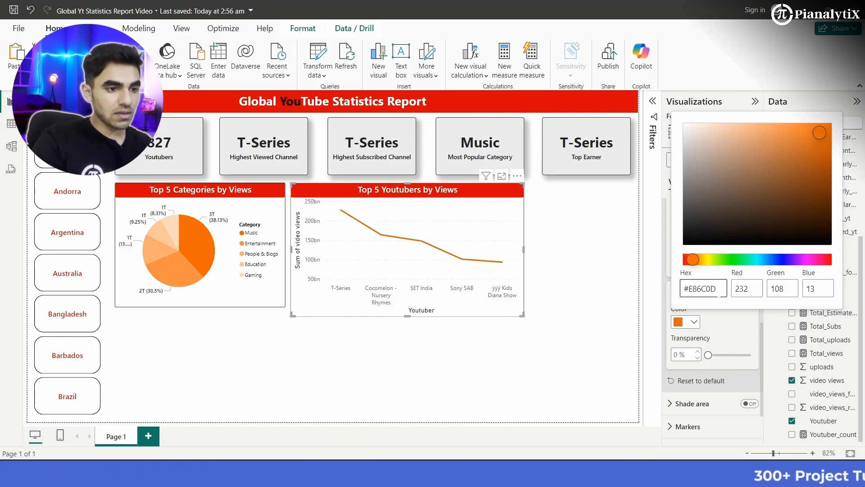
click(624, 335)
- Show markers for all categories on the line chart and turn on its data labels
scroll(686, 401, down, 1)
scroll(686, 402, down, 1)
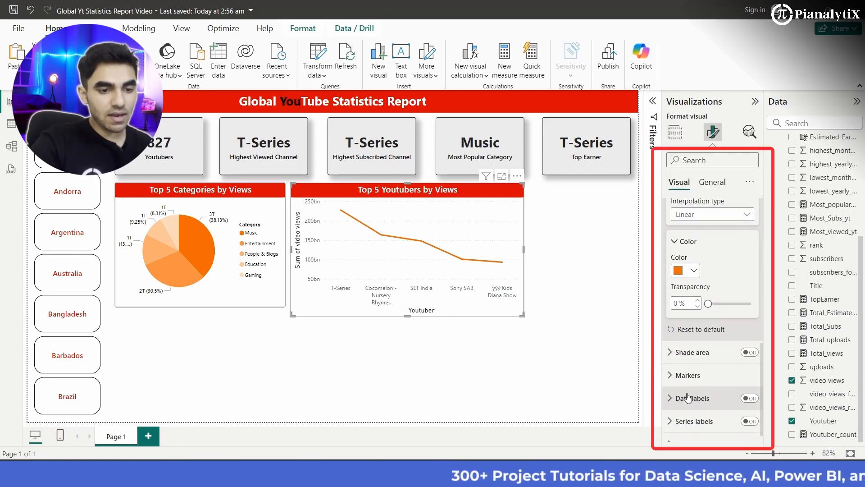
click(692, 378)
scroll(693, 384, down, 1)
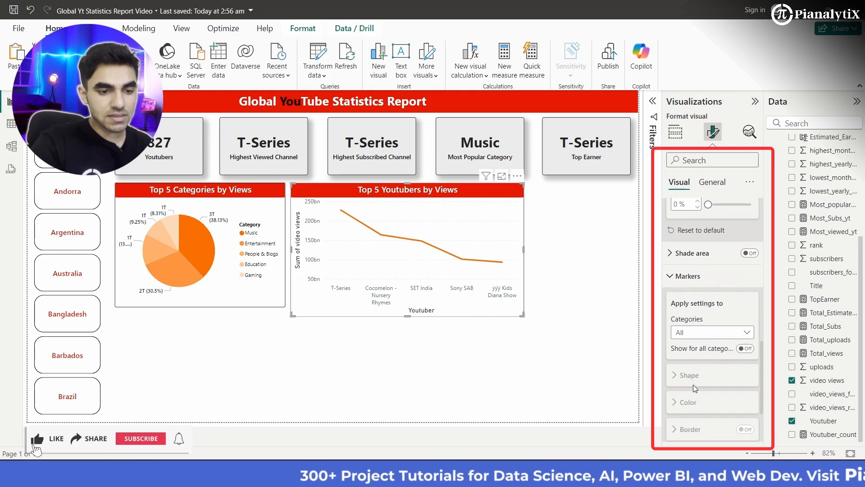
click(718, 334)
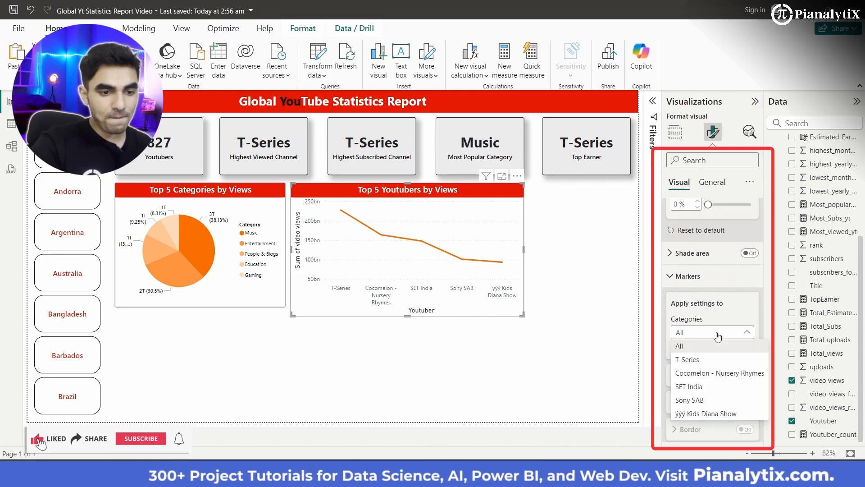
click(718, 334)
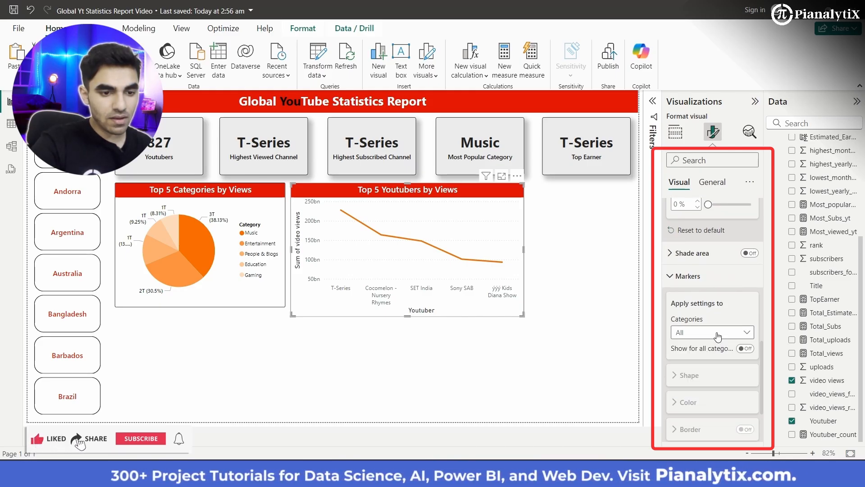
click(746, 349)
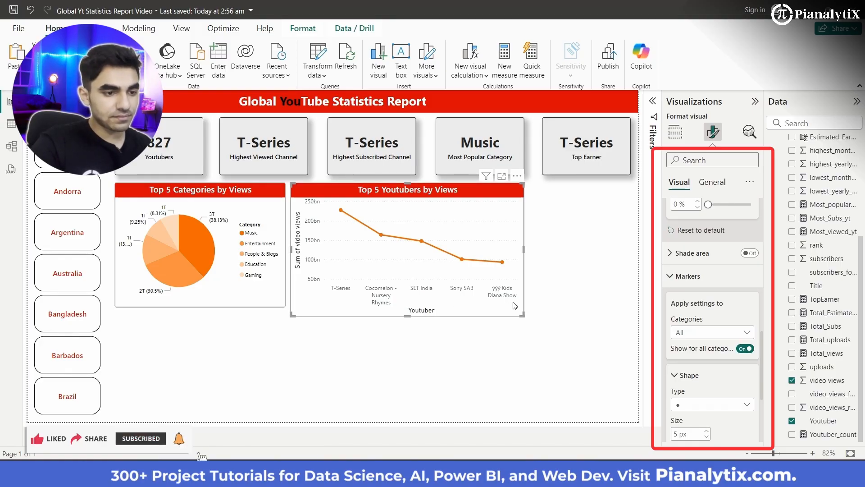
scroll(712, 387, down, 3)
click(750, 385)
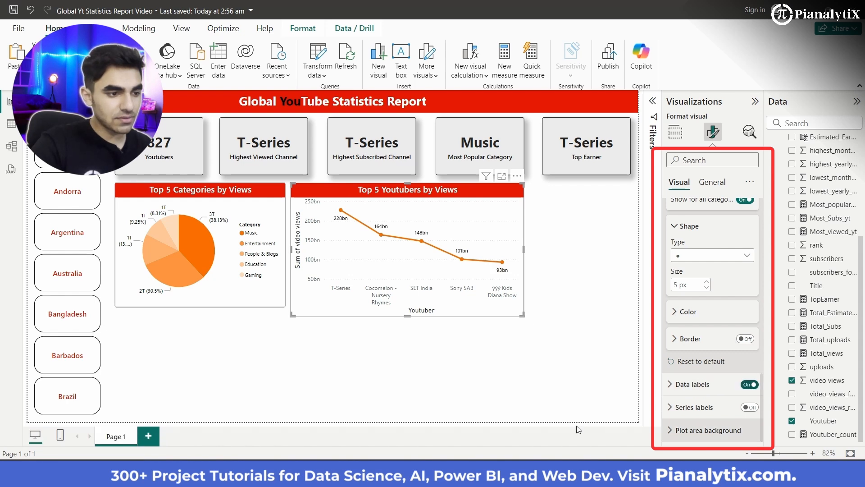
- Set the line chart's Y-axis title font to Segoe UI Bold
scroll(717, 361, up, 5)
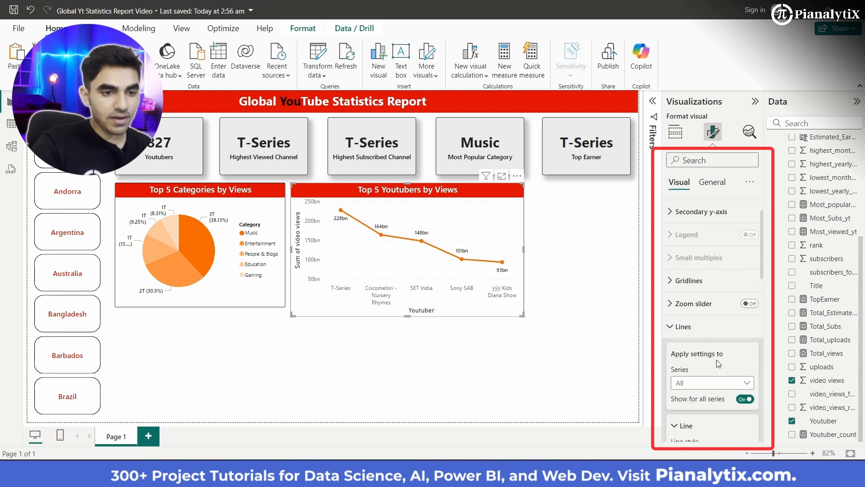
click(693, 237)
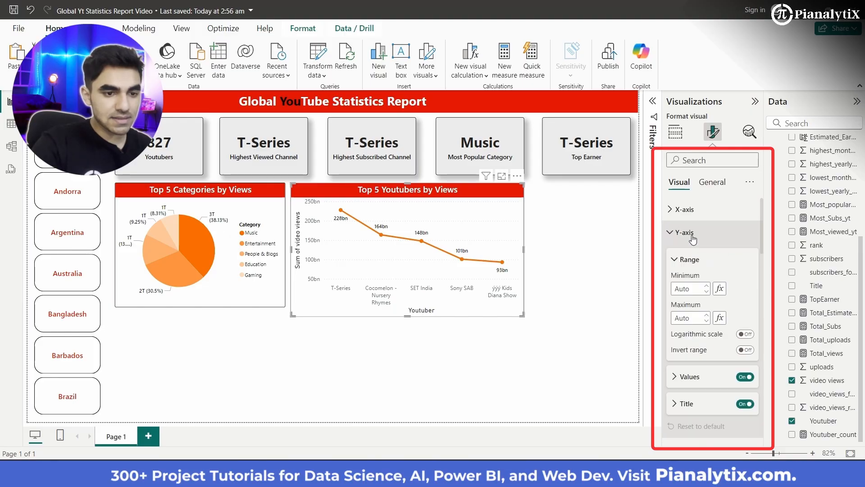
scroll(694, 330, down, 2)
click(694, 341)
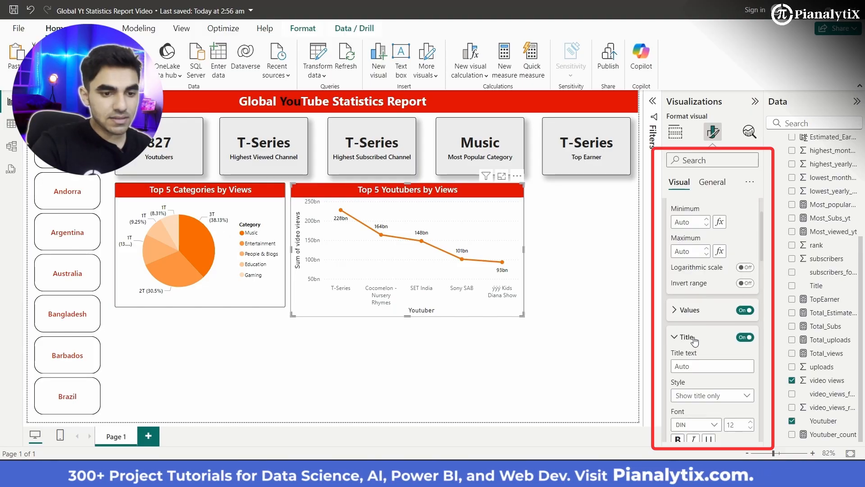
scroll(696, 340, down, 2)
click(710, 331)
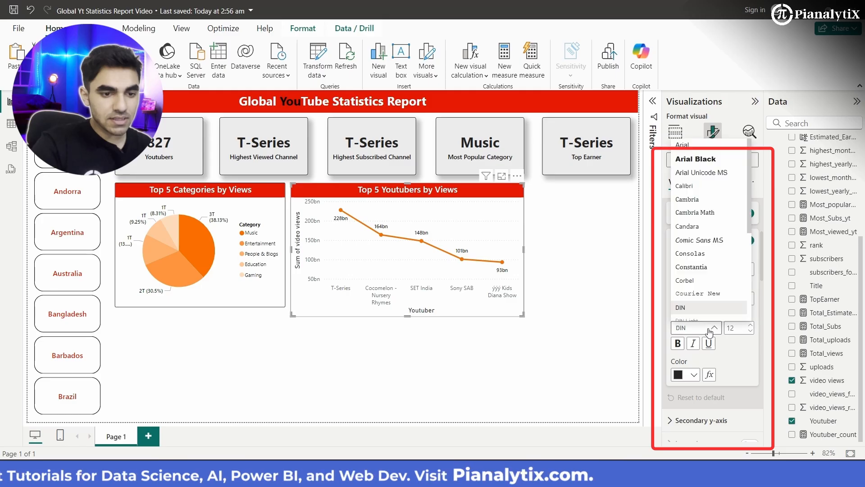
scroll(712, 280, down, 5)
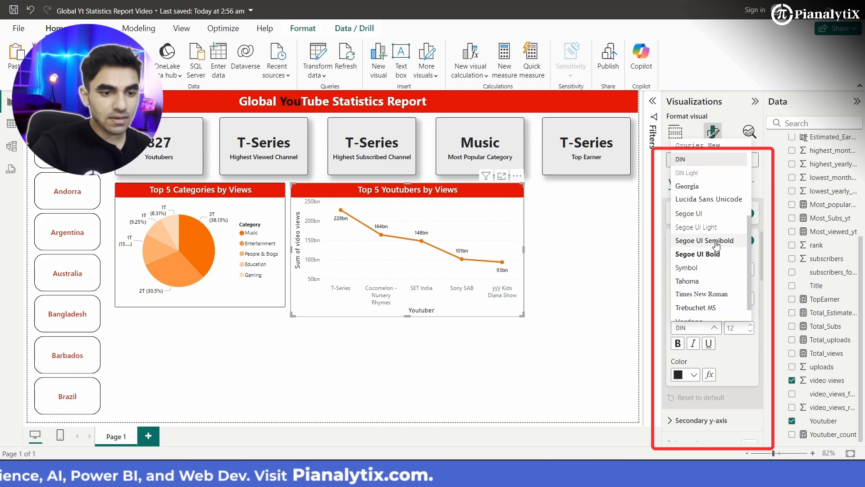
click(715, 255)
- Make the line chart's X-axis values black and set their font to Segoe UI Semibold
scroll(686, 238, up, 4)
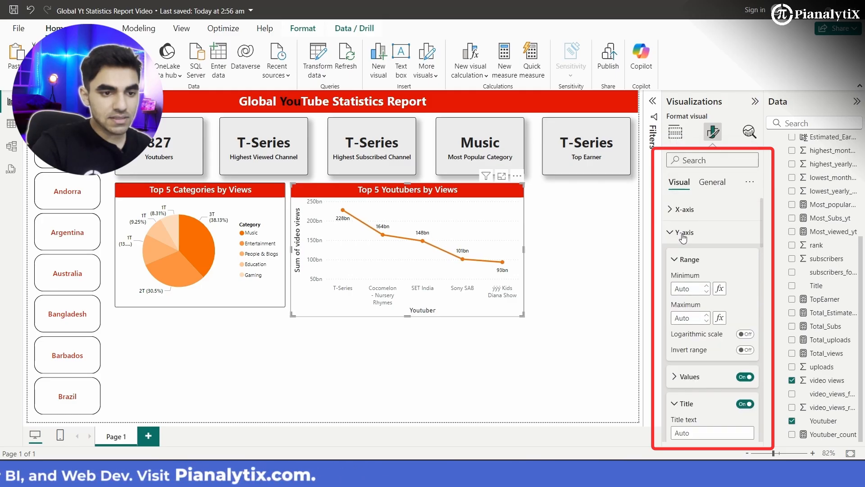
click(685, 209)
scroll(694, 279, down, 2)
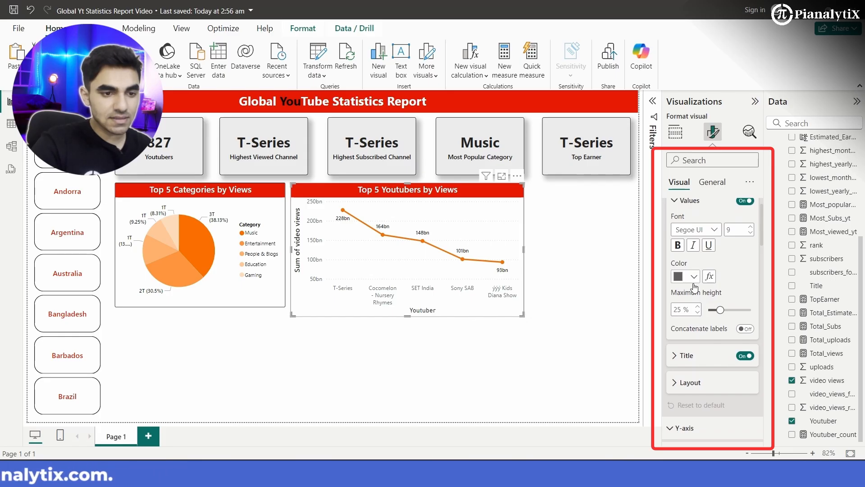
scroll(695, 287, up, 1)
click(695, 313)
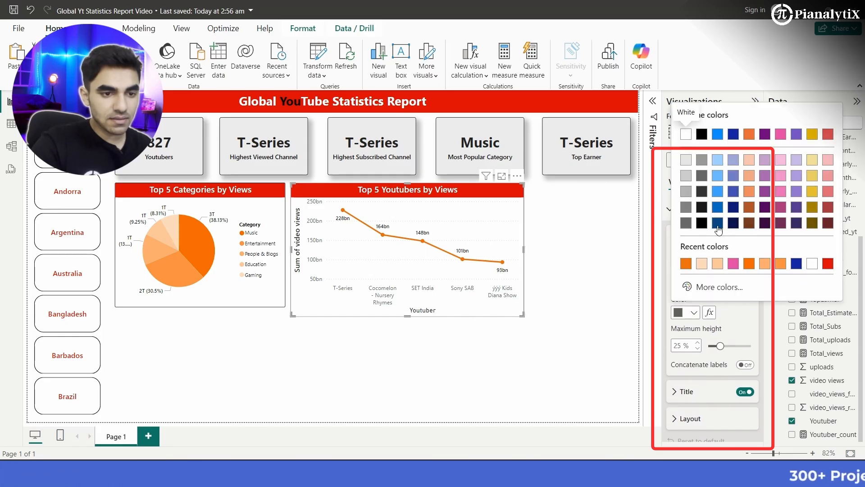
click(702, 222)
click(703, 266)
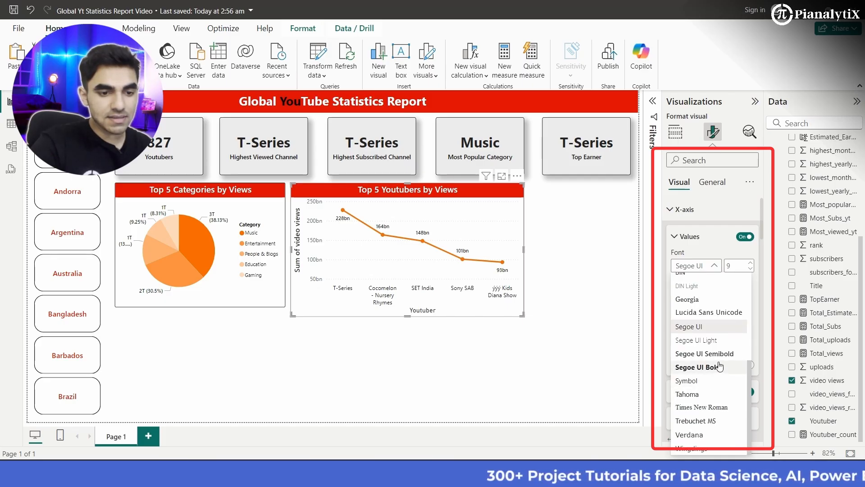
click(722, 357)
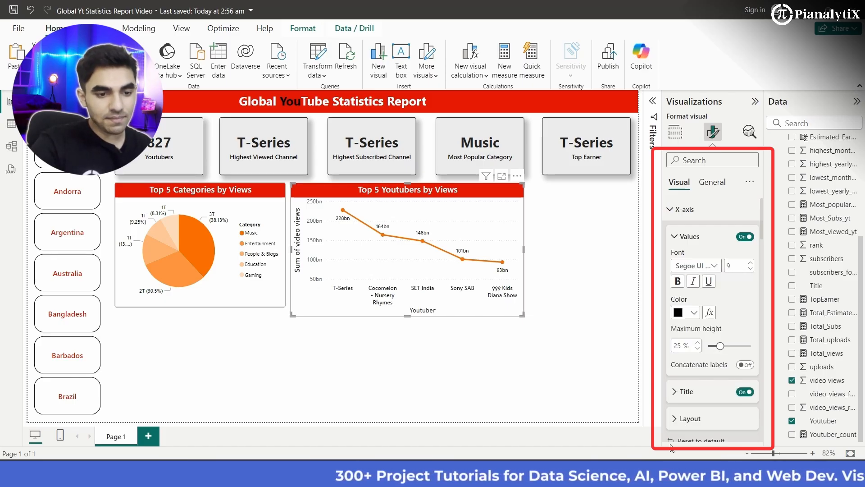
- Change the line chart's X-axis title to a heavier Segoe UI font at size 11
click(693, 391)
scroll(694, 361, down, 4)
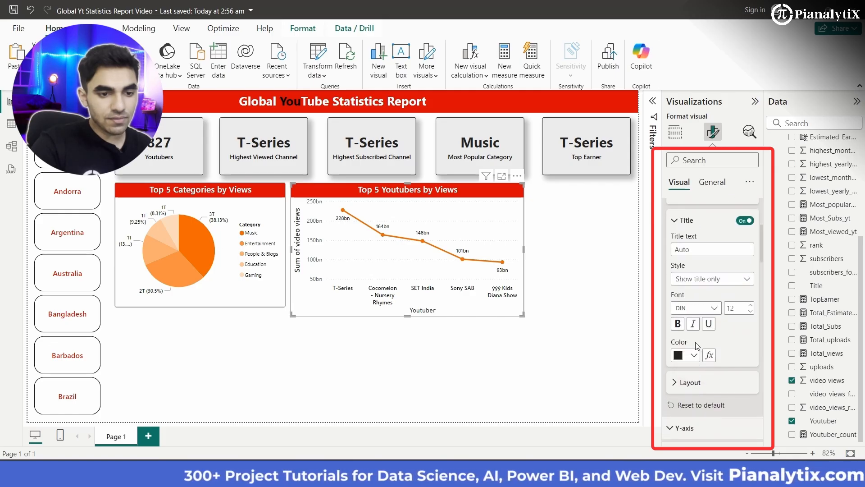
click(710, 309)
scroll(708, 279, down, 3)
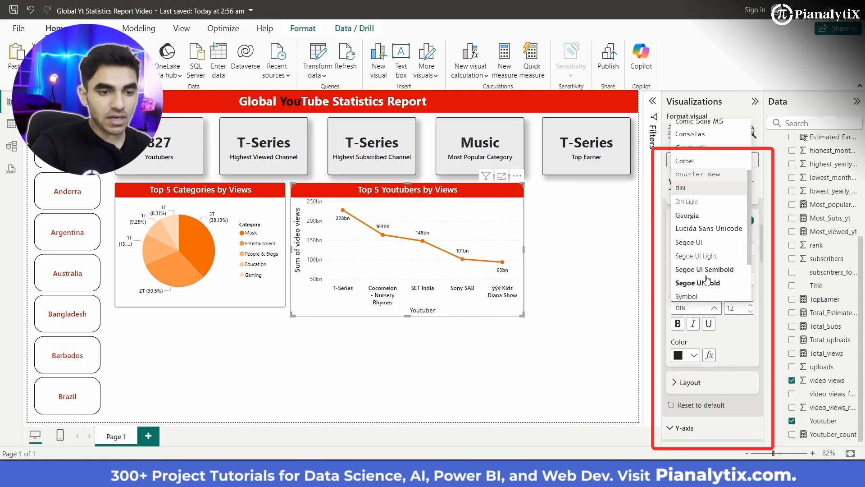
click(711, 231)
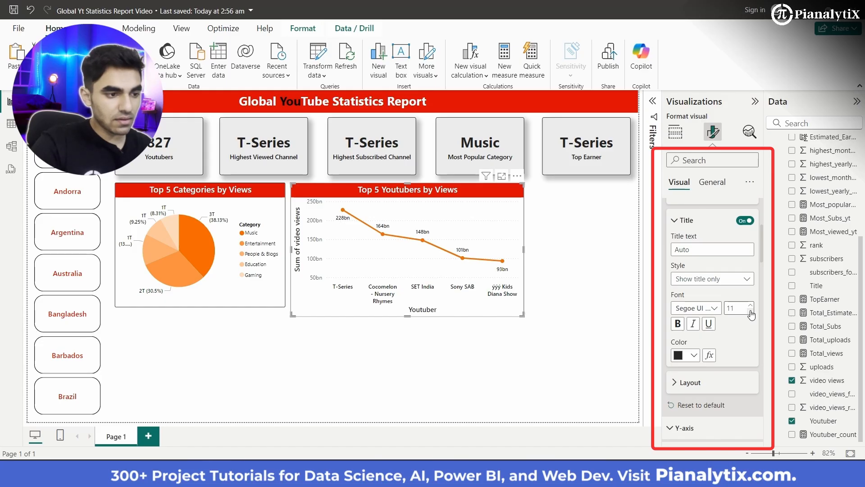
scroll(736, 265, up, 4)
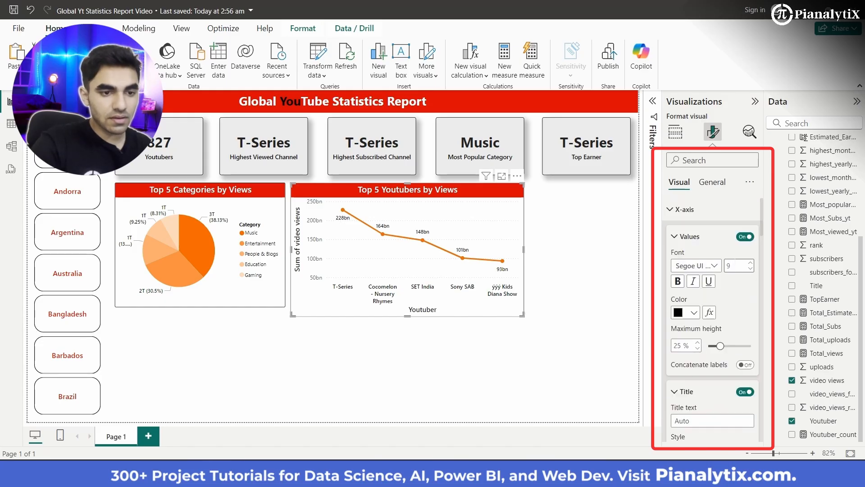
- Set the line chart's Y-axis title font size to 11
click(684, 210)
click(686, 232)
click(687, 233)
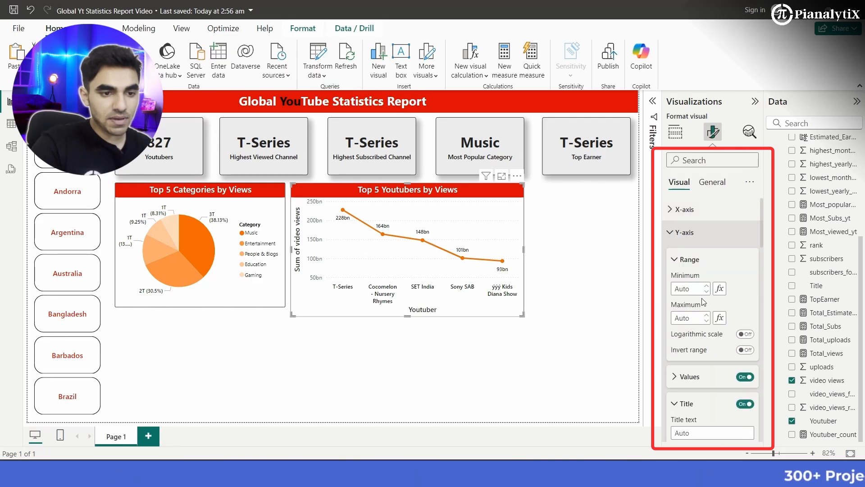
scroll(712, 284, down, 4)
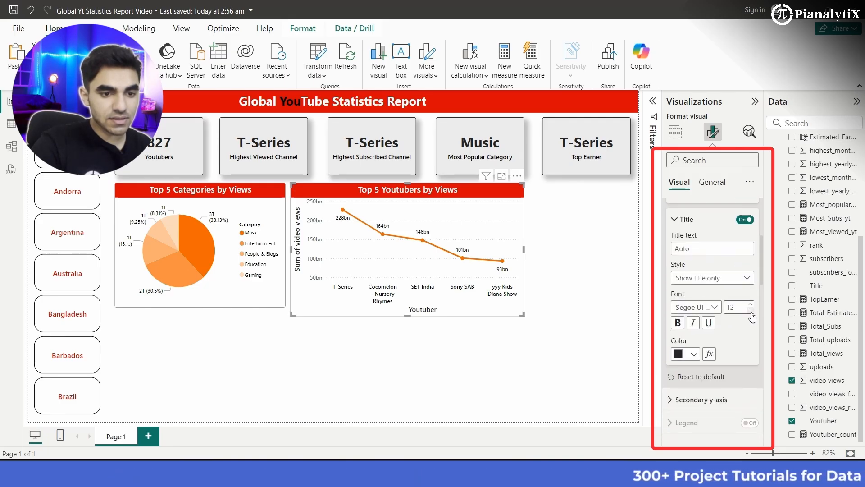
click(751, 311)
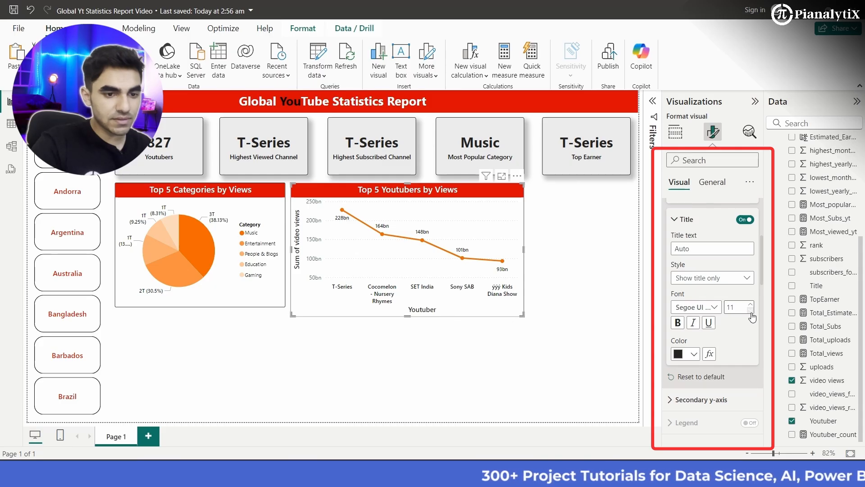
- Make the line chart's Y-axis values black and set their font to Segoe UI Semibold
scroll(703, 293, up, 2)
click(689, 265)
click(689, 289)
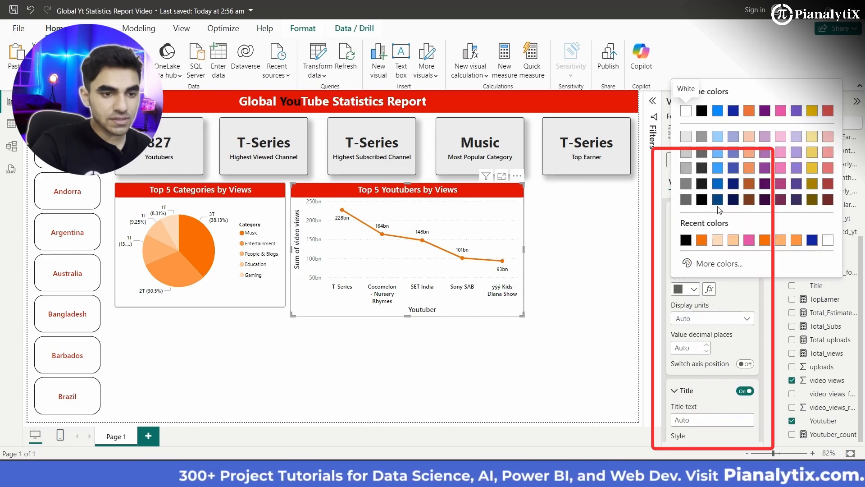
click(702, 200)
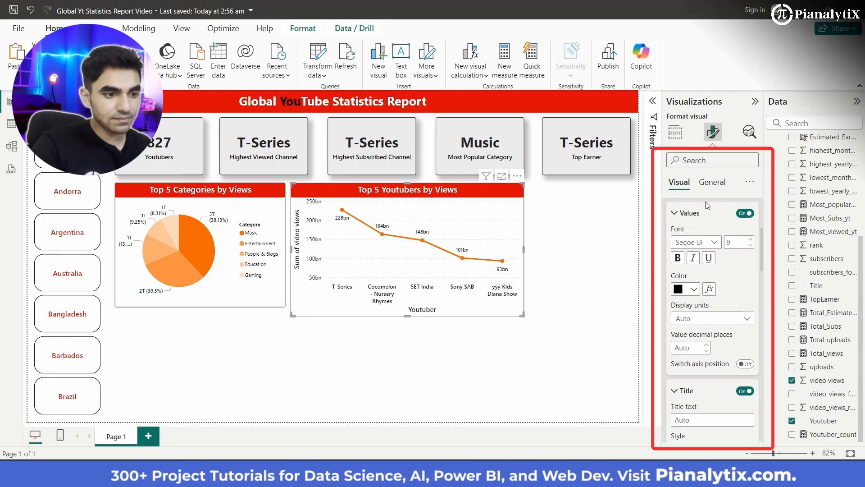
click(716, 244)
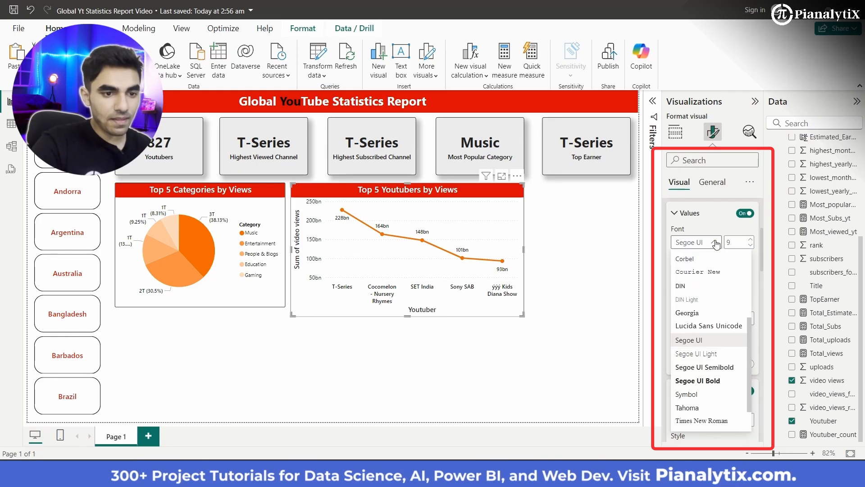
click(705, 367)
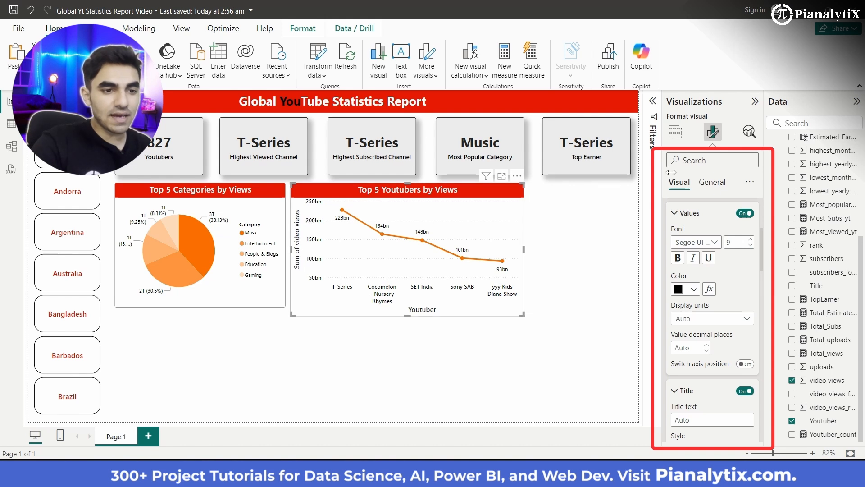
- Rename the line chart's Y-axis field for this visual as Views
click(675, 131)
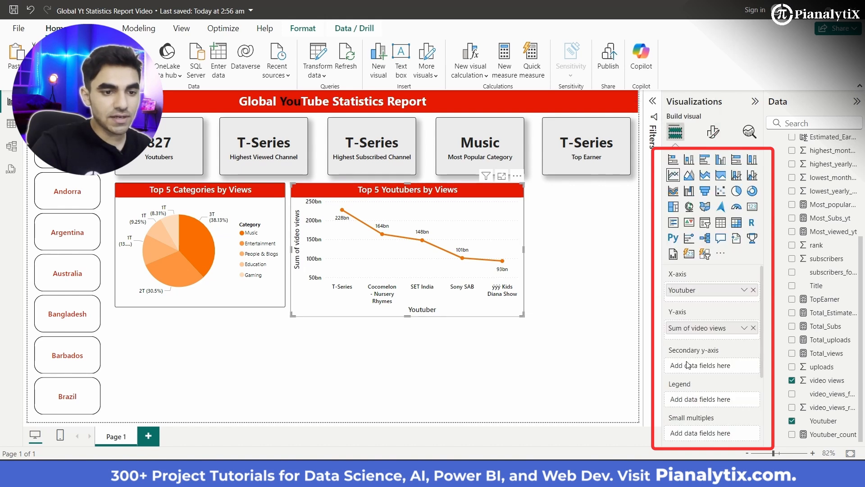
click(747, 329)
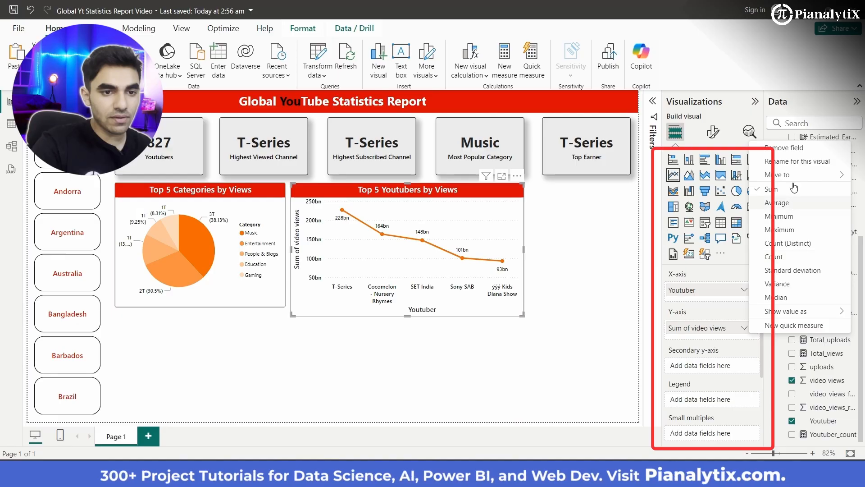
click(794, 165)
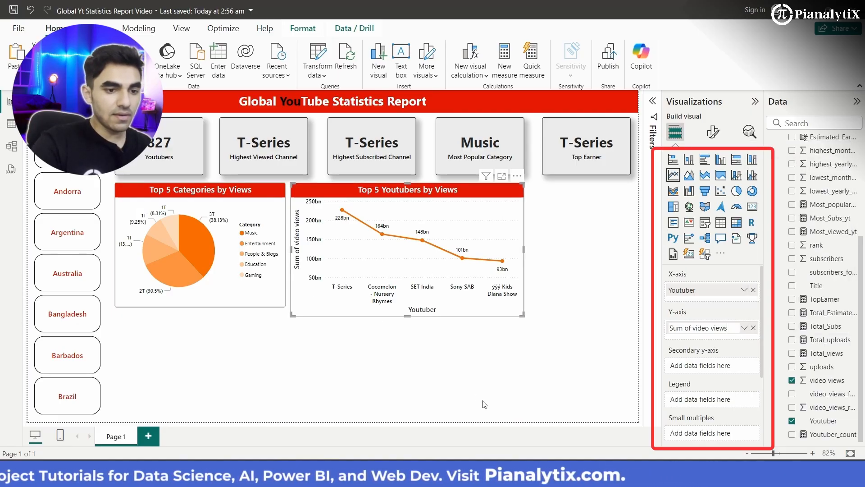
key(BackSpace)
key(BackSpace)
key(BackSpace)
key(BackSpace)
key(BackSpace)
key(BackSpace)
key(BackSpace)
key(BackSpace)
key(BackSpace)
key(BackSpace)
key(BackSpace)
key(BackSpace)
key(BackSpace)
key(BackSpace)
key(BackSpace)
key(BackSpace)
key(BackSpace)
key(BackSpace)
text(Vi)
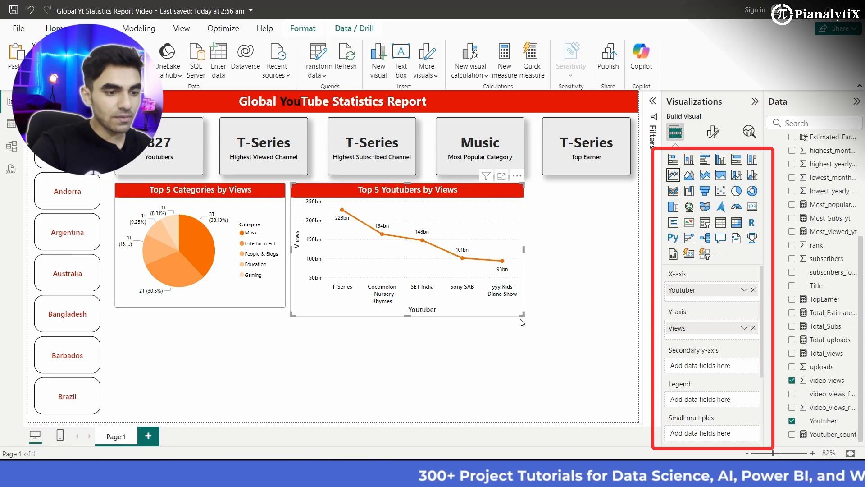
- Narrow the line chart and shorten it to line up with the pie chart's lower edge, and save the report
drag(522, 314, 479, 310)
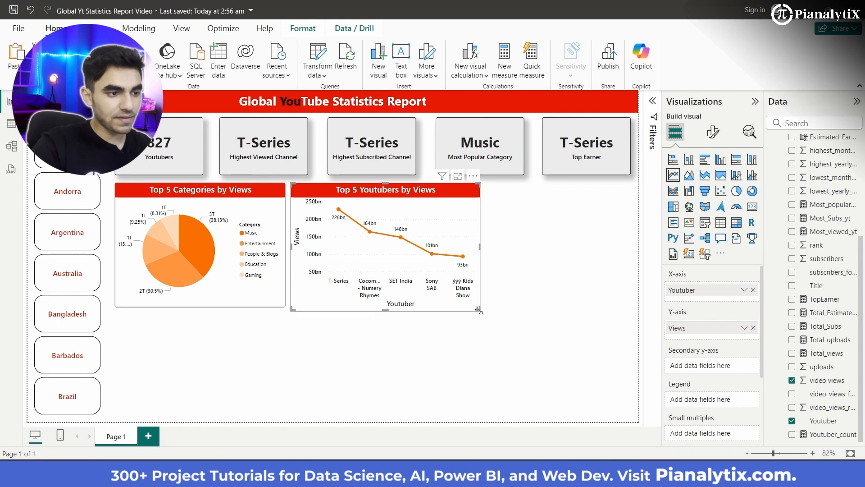
click(473, 356)
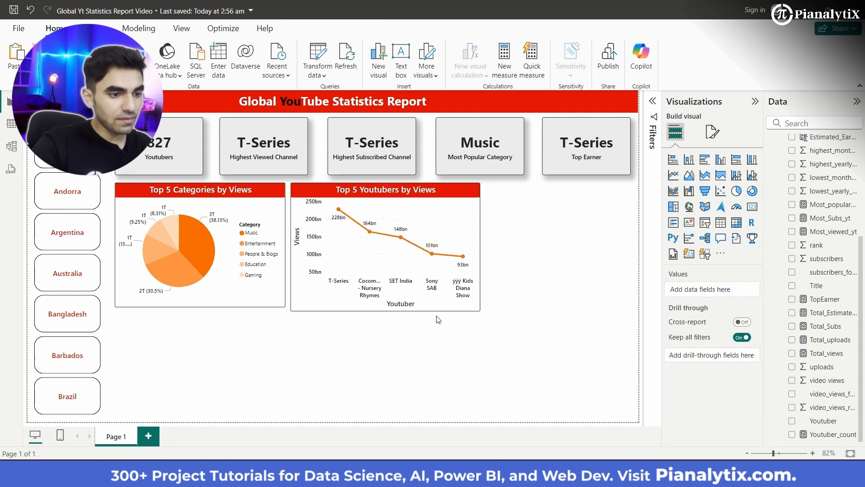
click(394, 313)
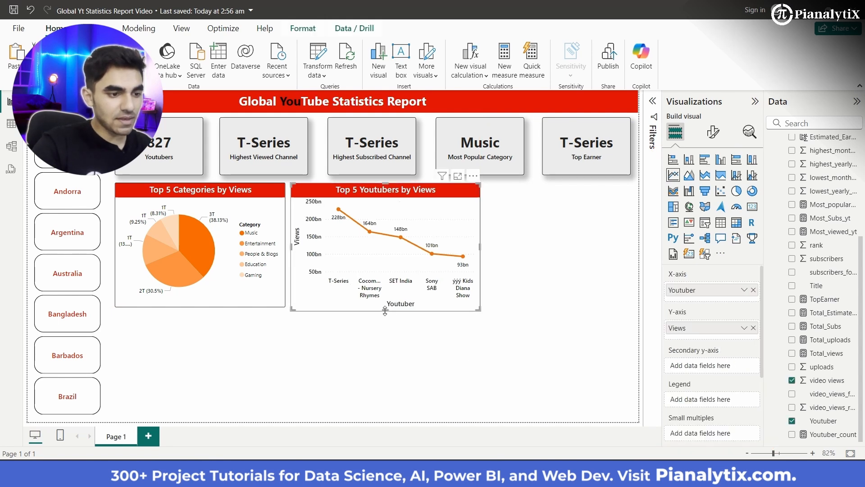
drag(385, 310, 385, 307)
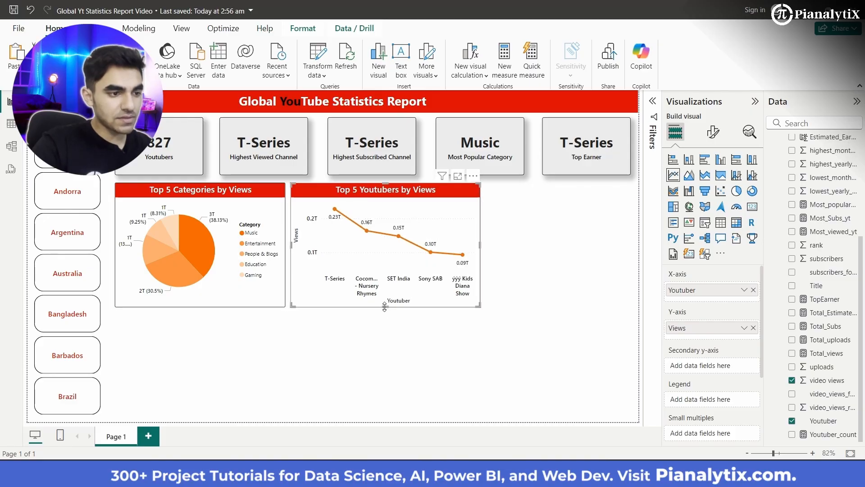
click(382, 362)
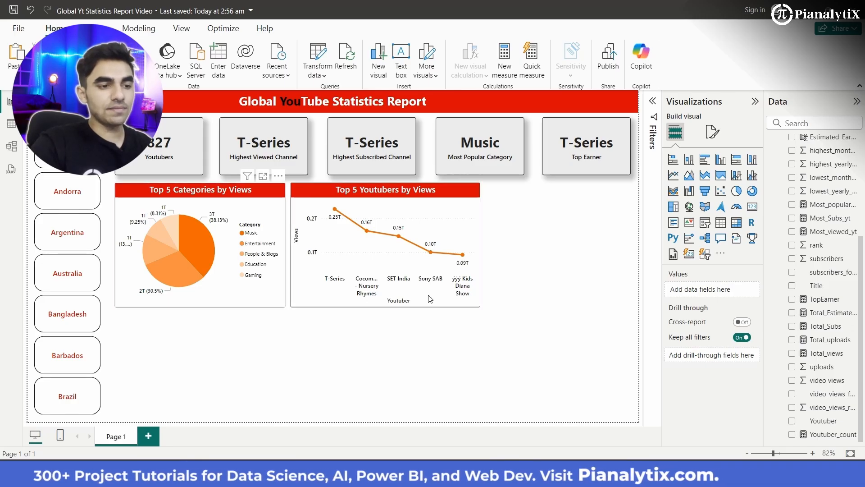
key(ctrl+s)
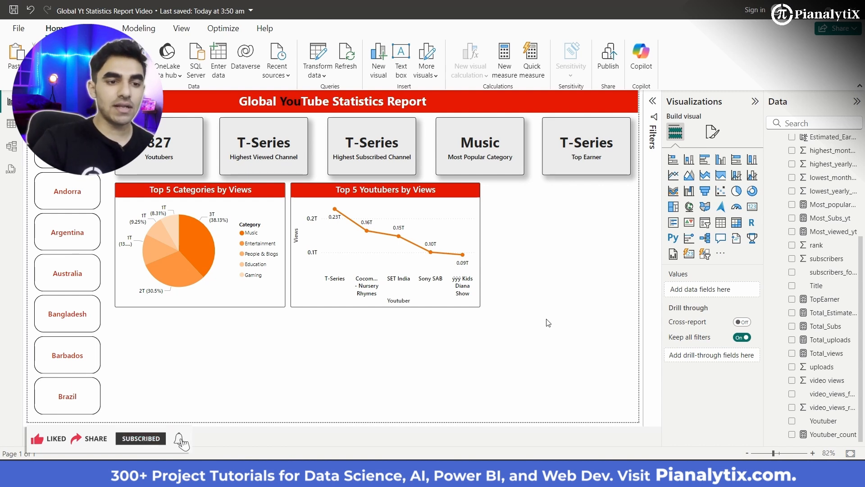
- Add a treemap below the pie chart with Youtuber as category and uploads as values, and adjust its size
click(674, 206)
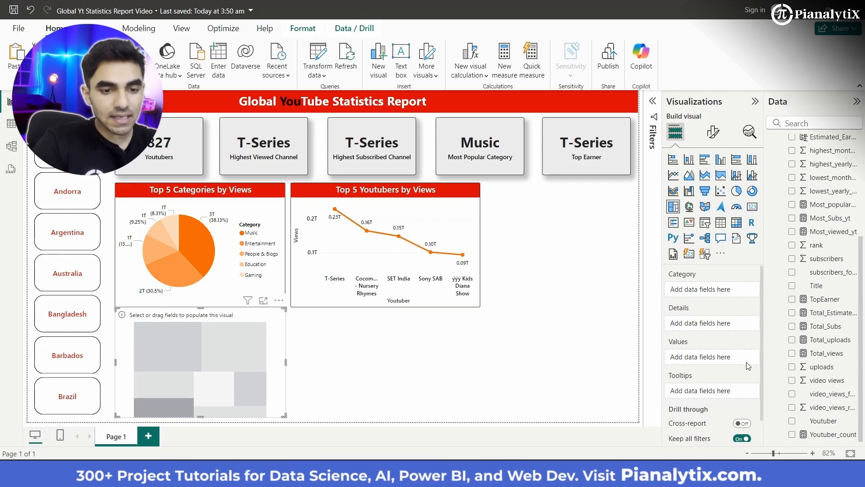
drag(832, 423, 720, 290)
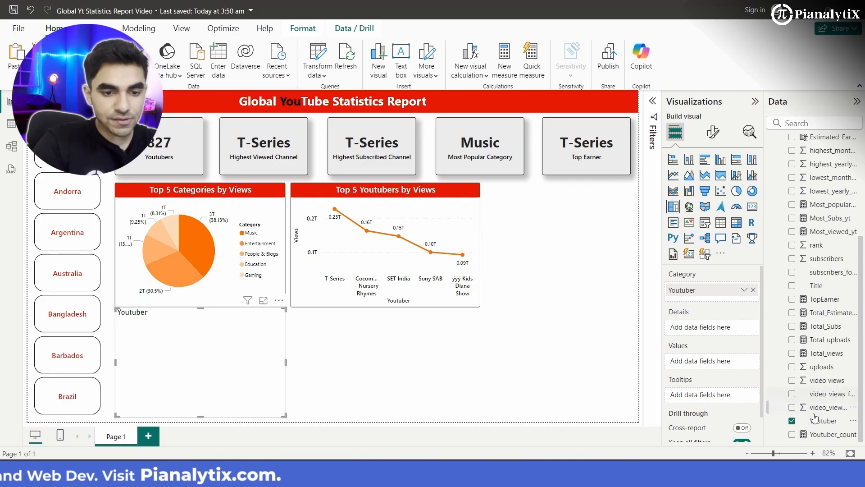
drag(811, 366, 730, 367)
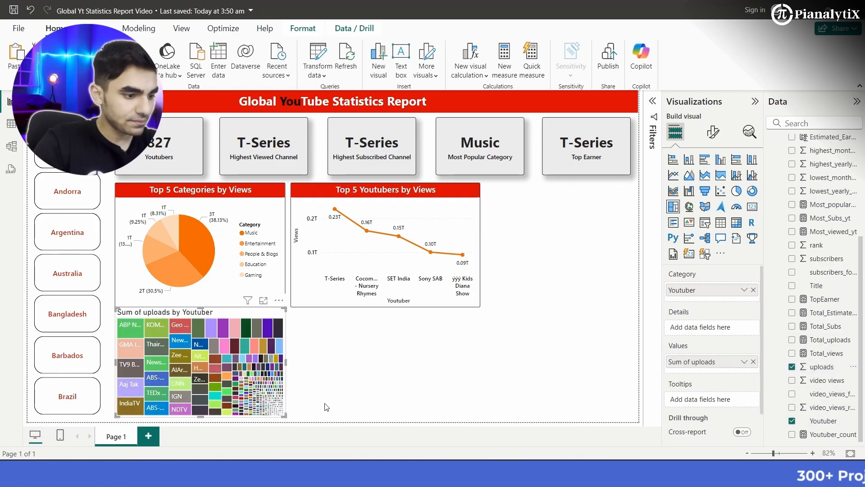
mouse_move(285, 414)
mouse_down()
mouse_move(413, 411)
mouse_move(220, 387)
mouse_move(293, 401)
mouse_up()
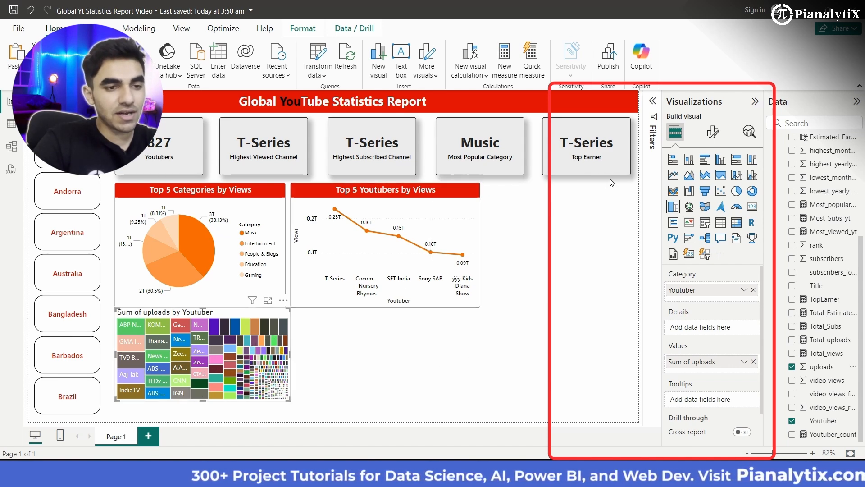
- Filter the treemap's Youtuber field to the top 5 by Sum of uploads and move the treemap below the two charts
click(652, 99)
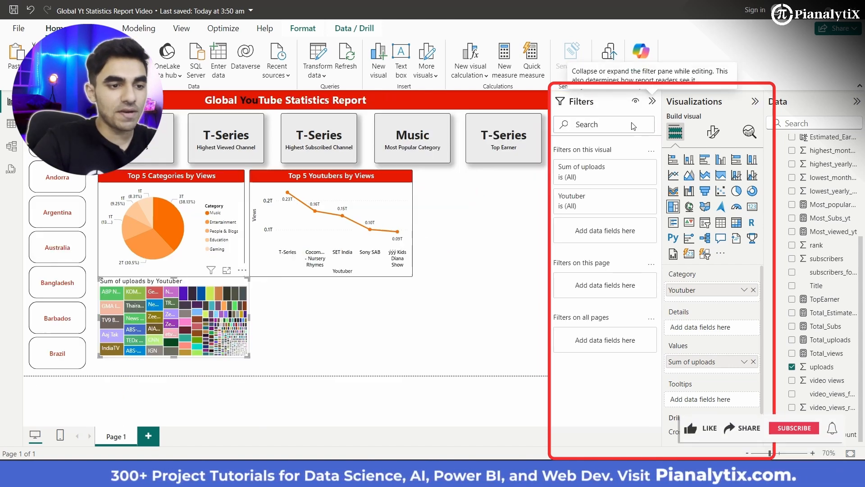
click(635, 198)
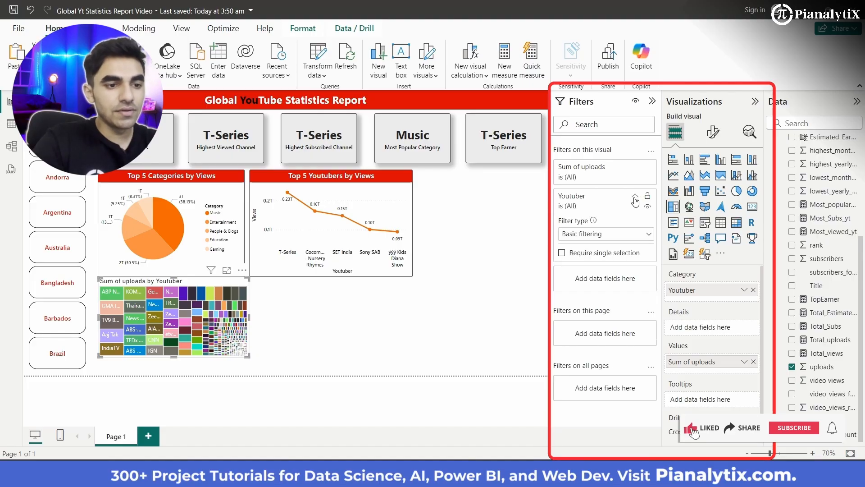
click(637, 235)
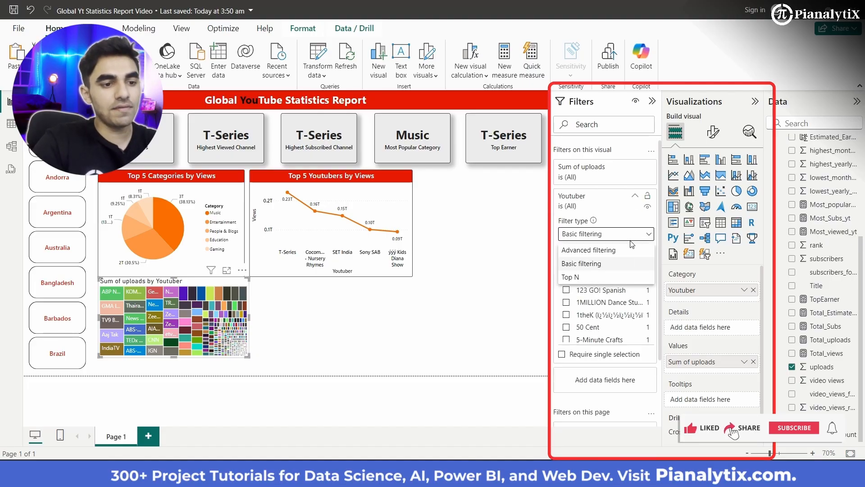
click(612, 278)
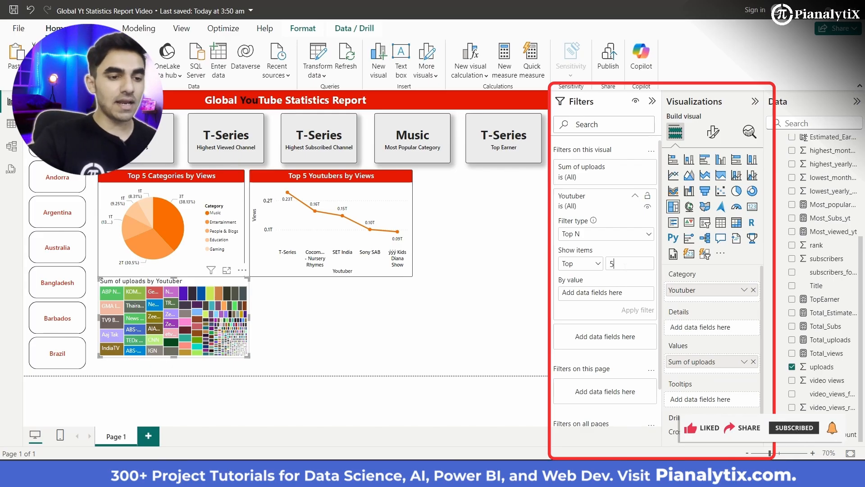
drag(733, 367, 596, 297)
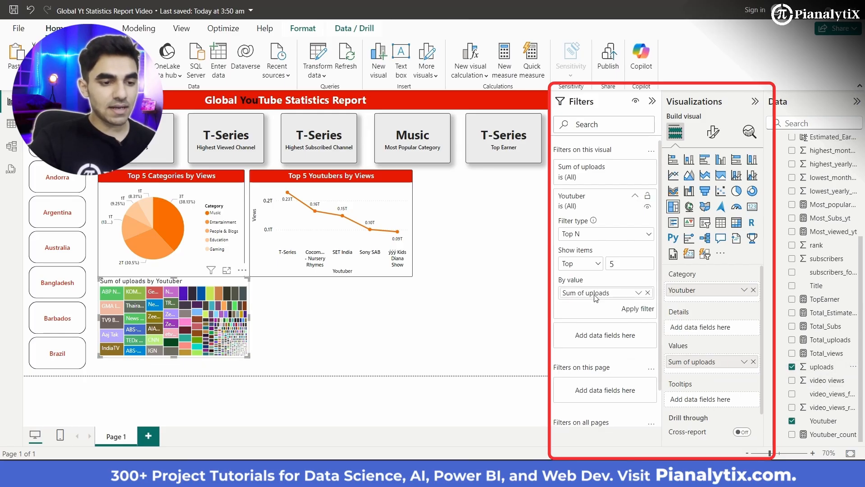
click(638, 309)
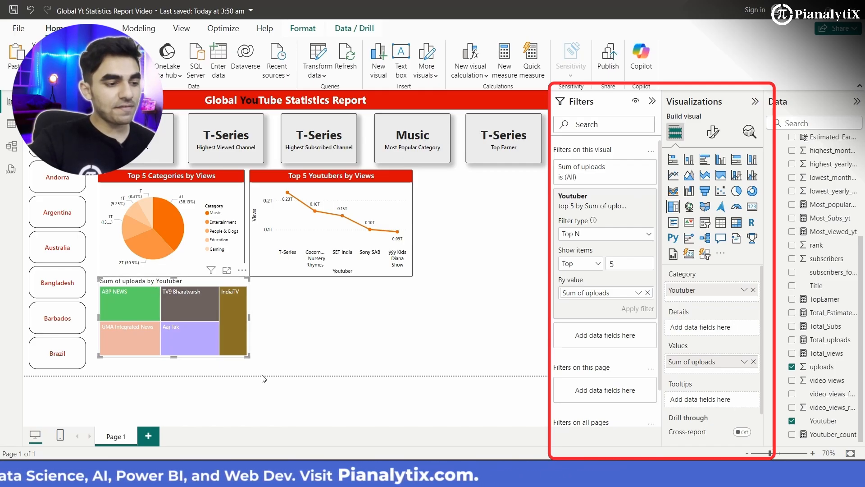
drag(194, 281, 313, 294)
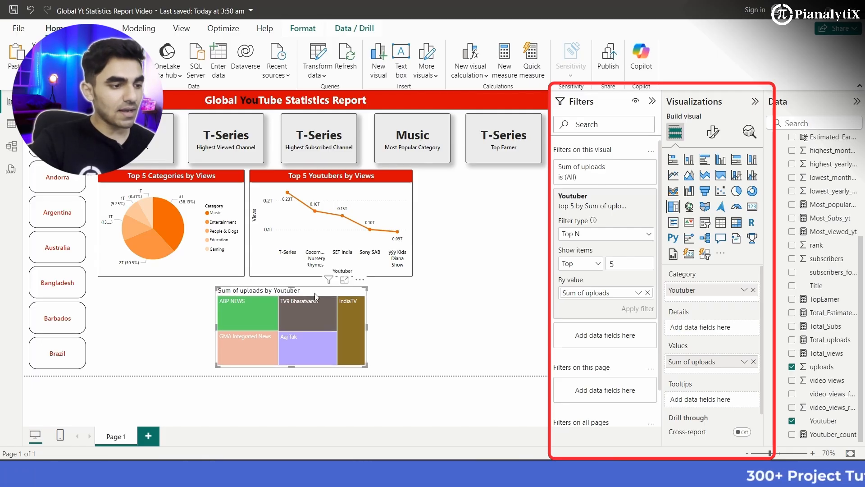
- Check how the pie chart's Music slice cross-filters the page, clear the selection, and look through the Country slicer
click(177, 231)
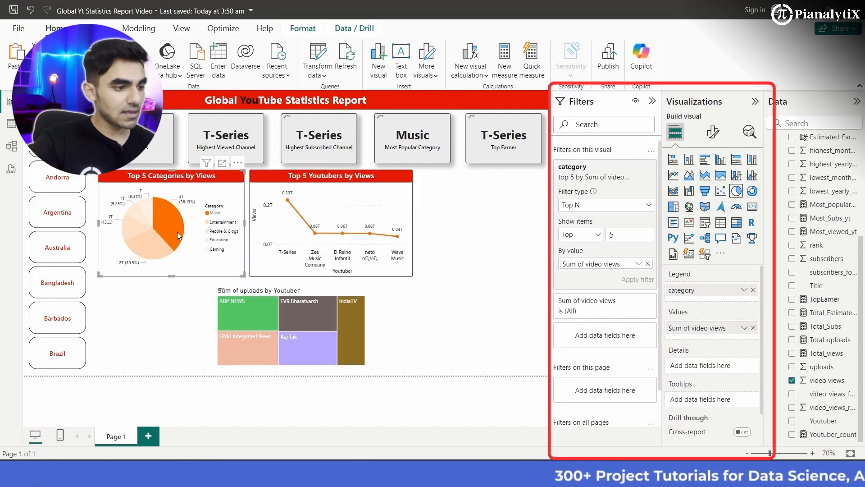
click(177, 232)
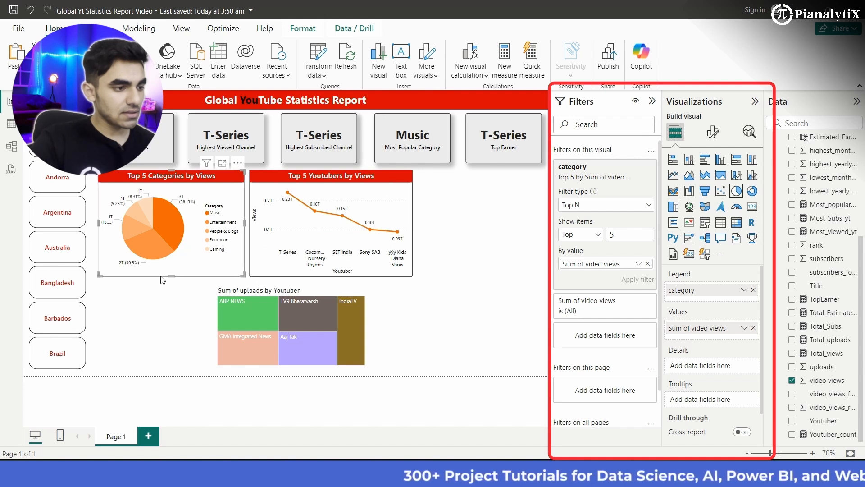
click(163, 306)
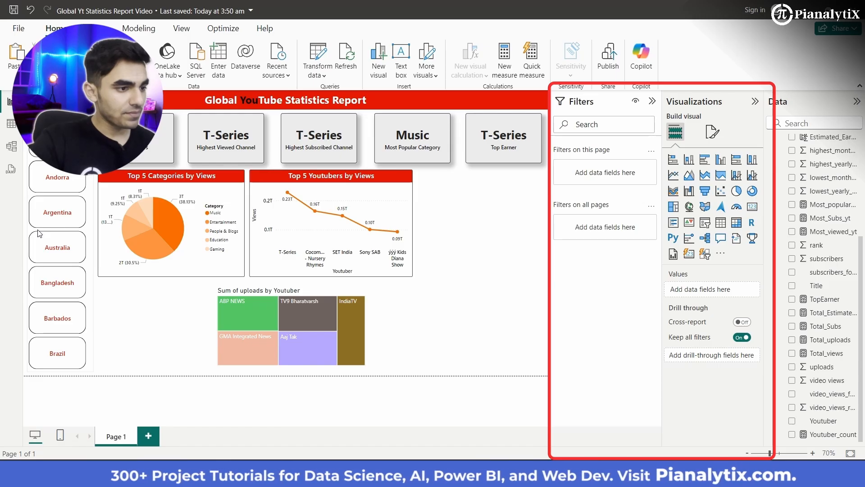
scroll(39, 234, down, 2)
scroll(38, 234, down, 10)
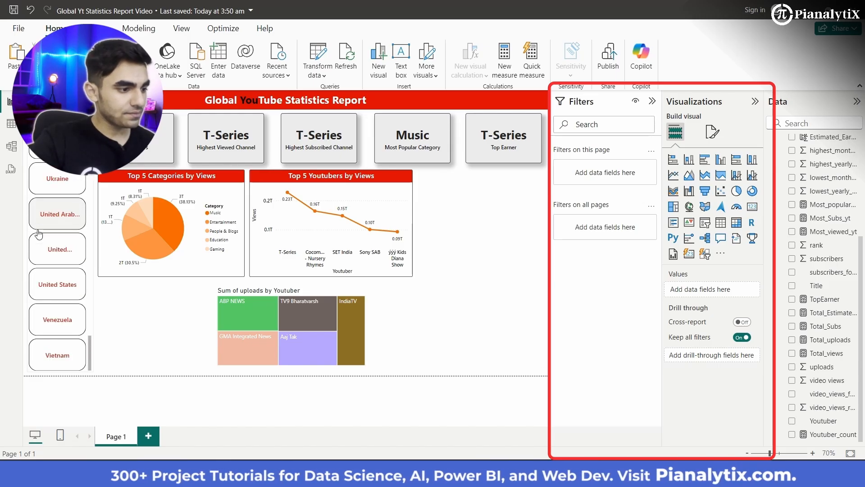
scroll(38, 233, up, 15)
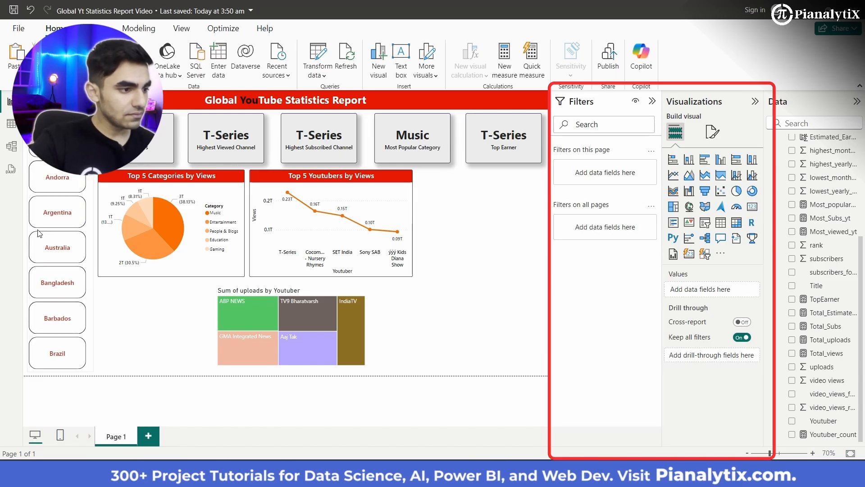
- Copy the pie chart's formatting onto the treemap with Format Painter
click(201, 261)
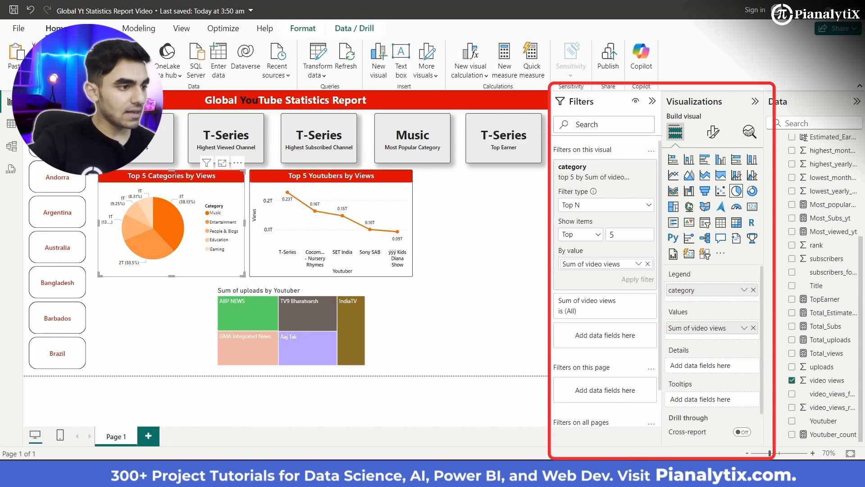
click(317, 293)
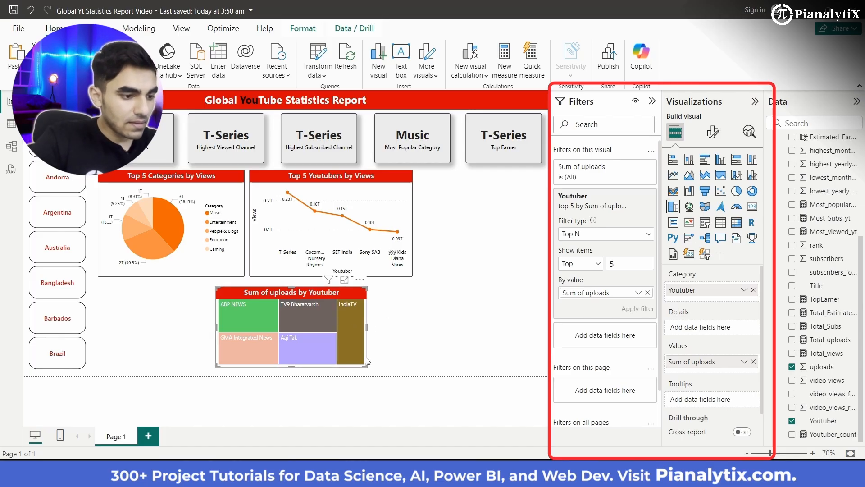
- Move the treemap beside the line chart beneath the Top Earner card and resize it to match the neighbouring charts' height and the card's edge
drag(366, 364, 336, 371)
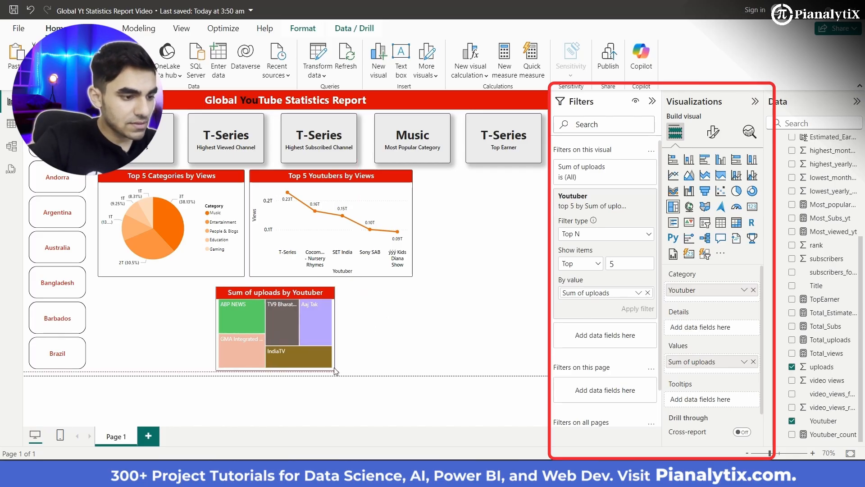
drag(280, 310, 483, 195)
click(652, 101)
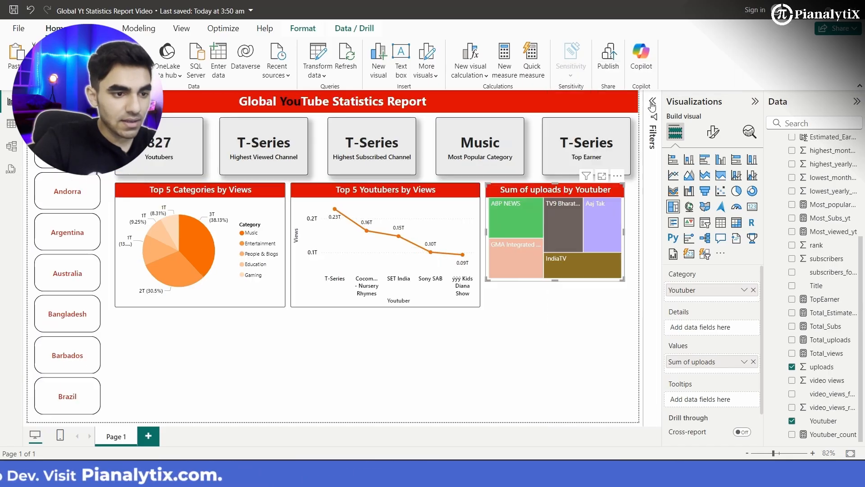
drag(623, 278, 631, 308)
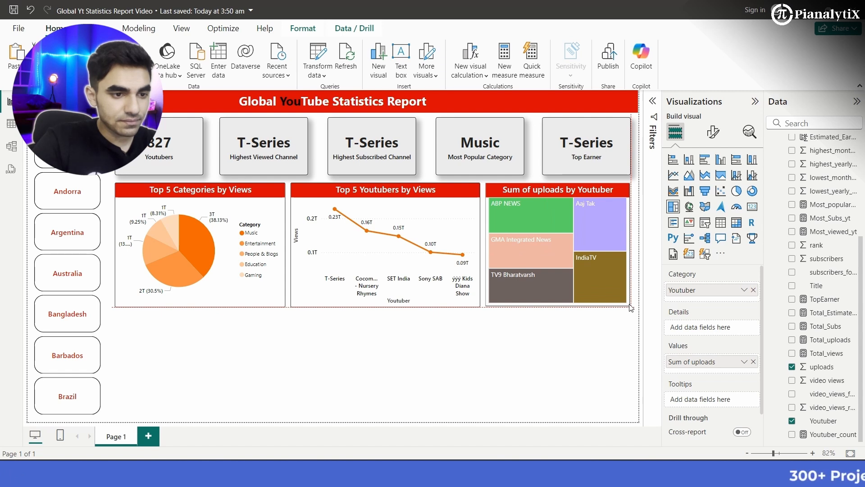
drag(631, 309, 632, 310)
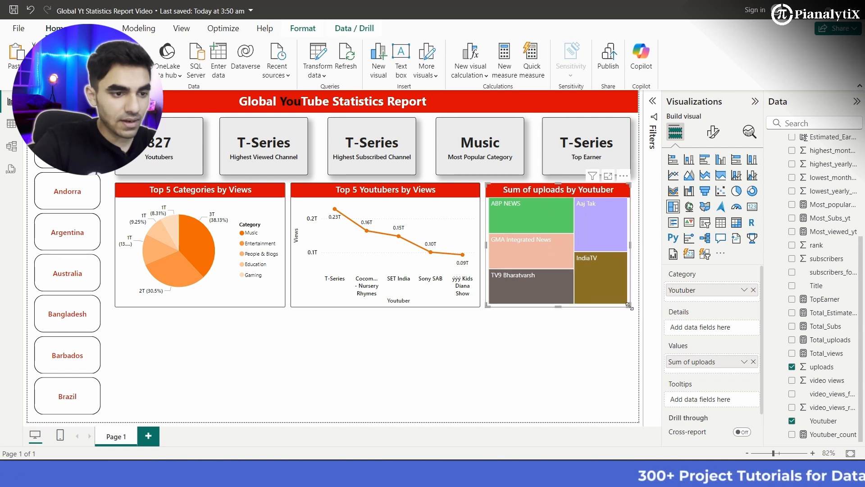
- Turn on the treemap's data labels and set their color to white
click(561, 364)
click(713, 131)
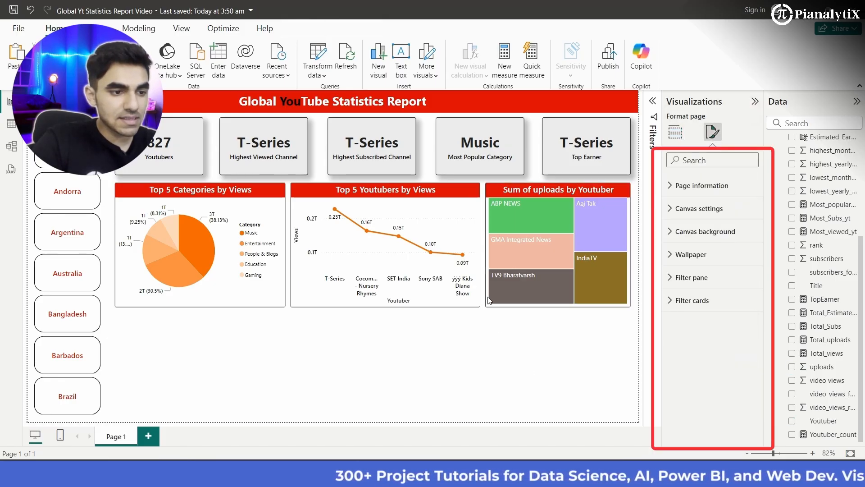
click(489, 271)
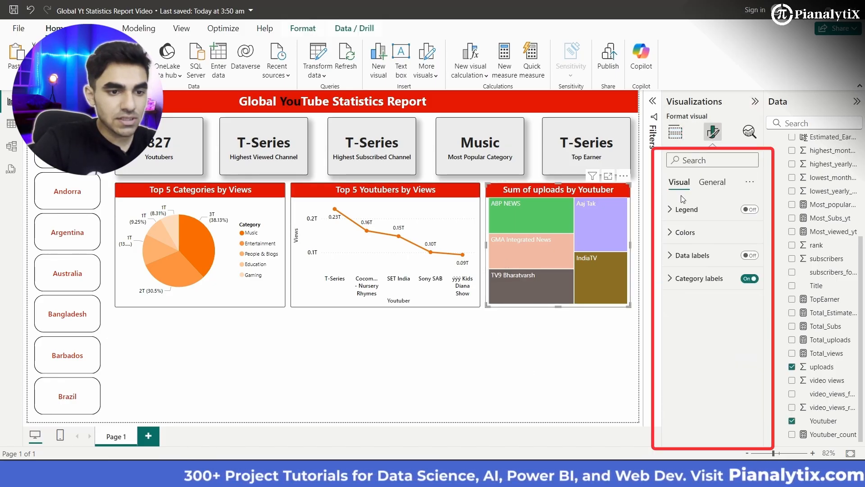
click(712, 182)
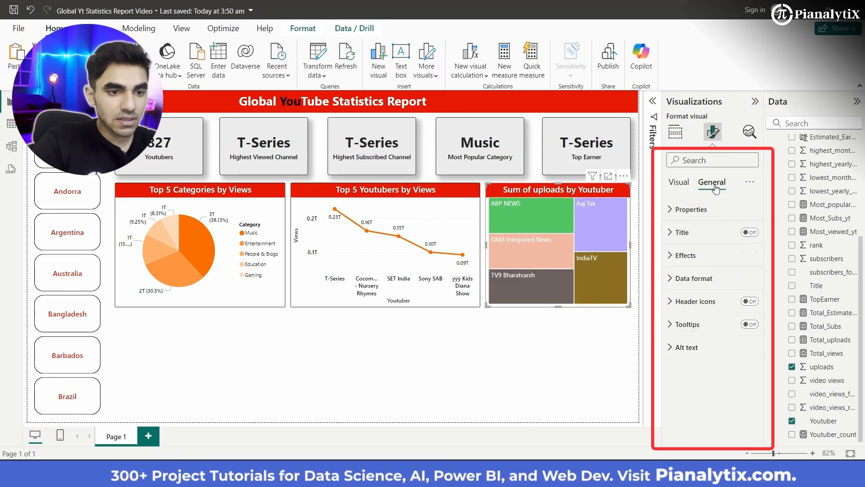
click(679, 182)
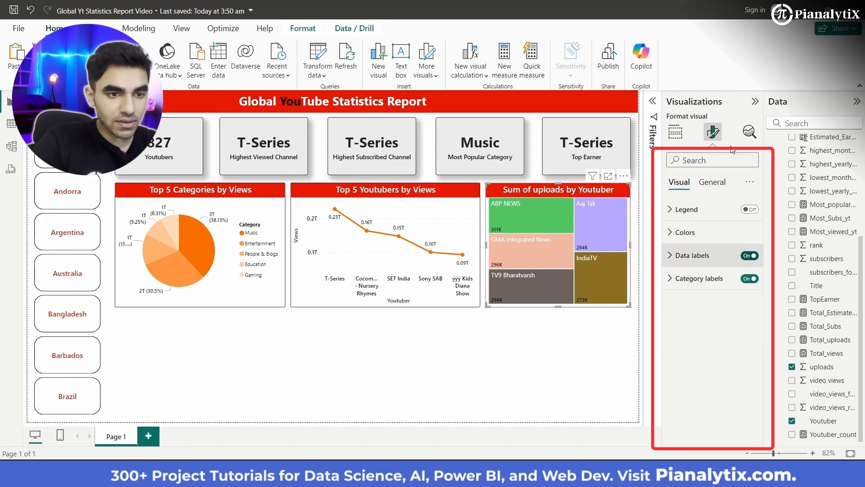
click(684, 257)
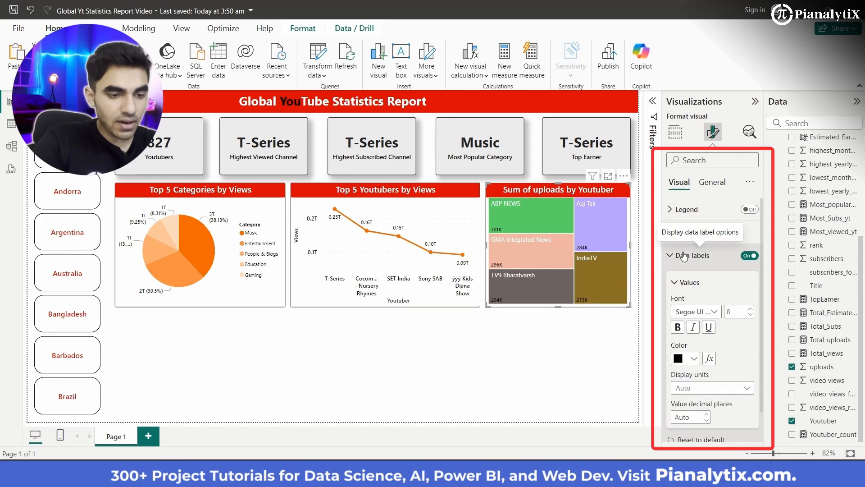
click(695, 326)
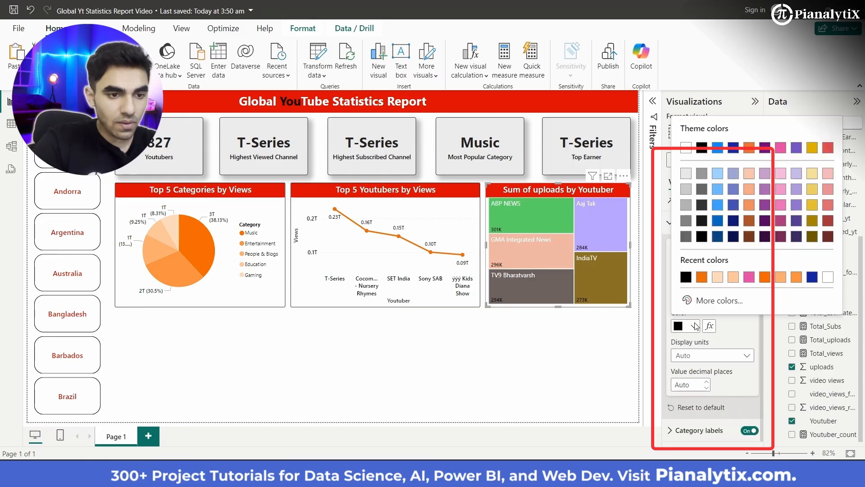
click(686, 147)
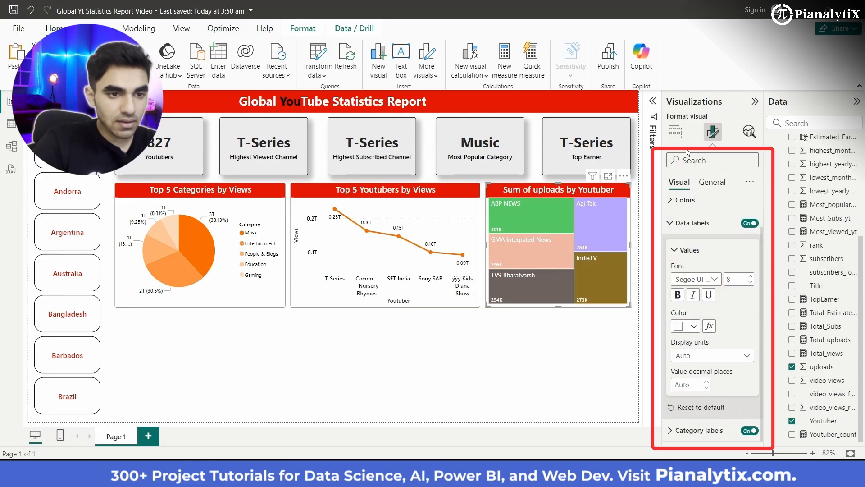
- Change the treemap's title text to "Top 5 Youtubers by Uploads"
click(712, 183)
click(685, 255)
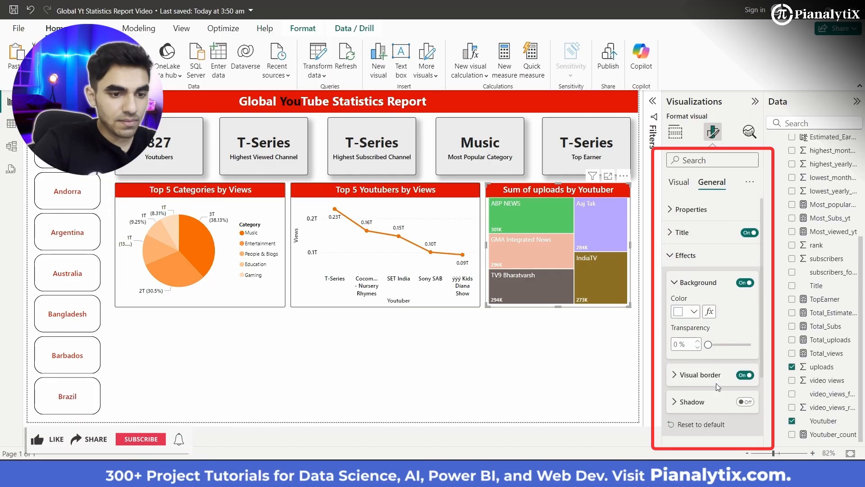
click(709, 242)
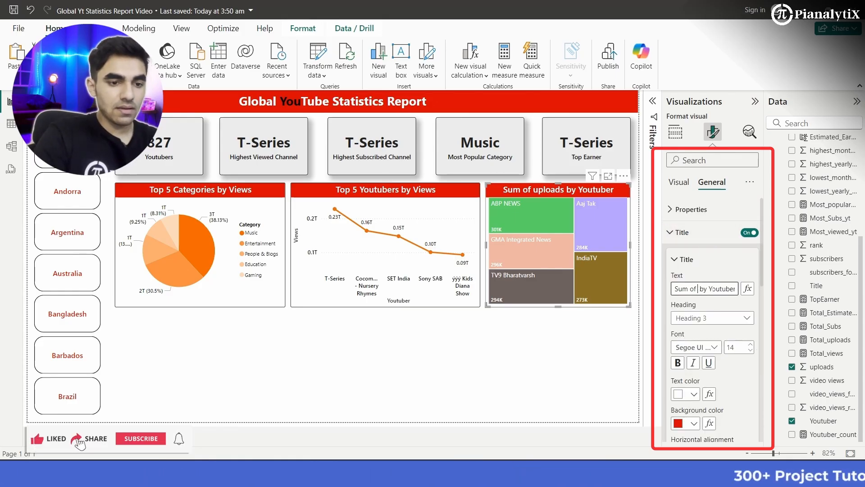
key(BackSpace)
key(BackSpace)
text(Top)
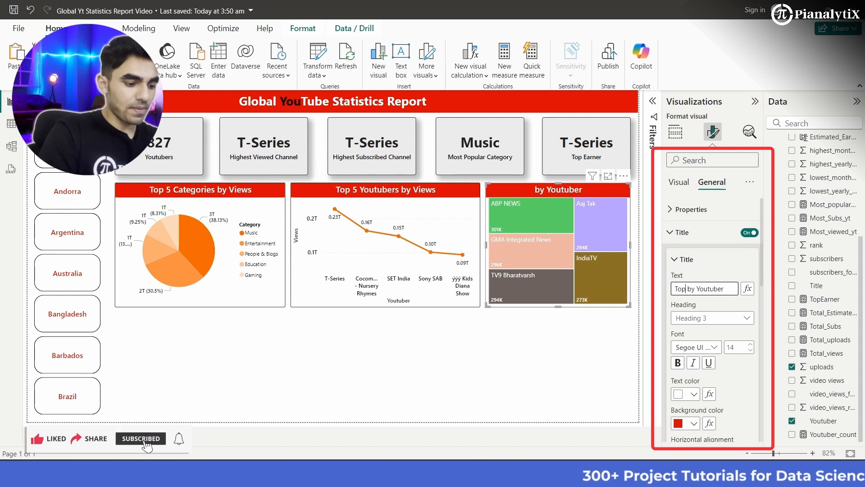
text( 5)
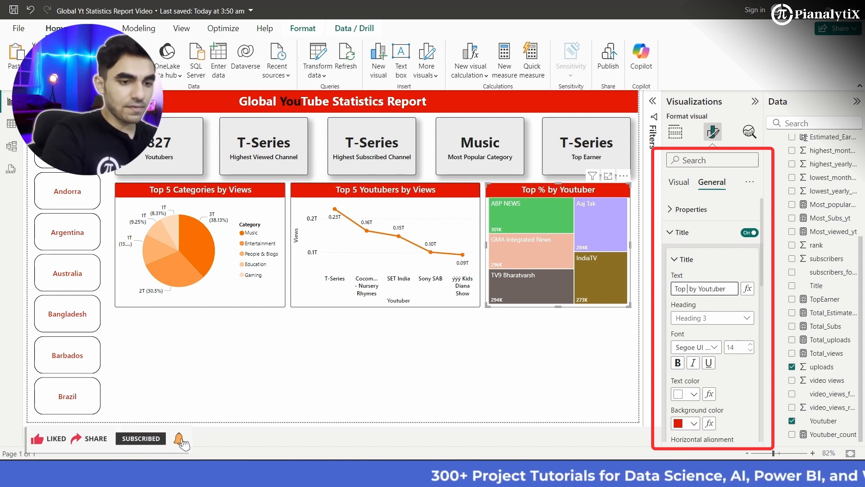
text(00)
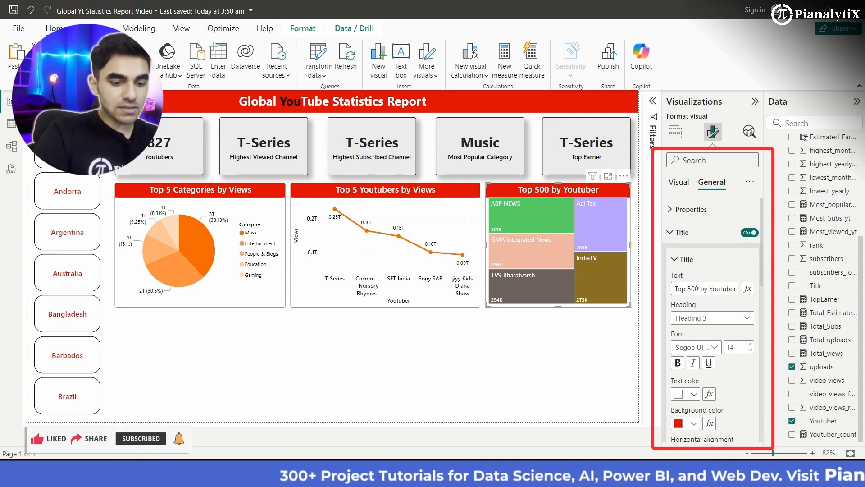
key(BackSpace)
key(BackSpace)
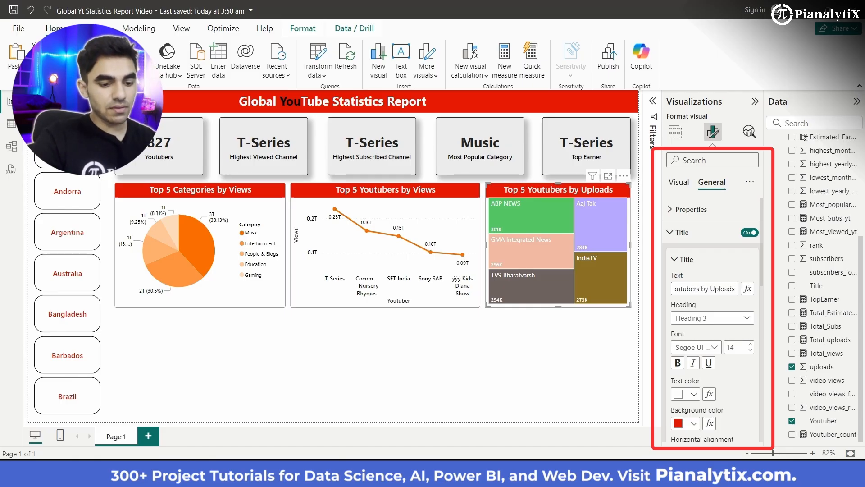
- Open conditional formatting for the treemap's colors and set the format style to Gradient
click(684, 180)
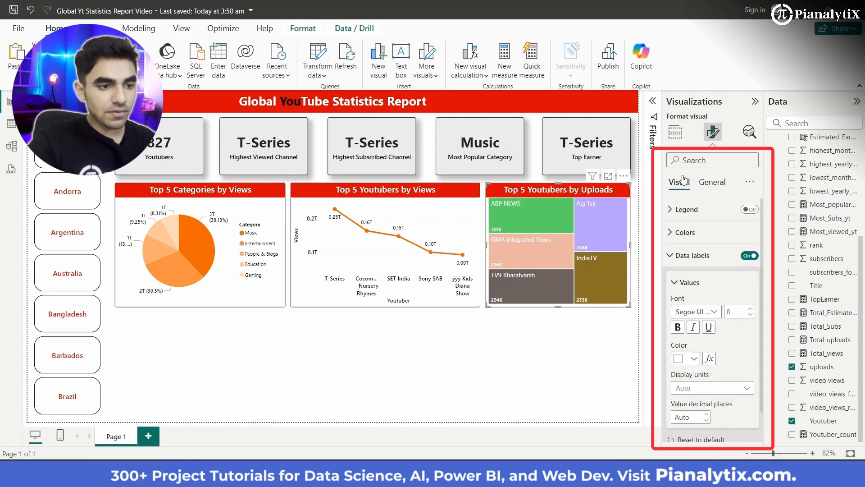
click(677, 282)
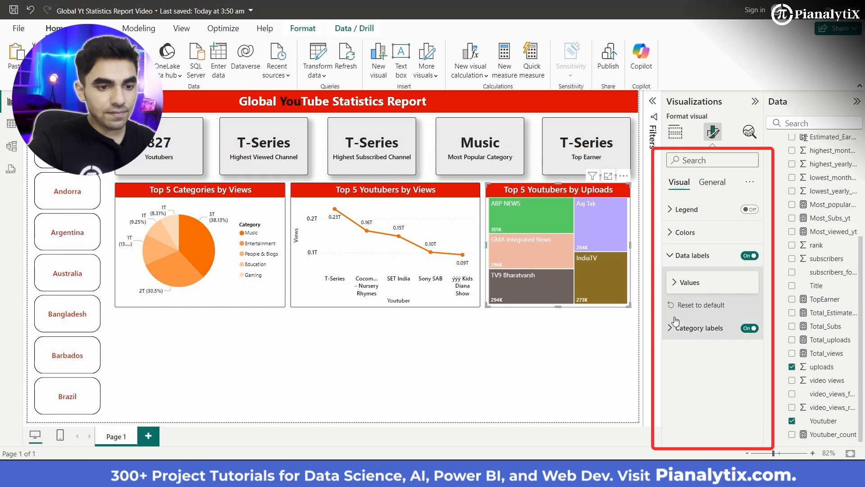
click(685, 234)
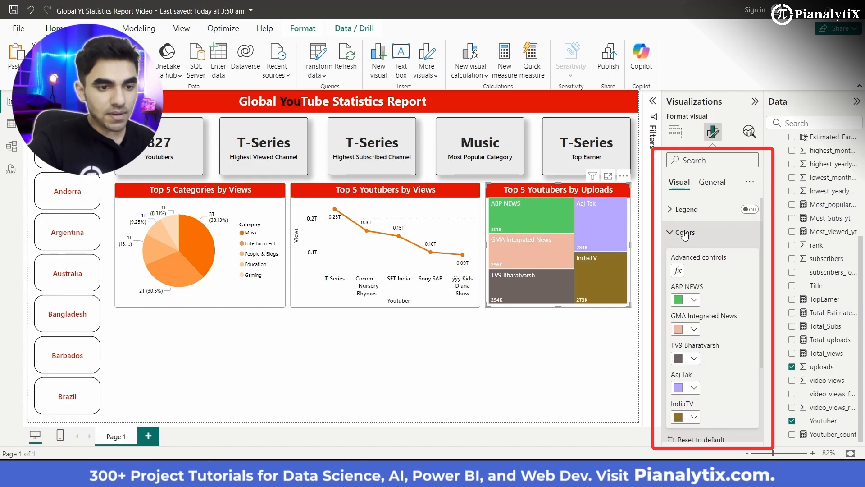
click(679, 272)
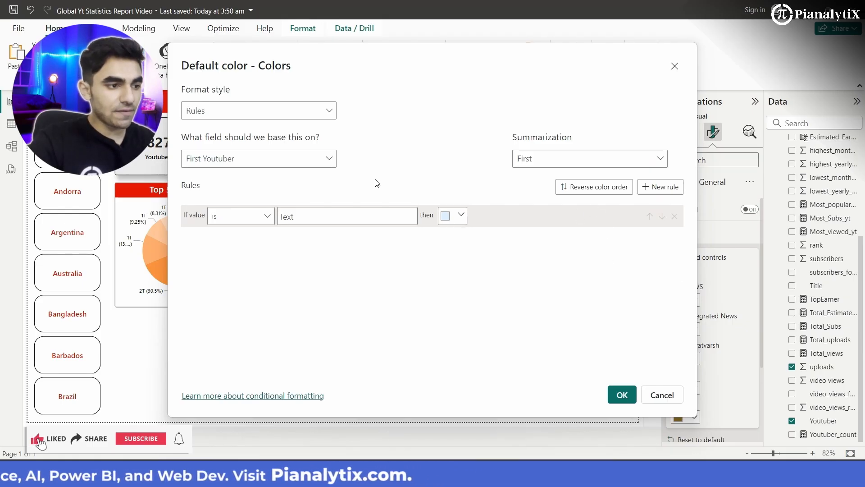
click(319, 116)
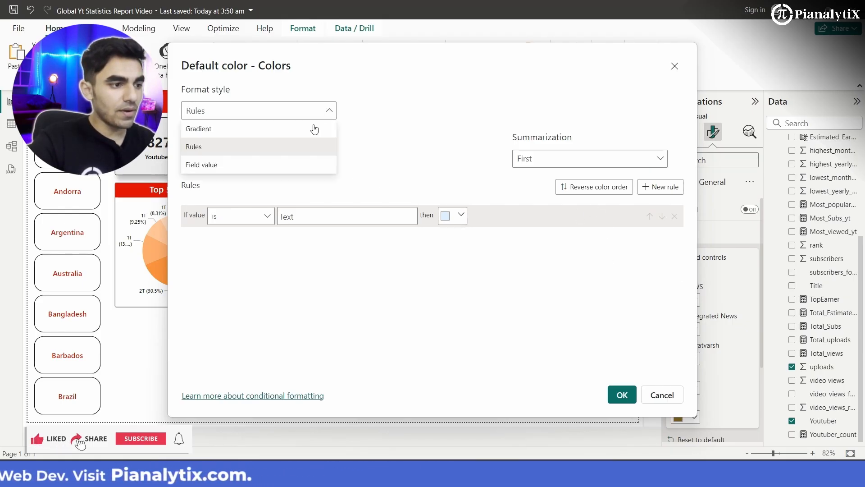
click(300, 131)
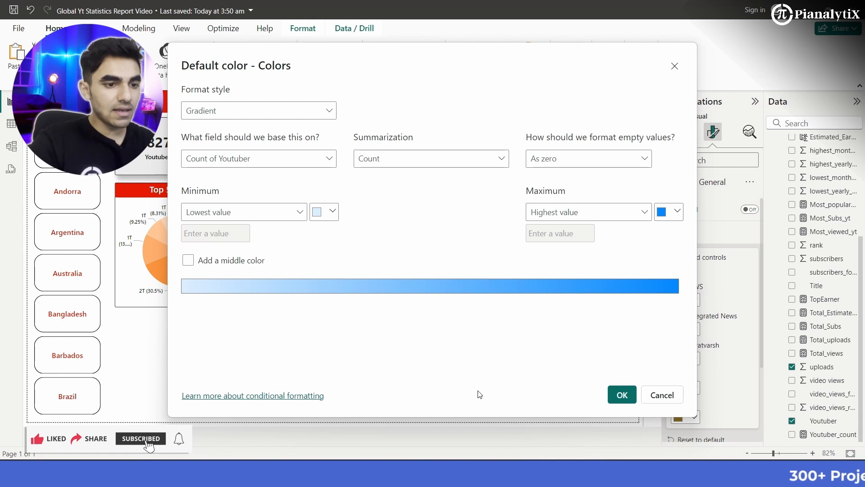
- Set the gradient's maximum color to the custom hex value #E86C0D
click(667, 216)
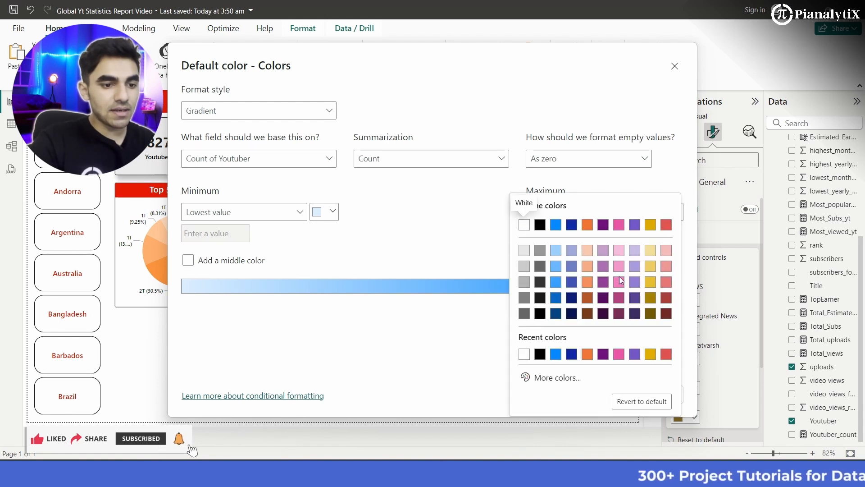
click(553, 378)
click(553, 369)
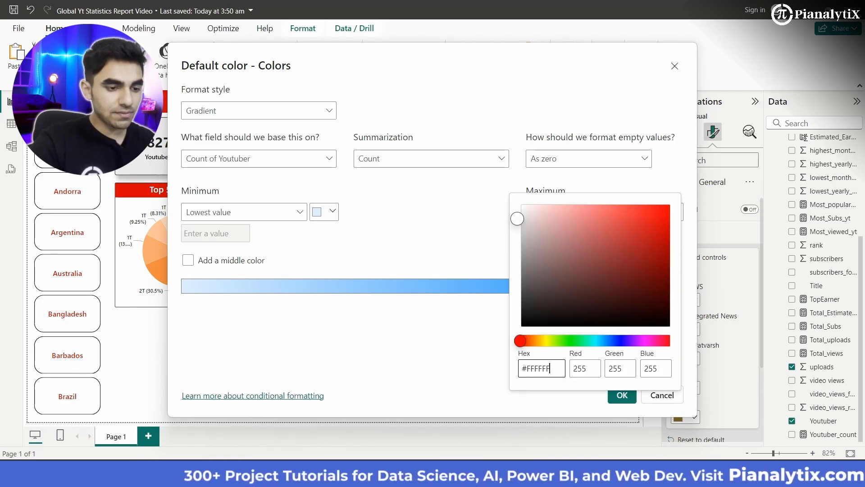
key(BackSpace)
key(BackSpace)
key(BackSpace)
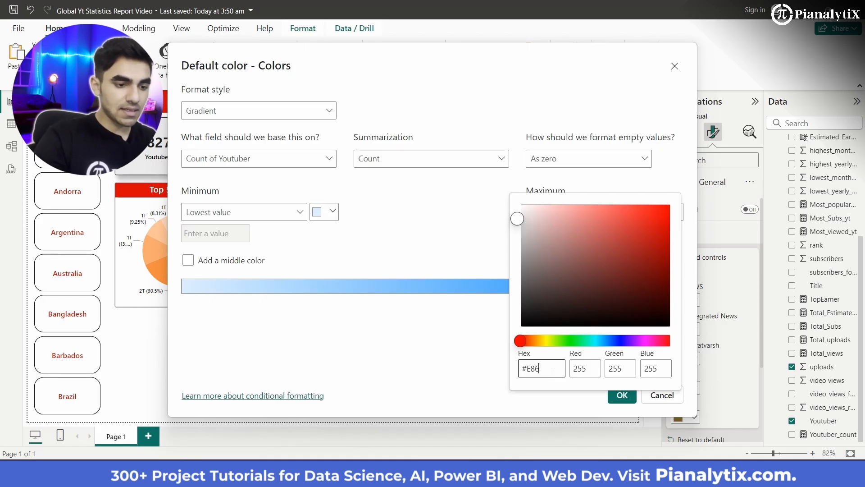
text(E86C0D)
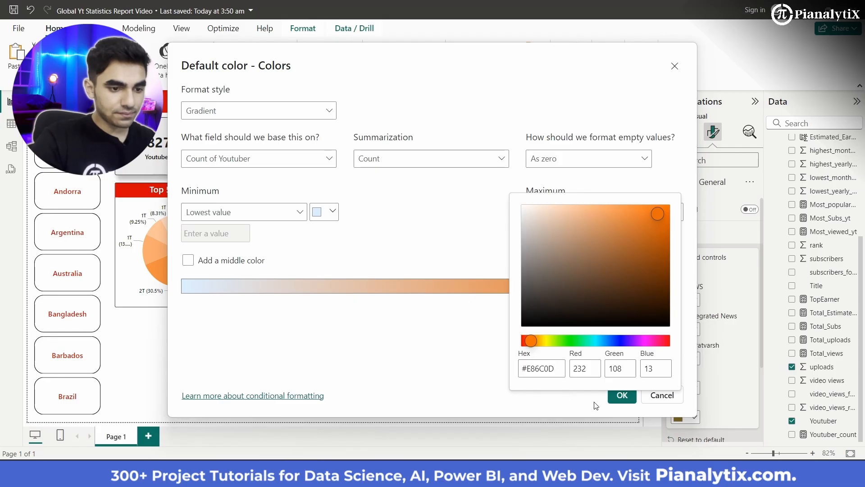
click(452, 350)
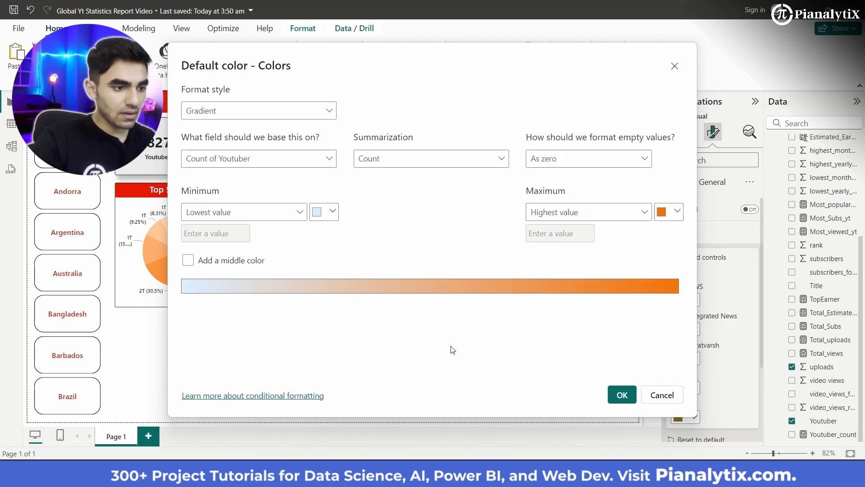
- Set the gradient's minimum color to the recently used orange and base the gradient on Sum of uploads
click(334, 211)
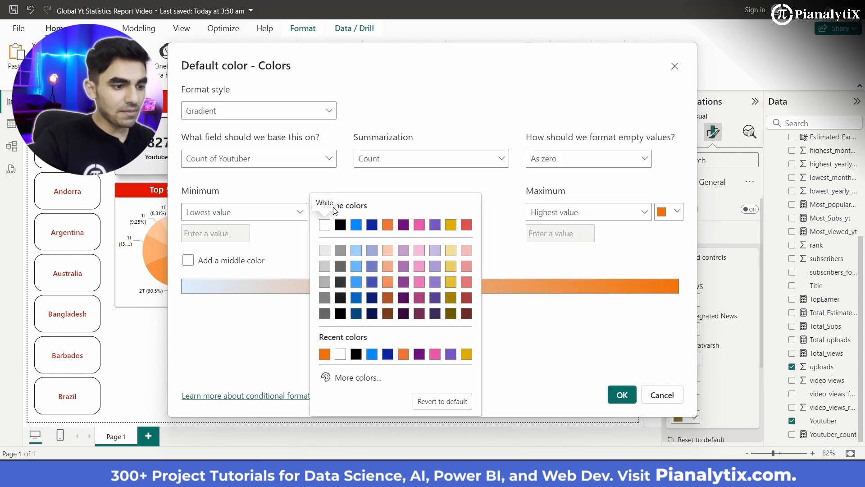
click(324, 355)
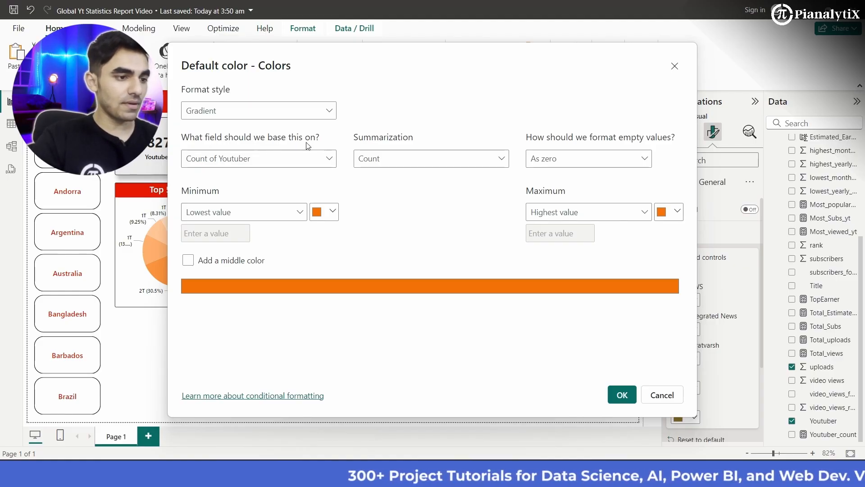
click(322, 164)
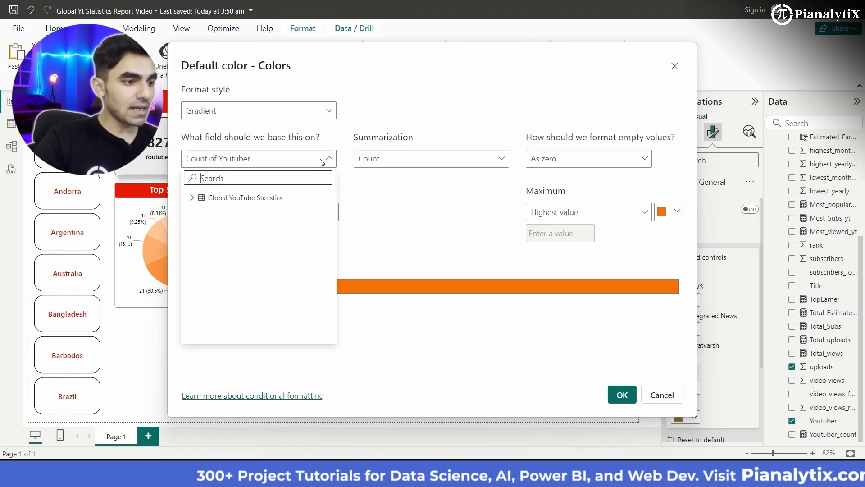
scroll(239, 302, down, 10)
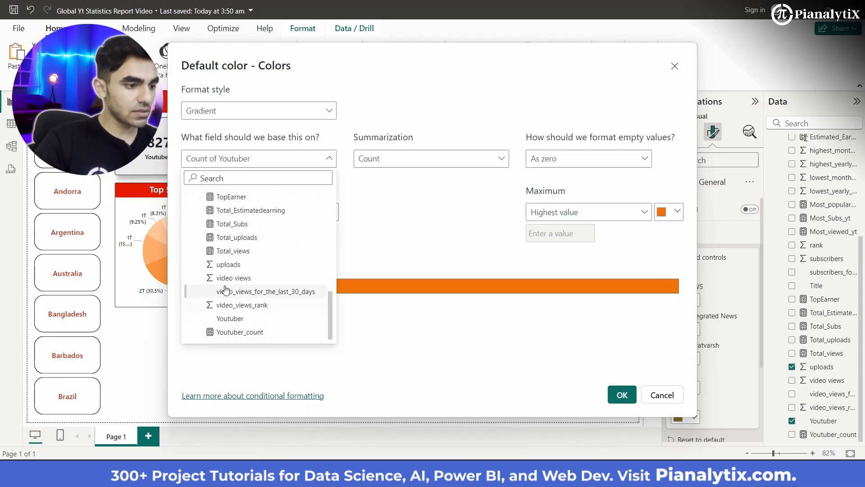
click(226, 265)
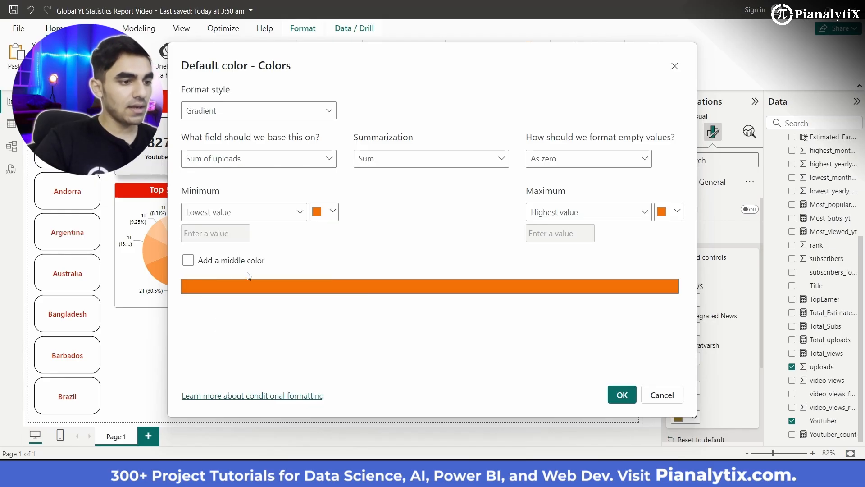
- Set the treemap gradient's minimum color to a light orange, about #F9CDAB, and apply the conditional formatting
click(328, 218)
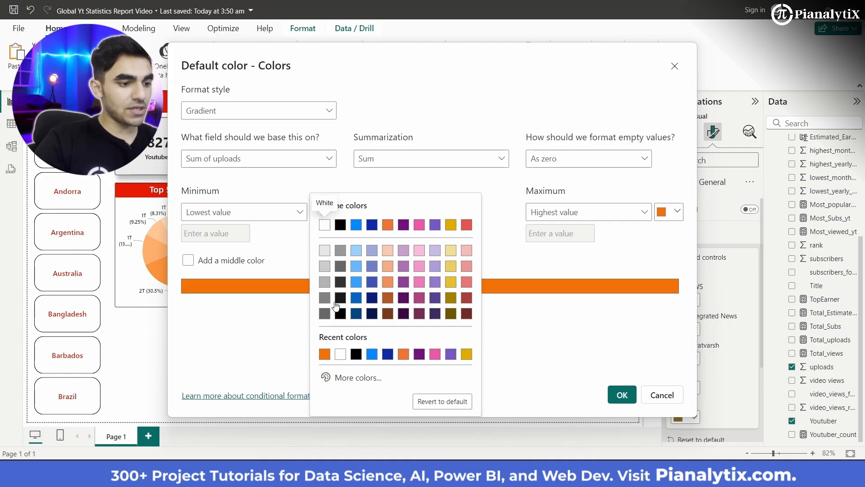
click(341, 379)
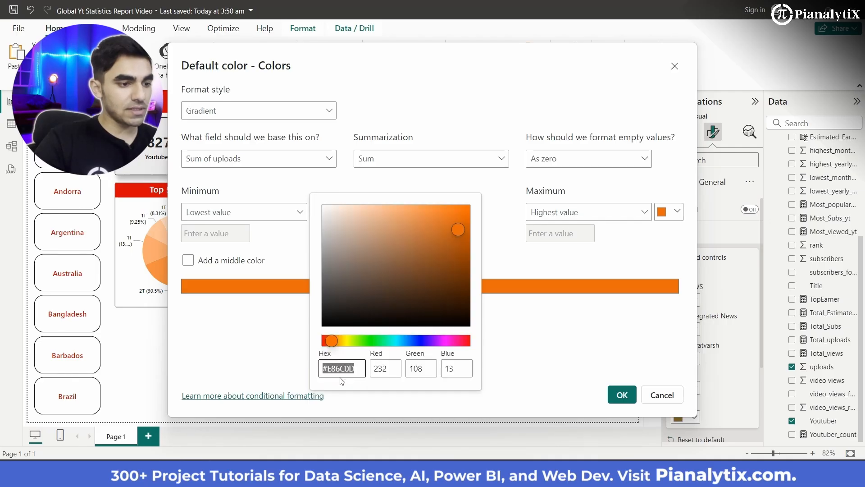
click(454, 225)
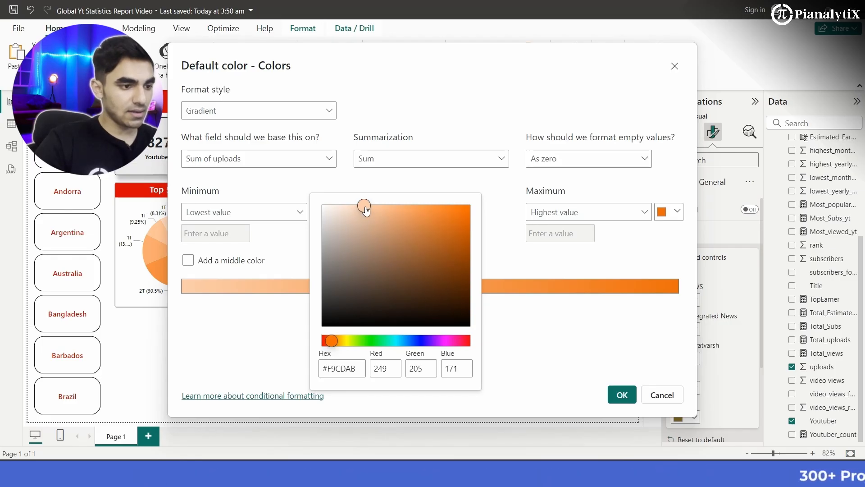
click(272, 317)
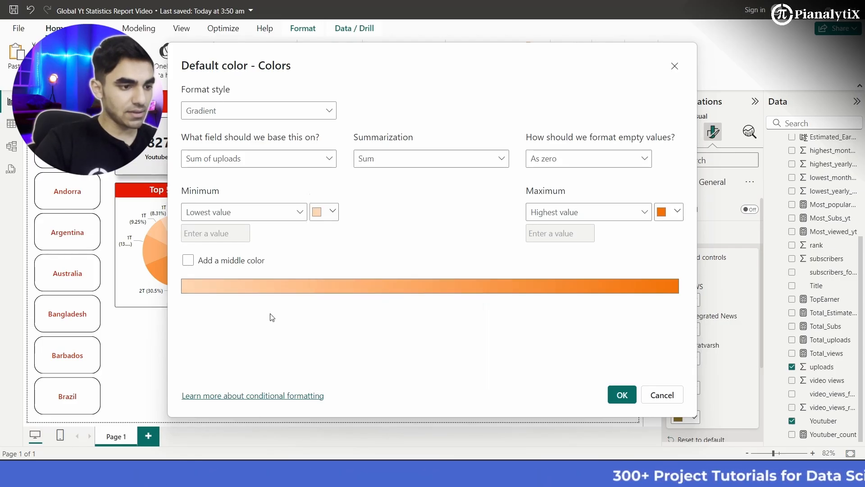
click(622, 395)
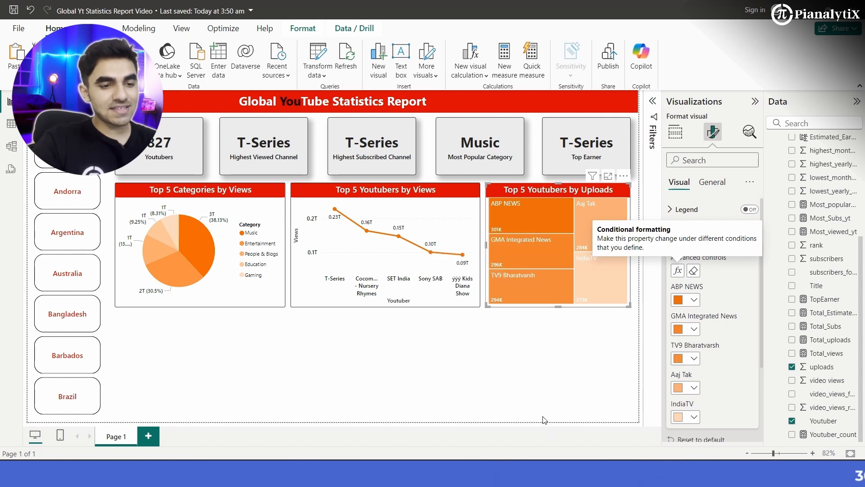
- Set the color of the treemap's category labels to black
click(688, 208)
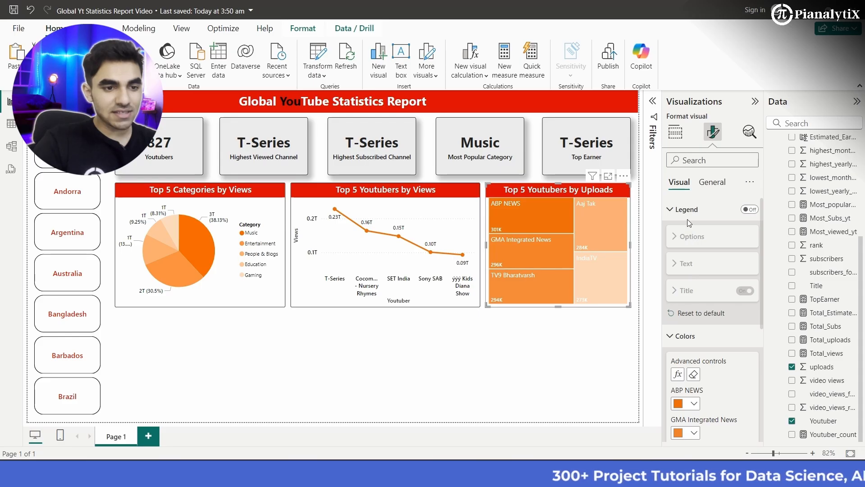
click(689, 210)
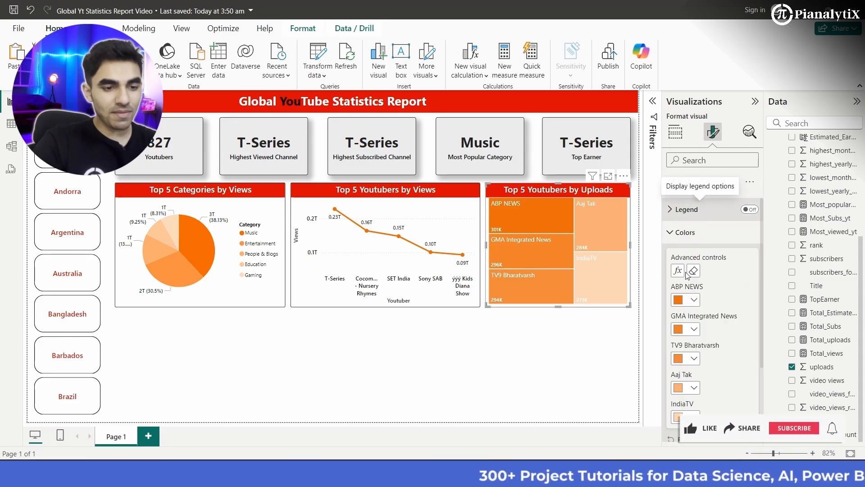
click(686, 233)
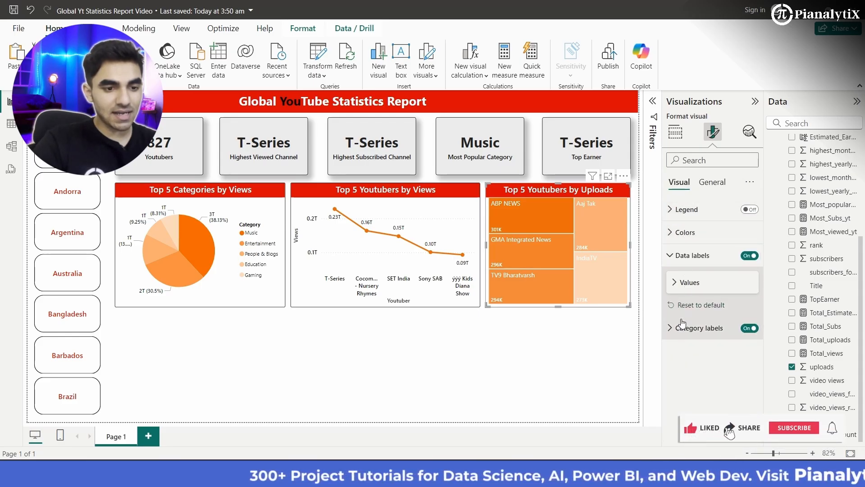
click(683, 327)
scroll(702, 359, down, 1)
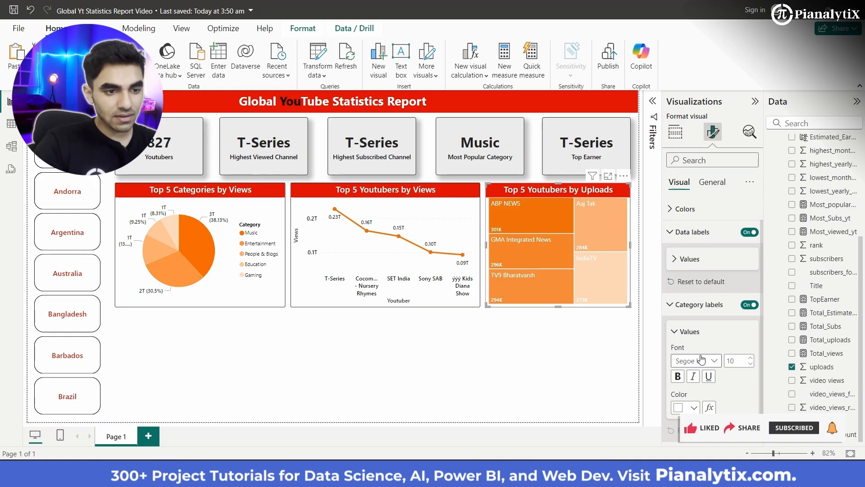
click(693, 407)
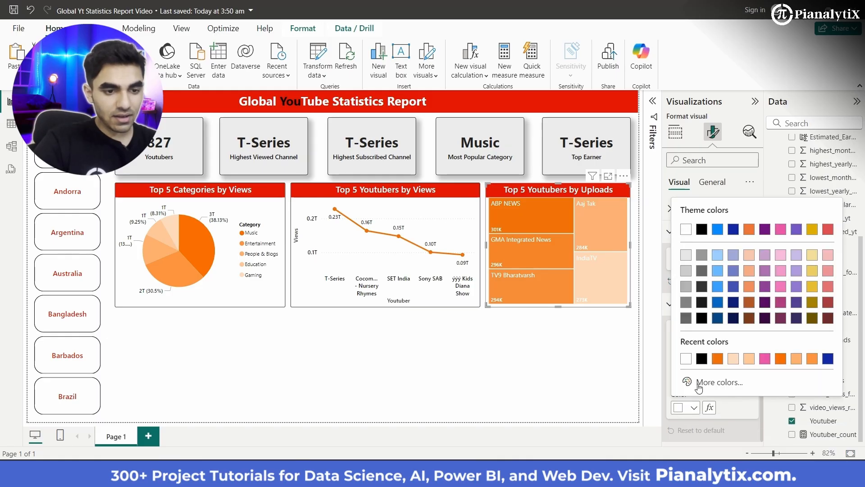
click(706, 319)
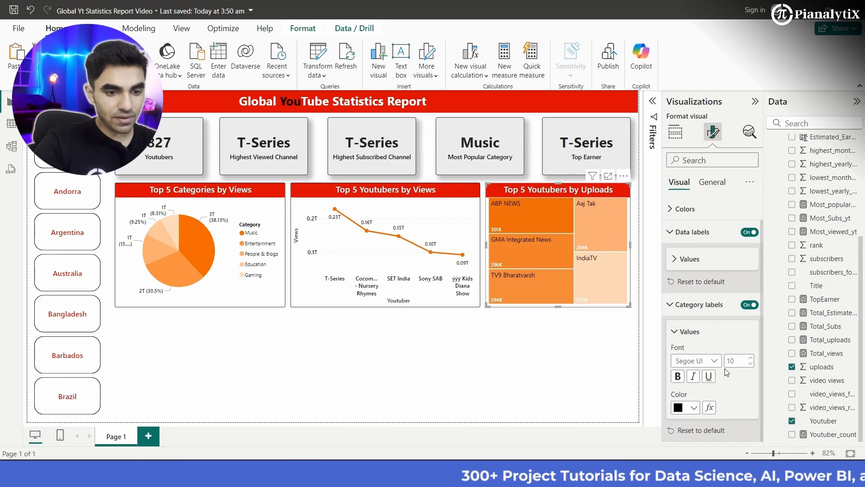
- Set the font of the treemap's category labels to Segoe UI Semibold
click(716, 363)
click(716, 304)
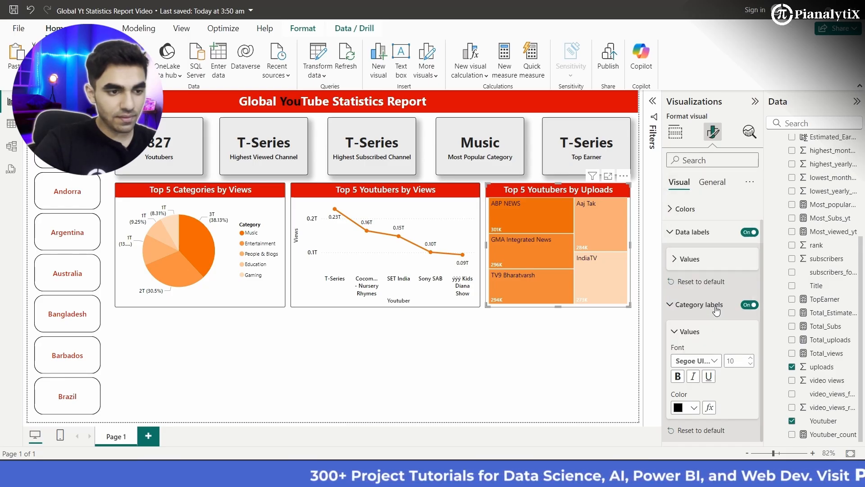
click(721, 361)
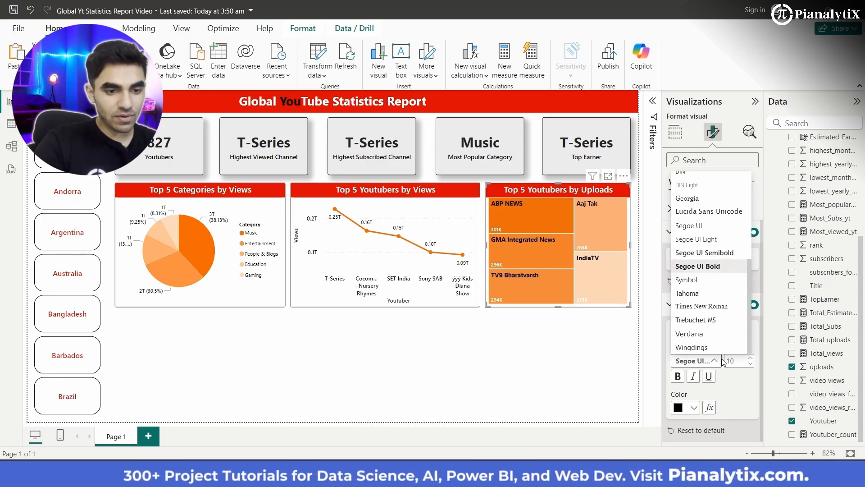
click(725, 255)
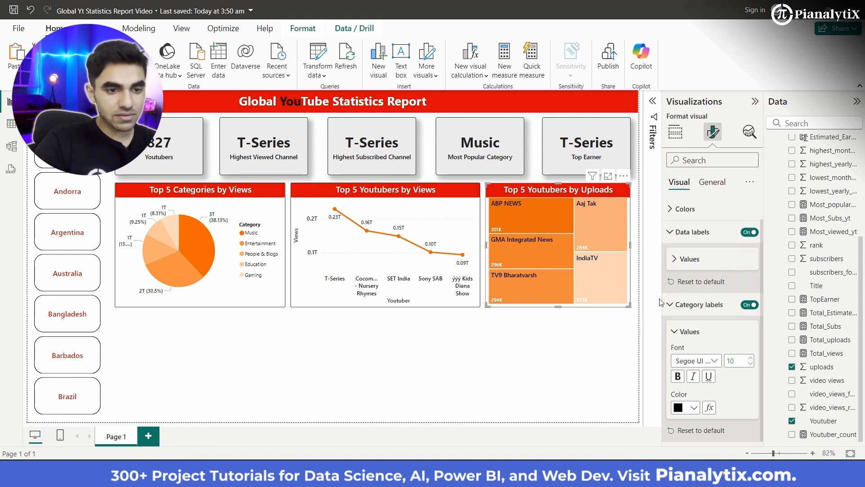
click(694, 232)
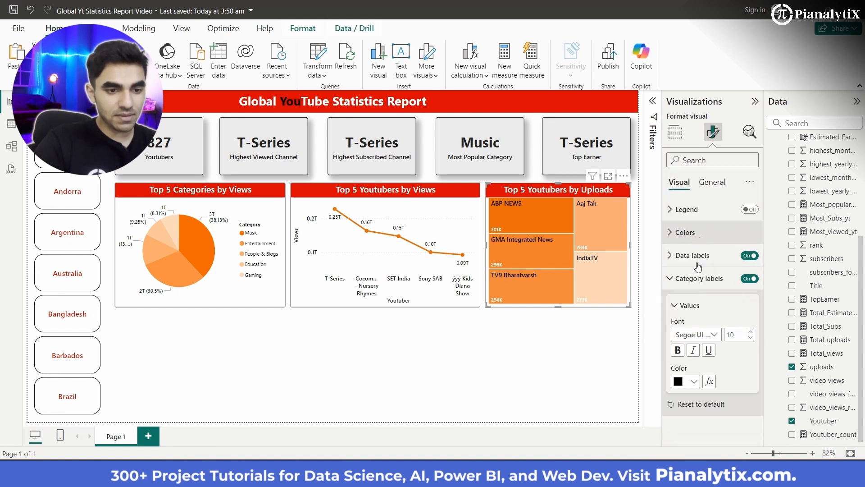
click(707, 337)
click(721, 242)
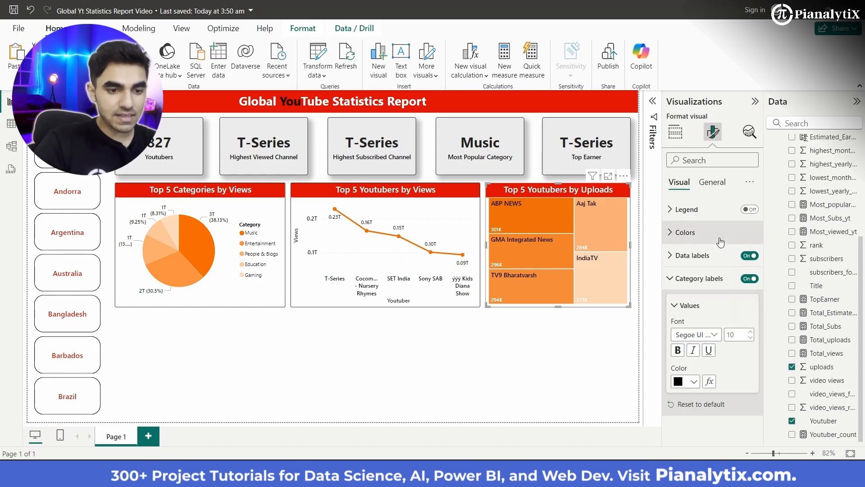
click(693, 383)
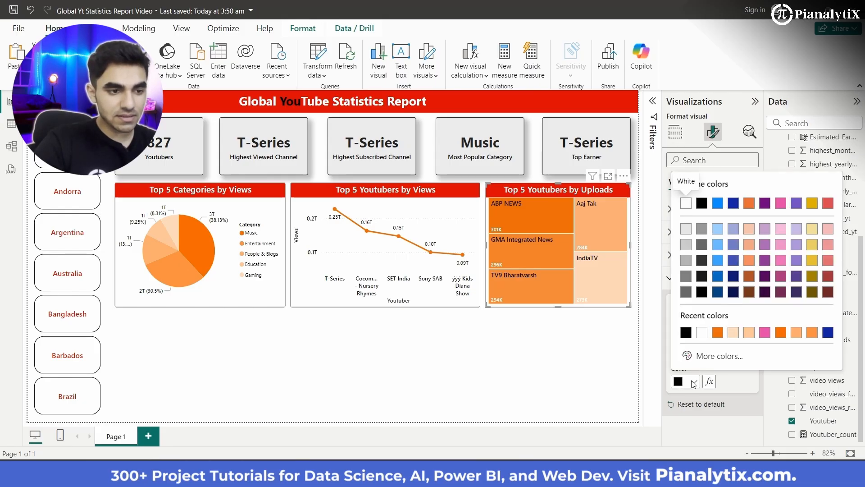
click(729, 387)
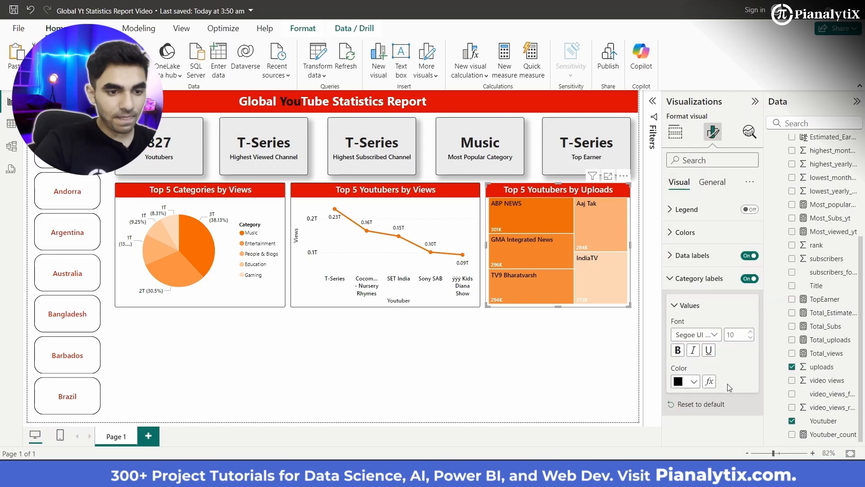
- Set the color of the treemap's data label values to black
click(692, 255)
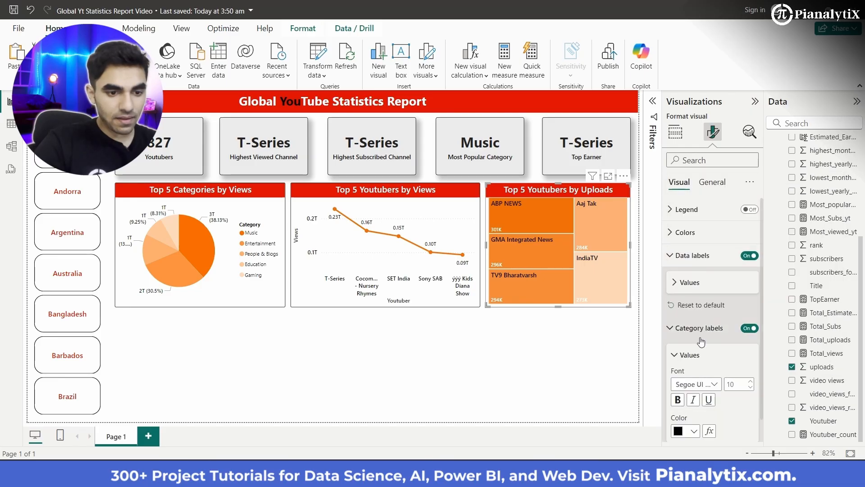
scroll(702, 336, down, 1)
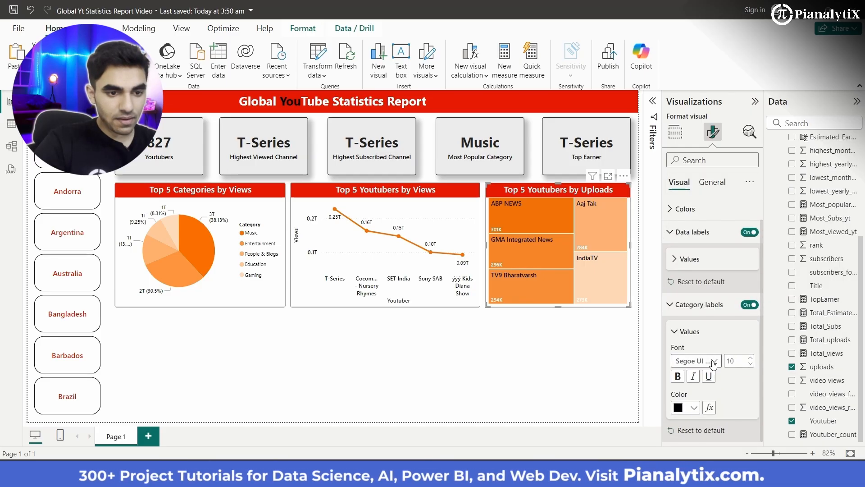
click(685, 232)
click(686, 232)
click(692, 255)
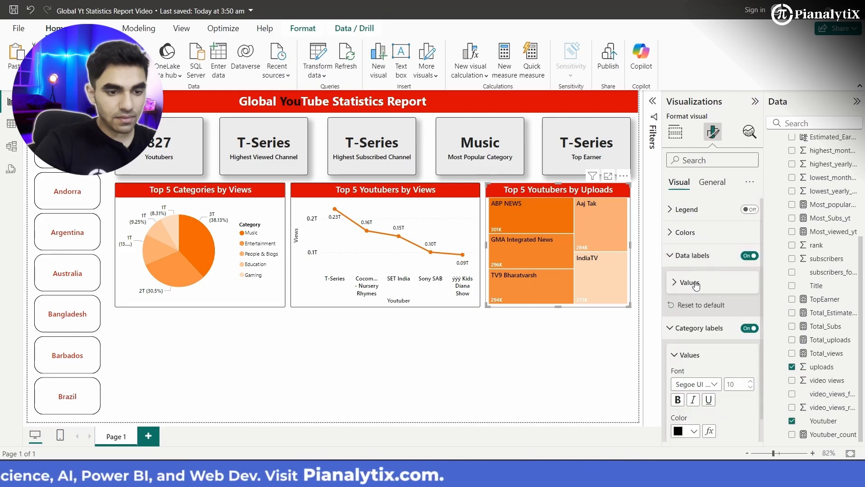
click(690, 282)
scroll(690, 316, down, 2)
click(690, 323)
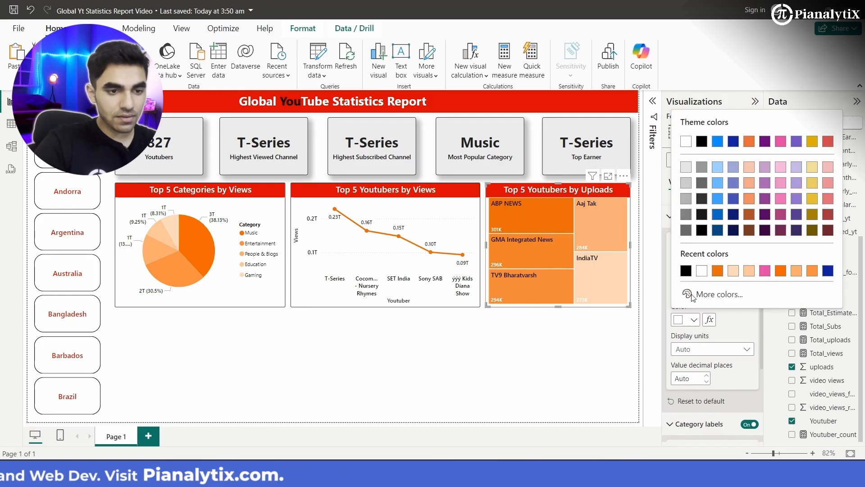
click(702, 231)
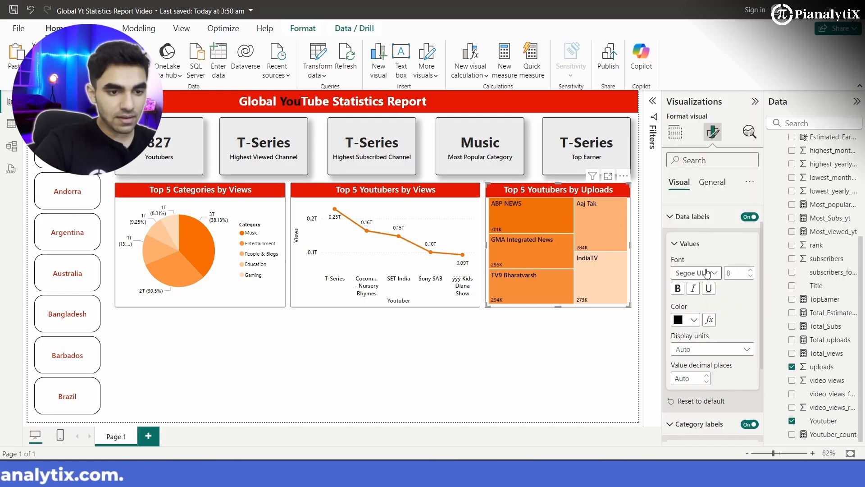
- Set the font of the treemap's data label values to Segoe UI Bold
click(706, 273)
click(717, 180)
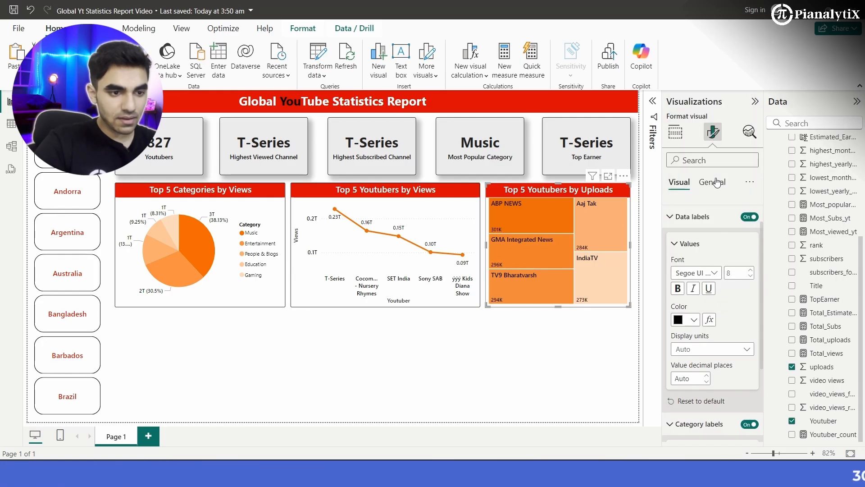
click(712, 274)
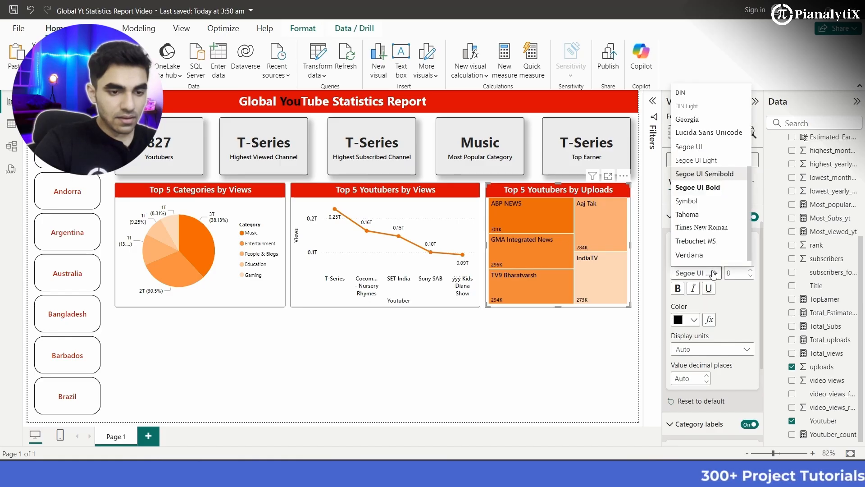
click(721, 193)
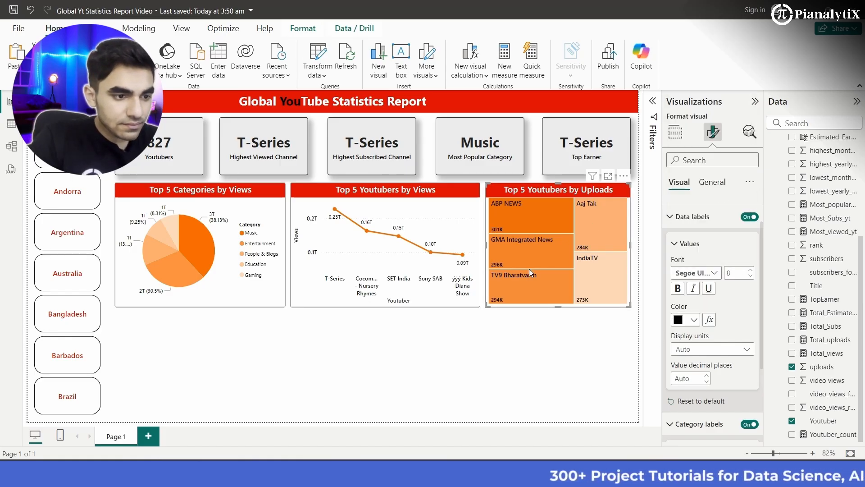
mouse_move(530, 270)
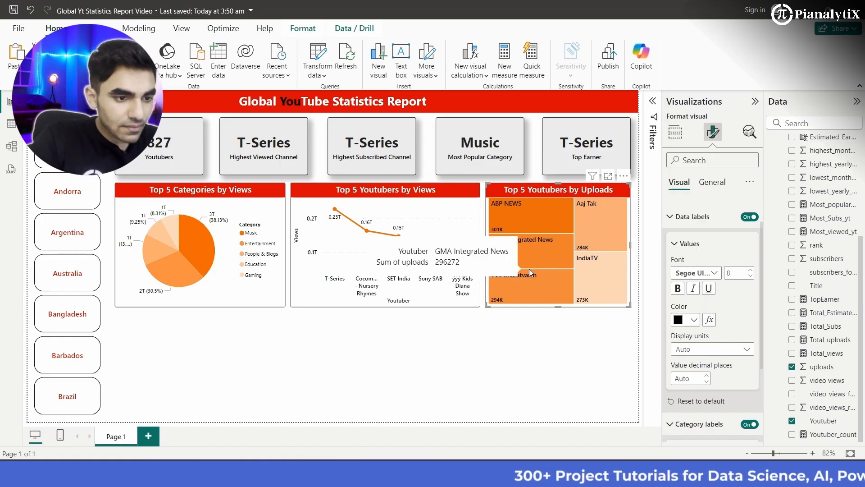
- Add a stacked column chart below the pie chart, widen it, and plot subscribers on the Y-axis by Youtuber on the X-axis
click(507, 350)
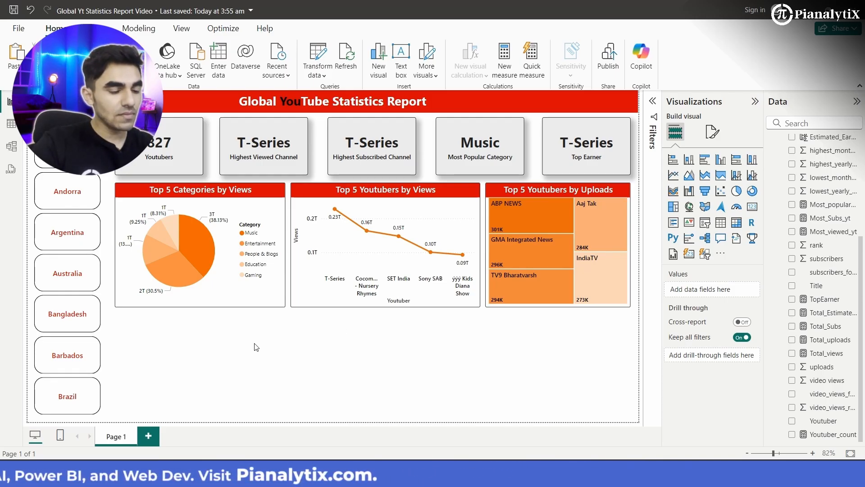
click(688, 161)
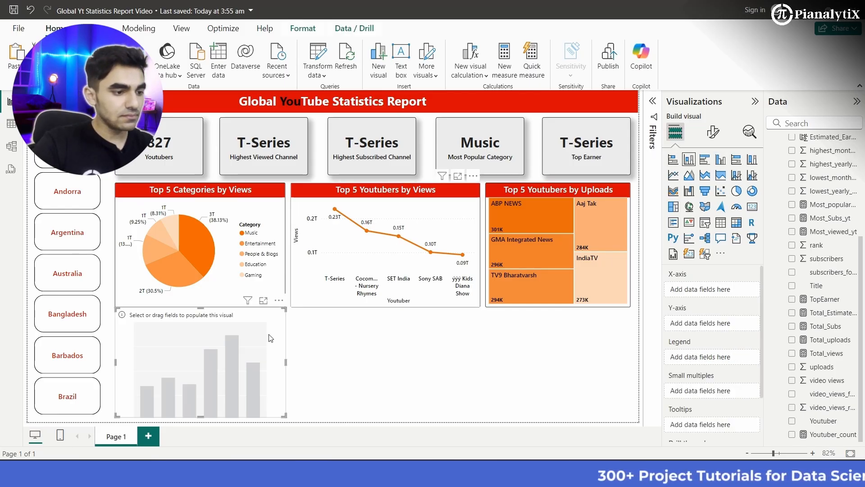
drag(284, 309, 336, 315)
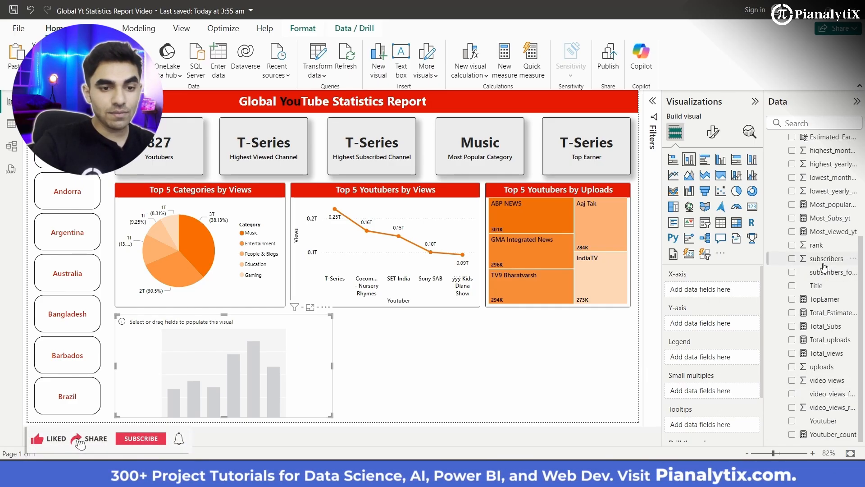
drag(733, 328, 734, 329)
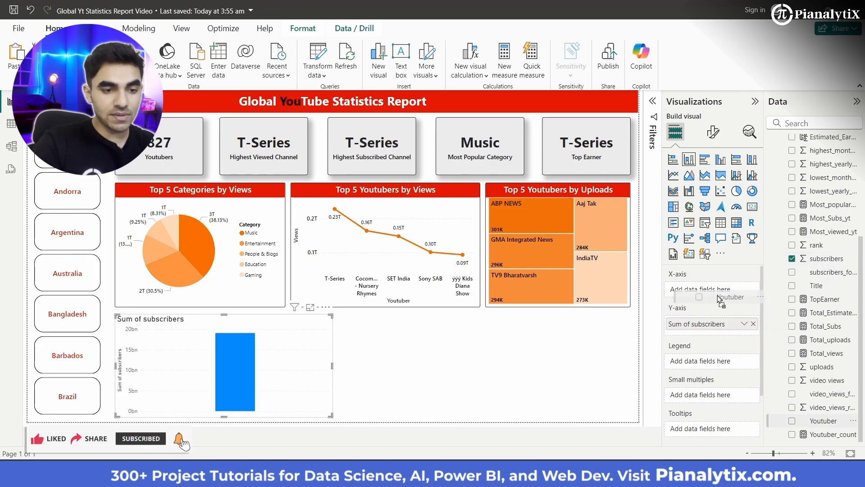
drag(719, 299, 718, 293)
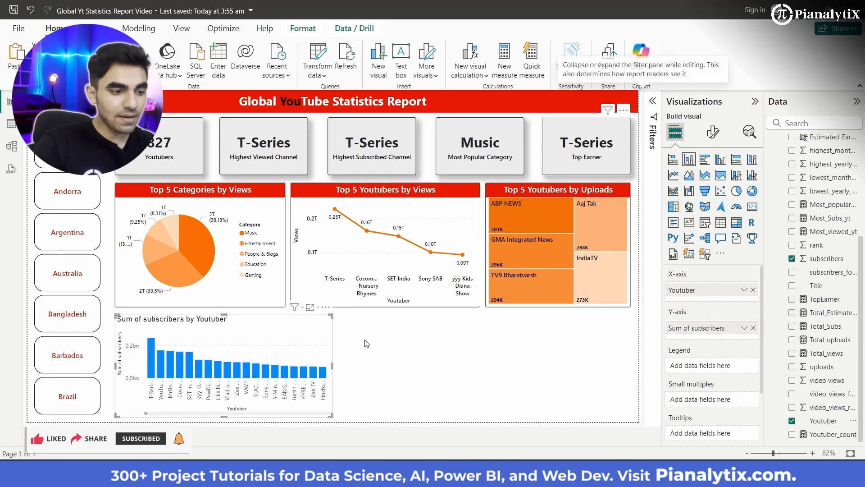
- Filter the subscribers column chart to the top 5 Youtubers by Sum of subscribers
drag(226, 356, 538, 208)
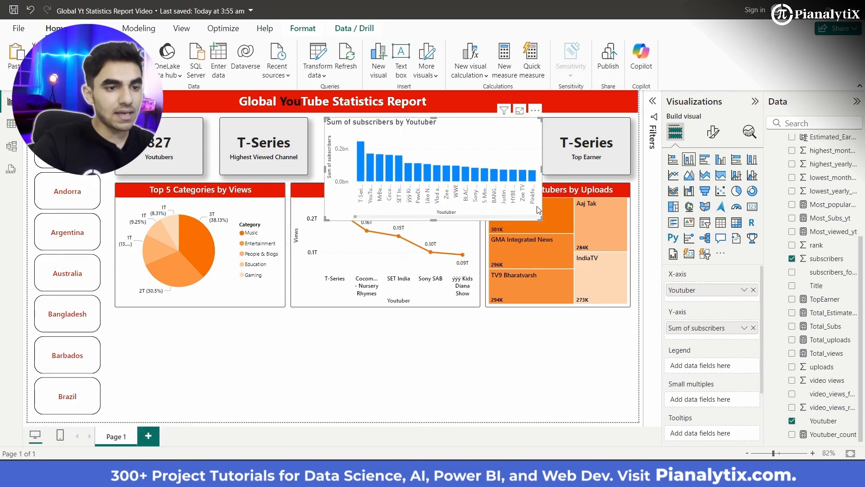
click(653, 111)
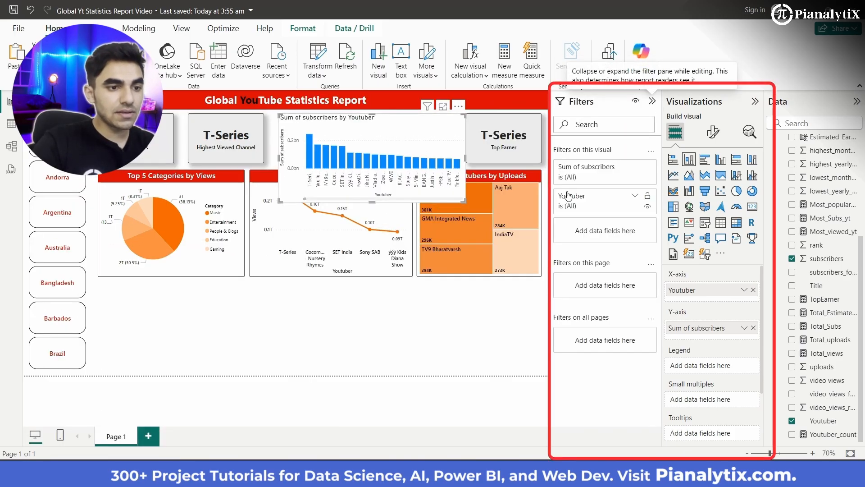
click(633, 198)
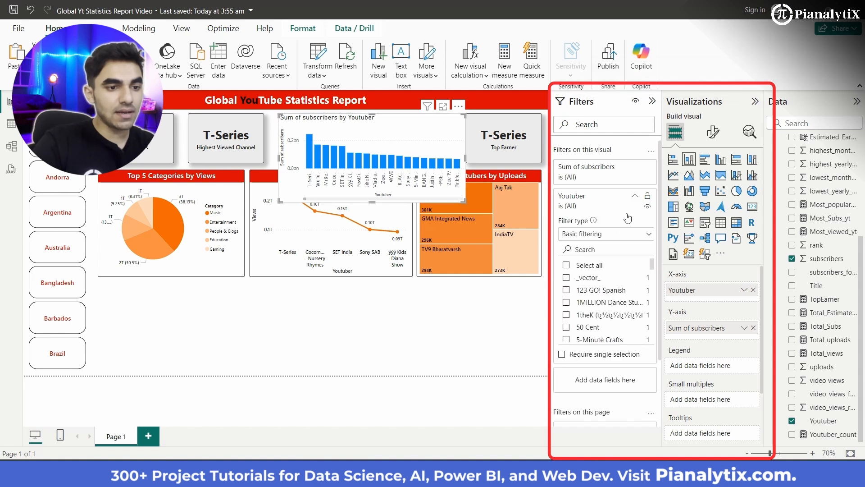
click(622, 234)
click(582, 280)
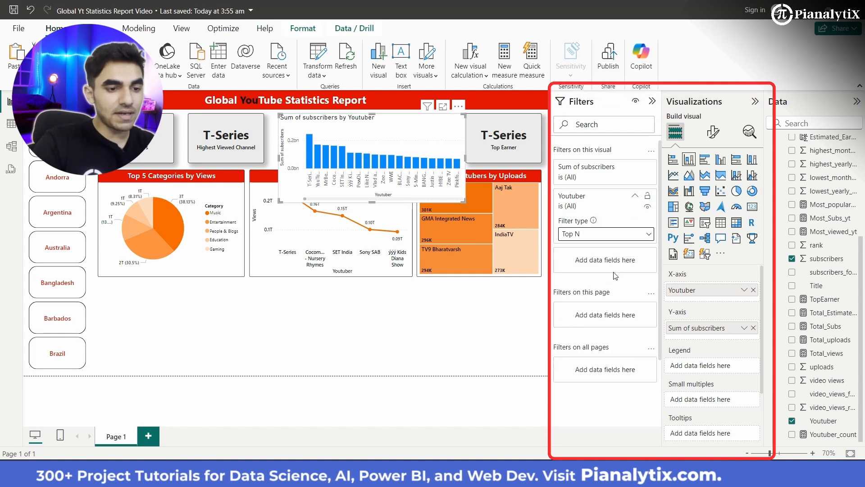
click(616, 263)
text(5)
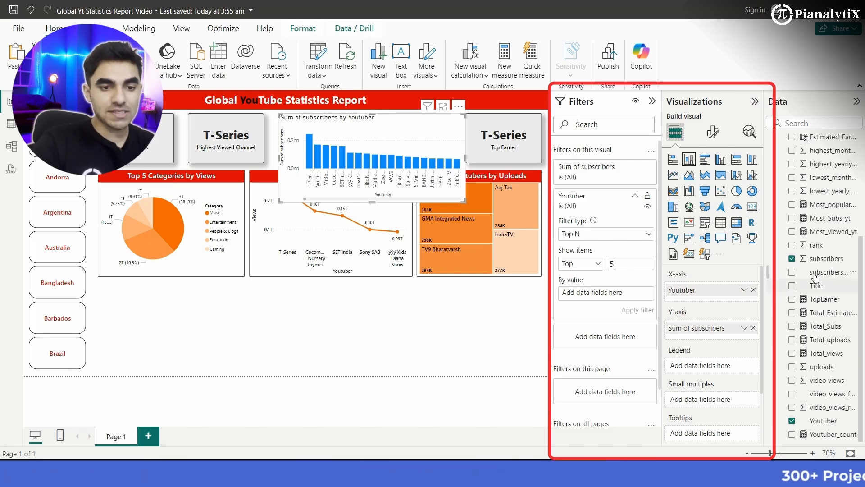
drag(680, 277, 626, 295)
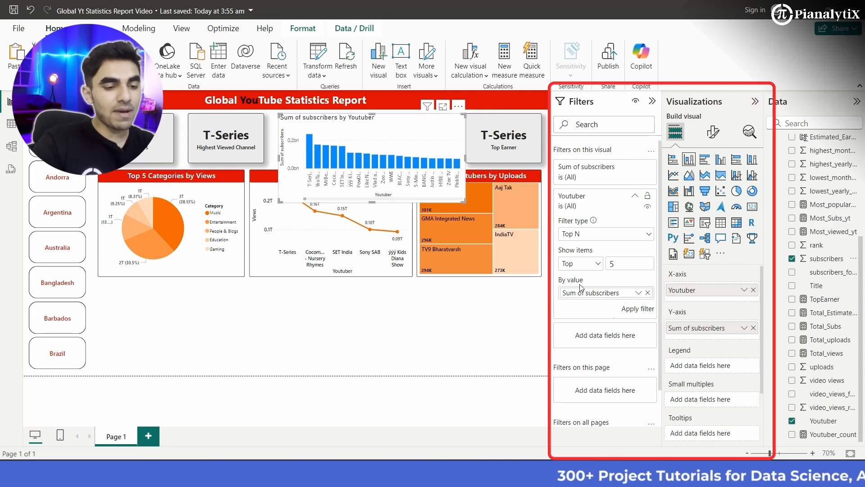
click(638, 309)
- Move the column chart back directly below the pie chart and copy the uploads treemap's formatting onto it
drag(418, 124, 239, 285)
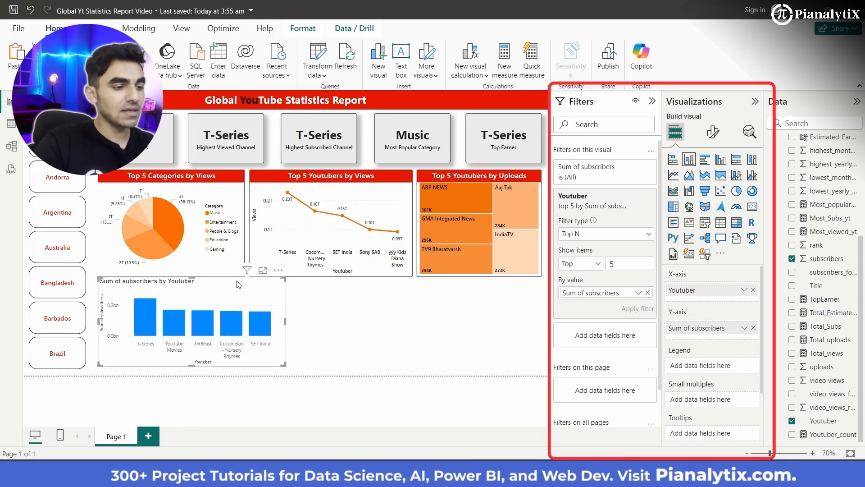
click(652, 101)
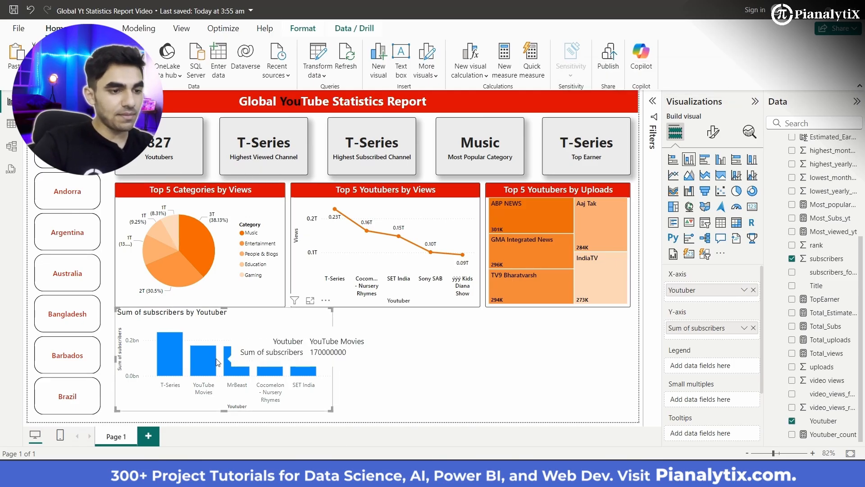
click(488, 255)
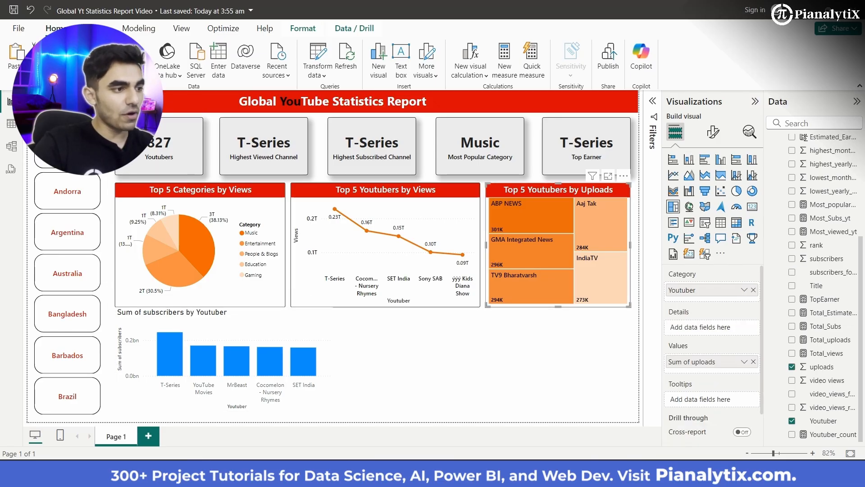
click(253, 333)
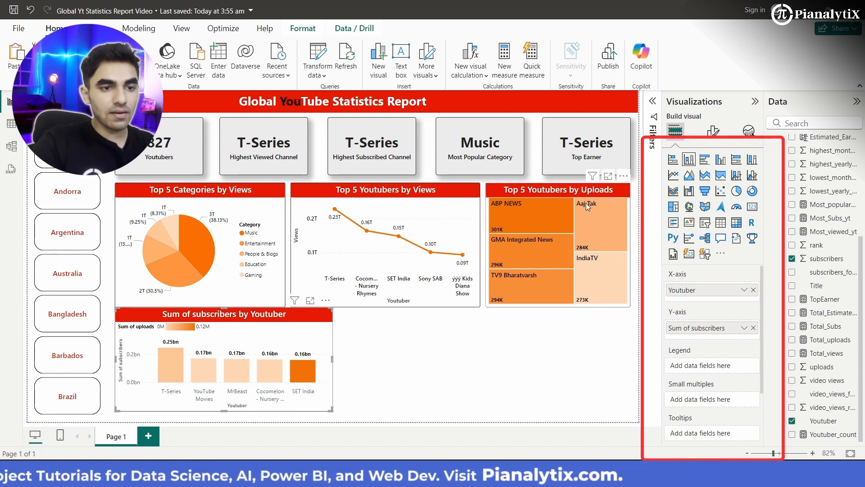
- Change the column chart's title text to "Top 5 Youtubers by Subscribers"
click(714, 131)
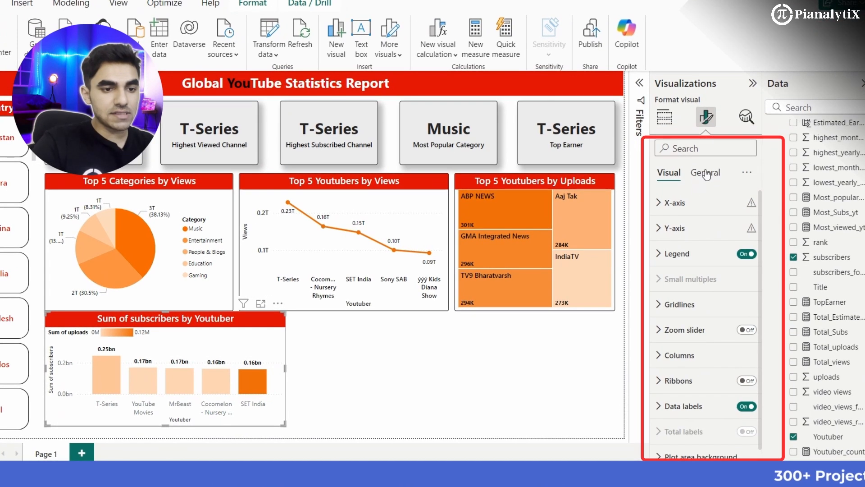
click(706, 173)
click(690, 230)
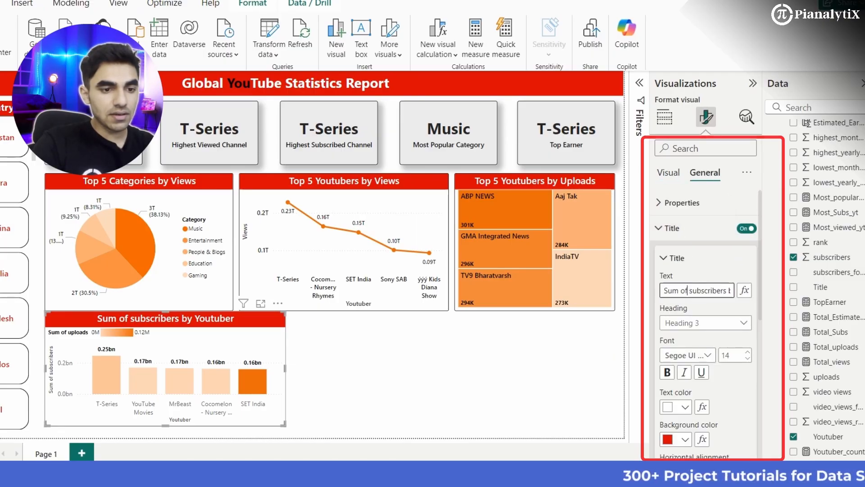
triple_click(696, 291)
text(Top)
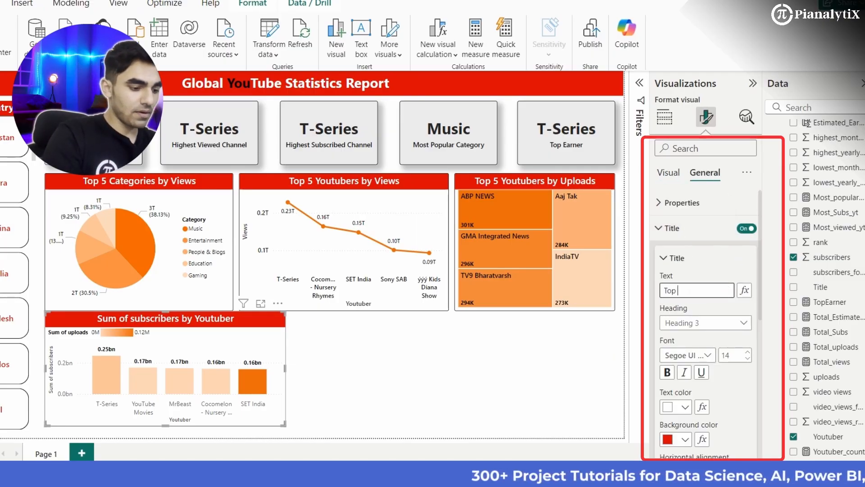
text( 5 Youtubers by Subscribers)
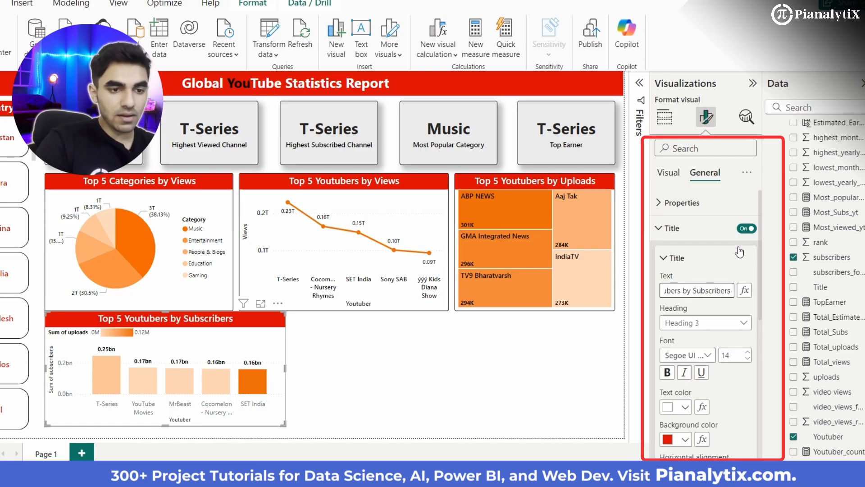
- Base the gradient color of the chart's columns on Sum of subscribers
click(659, 177)
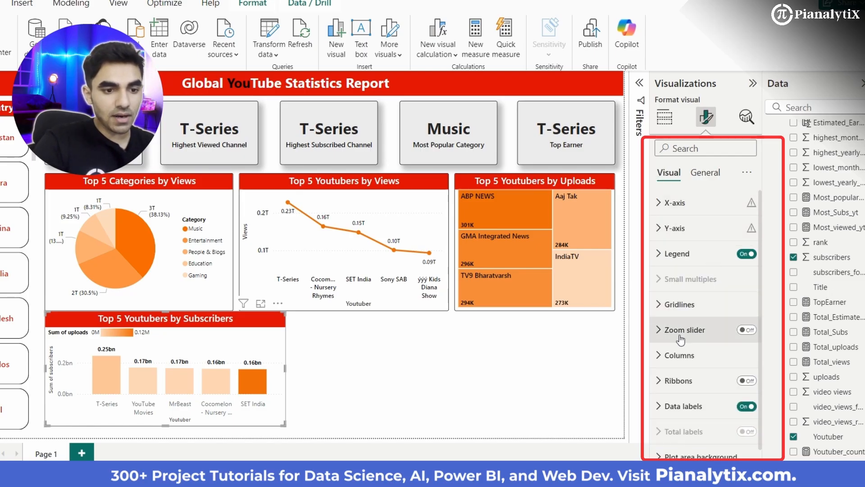
click(681, 354)
scroll(680, 351, down, 3)
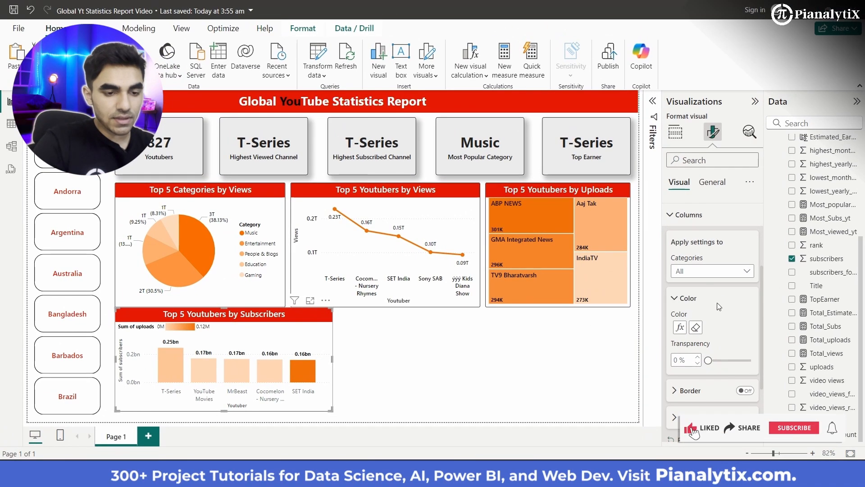
scroll(717, 307, down, 1)
click(680, 274)
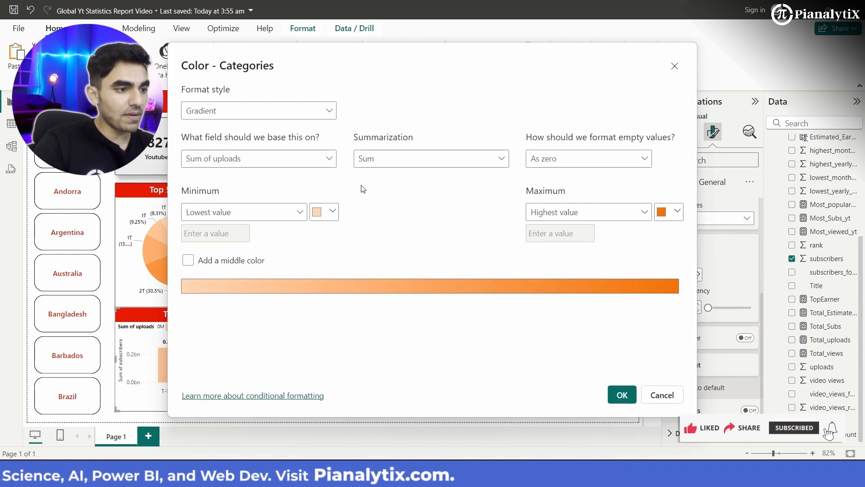
click(330, 159)
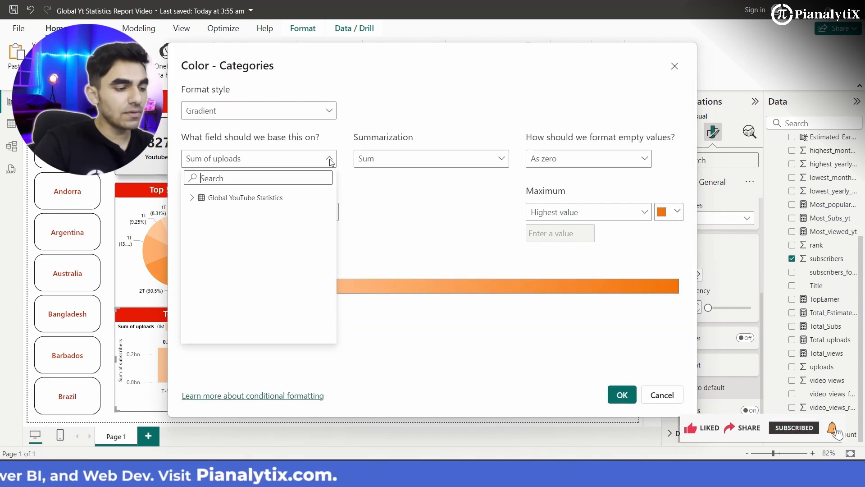
click(191, 198)
scroll(225, 339, down, 1)
scroll(225, 339, down, 2)
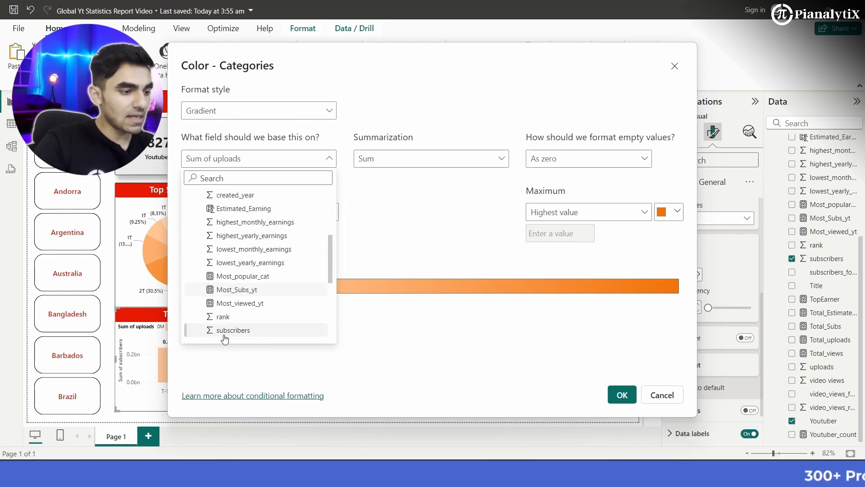
scroll(253, 272, down, 2)
click(245, 266)
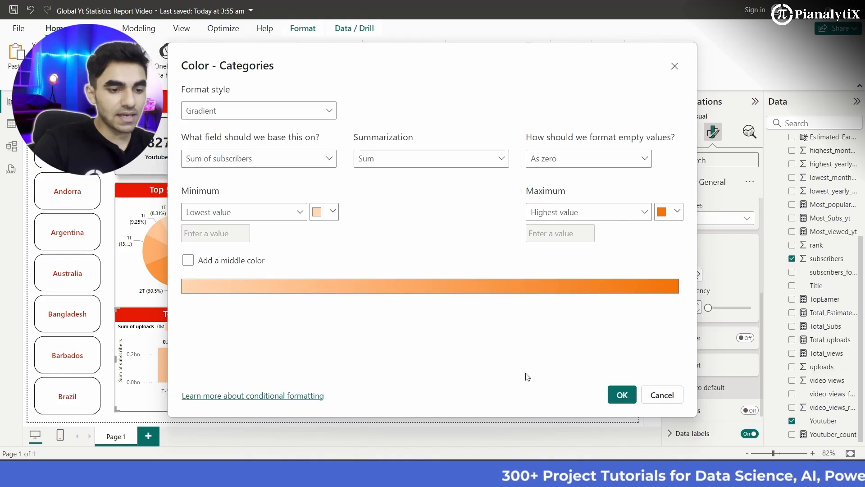
click(621, 395)
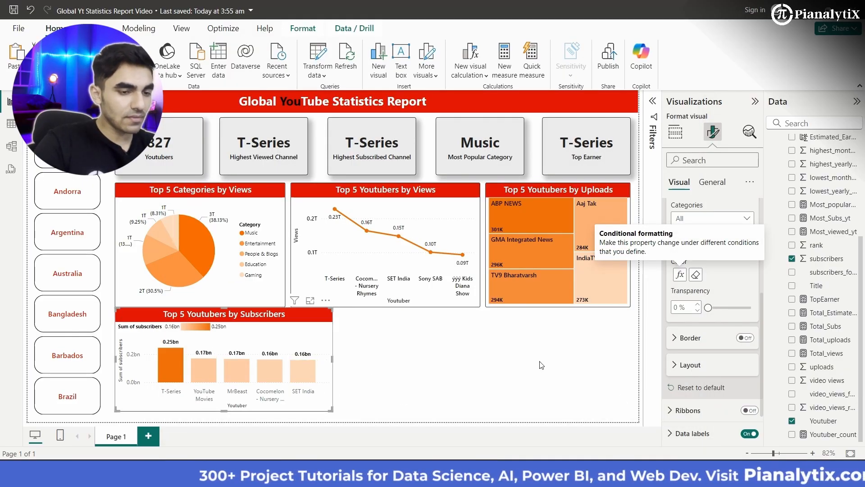
- Set the font of the column chart's Y-axis title to Segoe UI Semibold
scroll(694, 232, up, 4)
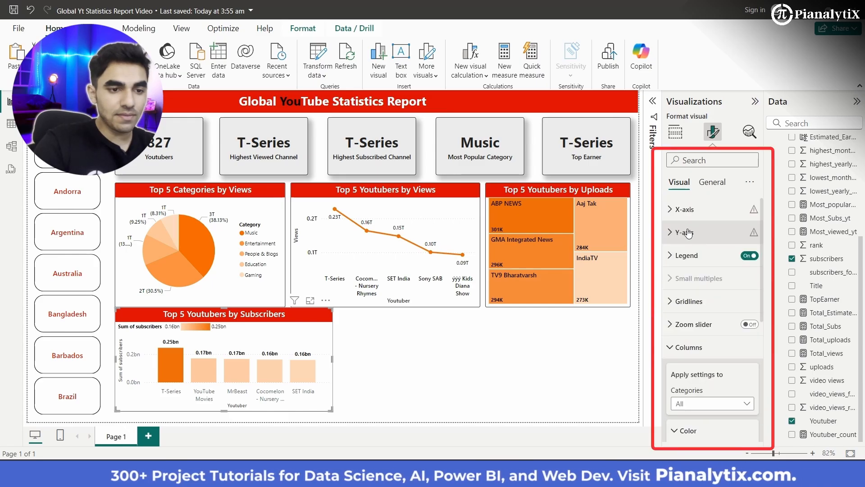
click(685, 233)
scroll(699, 279, down, 3)
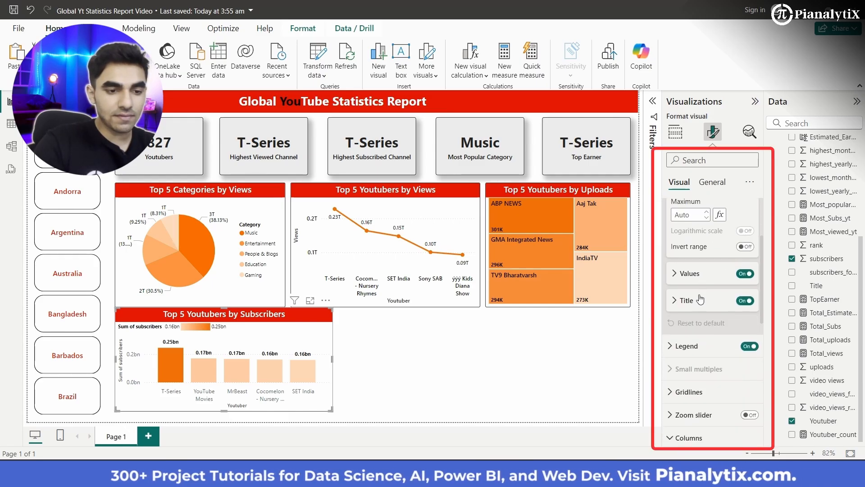
click(699, 301)
scroll(717, 302, down, 2)
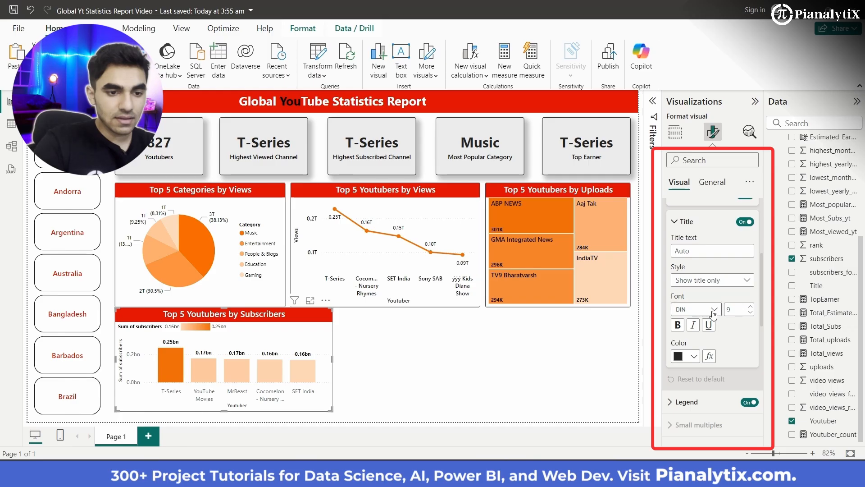
click(713, 314)
scroll(712, 280, down, 2)
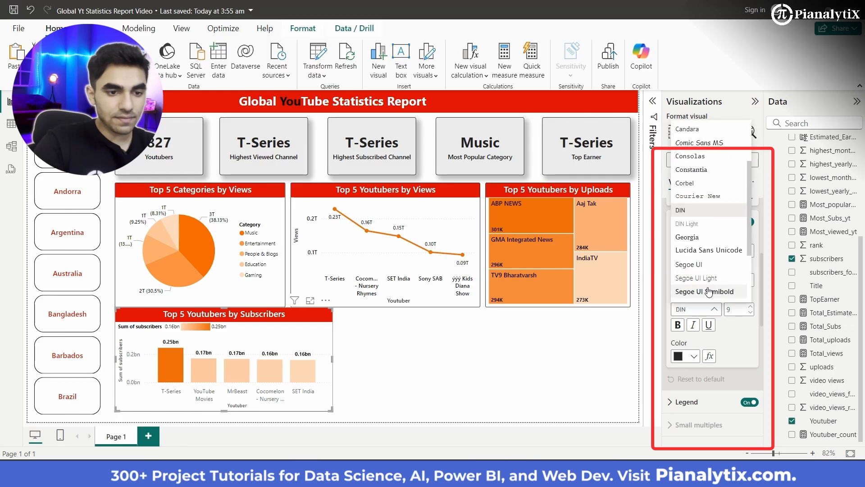
click(709, 292)
- Set the color of the column chart's Y-axis values to black and switch their font to another Segoe UI variant
scroll(708, 288, up, 3)
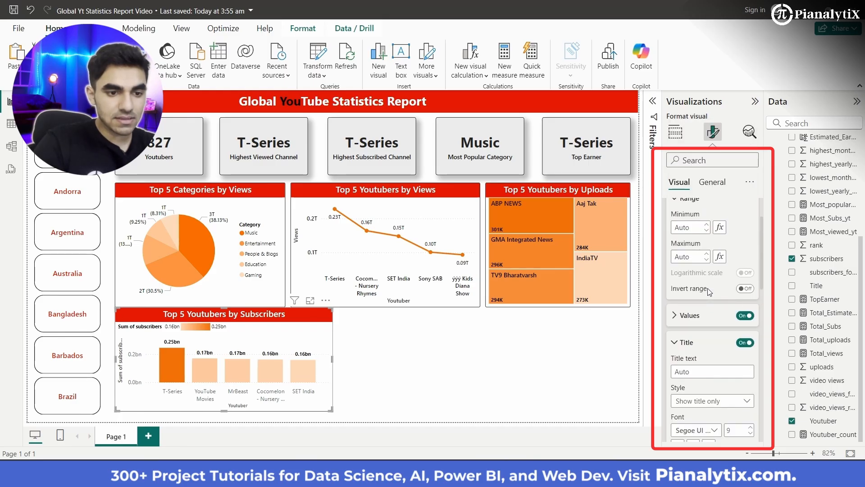
click(700, 289)
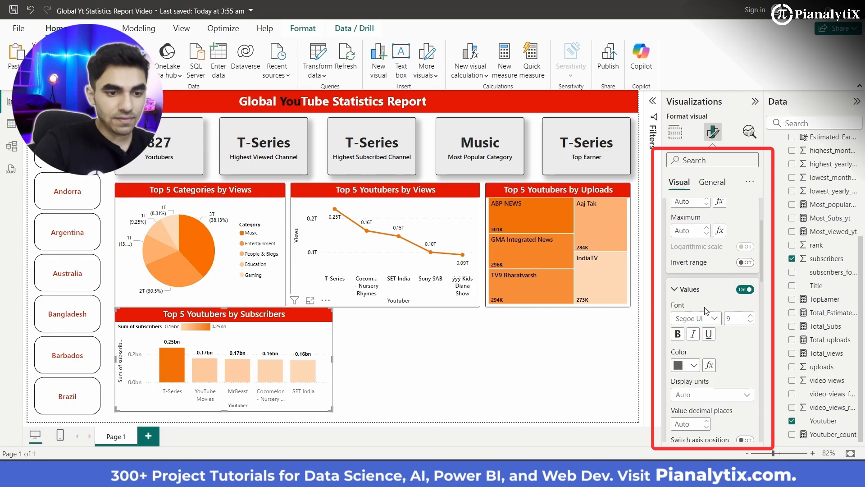
click(694, 364)
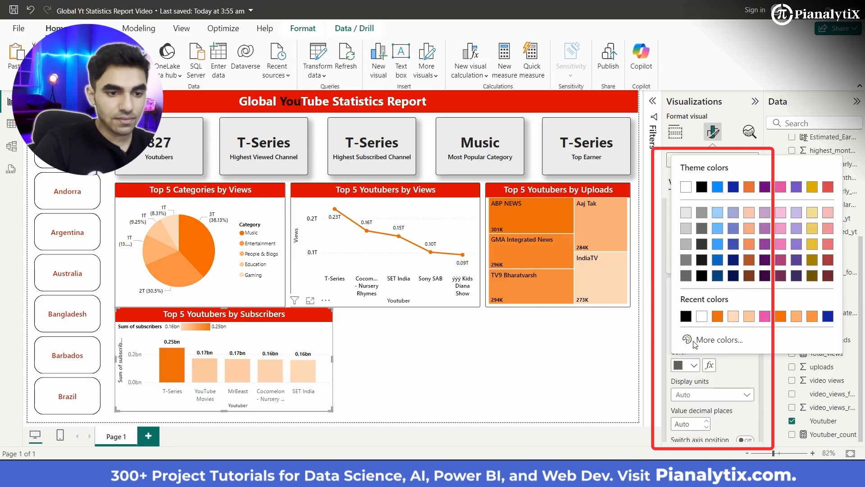
click(704, 280)
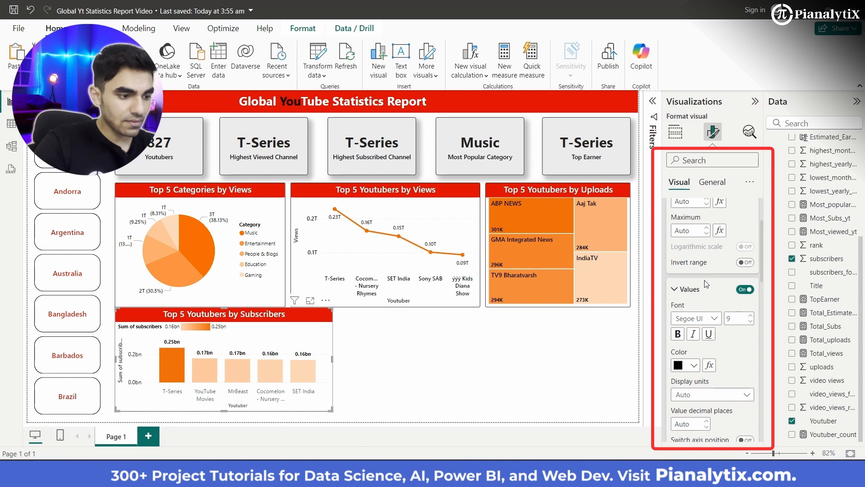
click(702, 323)
click(715, 253)
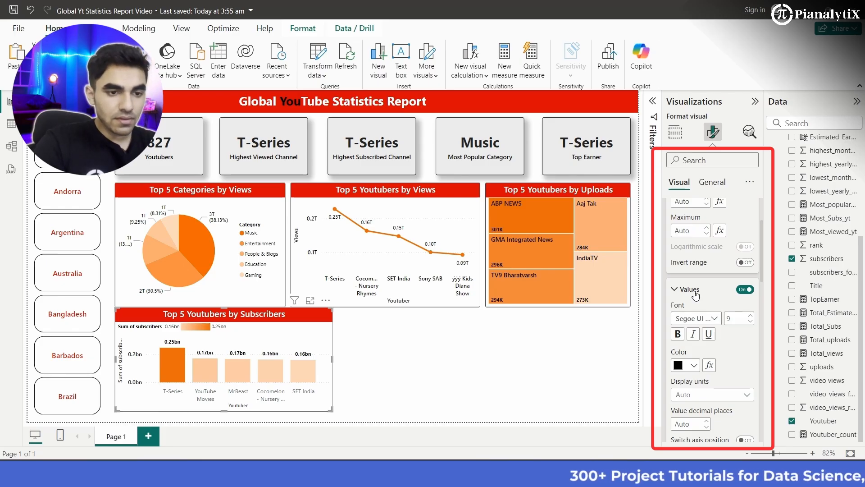
- Set the column chart's X-axis values to black in the Segoe UI Semibold font
scroll(721, 293, up, 5)
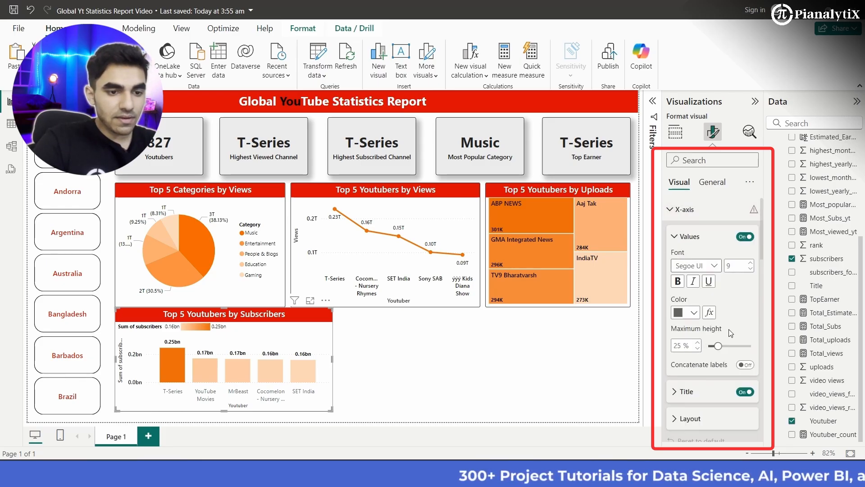
click(686, 313)
click(686, 263)
scroll(712, 293, up, 2)
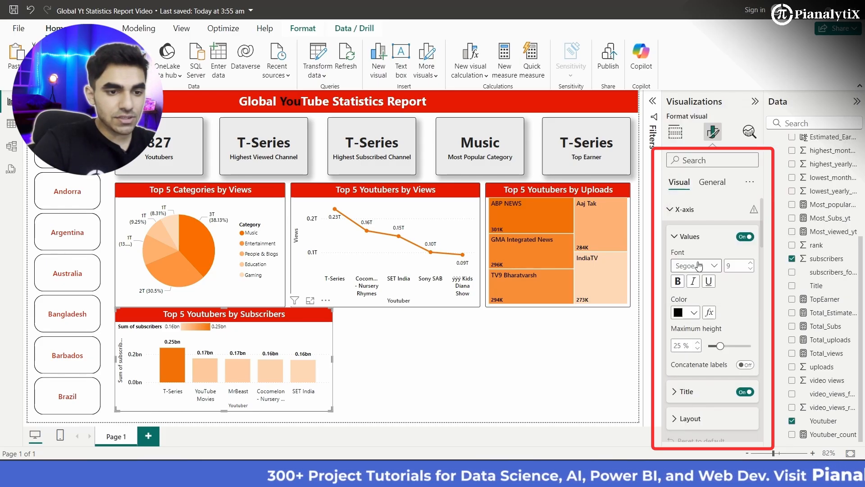
click(696, 265)
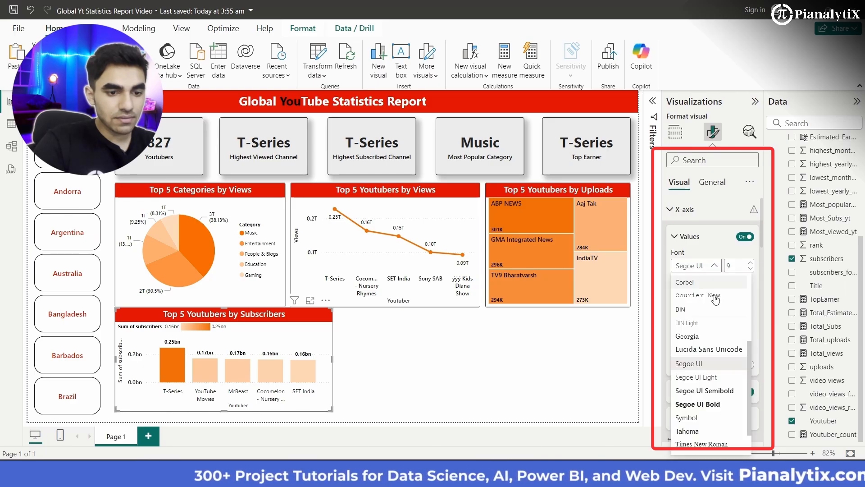
click(720, 403)
- Set the column chart's X-axis title to the Segoe UI Semibold font, finishing the same font choice for its values
click(706, 402)
scroll(704, 368, down, 1)
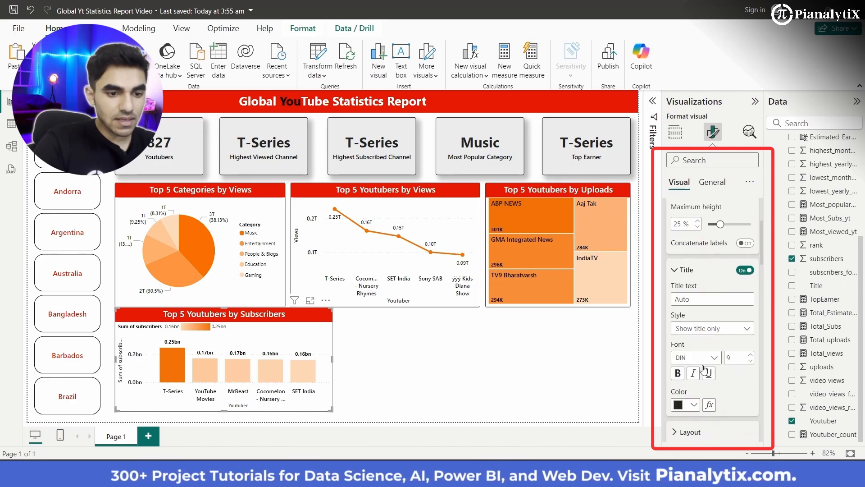
click(704, 358)
scroll(711, 316, down, 4)
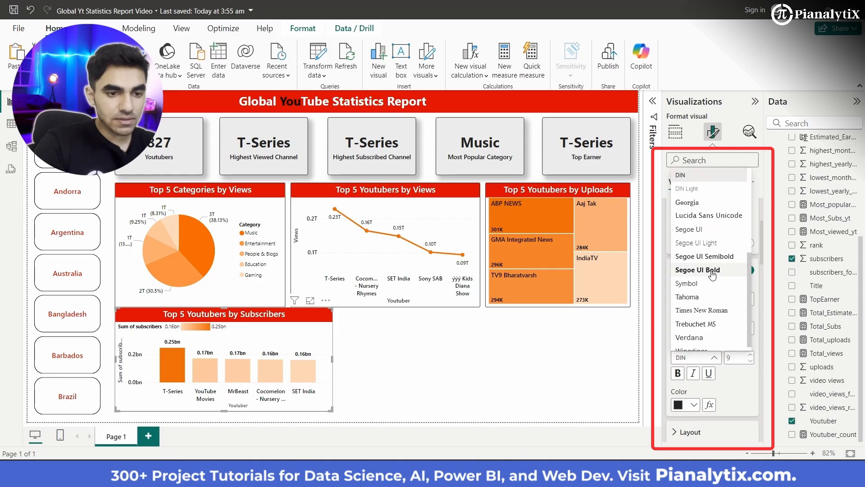
click(713, 257)
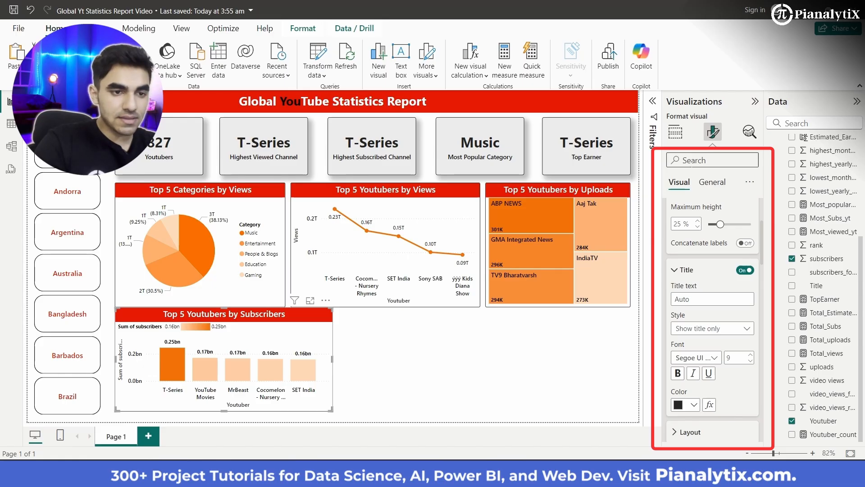
- Rename the column chart's Y-axis field to Subscribers for this visual
click(676, 132)
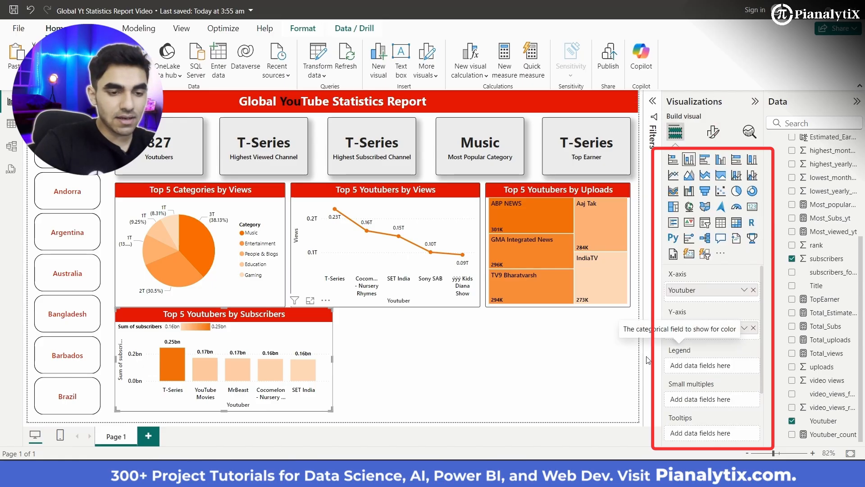
click(744, 329)
click(790, 168)
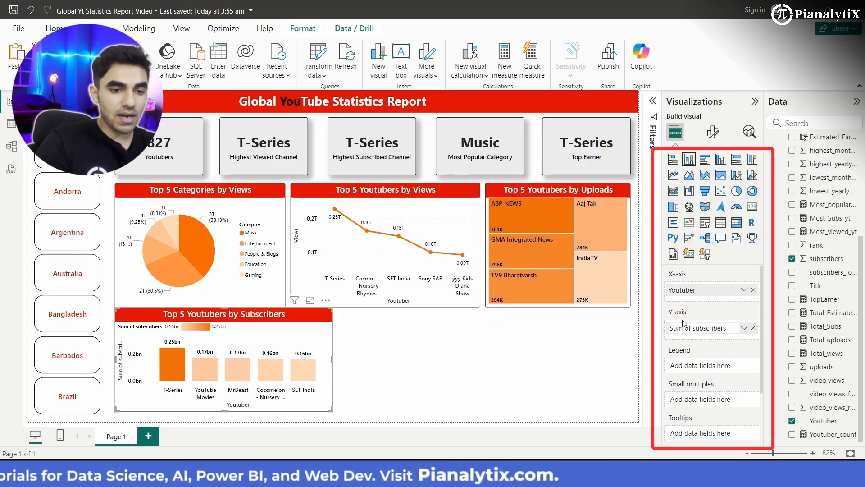
key(BackSpace)
key(BackSpace)
key(BackSpace)
key(BackSpace)
key(BackSpace)
key(BackSpace)
key(BackSpace)
key(BackSpace)
text(S)
key(Return)
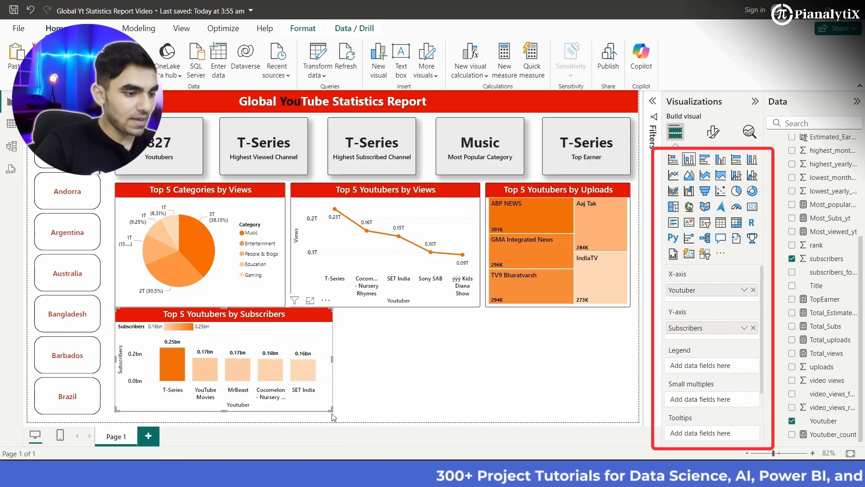
- Move the subscribers column chart slightly down, align its bottom with the slicer and widen it a little
drag(332, 413, 332, 418)
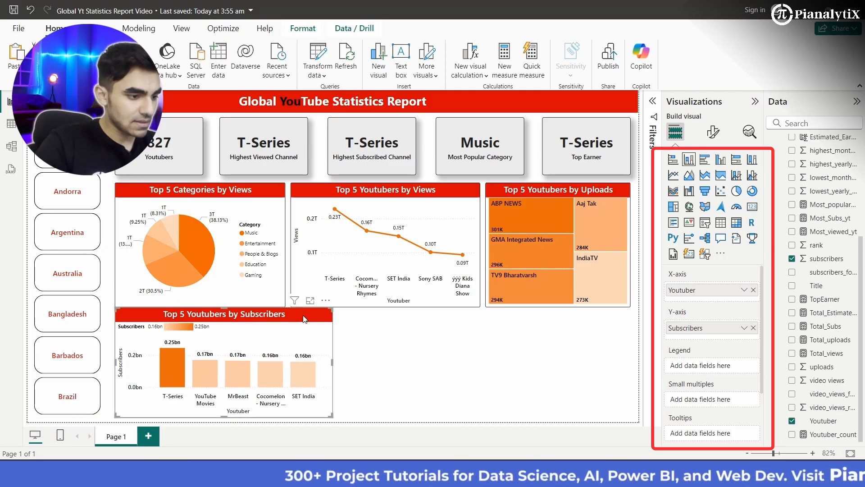
drag(304, 319, 304, 324)
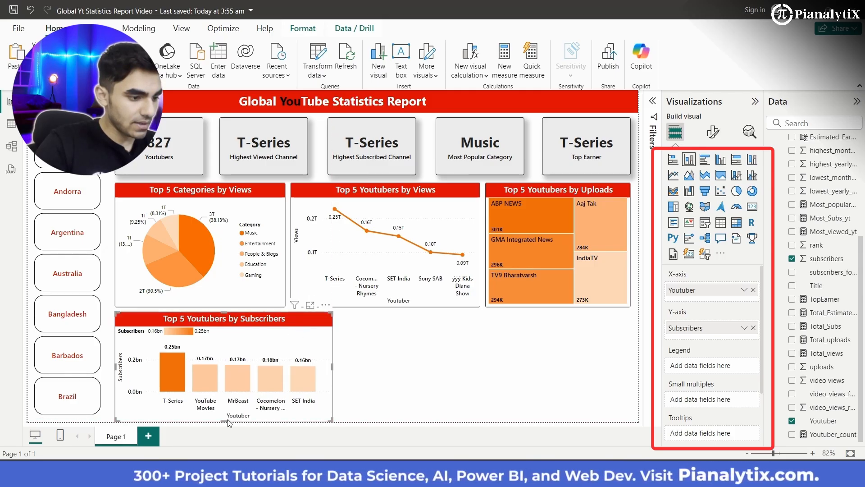
drag(225, 421, 224, 417)
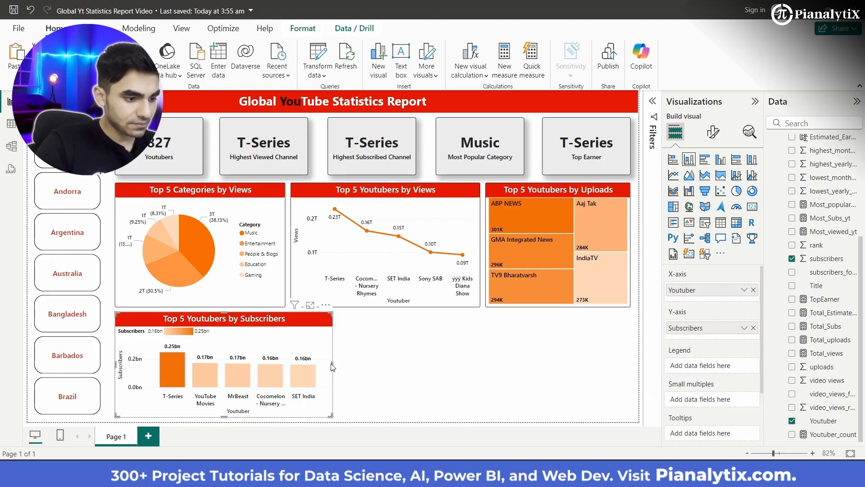
drag(333, 363, 347, 365)
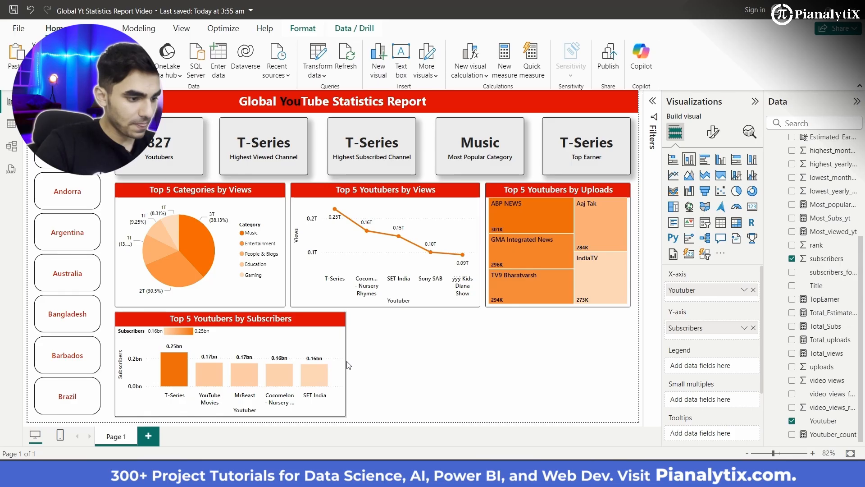
drag(347, 363, 346, 361)
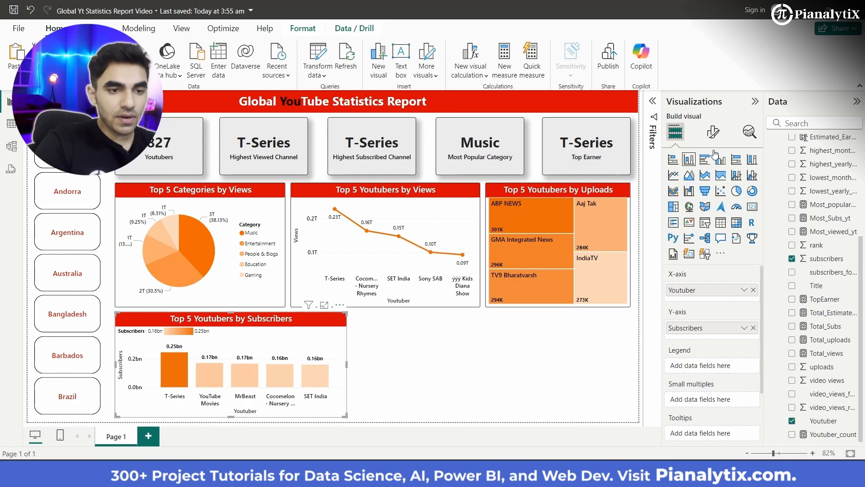
- Set the legend position of the subscribers column chart to Top center
click(715, 131)
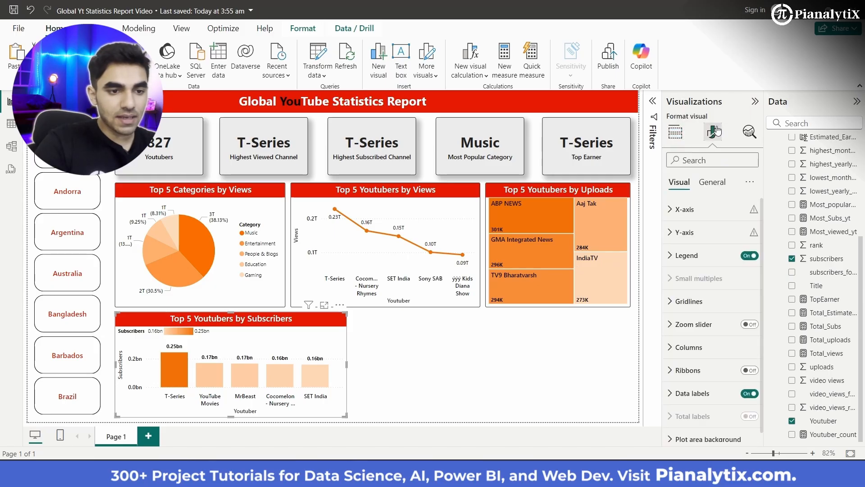
click(702, 256)
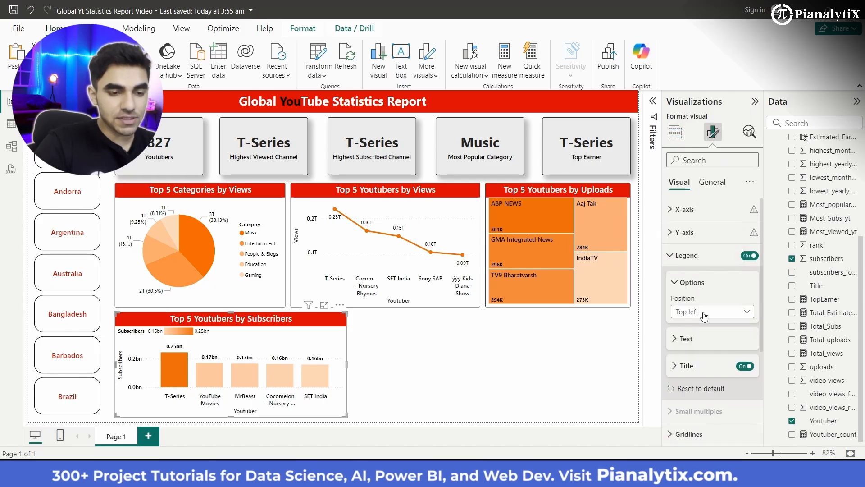
click(704, 312)
click(704, 337)
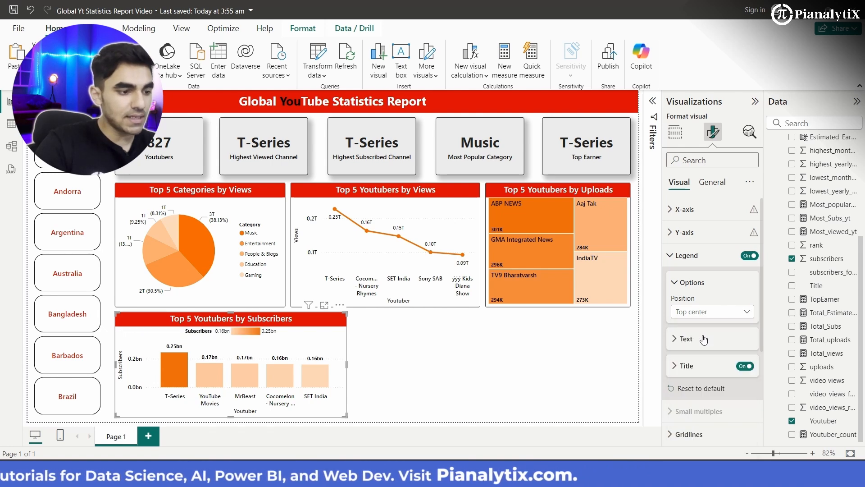
- Add an area chart beside the subscribers column chart and widen it to line up with the treemap's outer edge
click(462, 379)
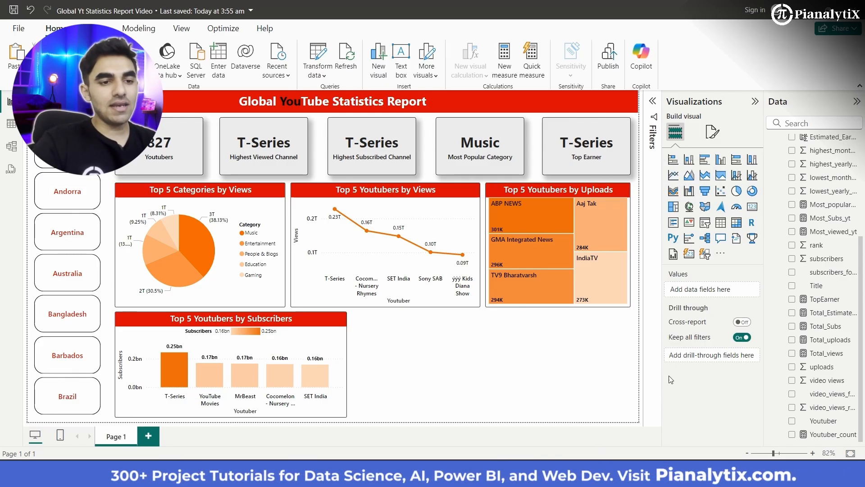
click(687, 178)
drag(465, 378, 470, 377)
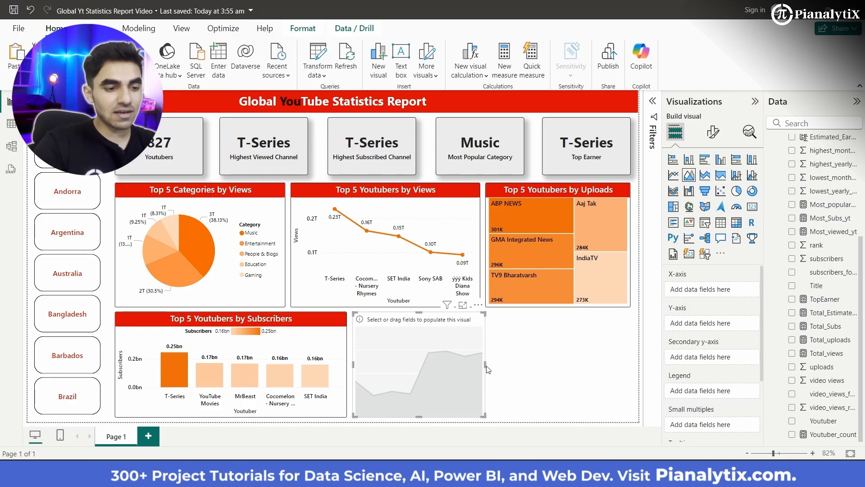
drag(485, 366, 622, 352)
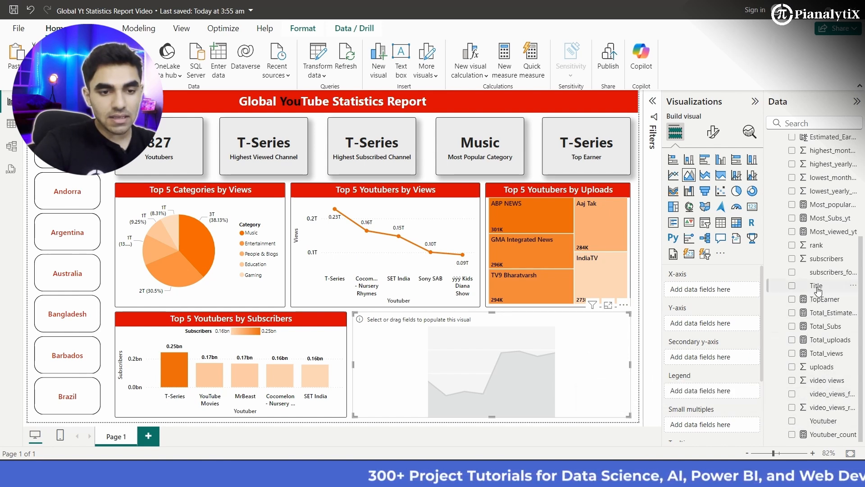
- Assign Youtuber to the area chart's X-axis and Estimated_Earning to its Y-axis, keeping the Sum aggregation
scroll(818, 290, up, 5)
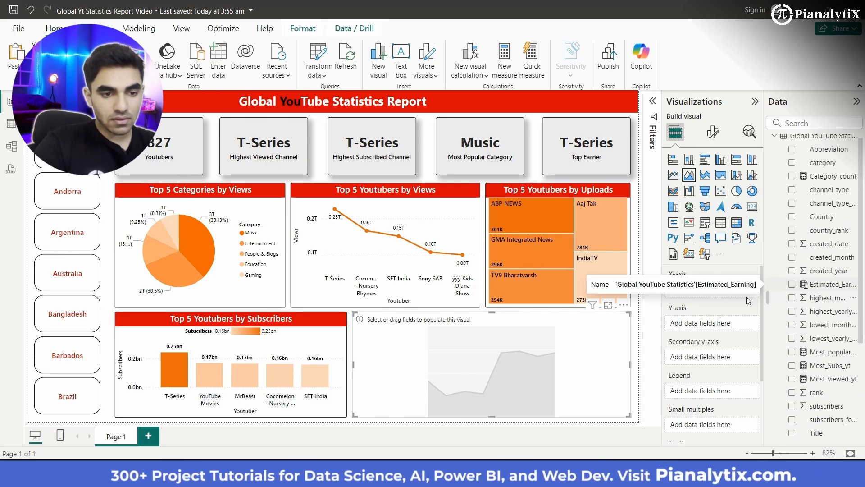
scroll(832, 362, down, 3)
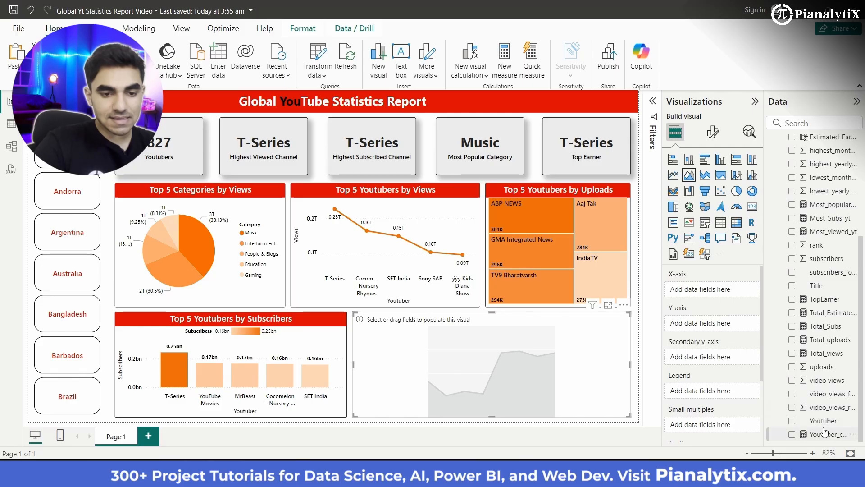
drag(718, 294, 718, 295)
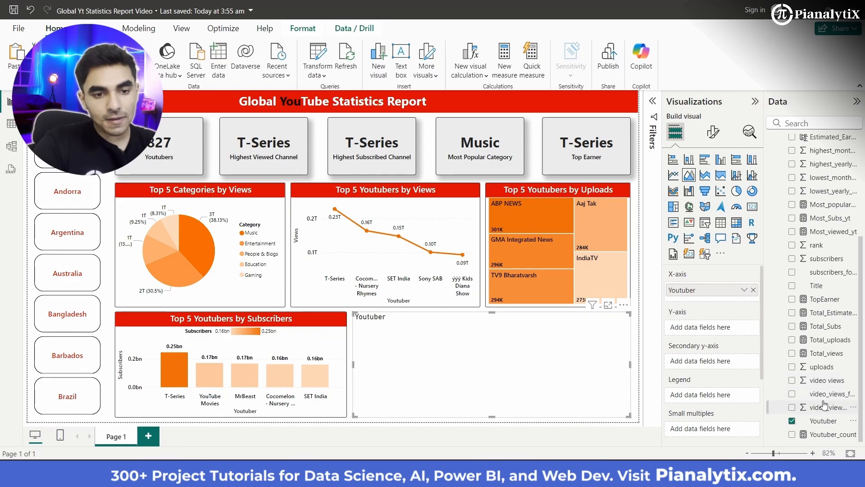
scroll(821, 307, up, 5)
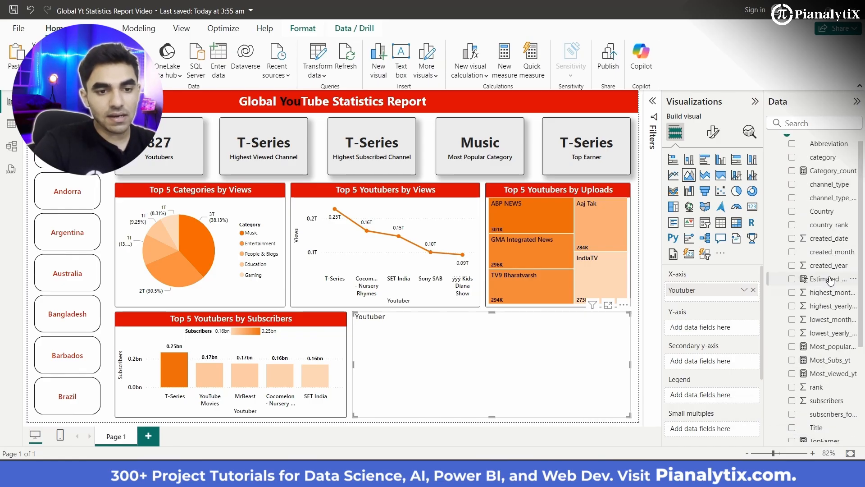
drag(717, 321, 717, 323)
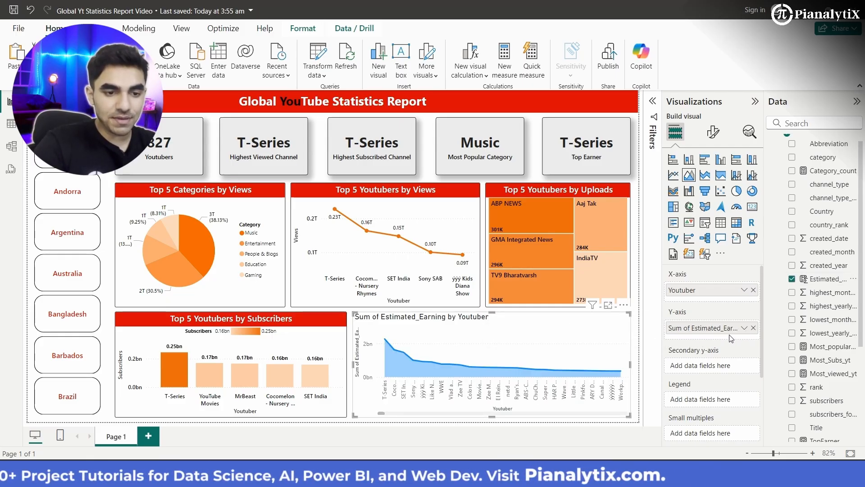
click(745, 328)
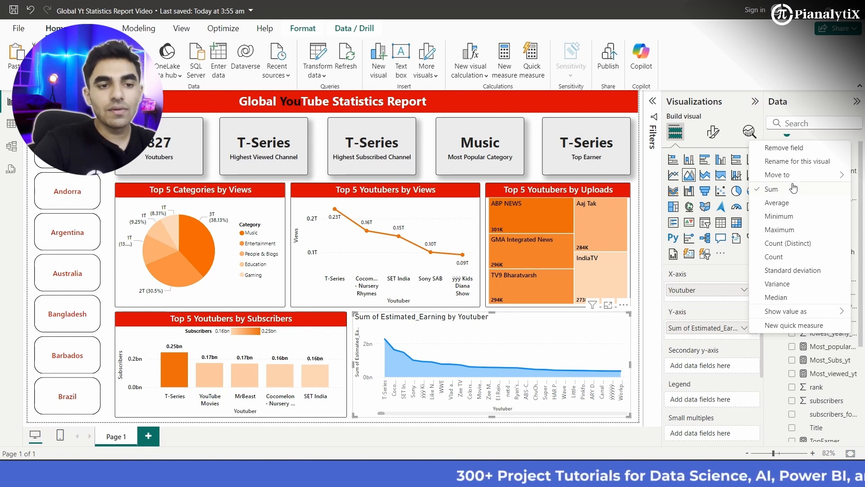
click(727, 314)
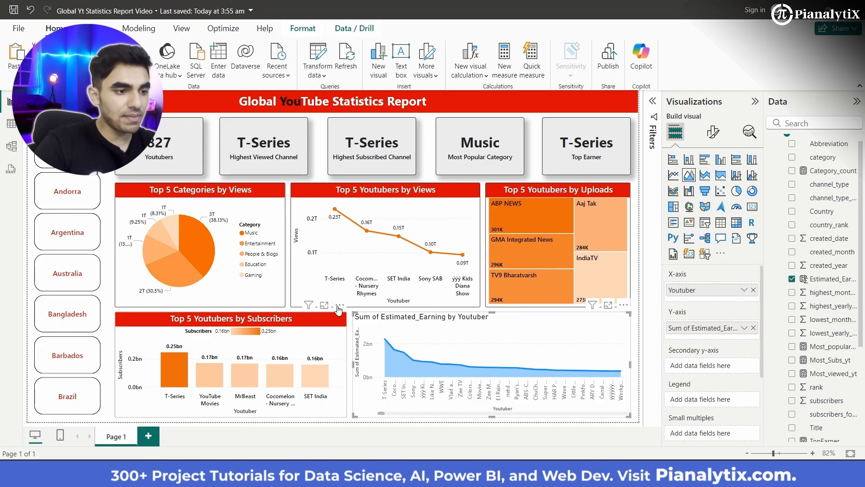
- Copy the formatting of the Top 5 Youtubers by Views line chart onto the area chart with Format Painter
click(344, 264)
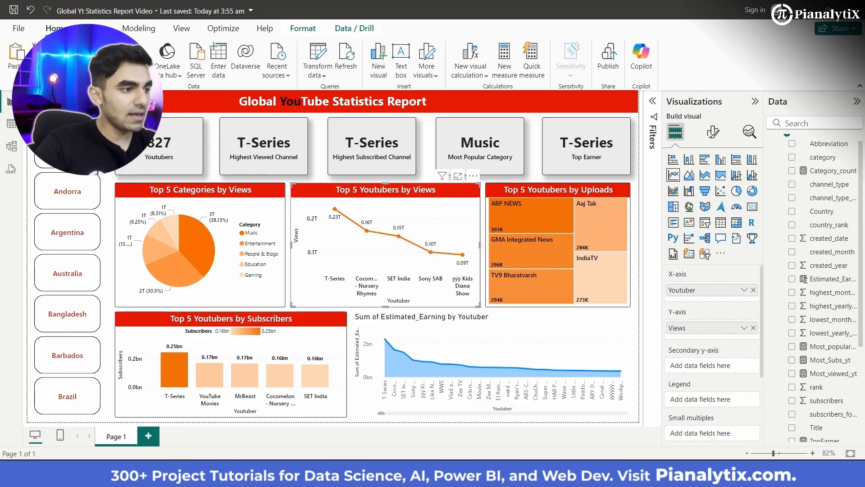
click(454, 341)
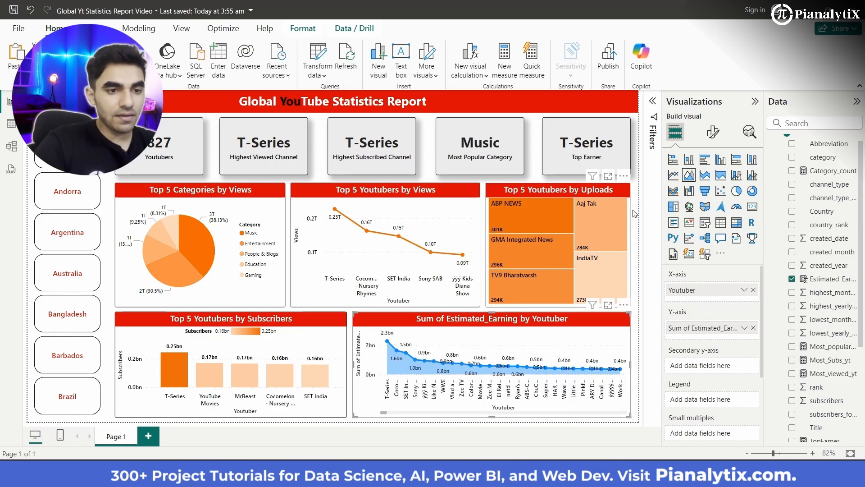
- Change the area chart's line color to the recently used orange
click(713, 132)
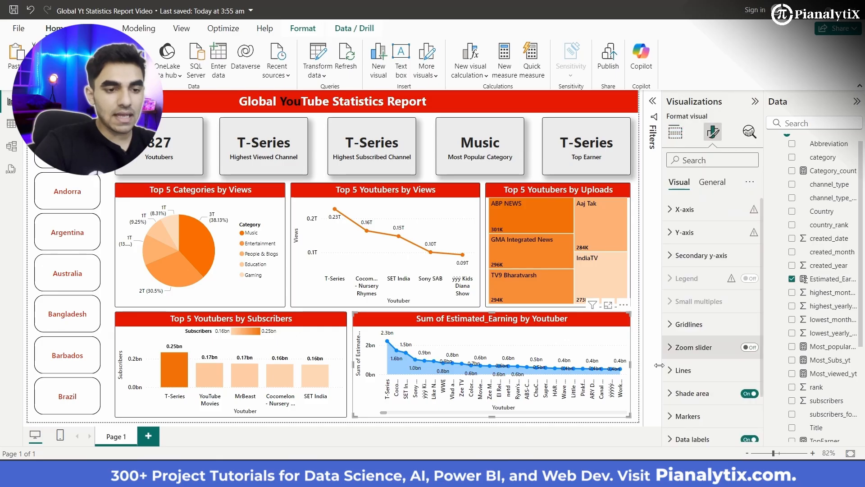
click(684, 371)
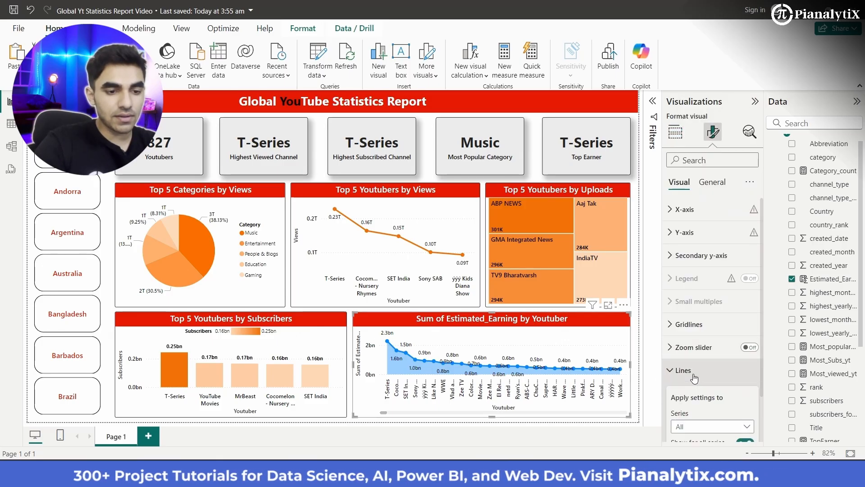
scroll(695, 378, down, 3)
scroll(697, 370, down, 2)
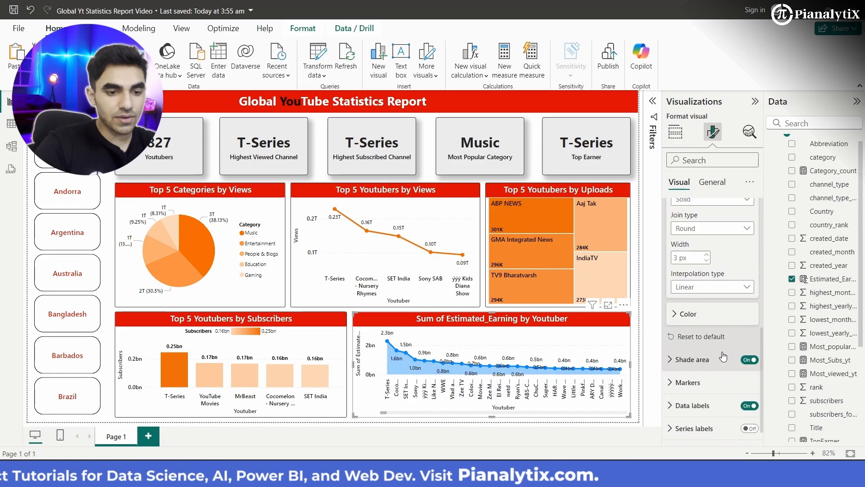
click(705, 319)
scroll(696, 311, down, 1)
click(689, 302)
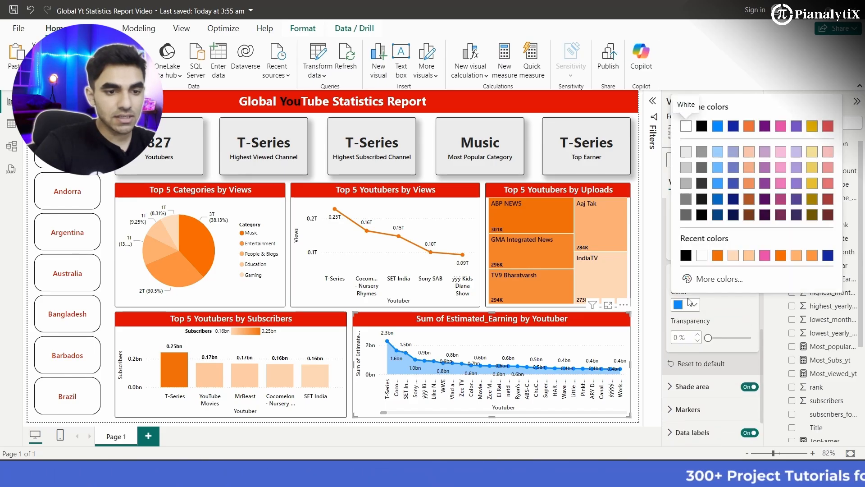
click(718, 256)
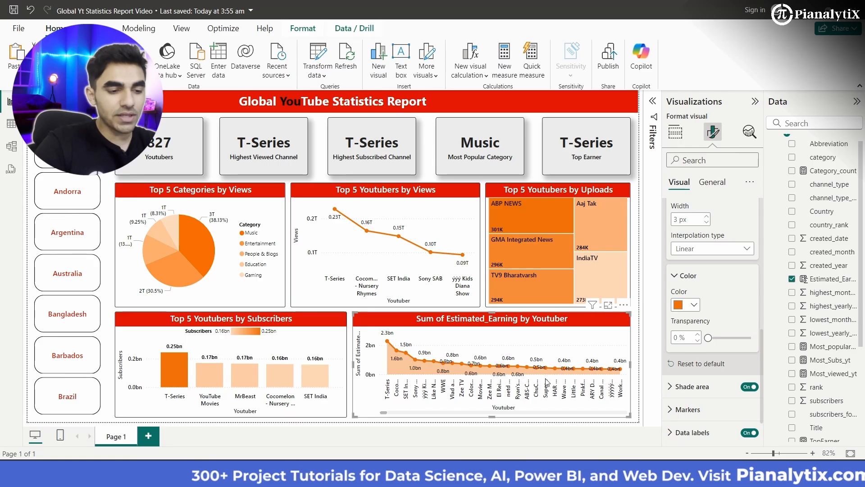
- Filter the area chart's Youtuber field to the top 10 by Sum of Estimated_Earning using a Top N filter
click(655, 102)
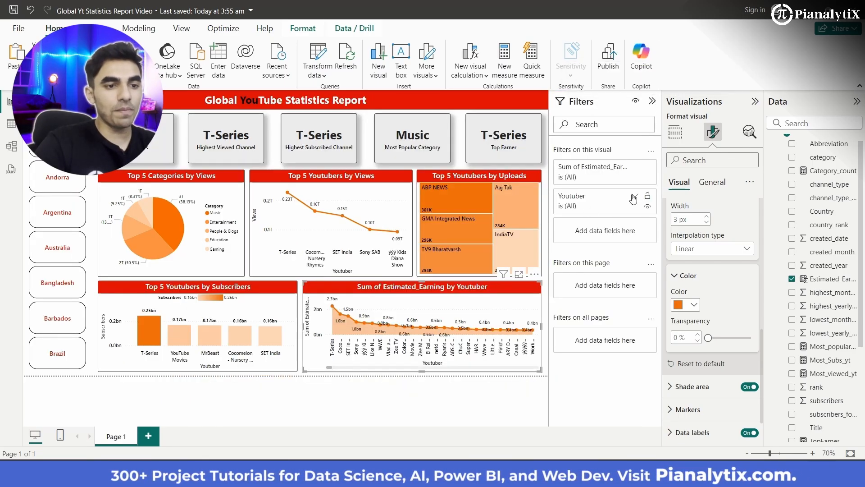
click(634, 199)
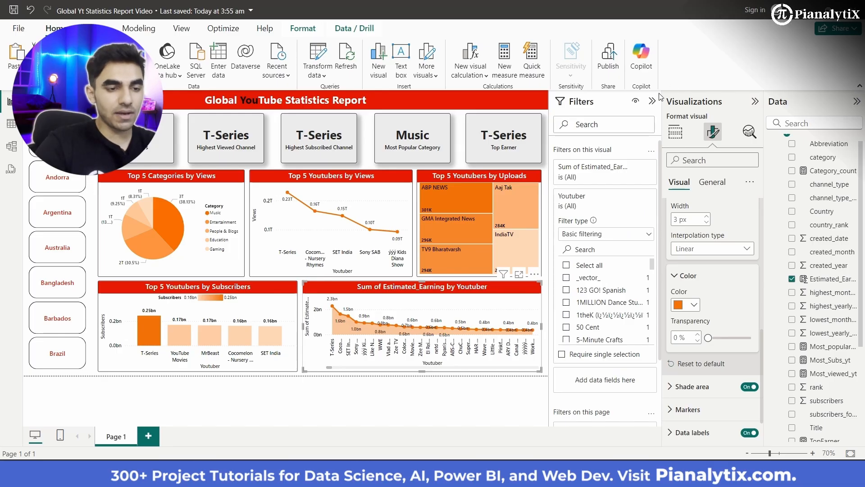
click(649, 234)
click(620, 276)
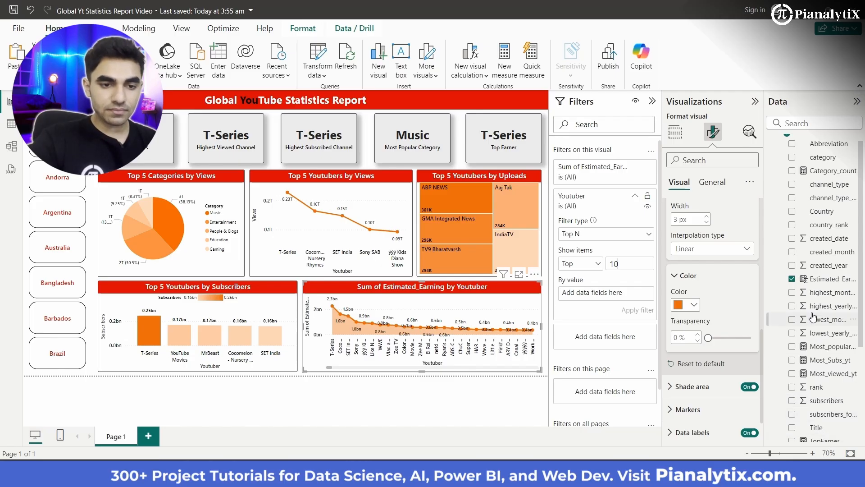
drag(819, 282, 608, 295)
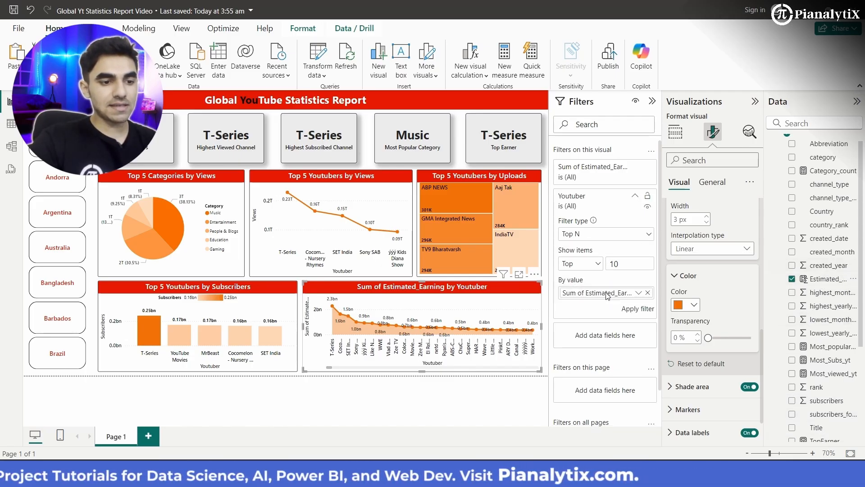
click(629, 310)
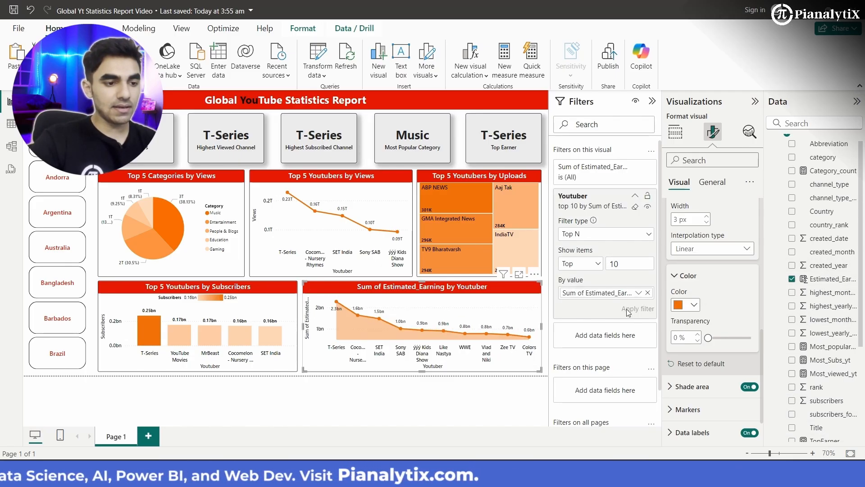
click(652, 102)
- Rename the area chart's Y-axis field for this visual to Estimated Earnings and deselect the chart
click(676, 131)
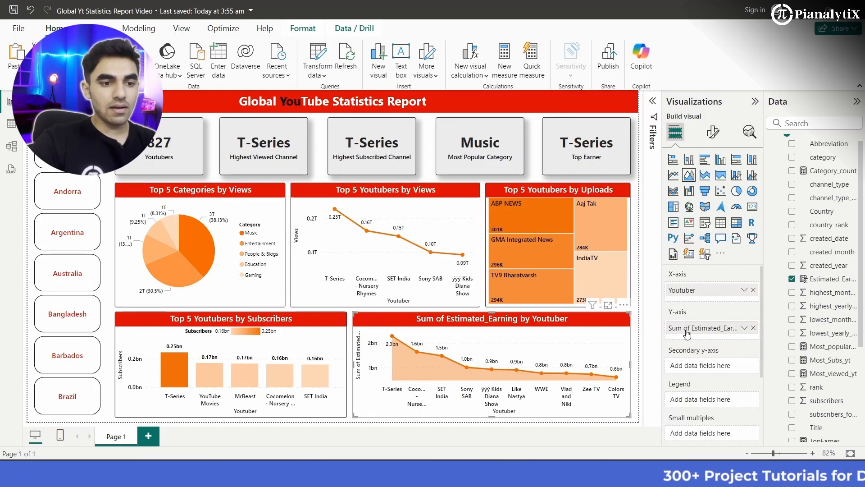
click(745, 328)
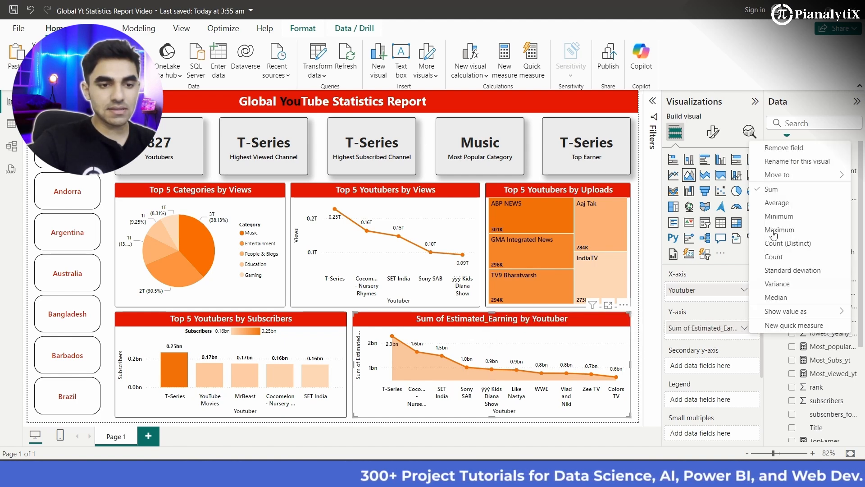
click(774, 163)
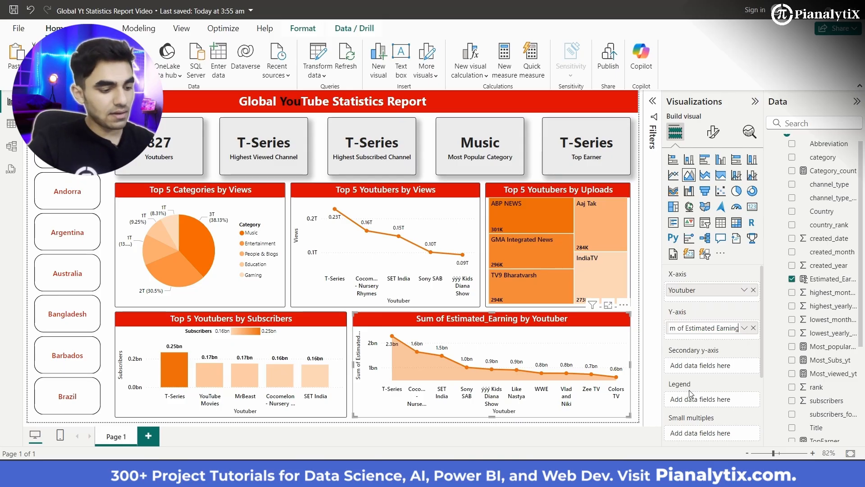
key(Left)
key(Left)
key(Left)
key(Left)
key(Left)
key(Left)
key(Left)
key(Left)
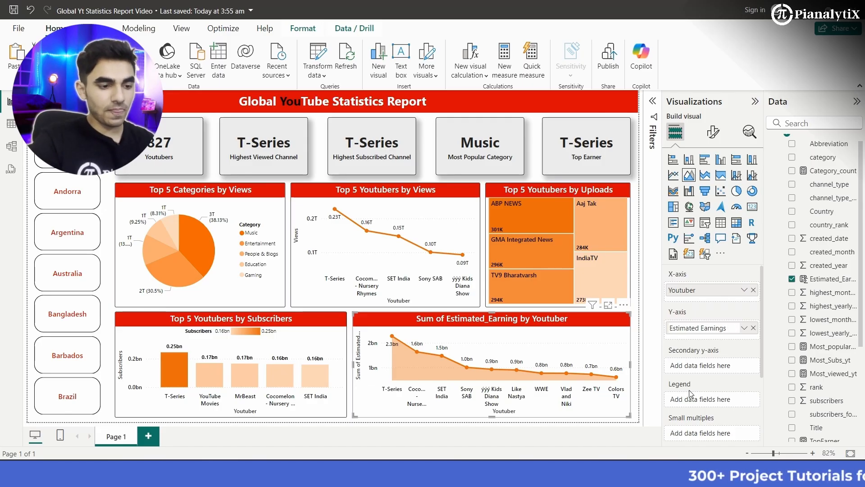
key(Return)
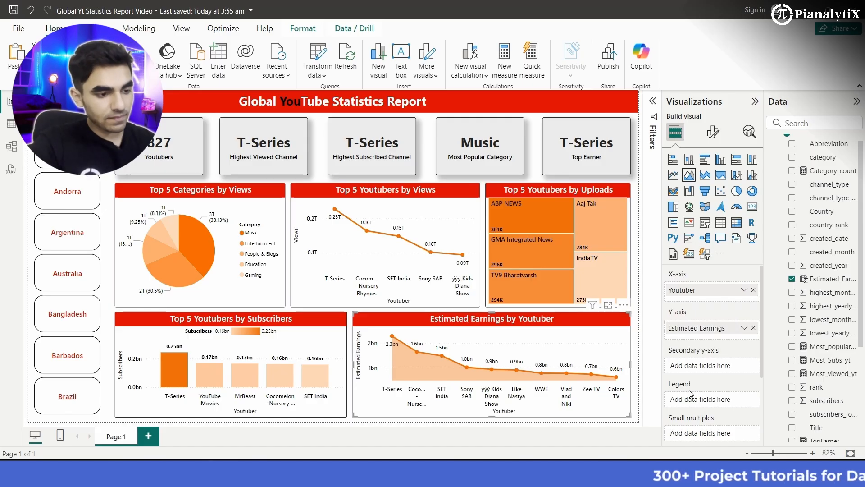
click(349, 310)
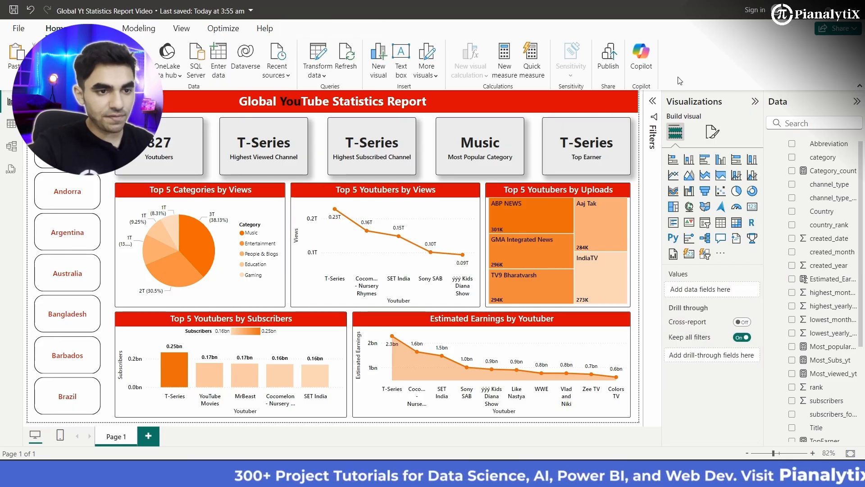
- Test the Country slicer by filtering the report to Australia, Bangladesh and Andorra in turn
click(755, 103)
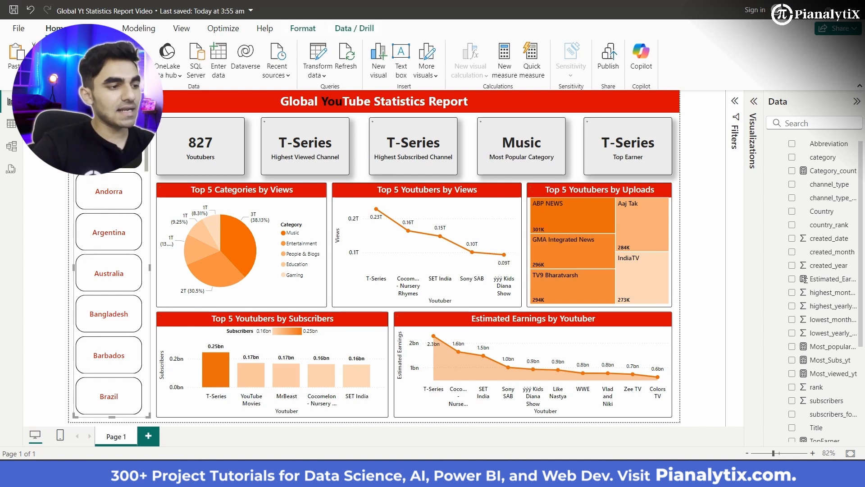
click(109, 191)
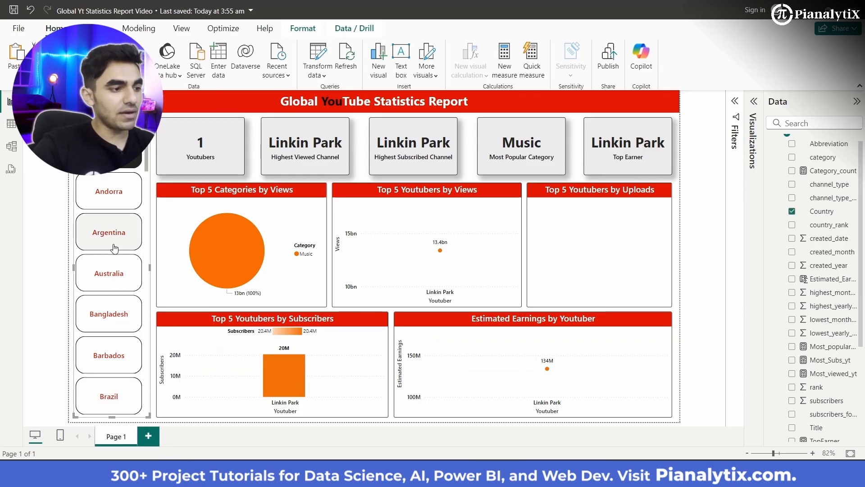
click(108, 274)
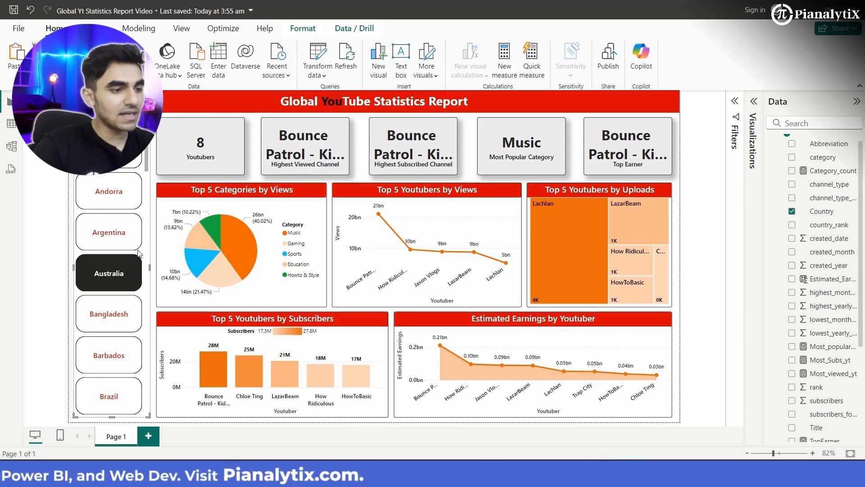
click(107, 323)
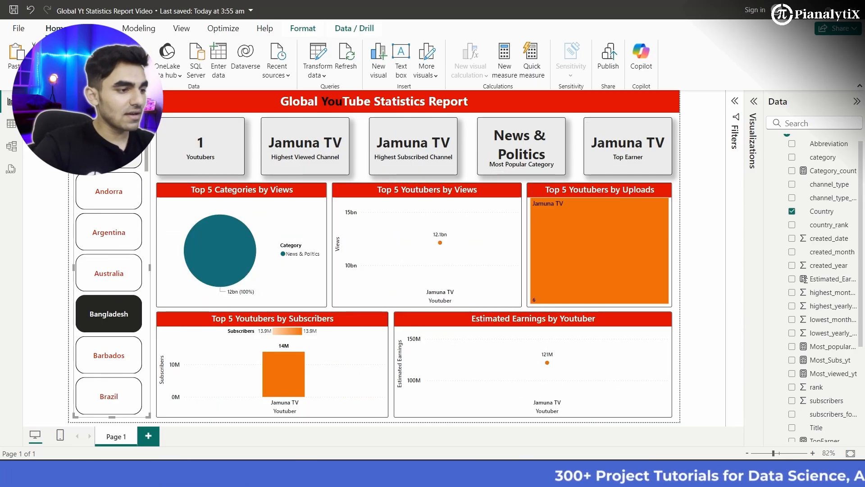
click(110, 189)
click(110, 187)
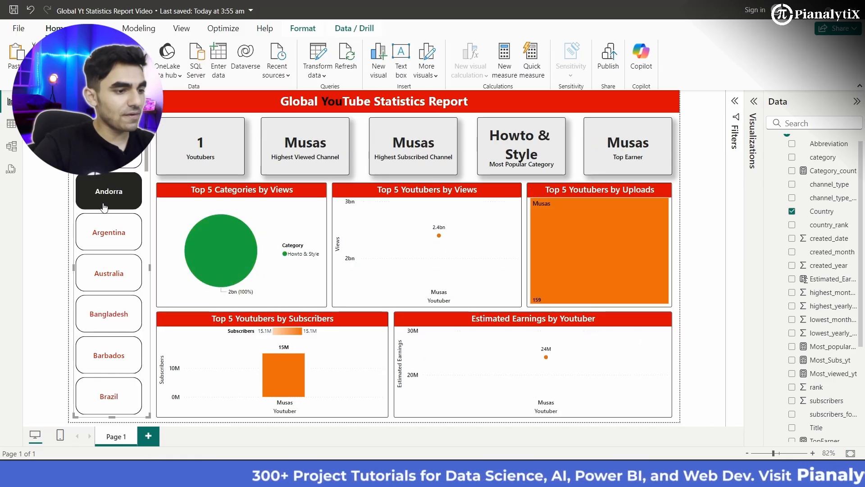
- Check the report for Netherlands, United States and Ukraine one after another with the Country slicer
scroll(105, 314, down, 15)
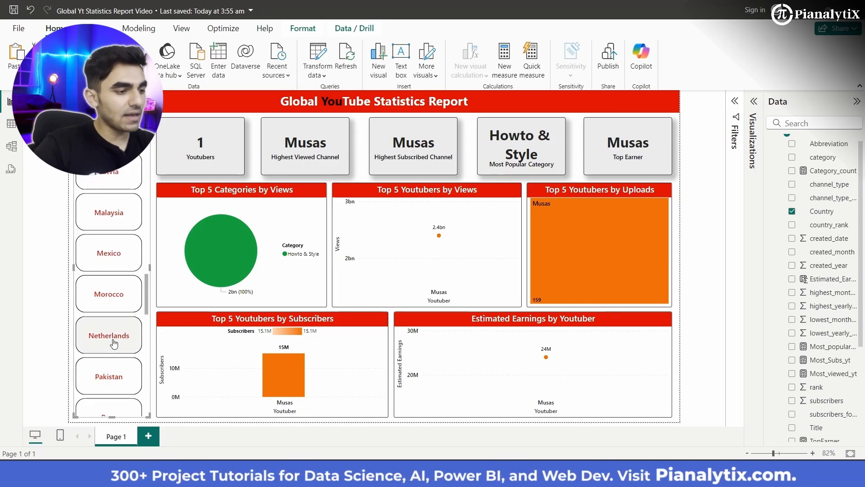
click(113, 343)
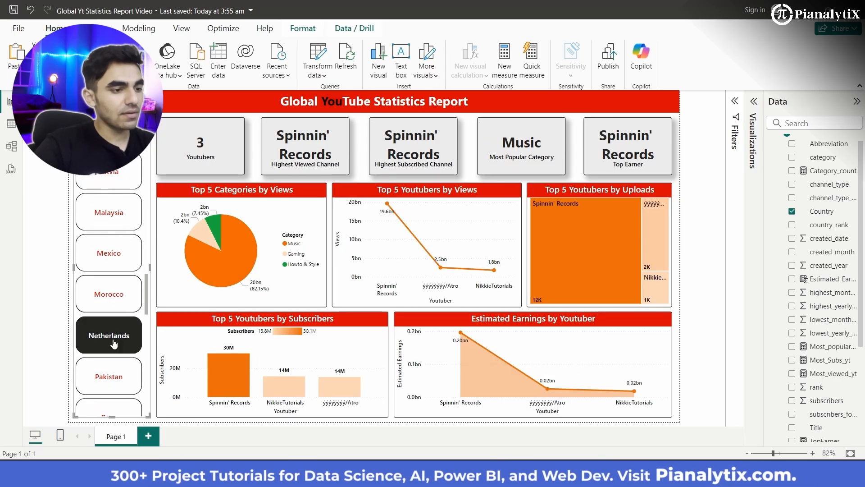
scroll(114, 344, down, 10)
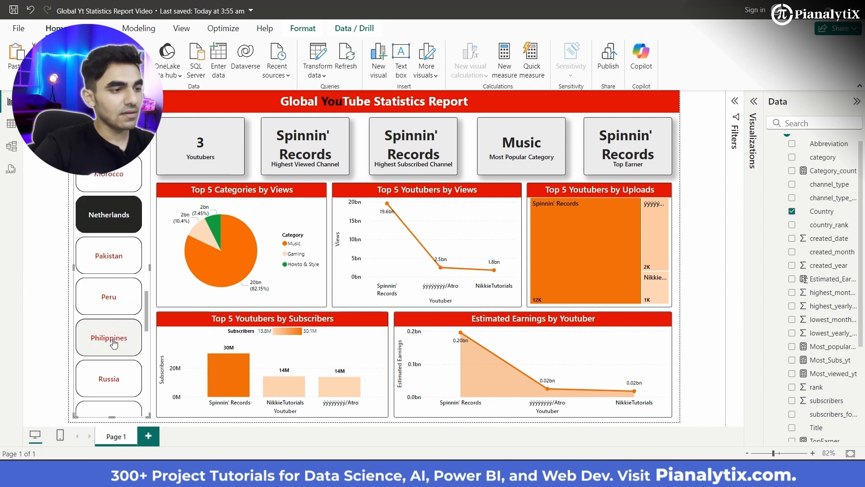
scroll(113, 312, down, 5)
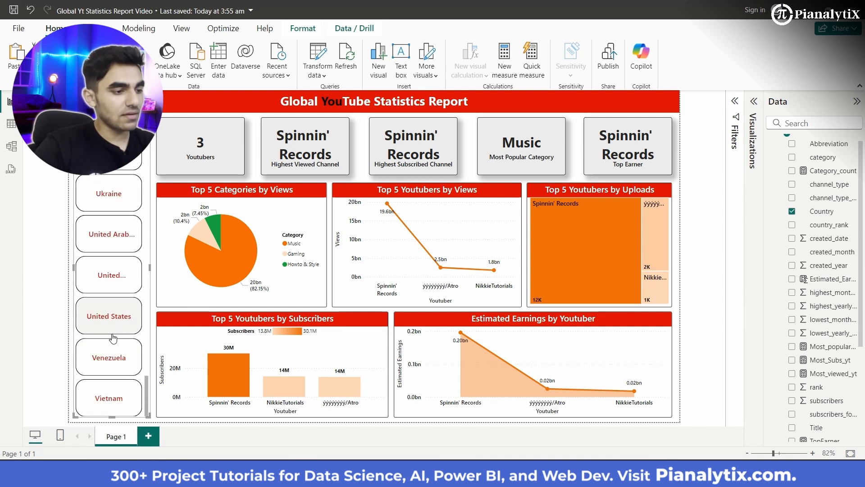
click(114, 317)
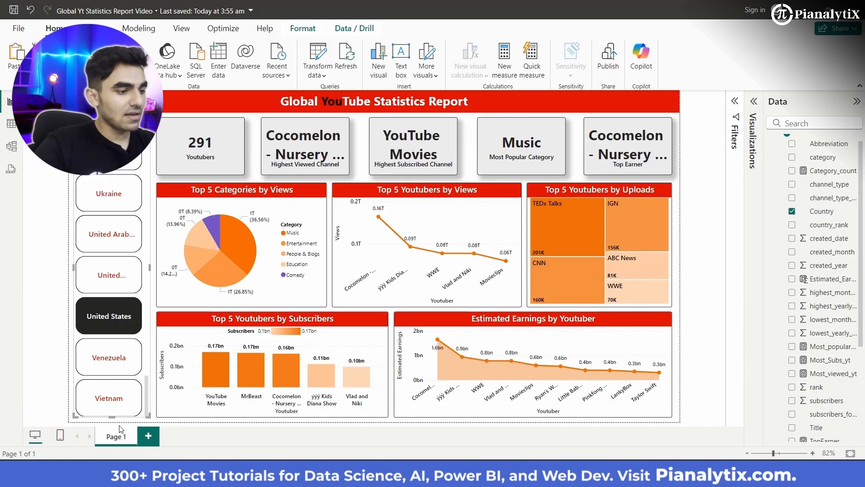
click(107, 193)
scroll(107, 214, up, 5)
scroll(107, 214, up, 15)
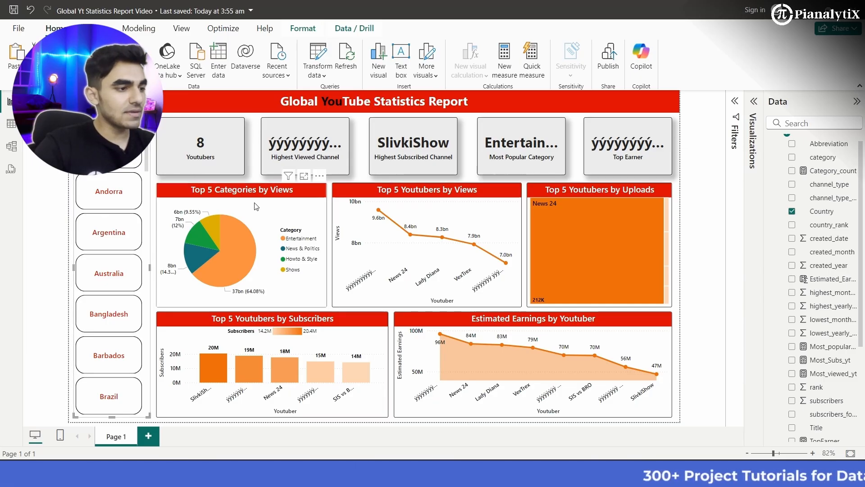
- Turn off Single select in the Country slicer's selection settings
click(754, 106)
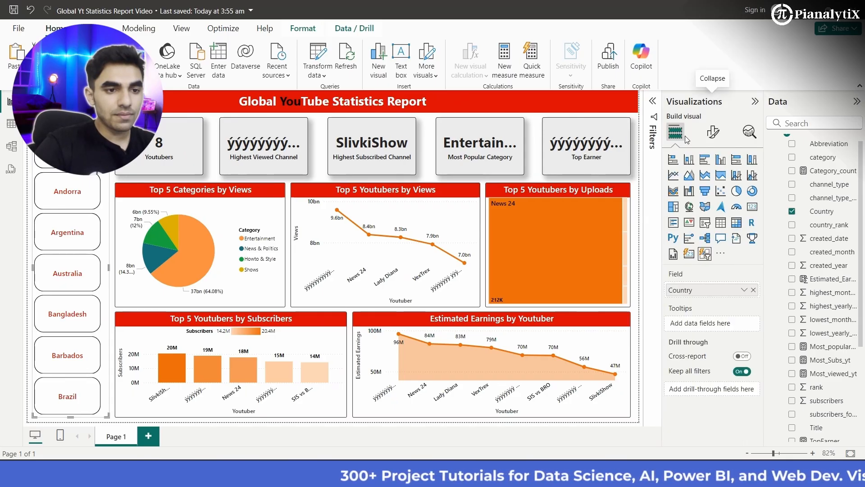
click(713, 134)
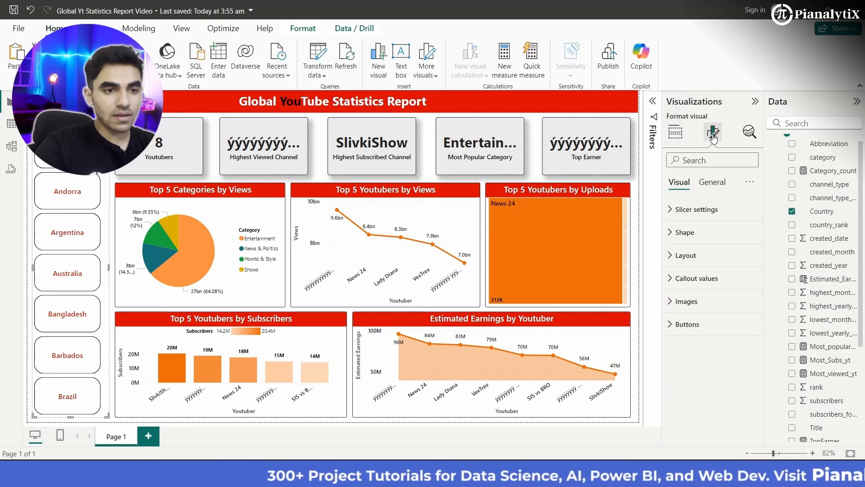
click(692, 218)
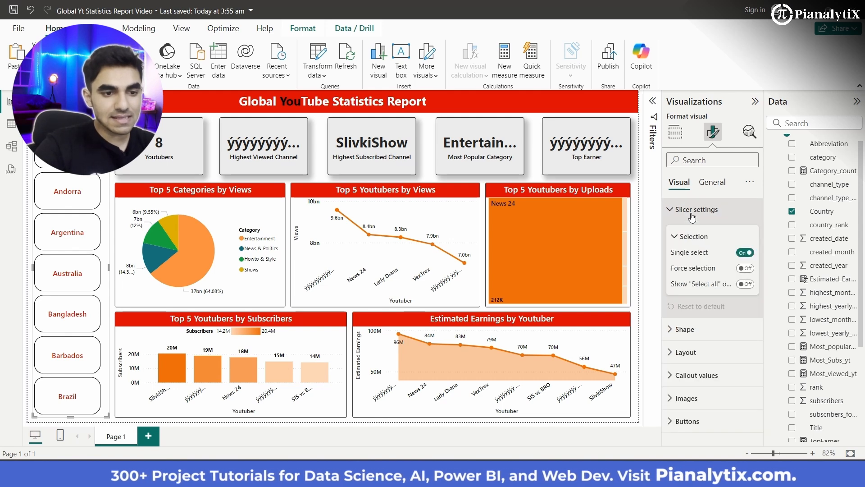
click(744, 253)
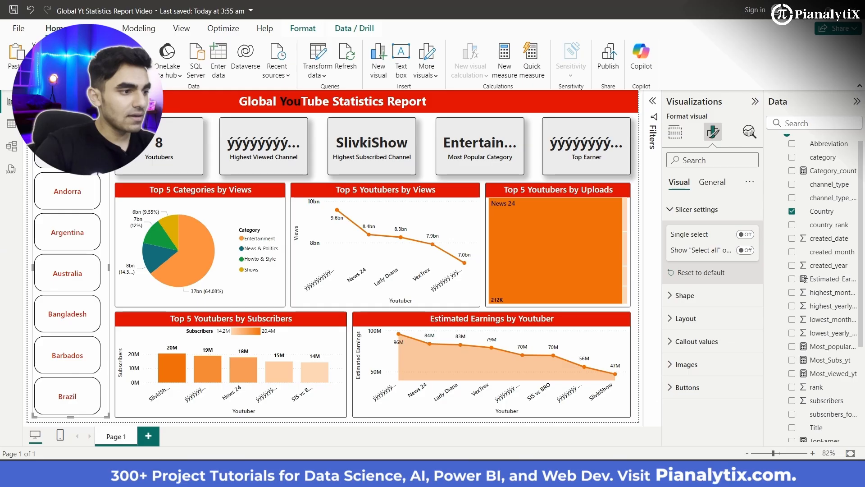
- Test multiple selection in the Country slicer by adding Andorra and Argentina, and deselect both again
click(68, 193)
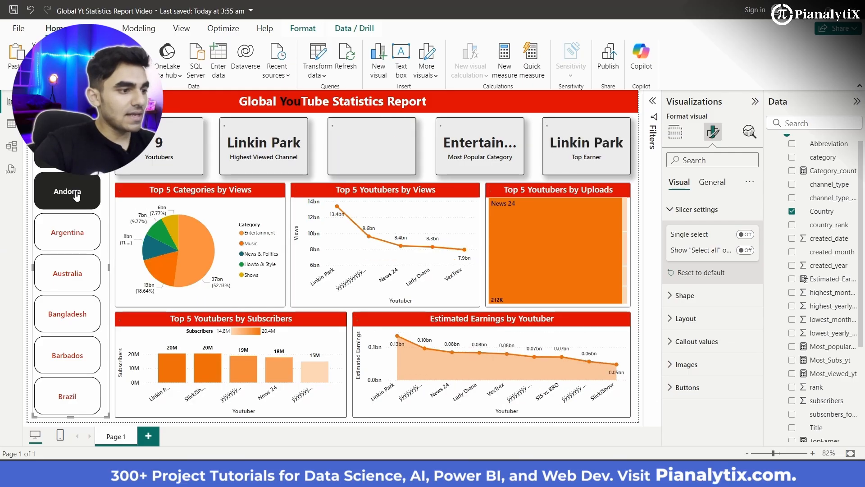
click(81, 237)
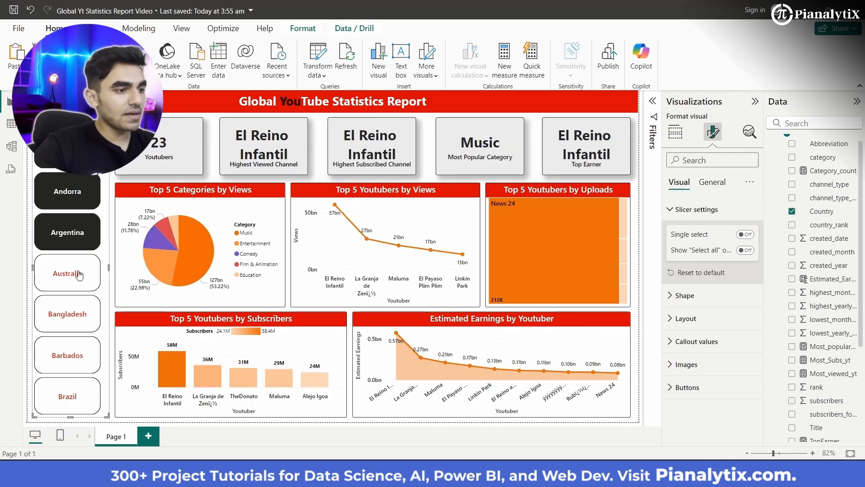
click(79, 242)
click(83, 204)
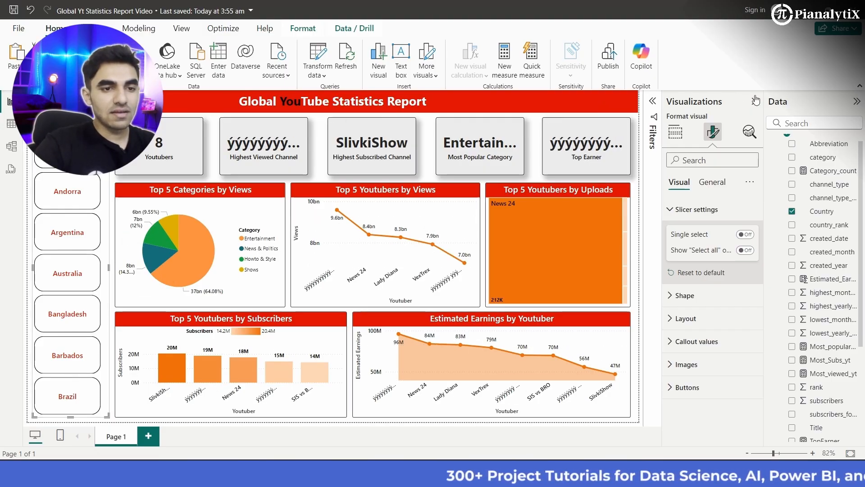
- Clear the Ukraine selection in the Country slicer so that no country filters the report
click(755, 101)
scroll(92, 246, down, 10)
scroll(94, 246, down, 10)
click(110, 184)
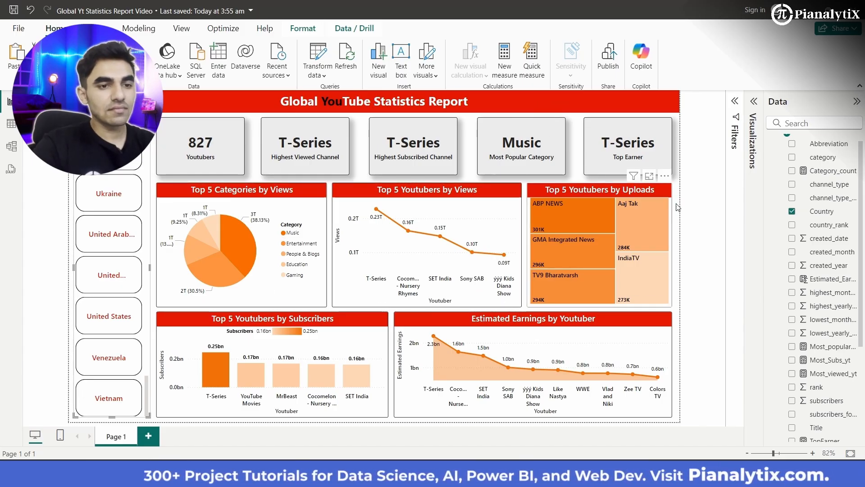